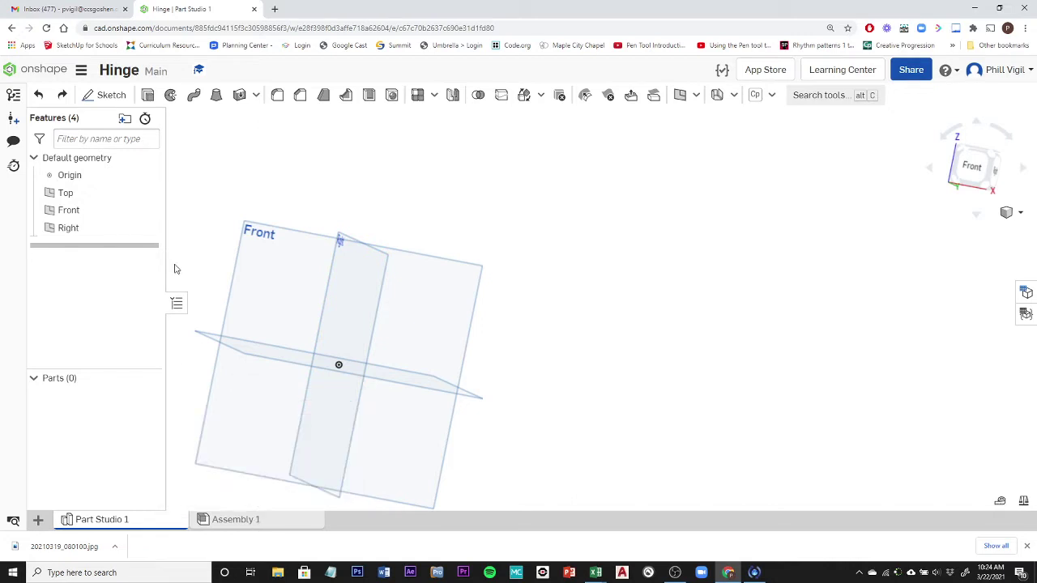
Start a new sketch on the Top plane and orient the view normal to the sketch plane.
click(106, 95)
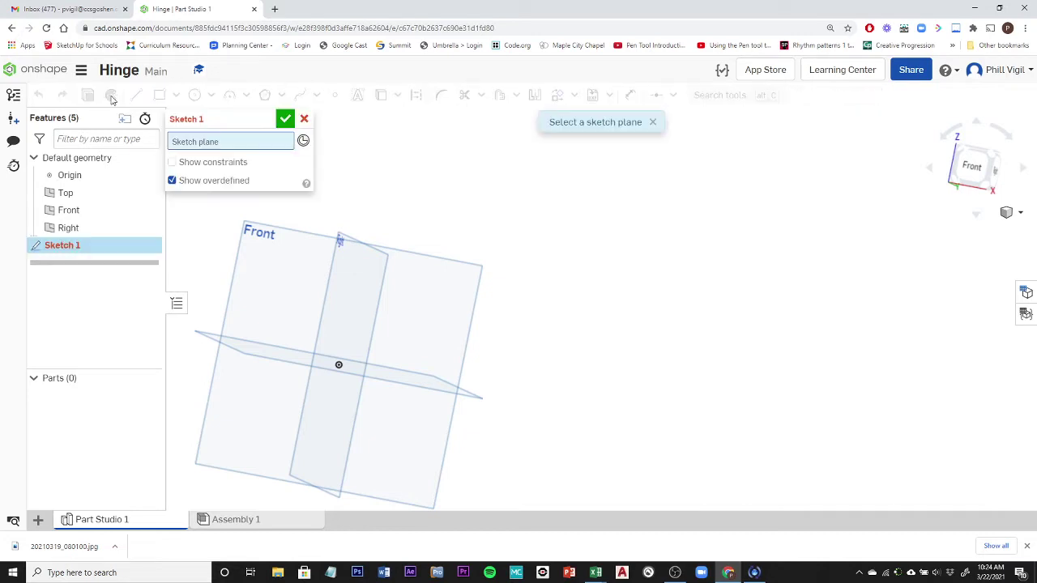
click(63, 195)
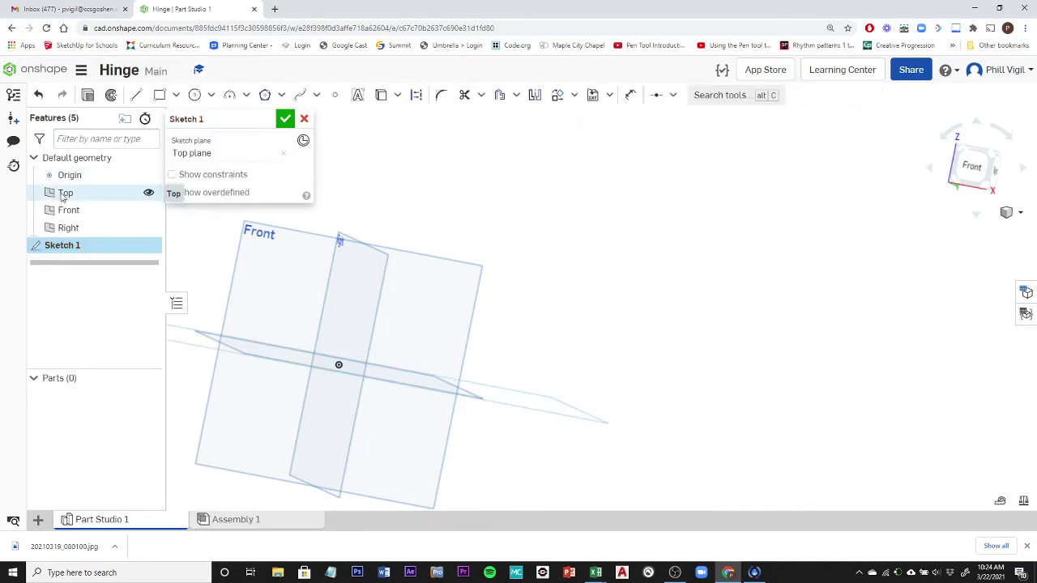
right_click(306, 290)
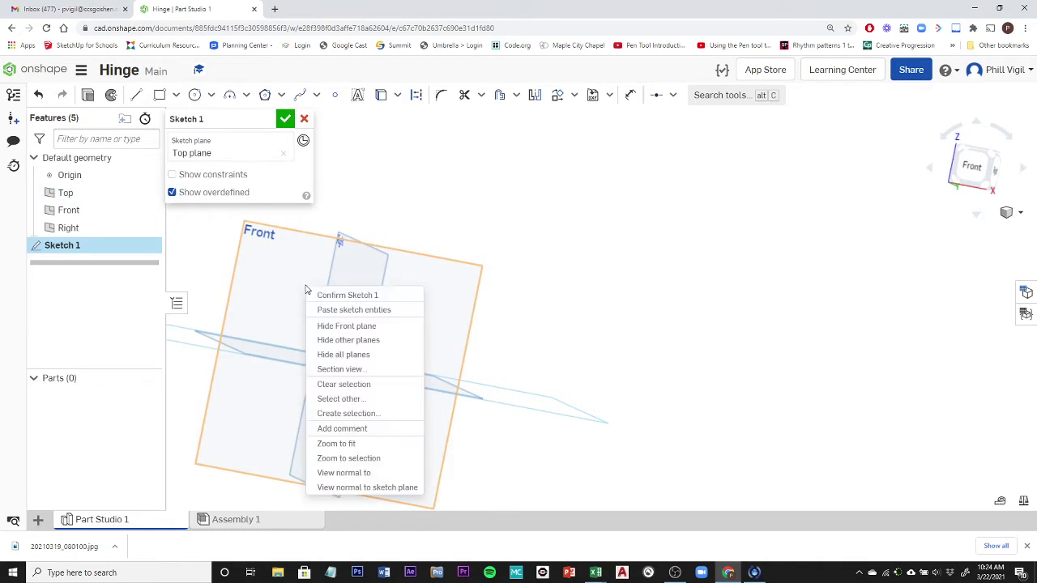
click(376, 489)
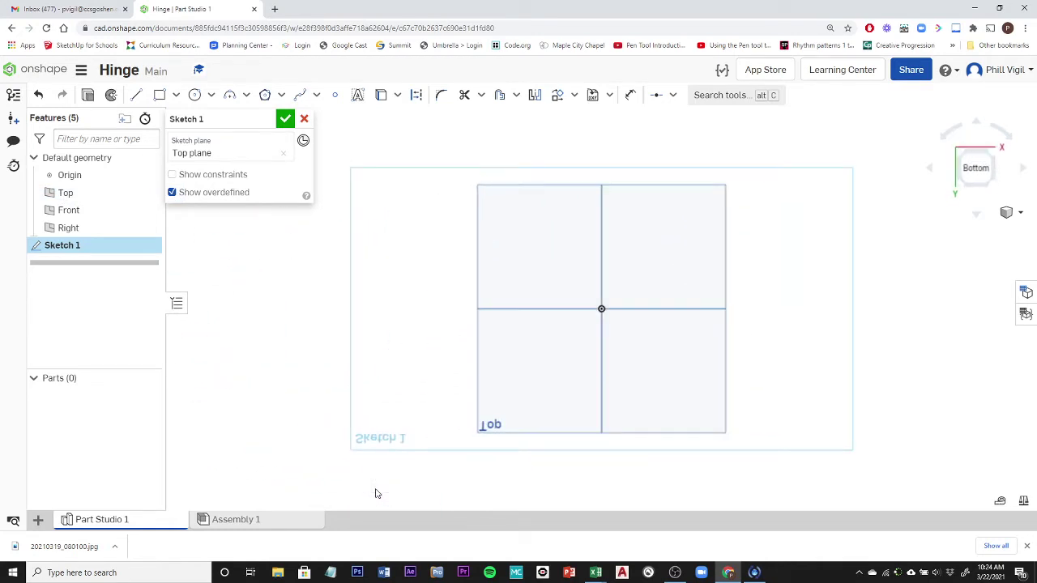
click(952, 135)
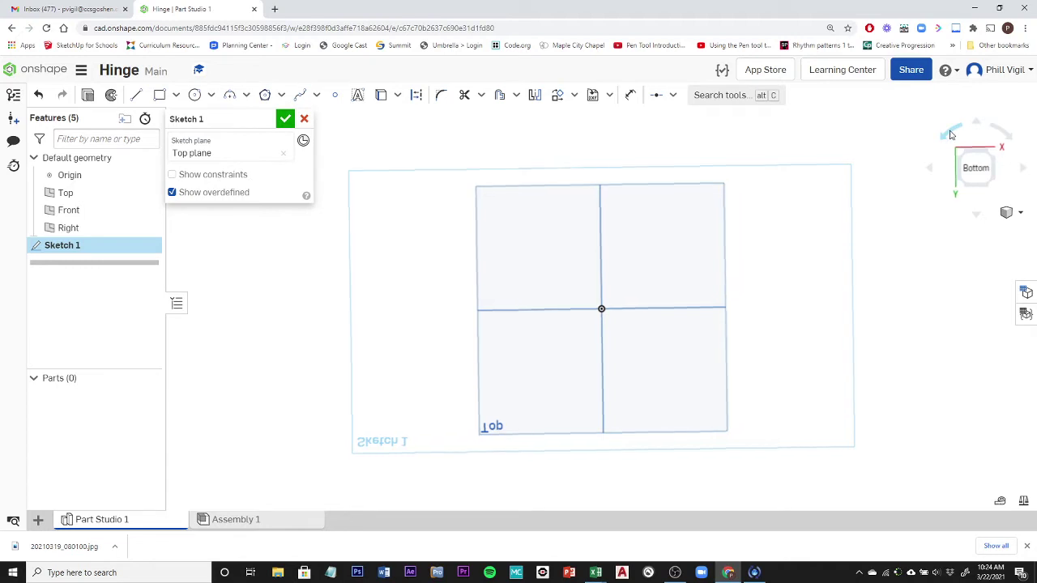
click(952, 135)
click(952, 134)
click(952, 135)
click(952, 134)
click(952, 134)
click(952, 135)
click(952, 134)
click(952, 135)
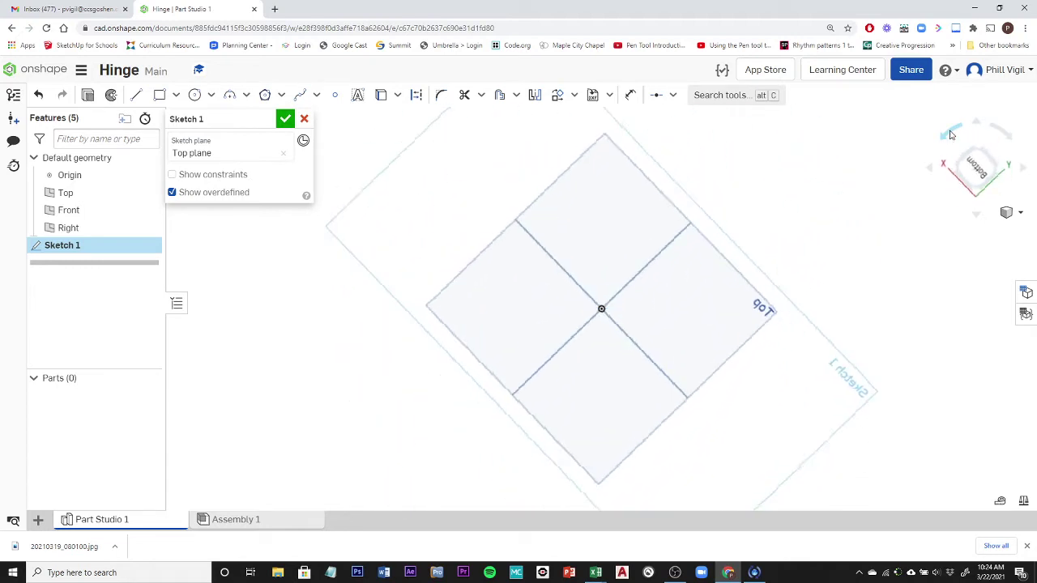
click(952, 135)
click(952, 134)
click(952, 134)
click(952, 134)
click(1003, 133)
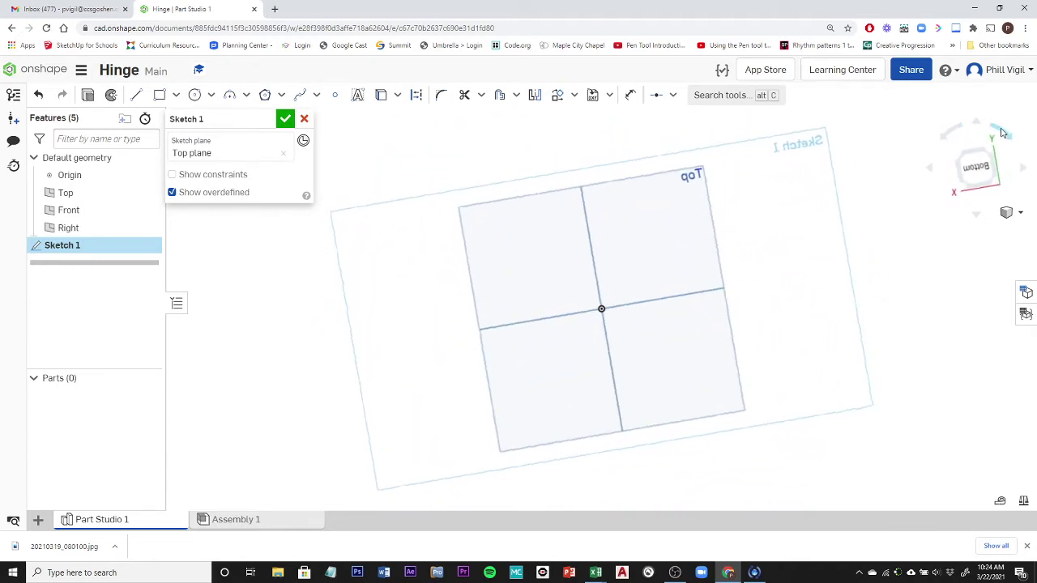
Orient the view normal to the sketch plane from the Top side and hide the default planes.
mouse_move(909, 266)
right_down()
mouse_move(845, 245)
mouse_move(721, 179)
mouse_move(776, 216)
right_up()
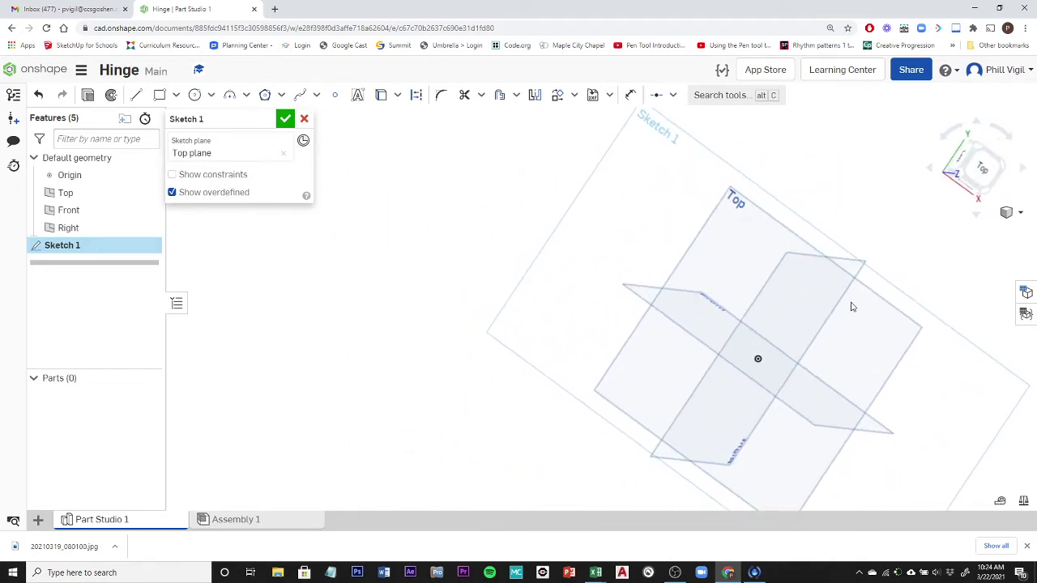
right_click(880, 336)
click(922, 328)
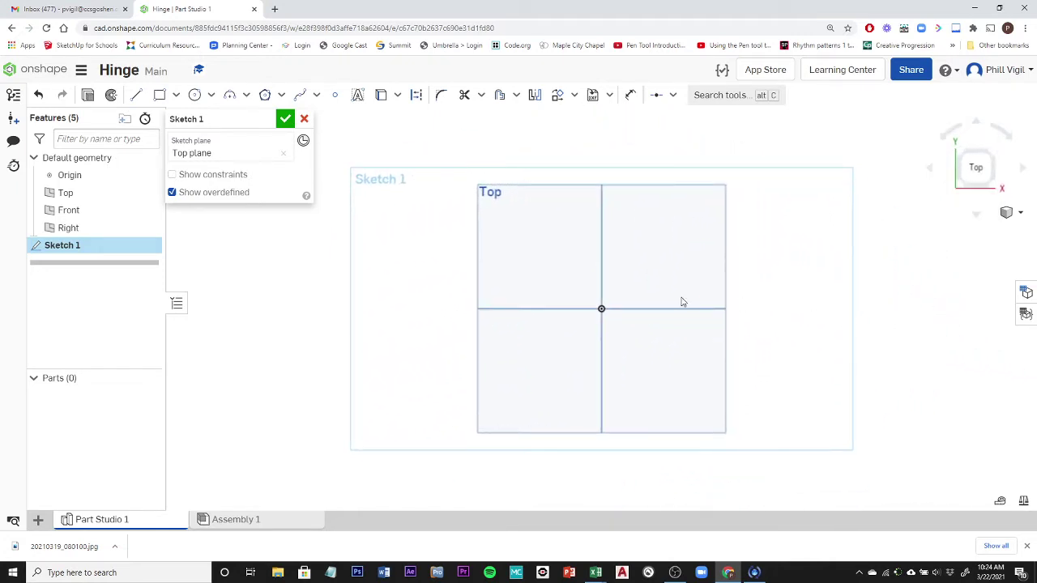
key(p)
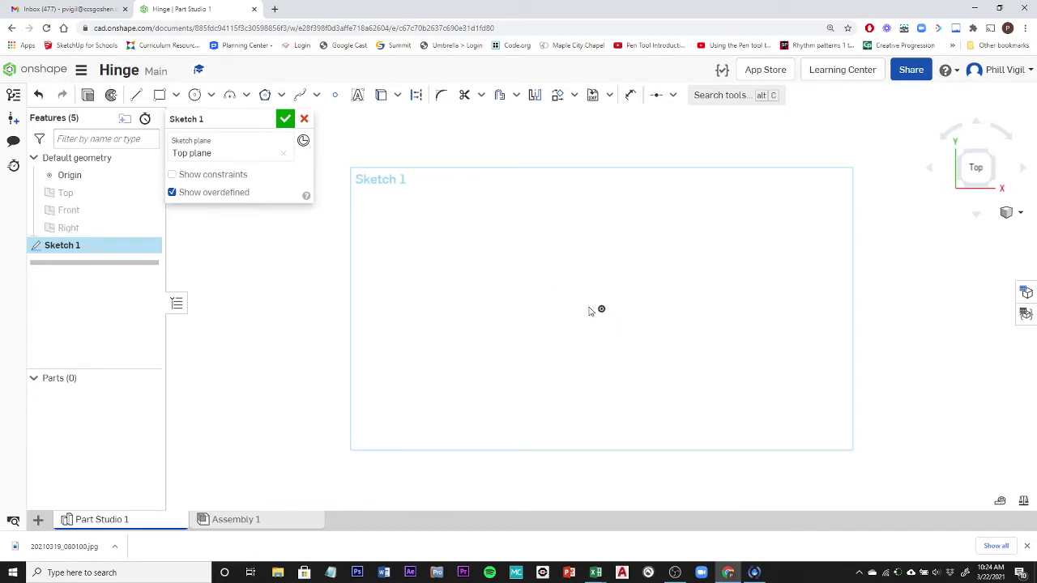
Sketch a vertical construction line about 96 mm long to the right of the origin.
click(416, 95)
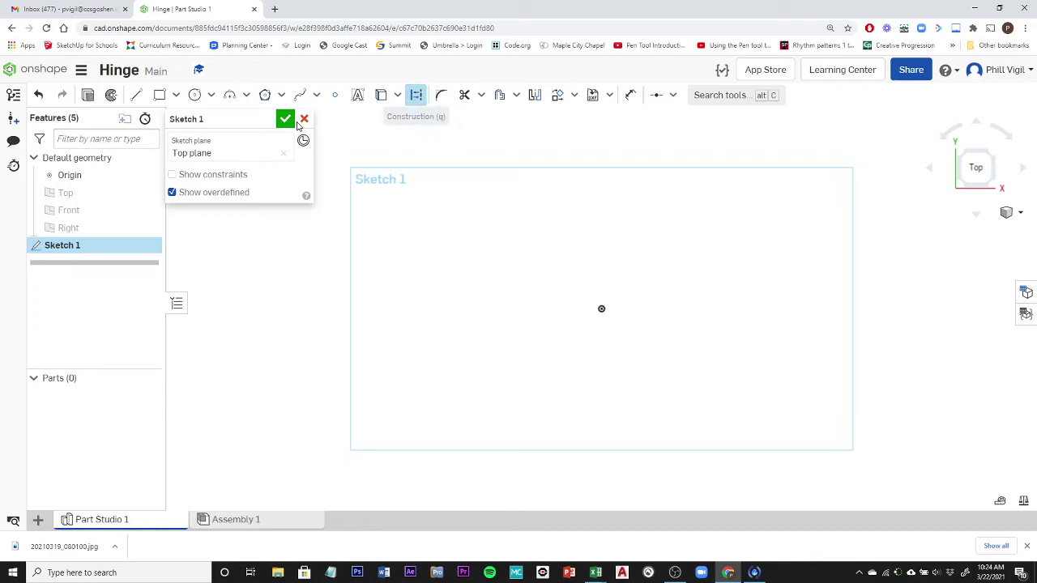
click(136, 96)
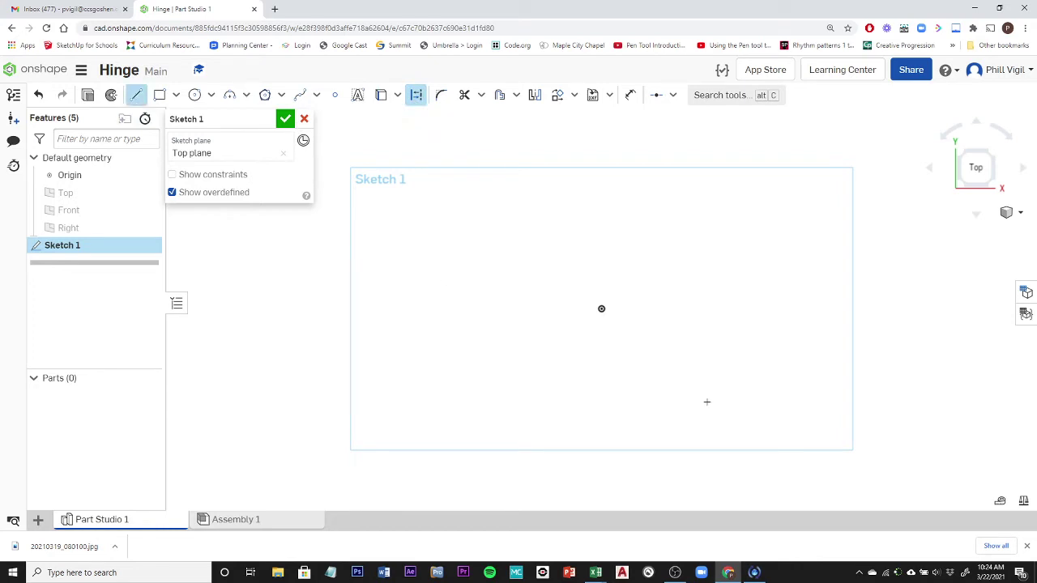
click(670, 235)
click(670, 394)
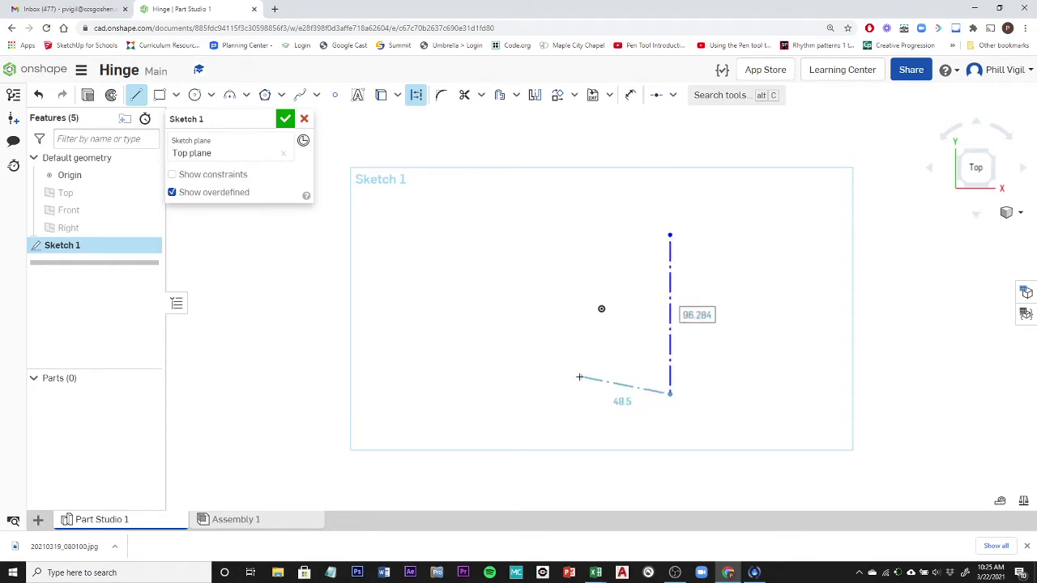
key(Escape)
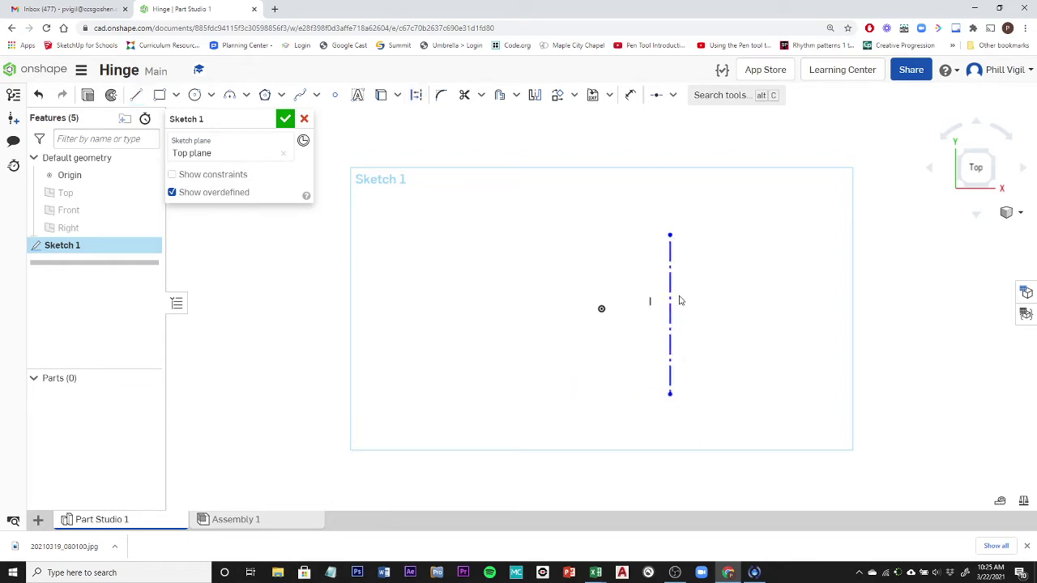
click(657, 96)
click(670, 95)
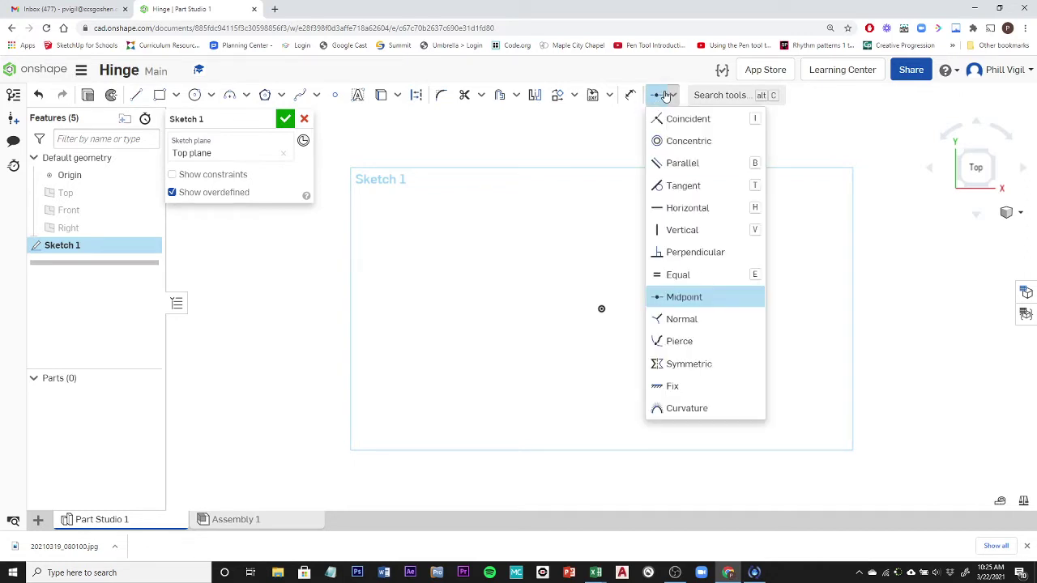
click(681, 298)
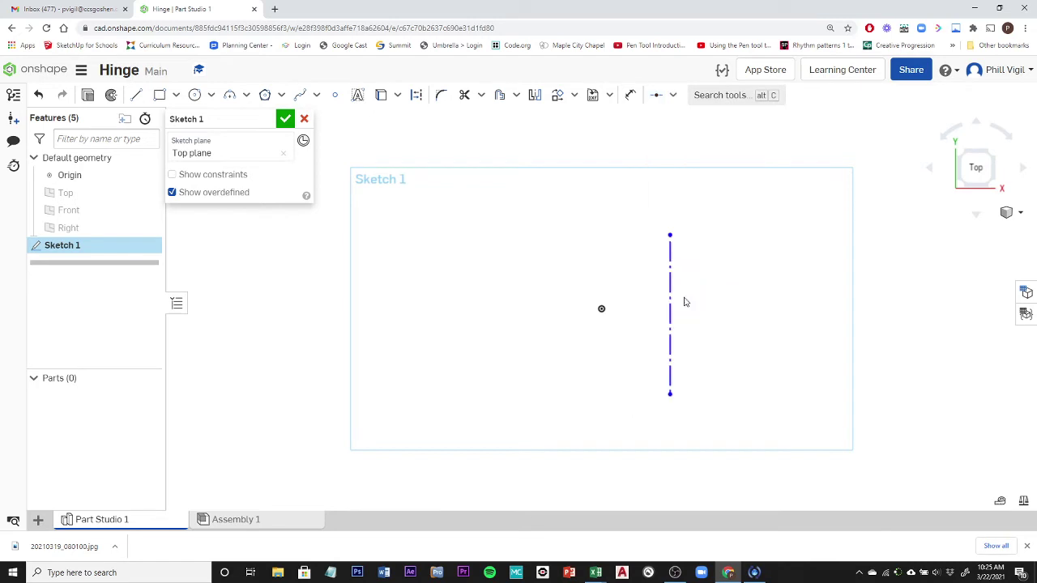
click(672, 311)
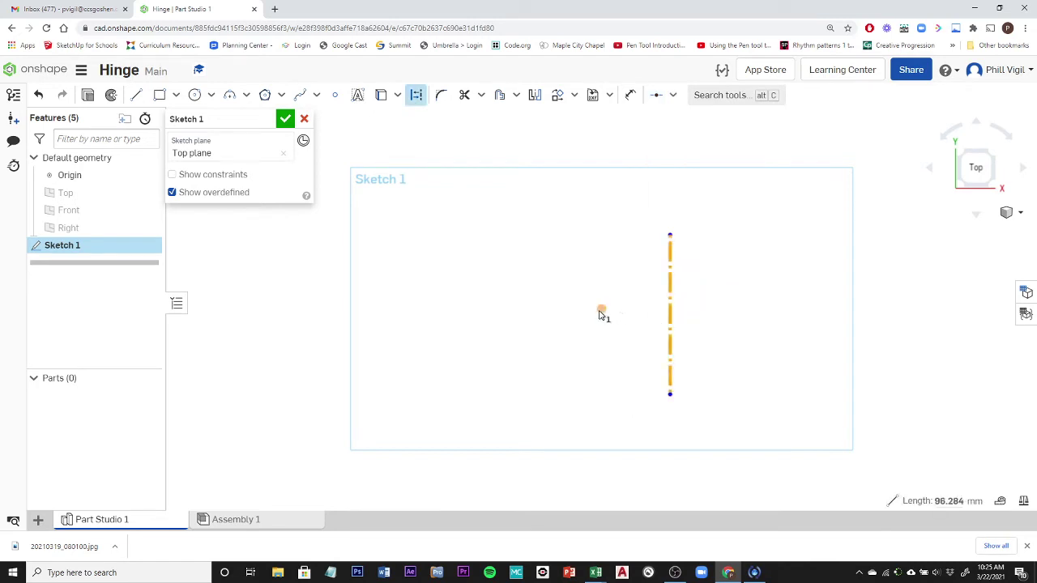
click(602, 311)
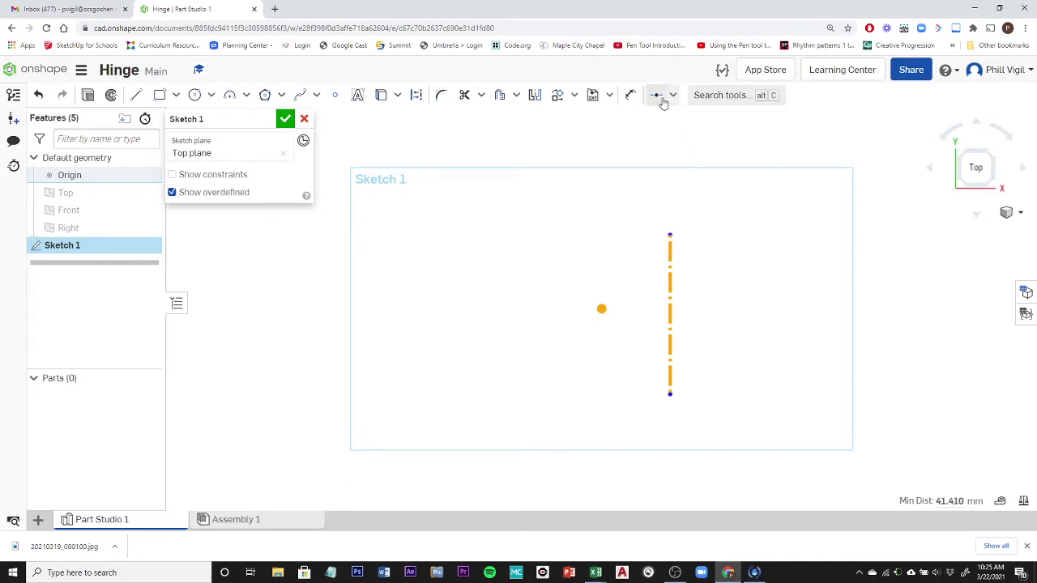
click(726, 247)
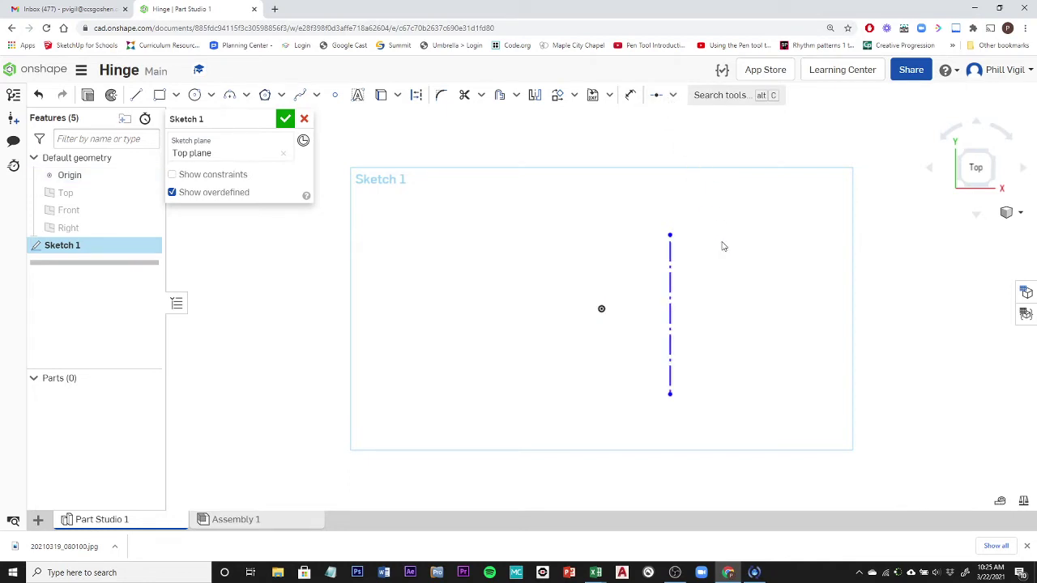
Apply a Midpoint constraint between the vertical construction line and the origin.
click(659, 97)
click(670, 304)
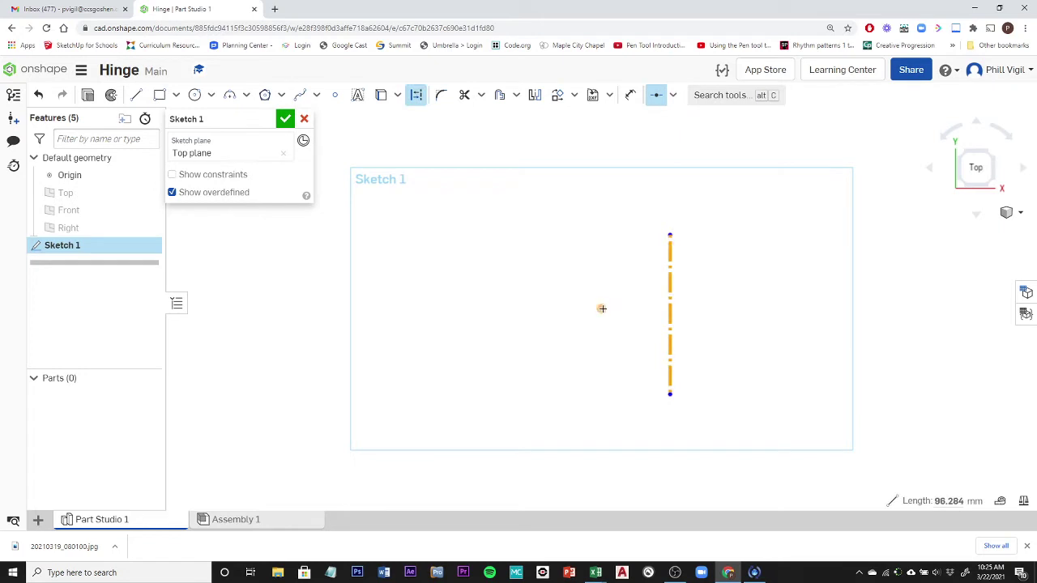
click(602, 309)
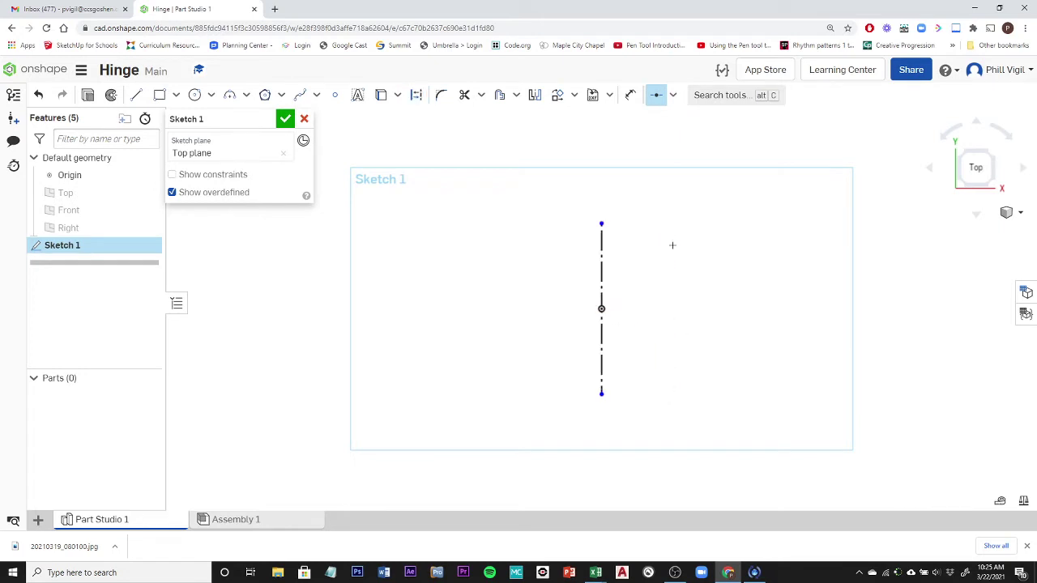
Dimension the vertical construction line's length at 100 mm.
click(632, 95)
click(602, 267)
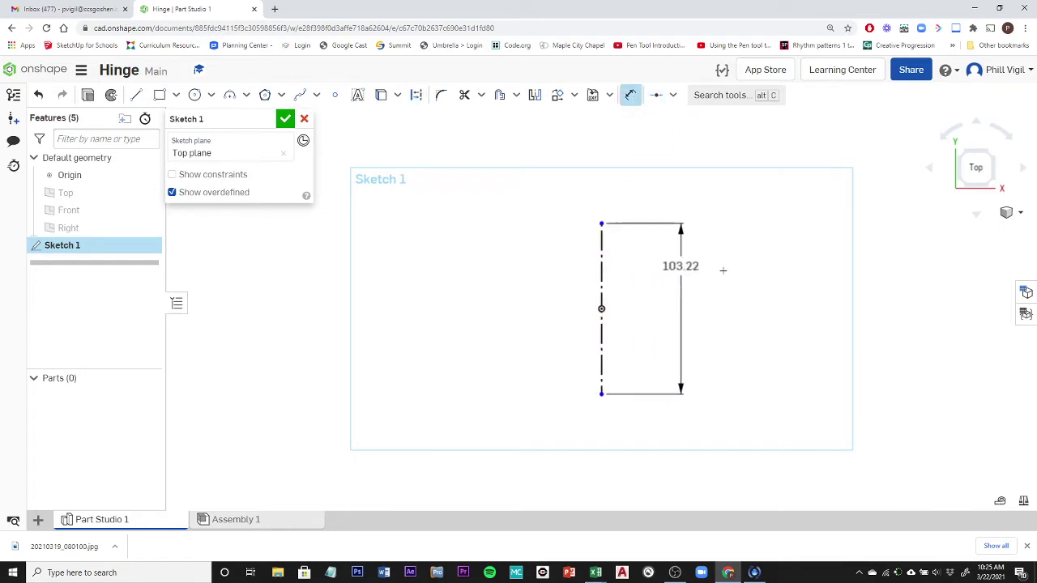
click(739, 281)
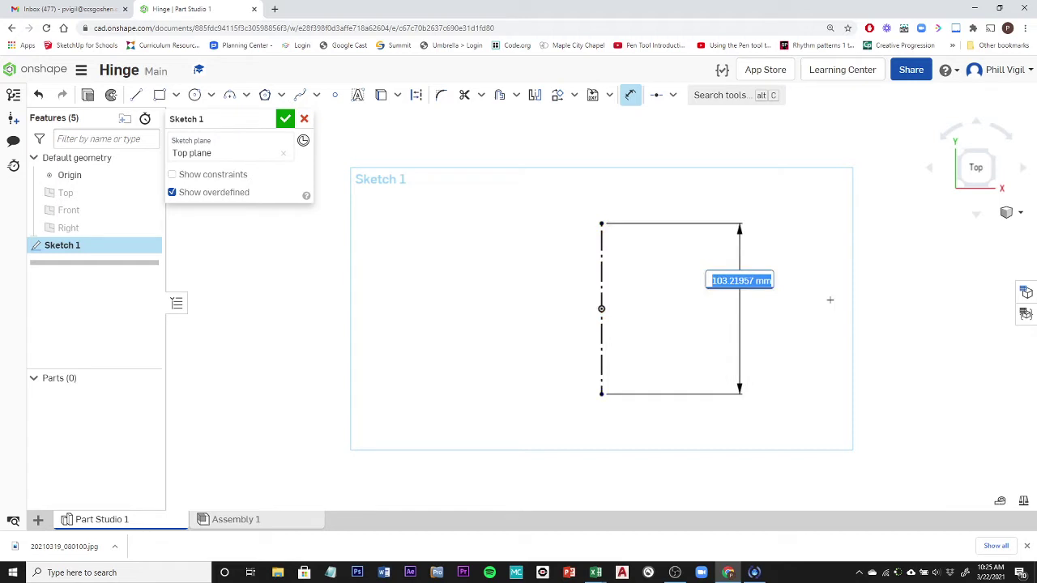
text(1)
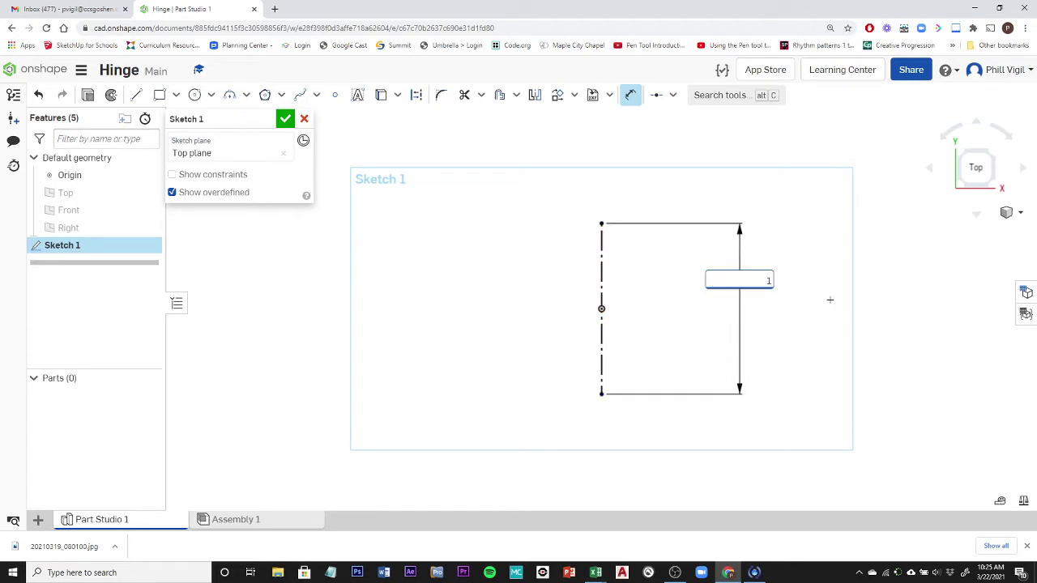
text(00)
key(Return)
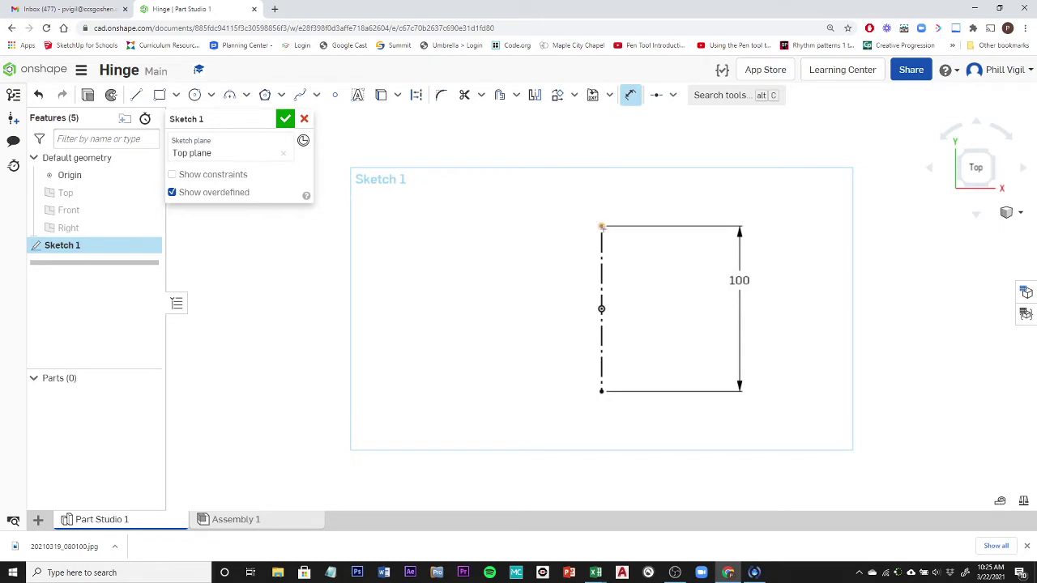
Sketch a corner rectangle about 10.7 mm wide and 24.3 mm high, downward and rightward from the construction line's upper endpoint.
scroll(609, 231, up, 3)
scroll(607, 227, down, 2)
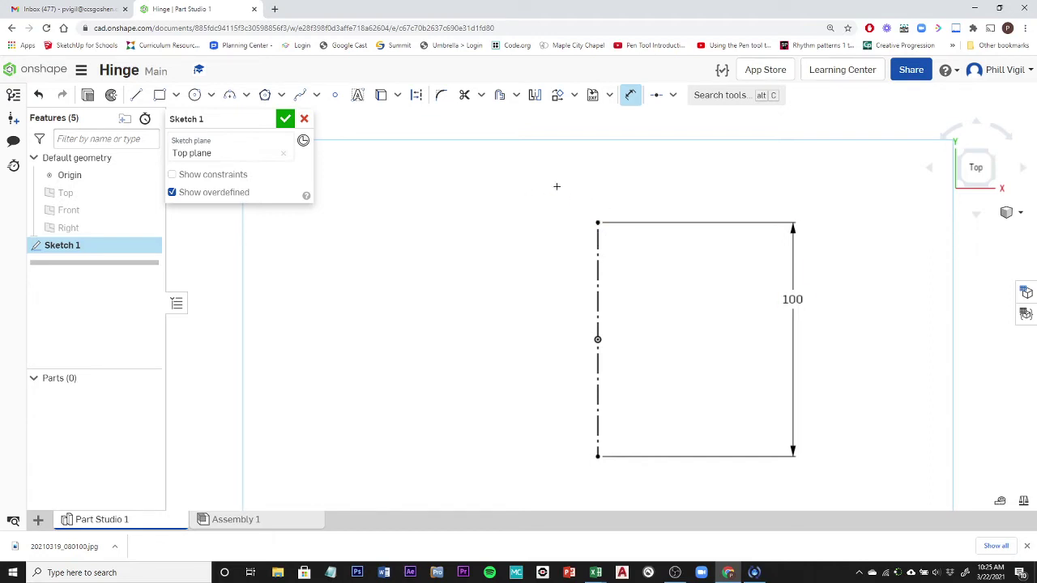
click(160, 95)
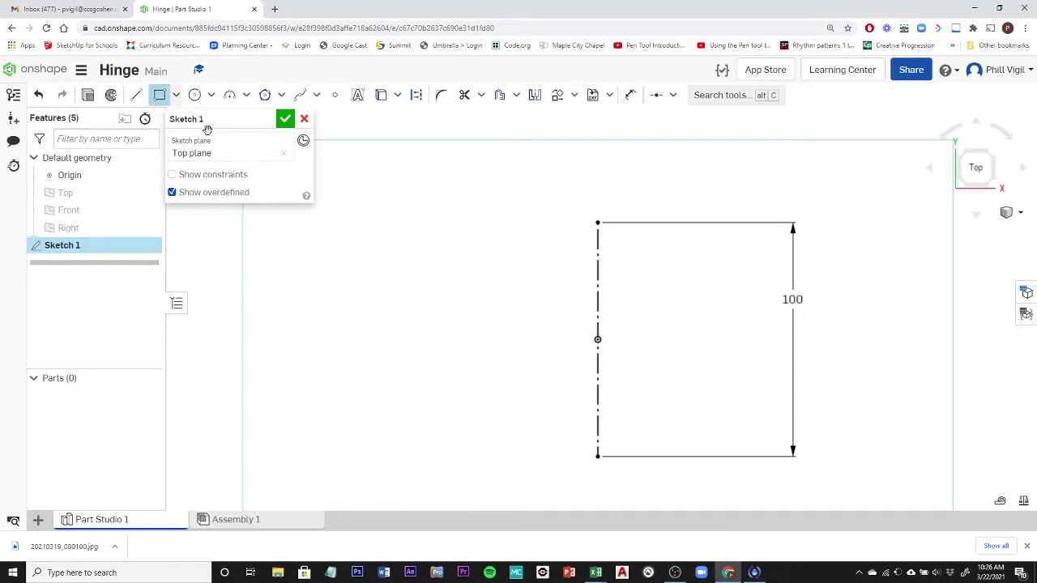
click(598, 223)
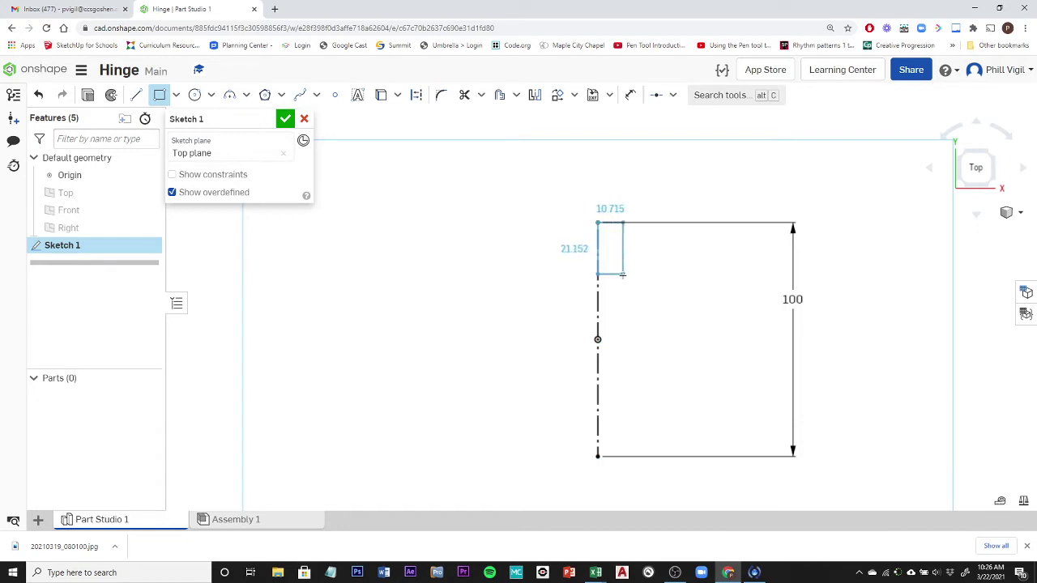
click(622, 279)
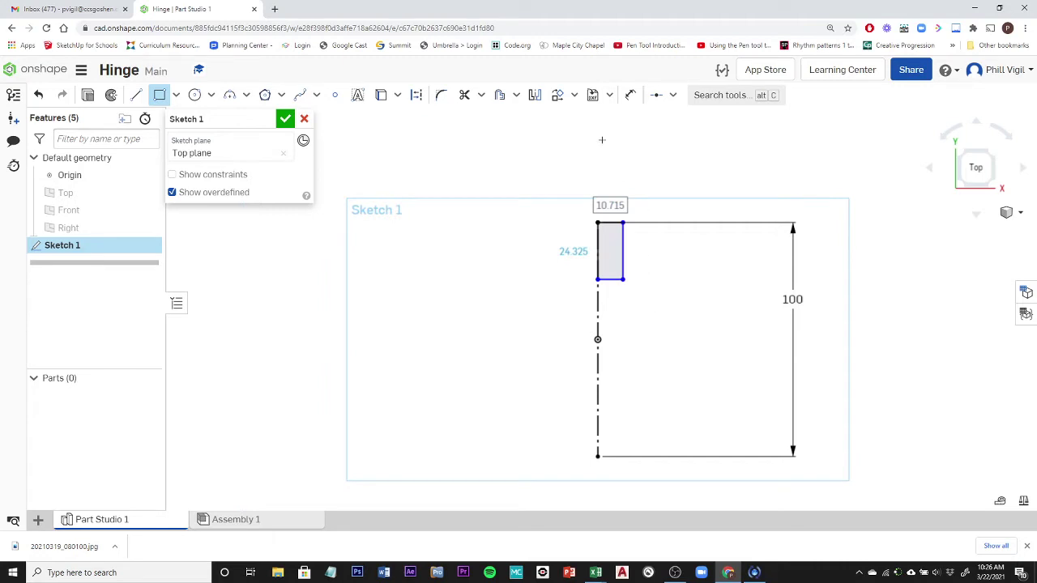
Dimension the rectangle's height at 25 mm.
click(631, 96)
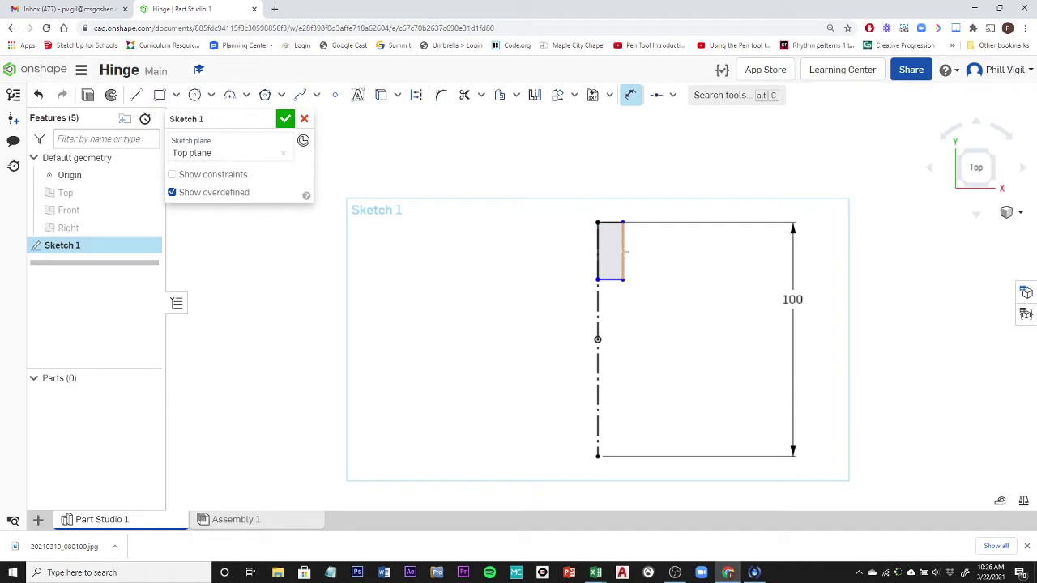
click(626, 252)
click(662, 244)
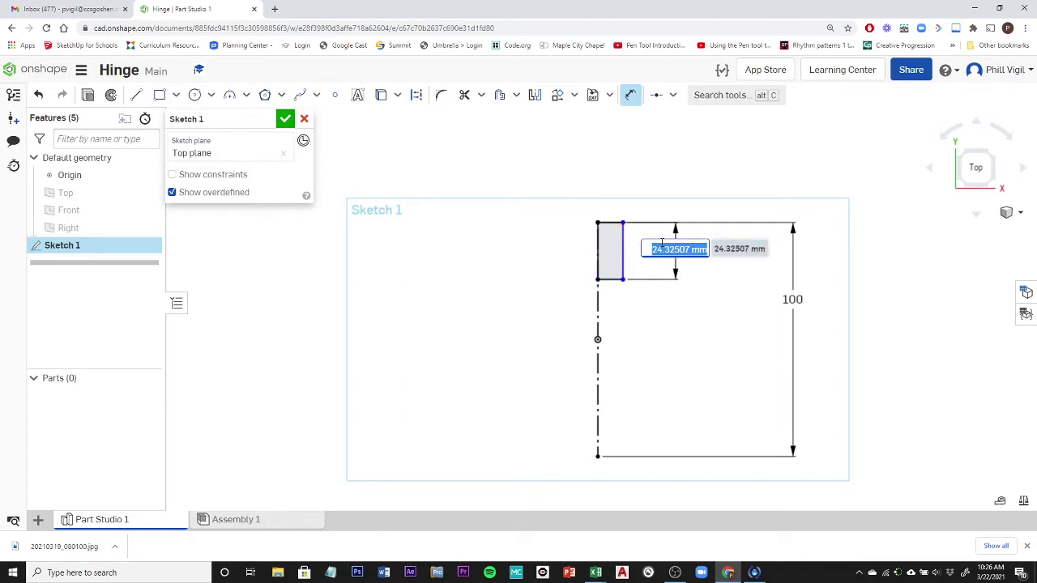
text(25)
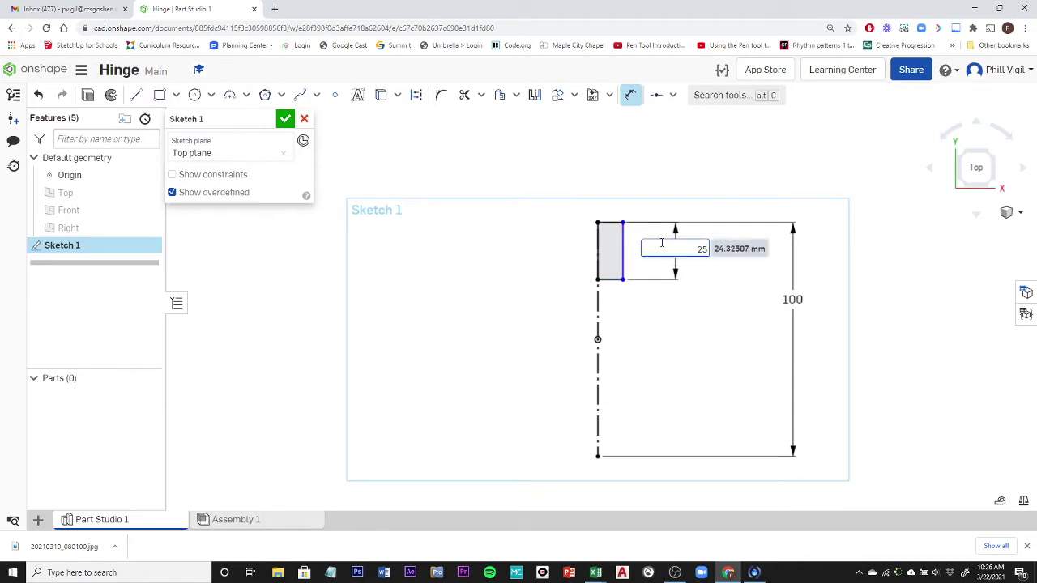
key(Return)
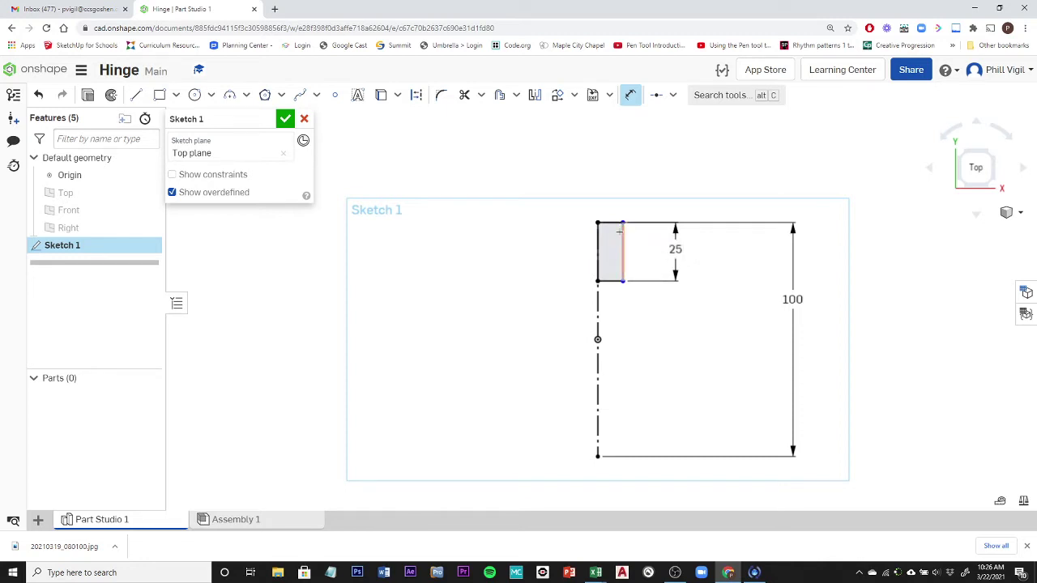
Dimension the rectangle's width at 10 mm, placing the dimension above the rectangle.
click(623, 247)
click(627, 192)
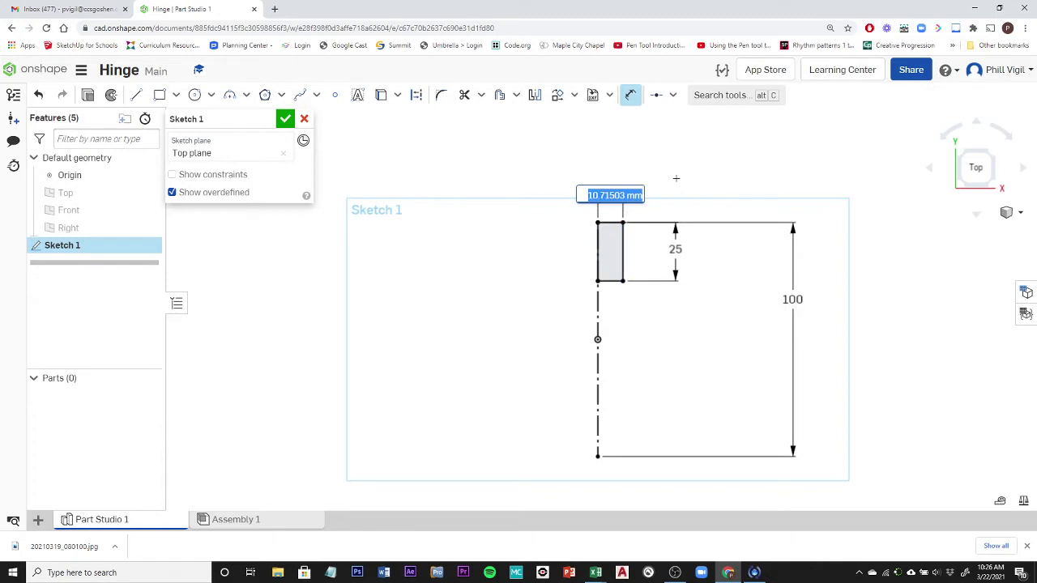
text(10)
key(Return)
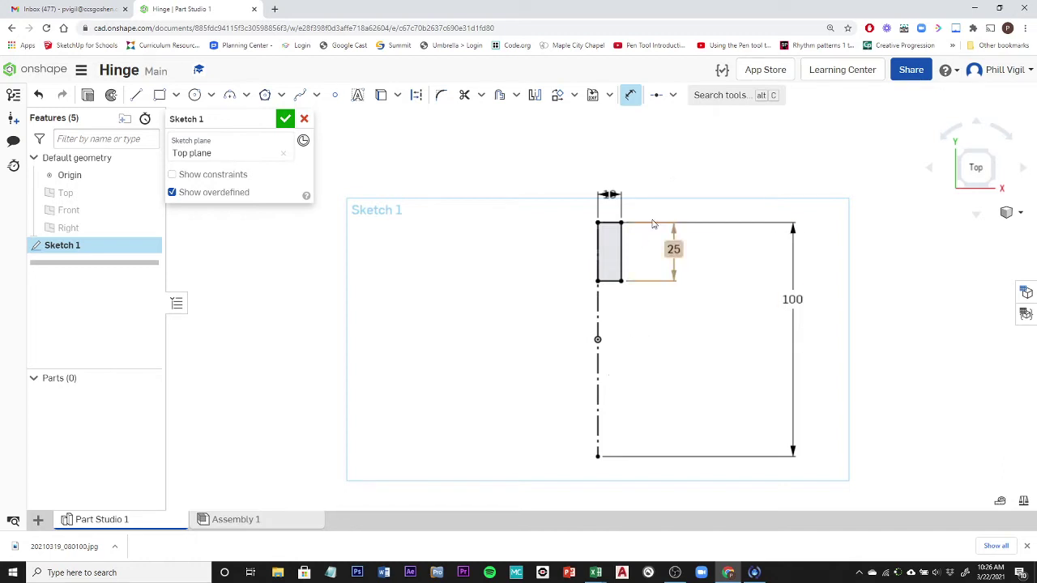
scroll(658, 207, up, 2)
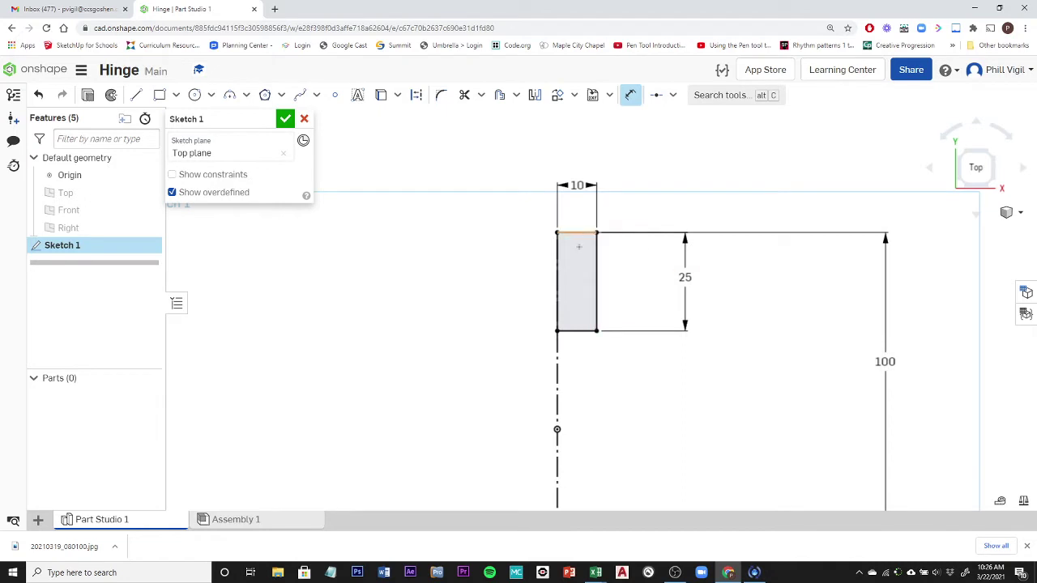
scroll(589, 348, down, 5)
scroll(585, 427, up, 3)
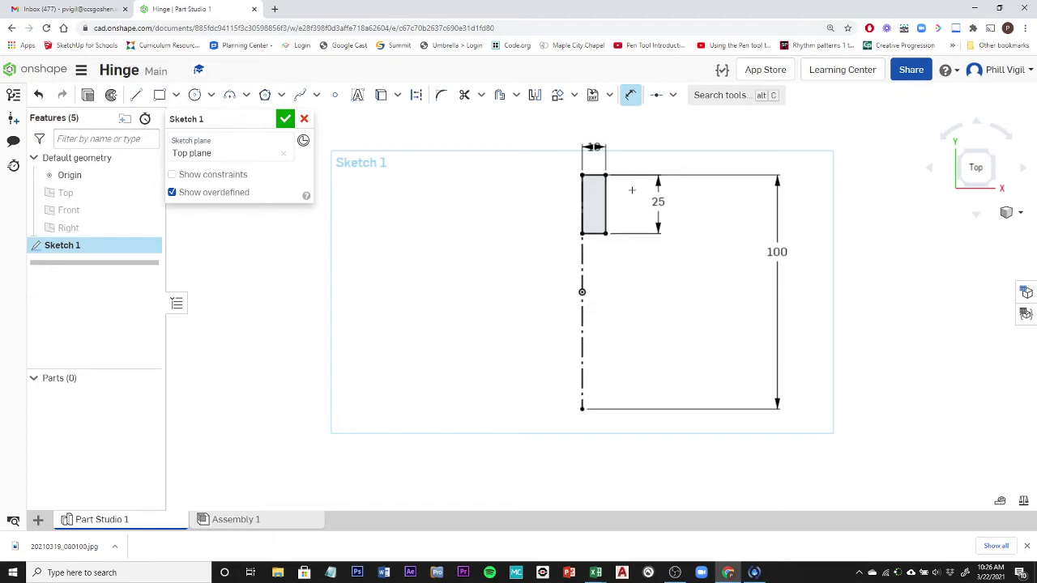
key(Escape)
right_click(635, 201)
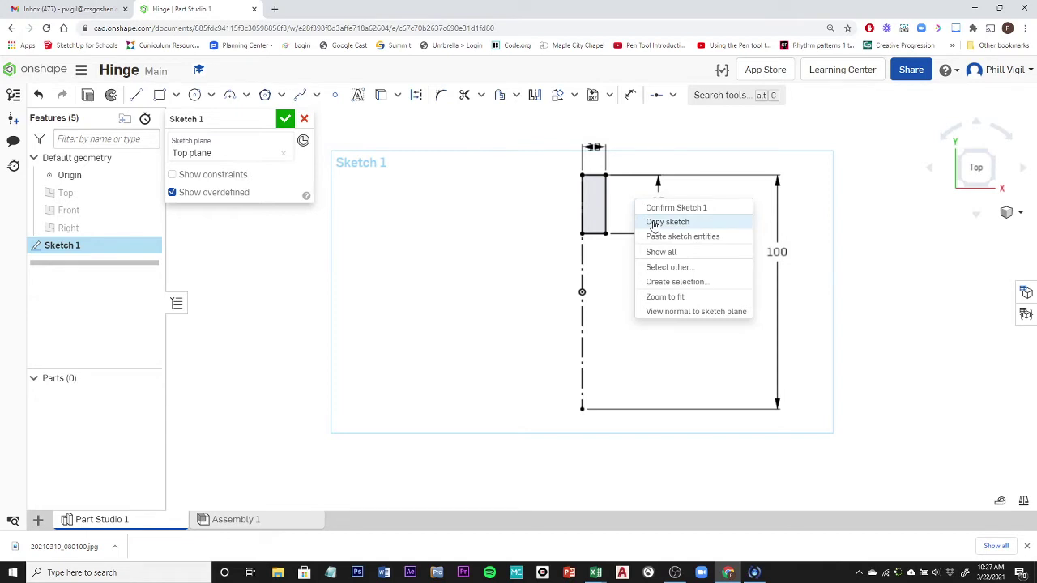
click(655, 223)
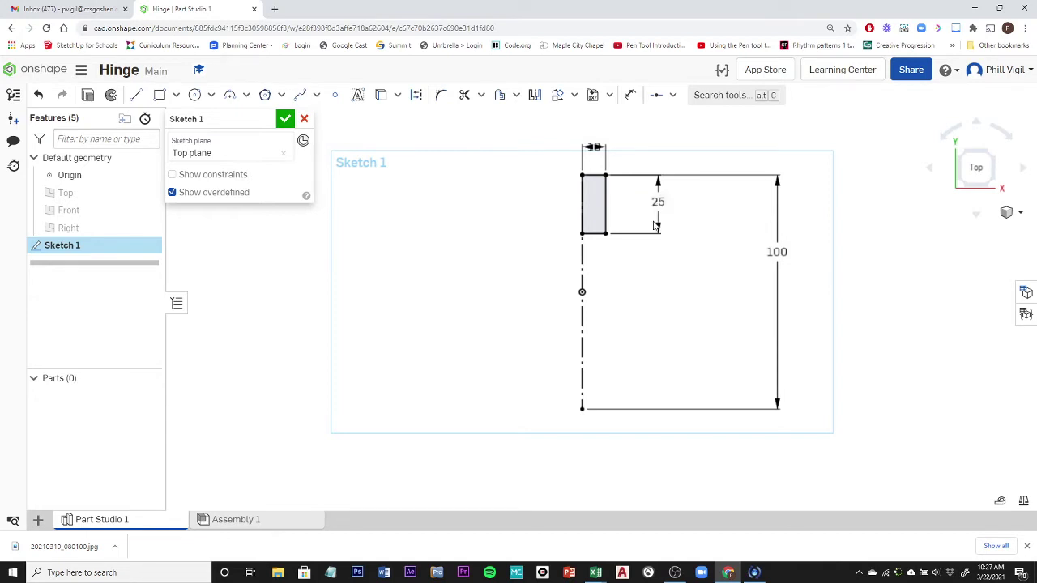
Try to copy the upper rectangle's four edges and paste the copy beside the construction line, below and right of the original.
click(607, 204)
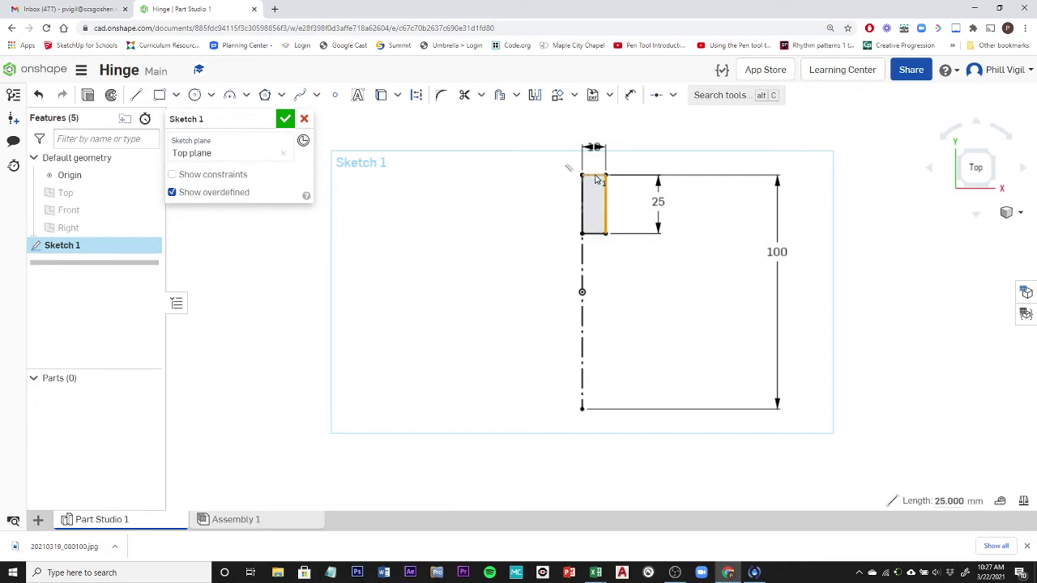
click(596, 176)
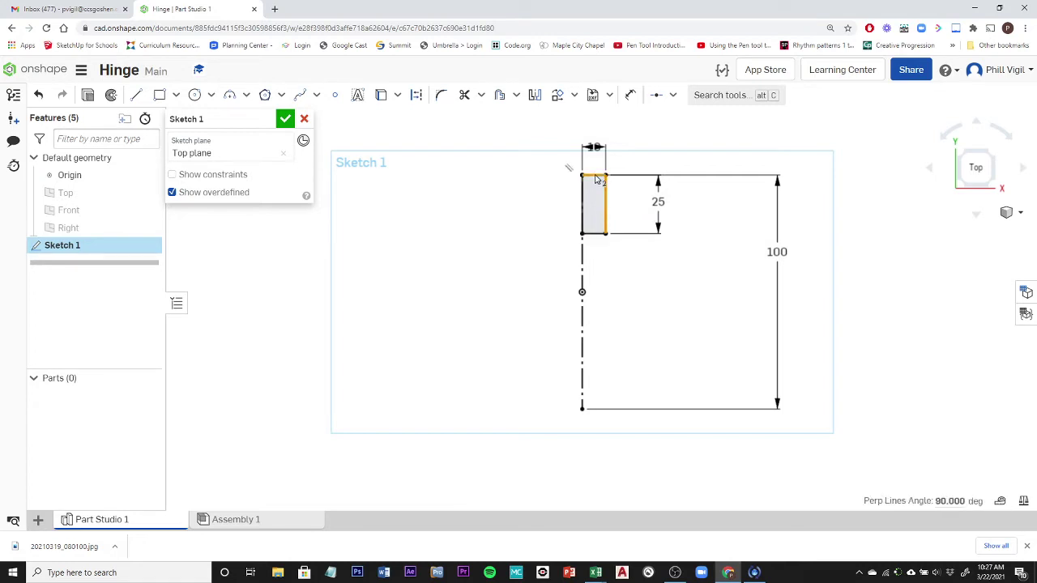
click(595, 234)
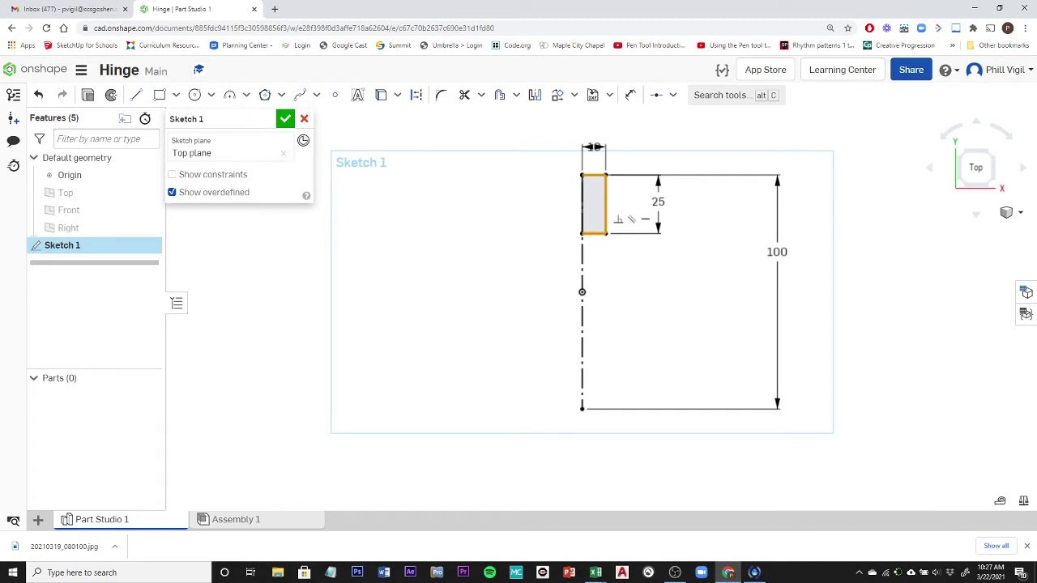
click(582, 208)
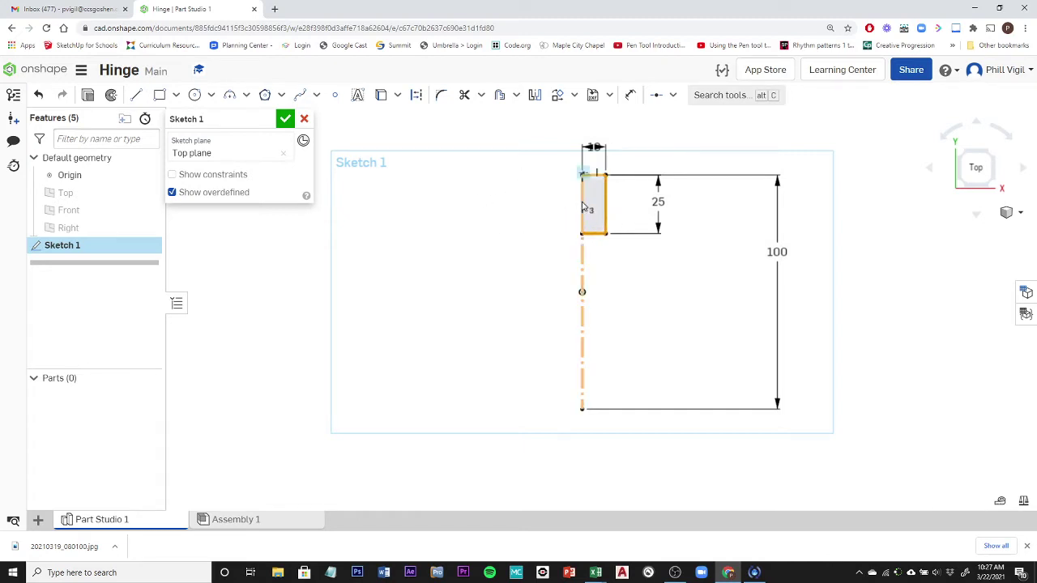
click(582, 204)
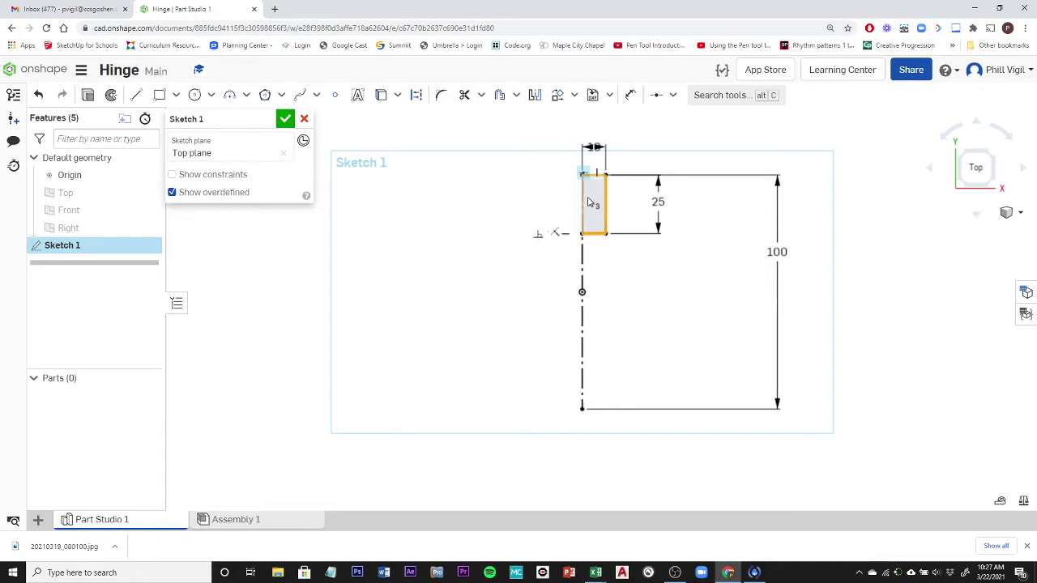
scroll(646, 213, up, 3)
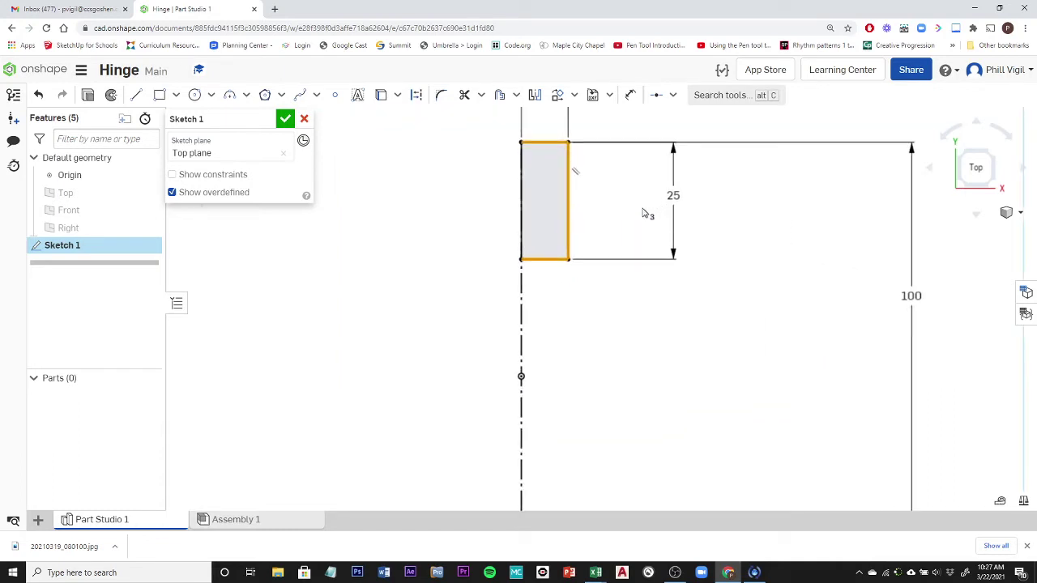
right_click(522, 188)
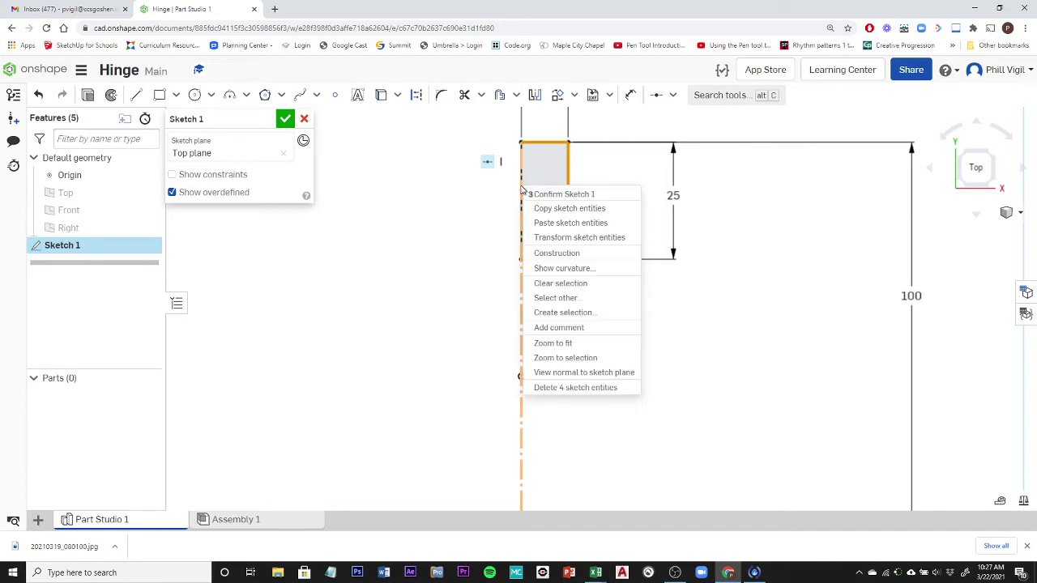
click(557, 299)
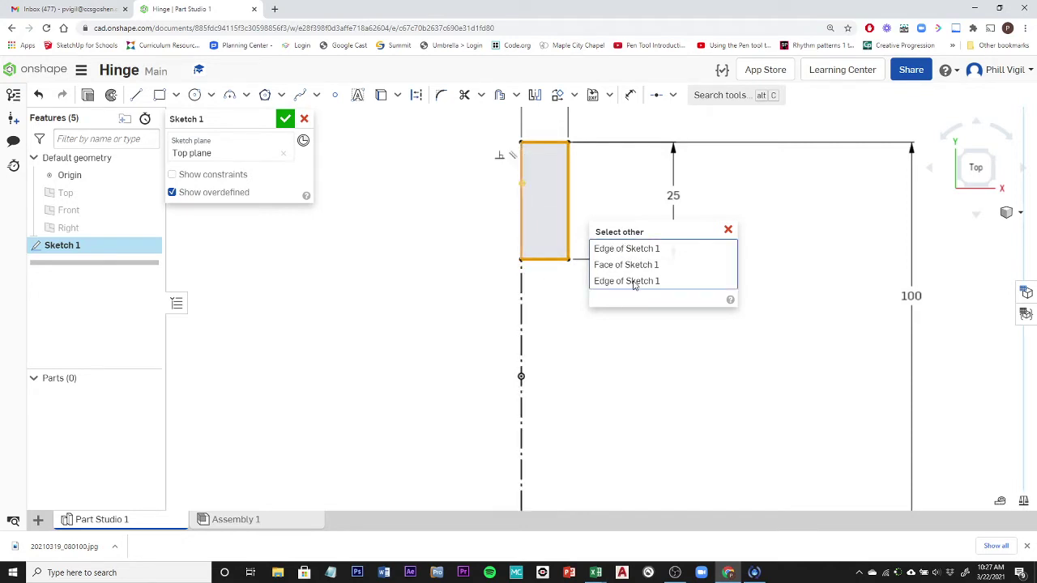
click(634, 282)
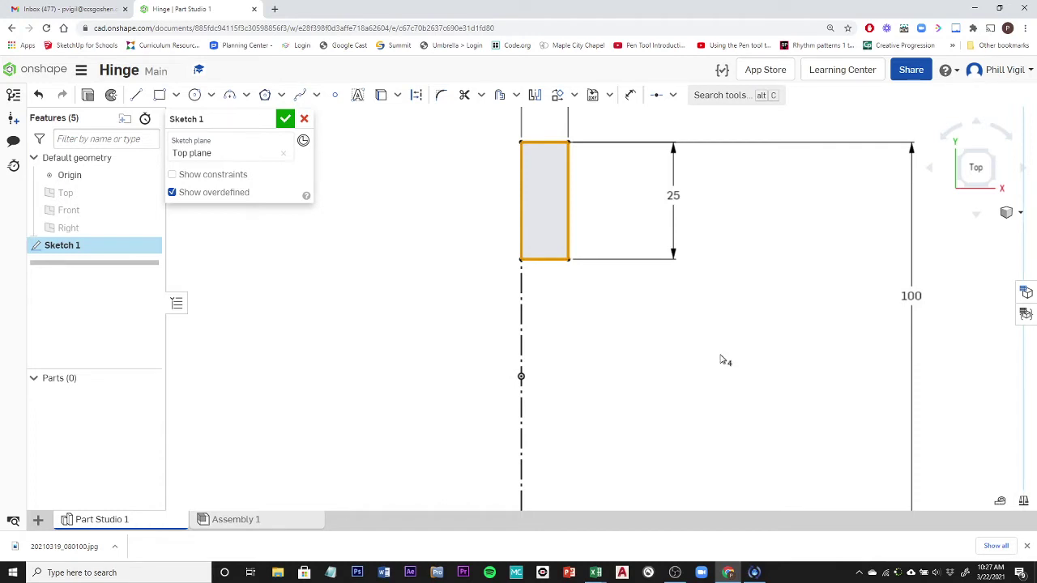
right_click(721, 359)
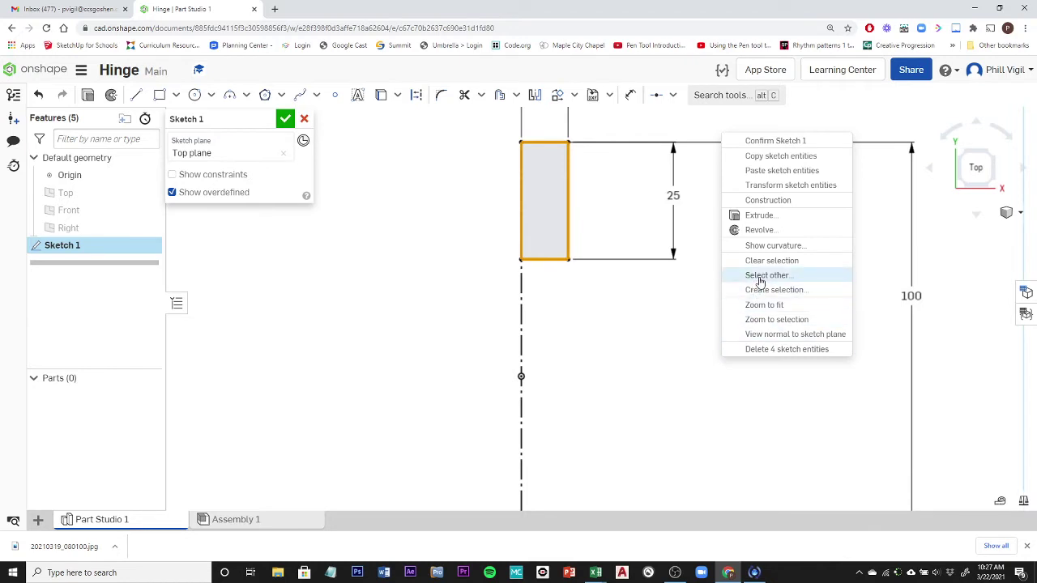
click(770, 170)
click(752, 337)
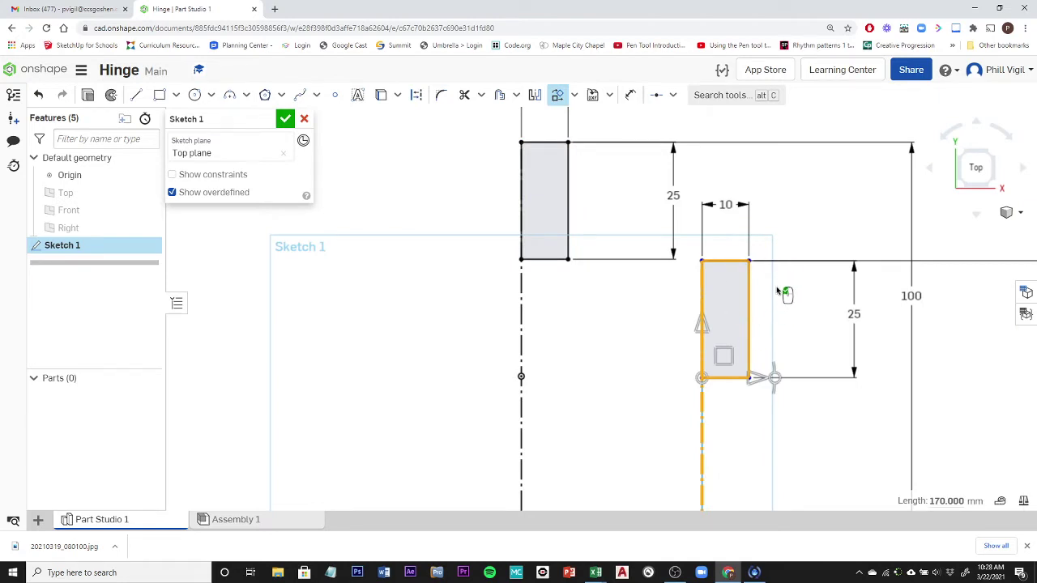
key(ctrl+z)
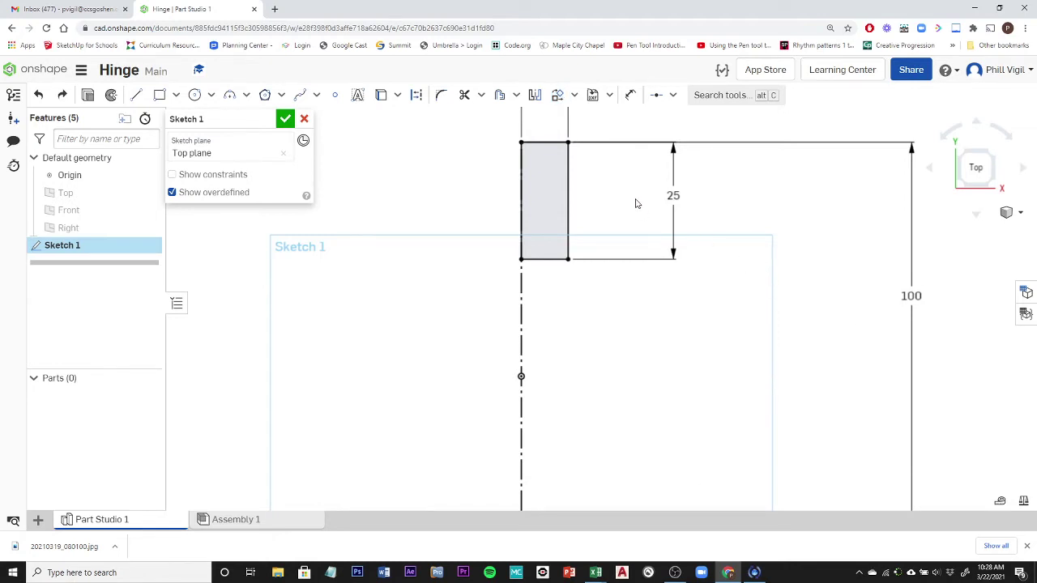
Copy only the upper rectangle's four edges, picking the left edge apart from the overlapping construction line, and paste the copy to the lower right.
click(569, 207)
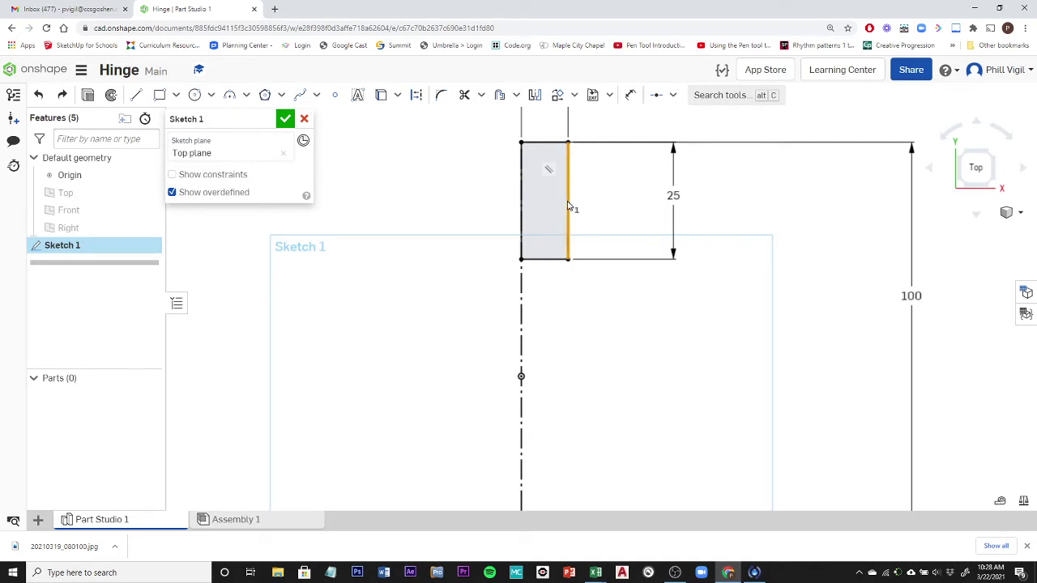
click(551, 144)
click(544, 259)
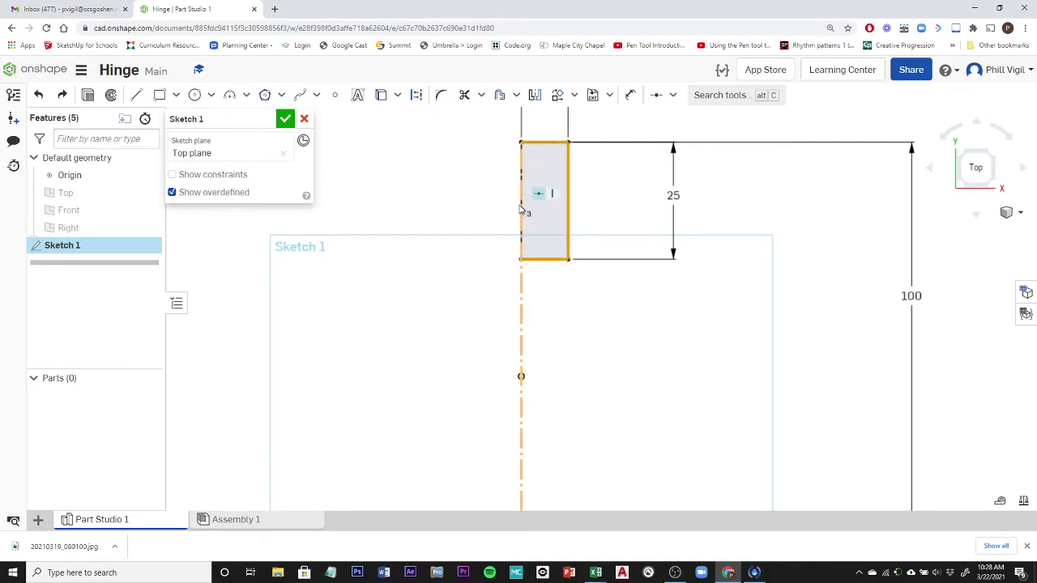
right_click(522, 209)
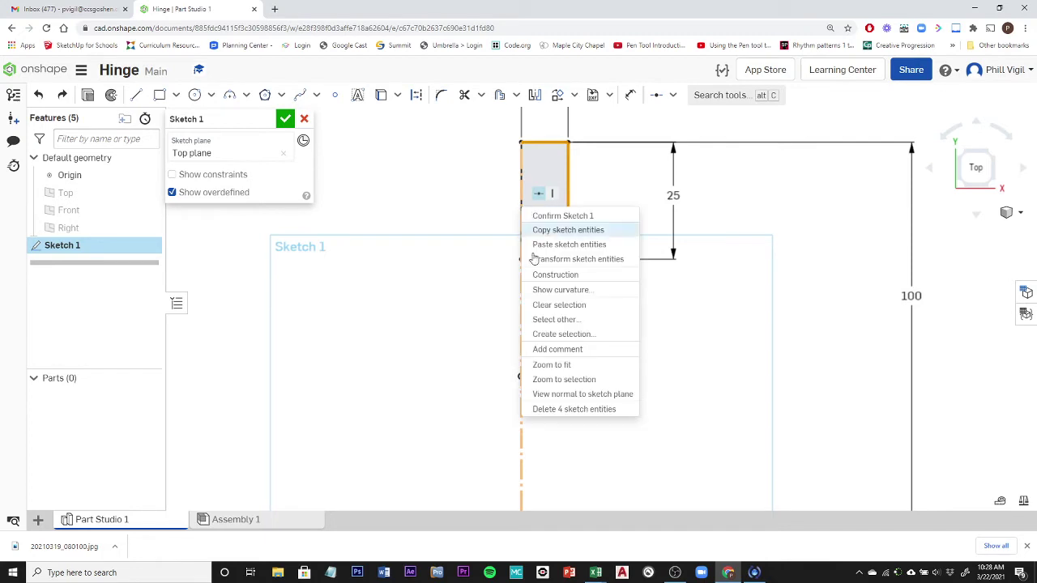
click(549, 322)
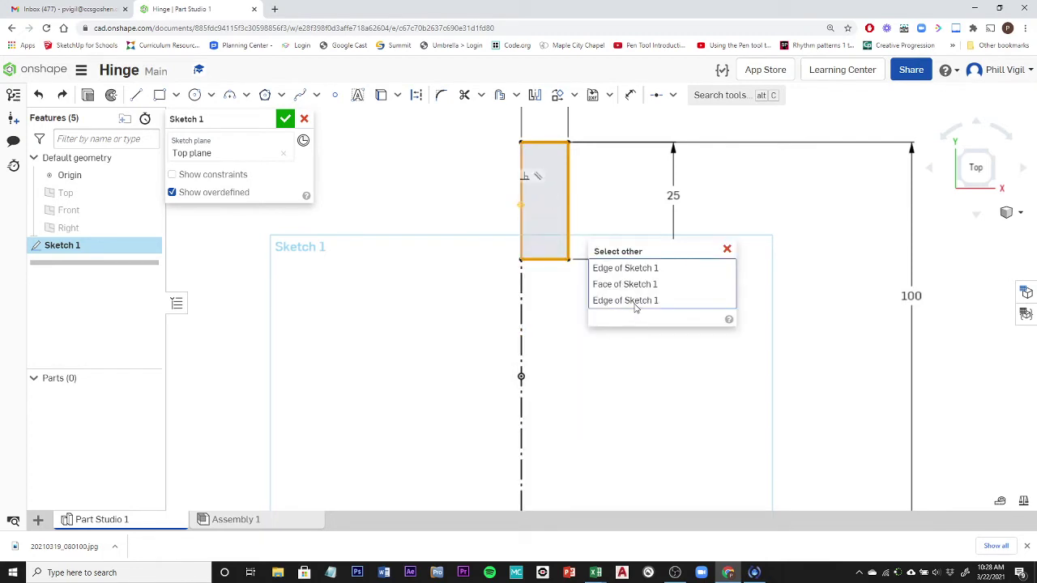
click(632, 303)
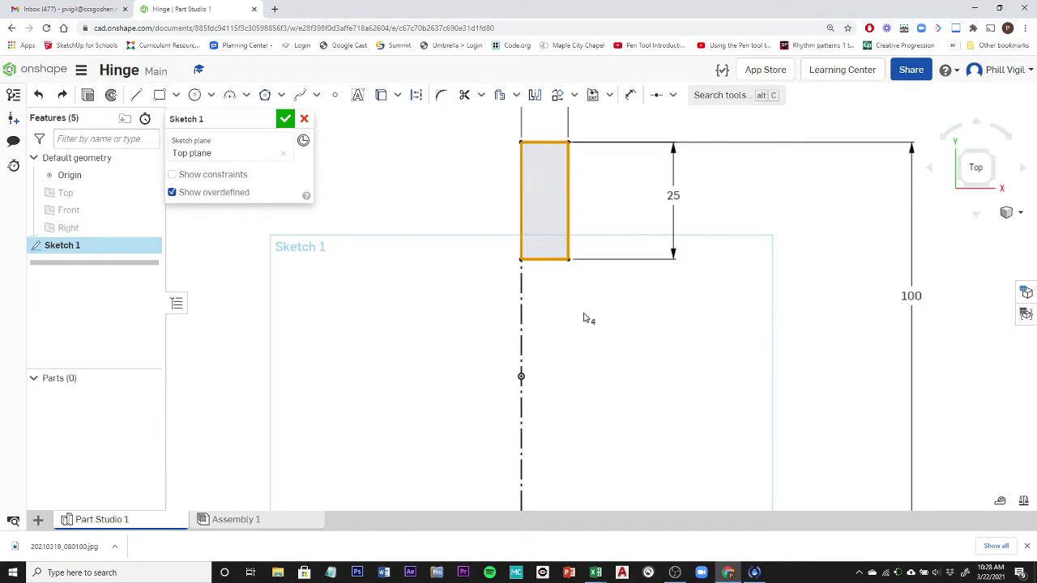
right_click(689, 336)
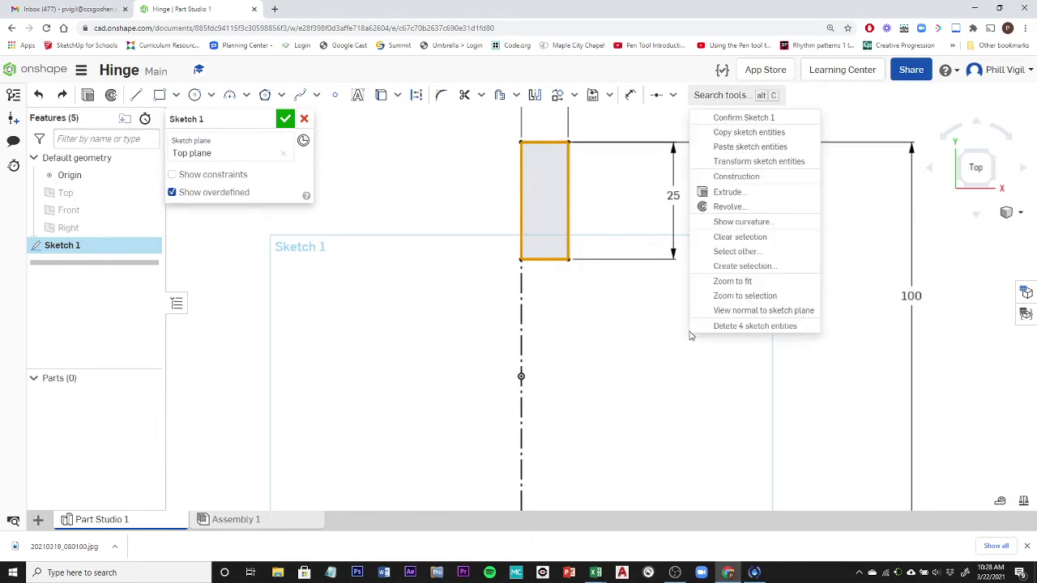
click(745, 133)
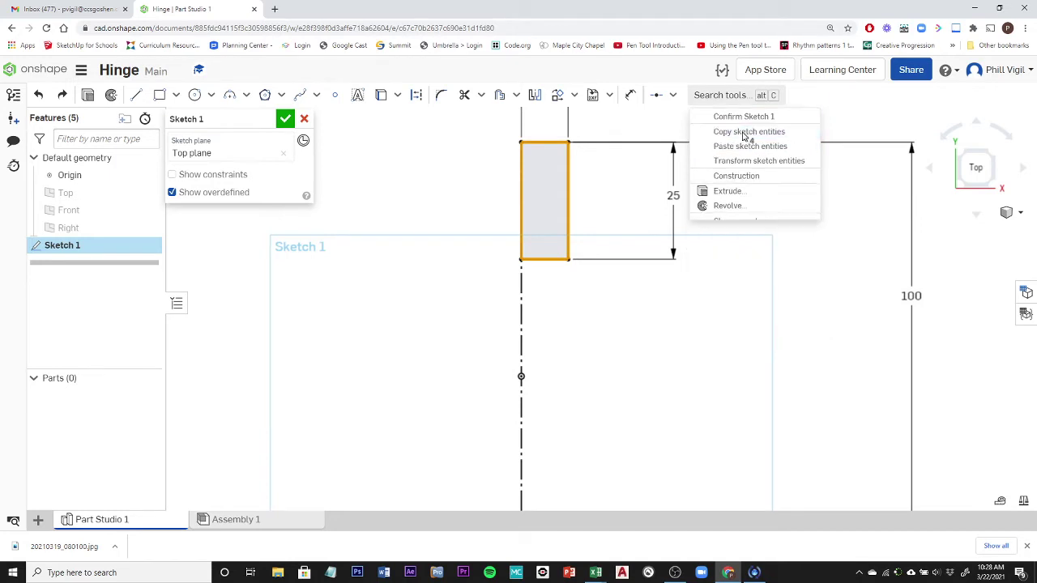
right_click(667, 346)
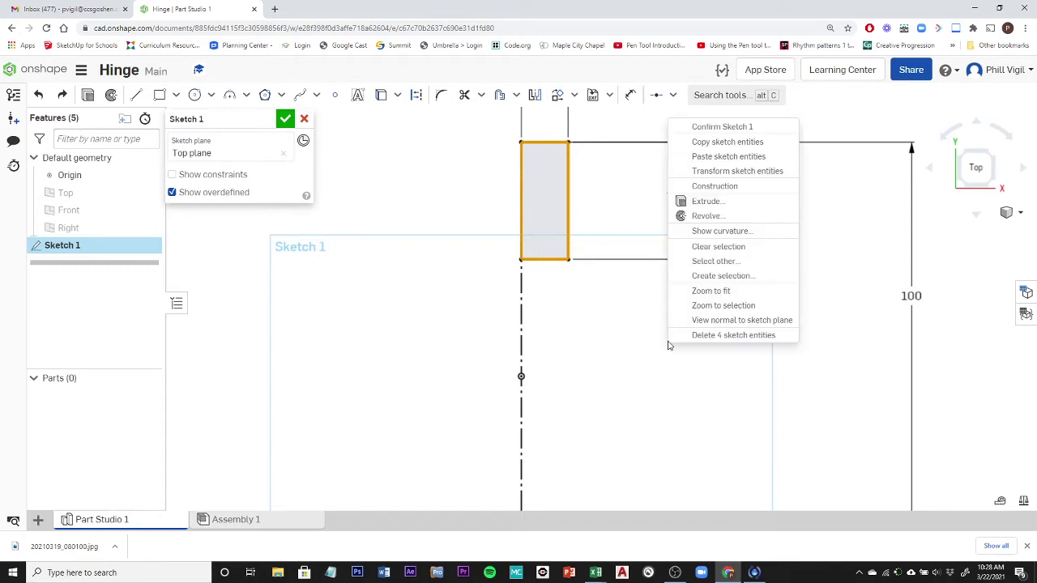
click(754, 158)
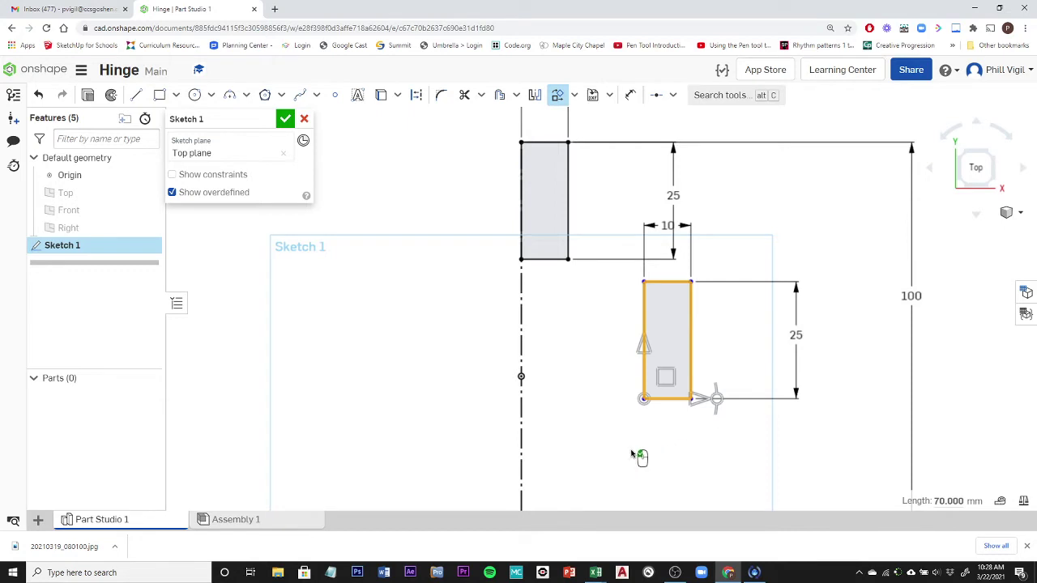
Move the pasted rectangle by its lower-left corner onto the construction line's lower endpoint and accept the placement.
middle_drag(639, 454, 581, 324)
scroll(583, 326, down, 4)
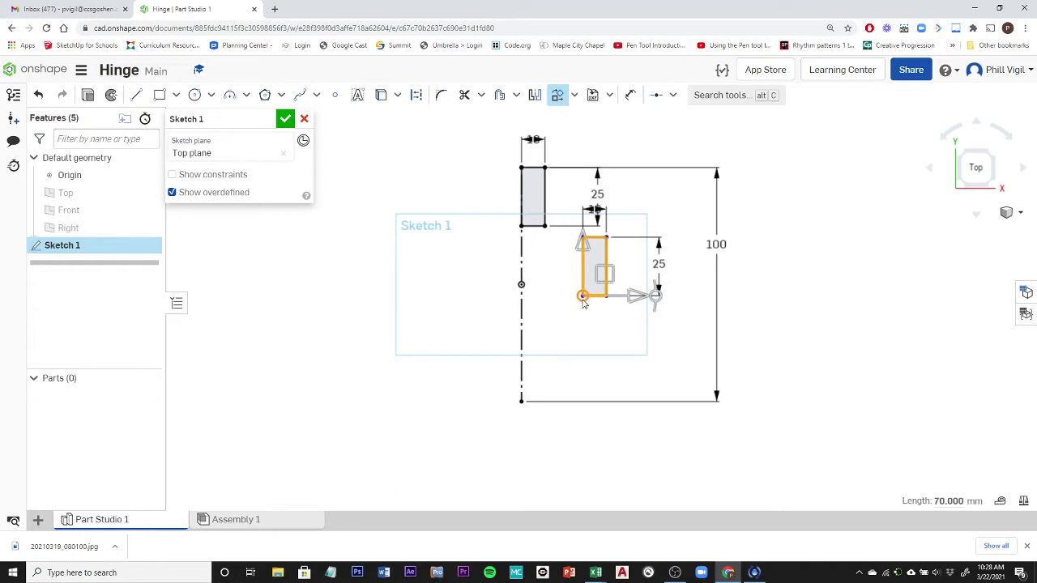
drag(583, 297, 608, 298)
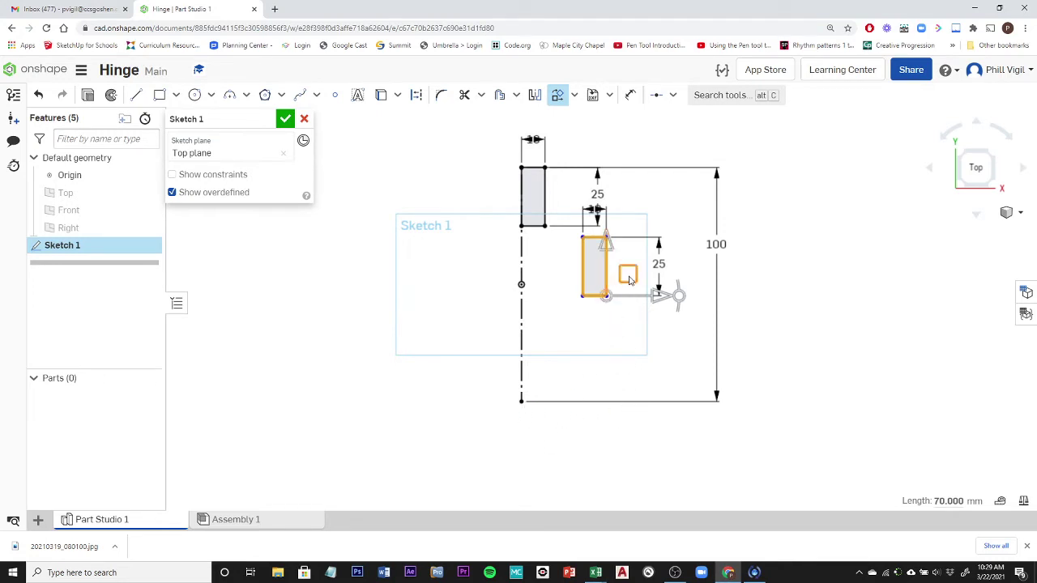
mouse_move(630, 279)
mouse_down()
mouse_move(630, 350)
mouse_move(599, 397)
mouse_move(545, 385)
mouse_move(618, 311)
mouse_move(633, 277)
mouse_up()
drag(607, 297, 583, 297)
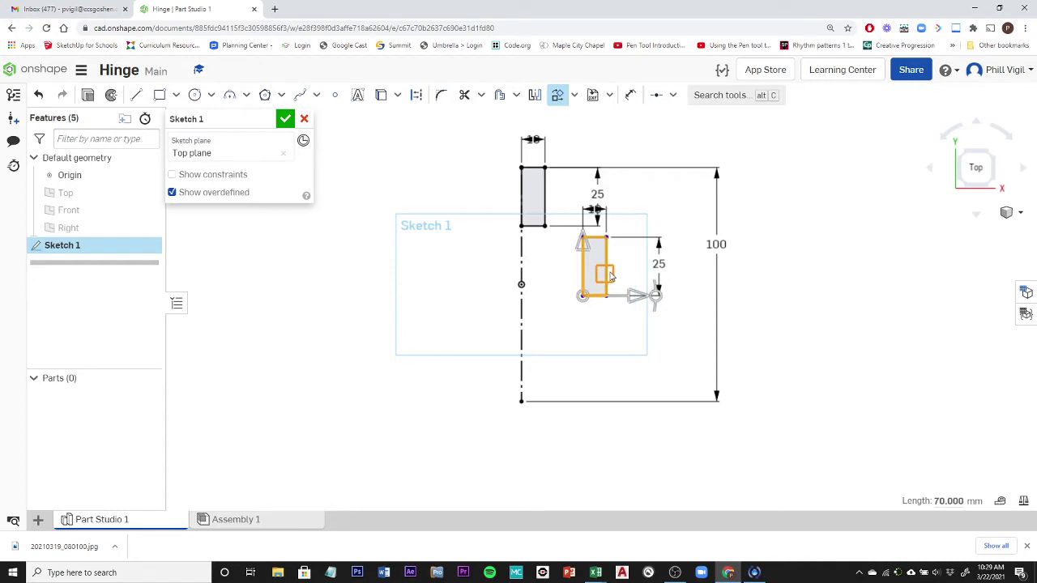
drag(611, 277, 547, 381)
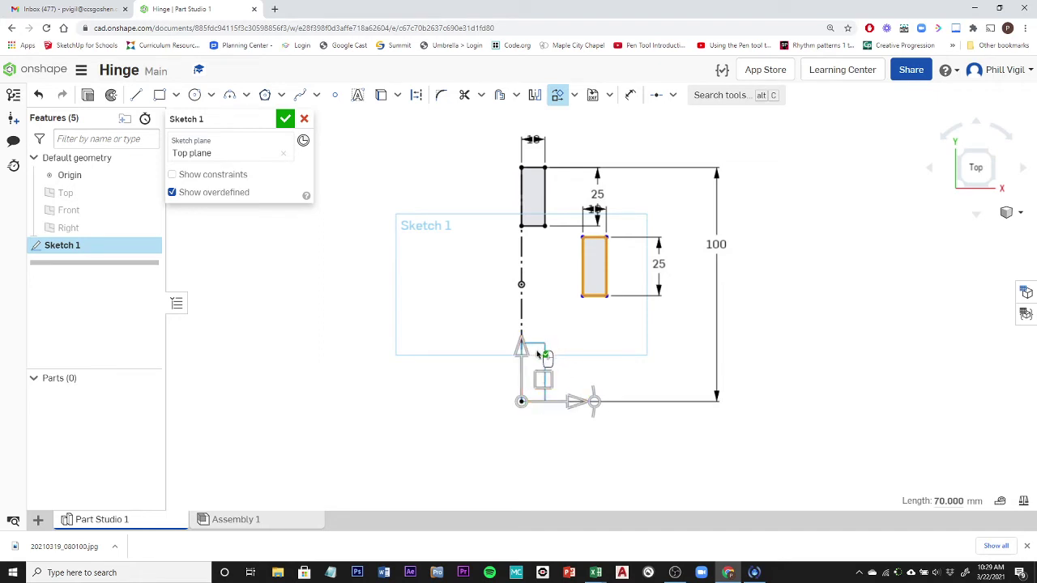
click(430, 290)
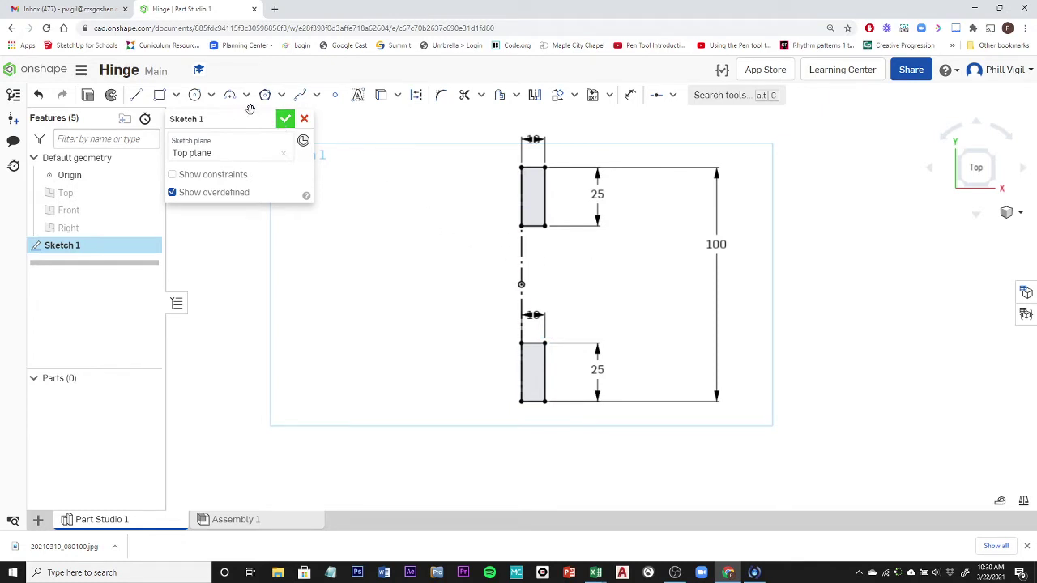
Sketch a separate corner rectangle about 12.4 mm wide and 56 mm high to the right of the two small rectangles.
click(159, 94)
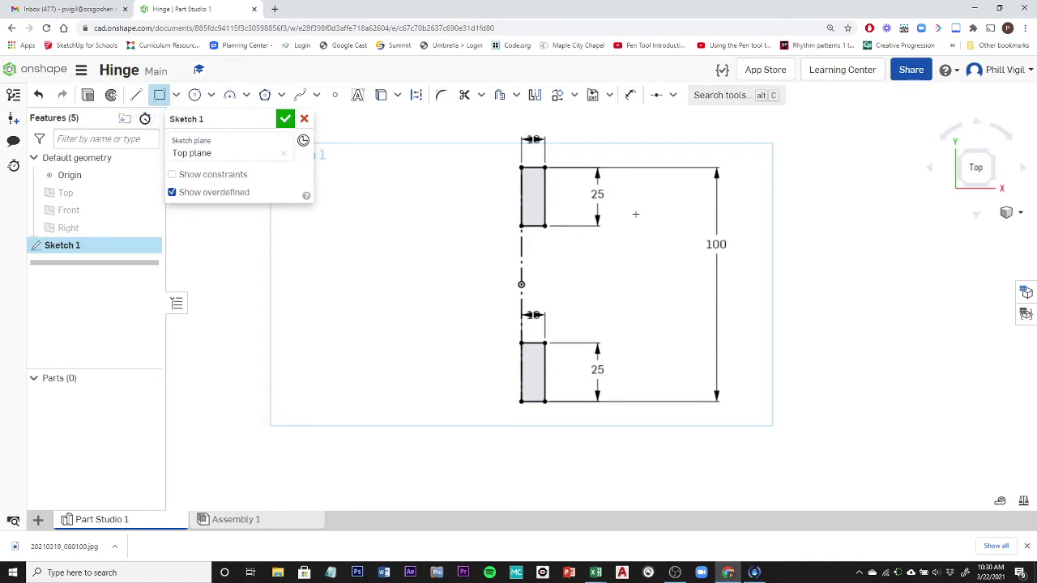
click(635, 214)
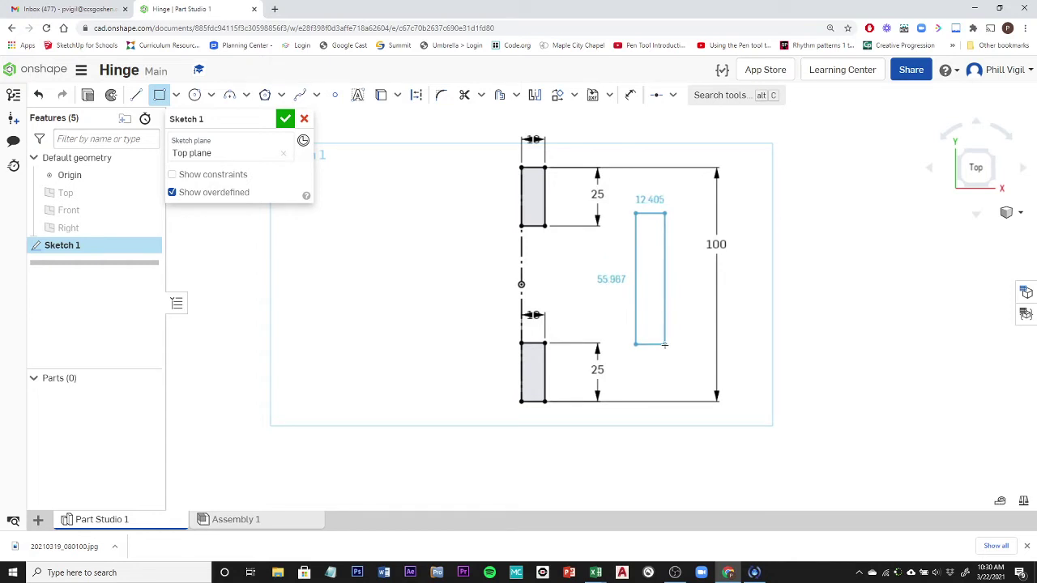
click(665, 345)
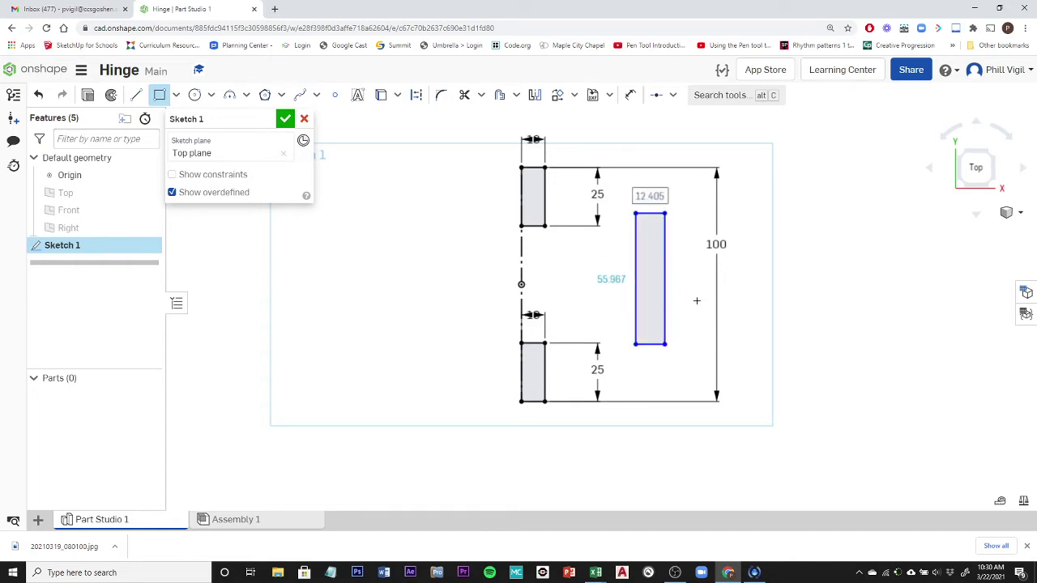
Dimension the separate rectangle's width across its upper edge, entering 10 mm.
click(630, 95)
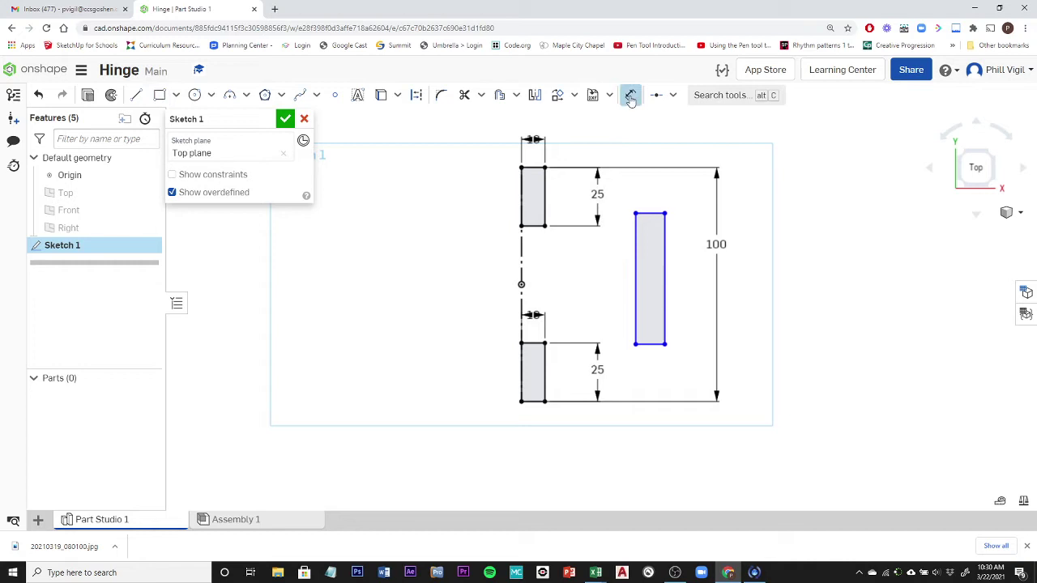
click(650, 212)
click(649, 195)
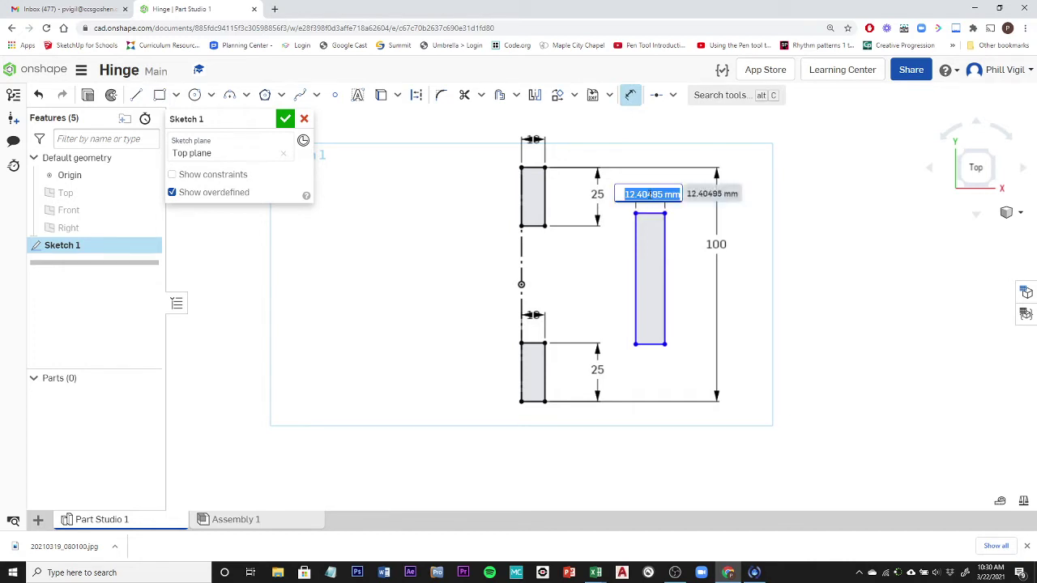
text(10)
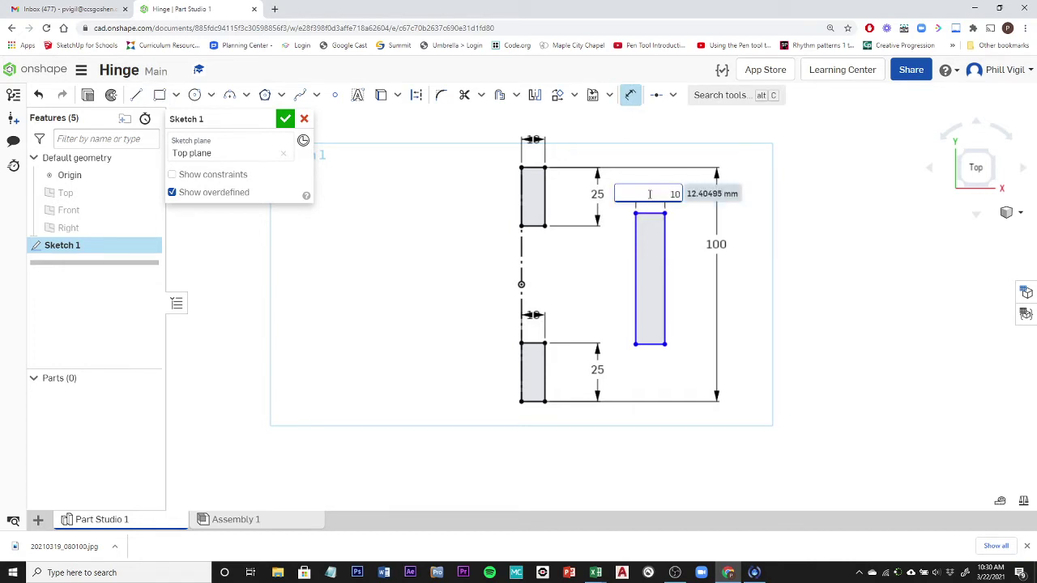
Dimension the separate rectangle's height along its long edge and set it to 50 mm.
click(666, 275)
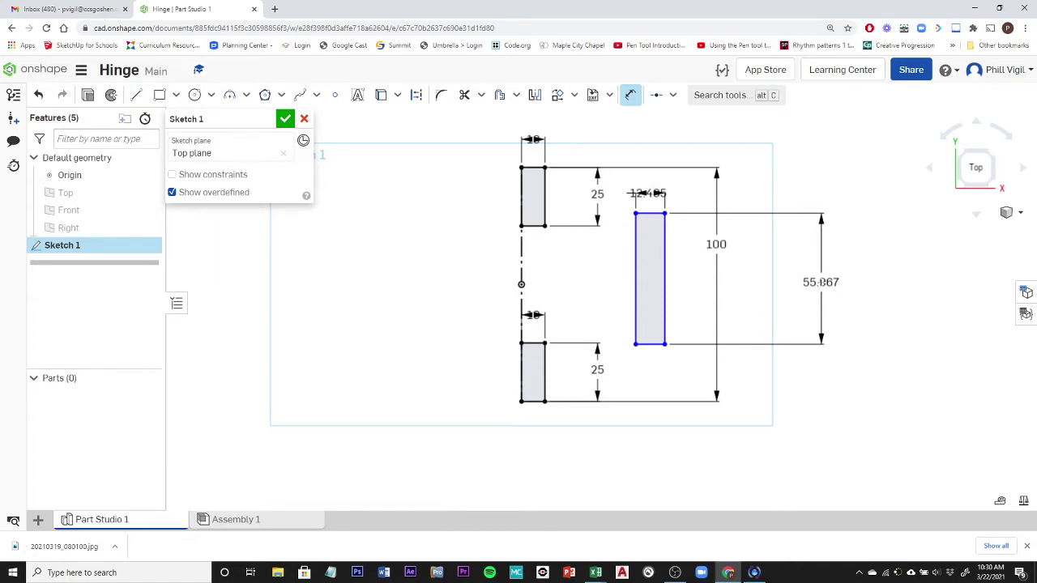
click(822, 282)
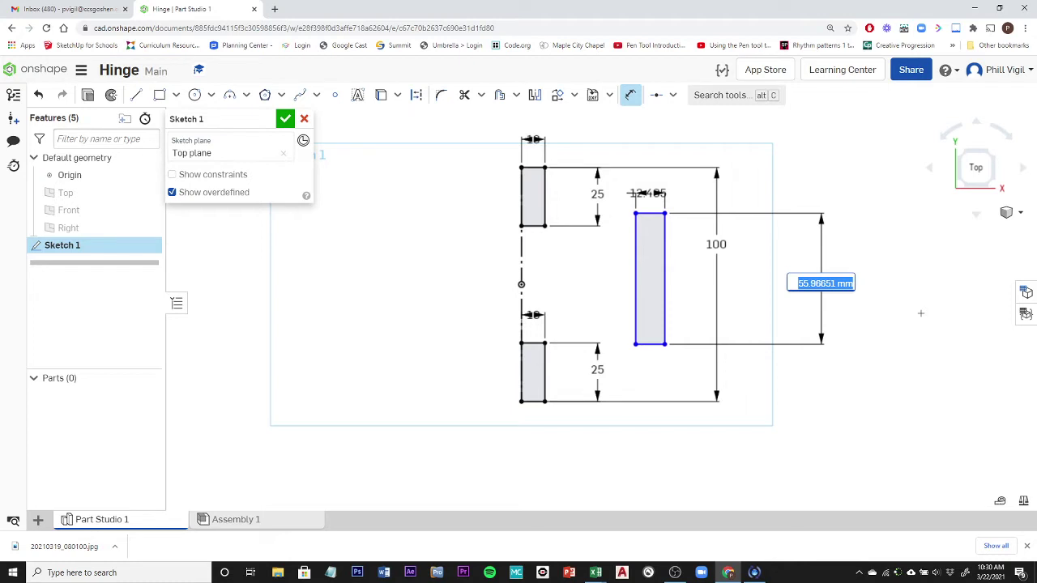
text(5)
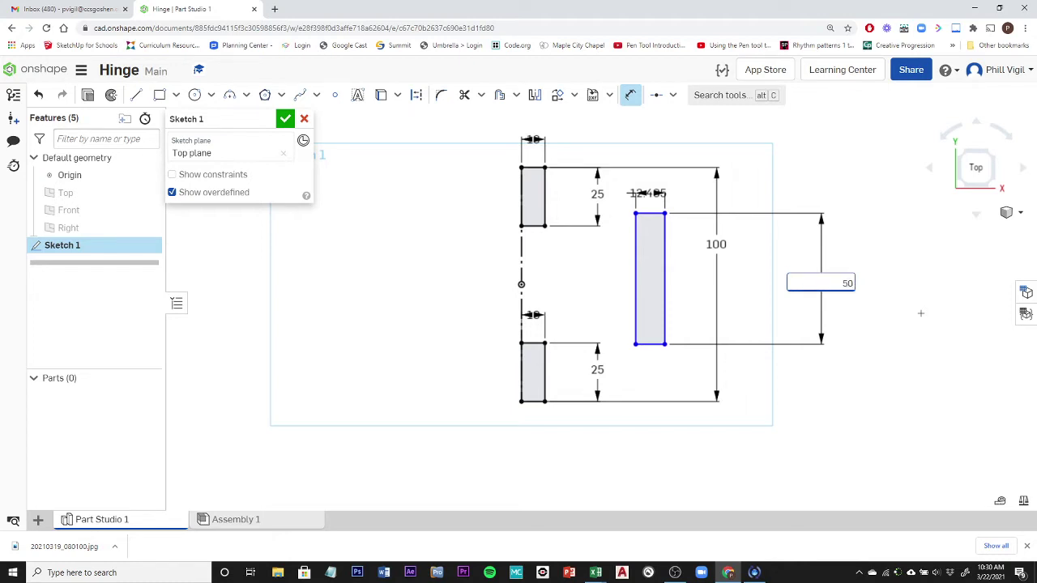
text(0)
key(Return)
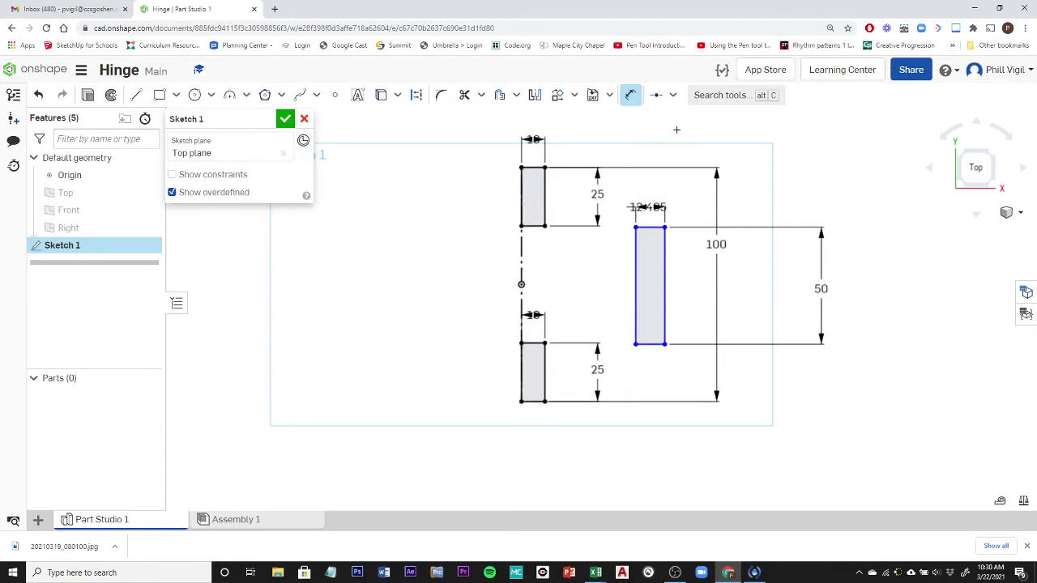
Apply a Midpoint constraint between the separate rectangle's inner long edge and the origin to centre it between the two end rectangles.
click(654, 96)
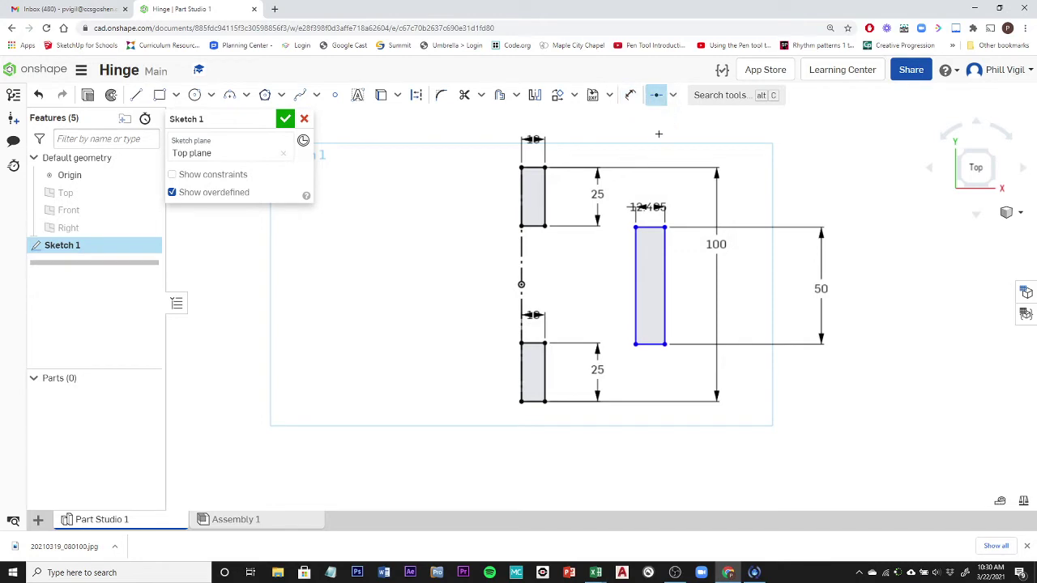
click(636, 285)
click(521, 285)
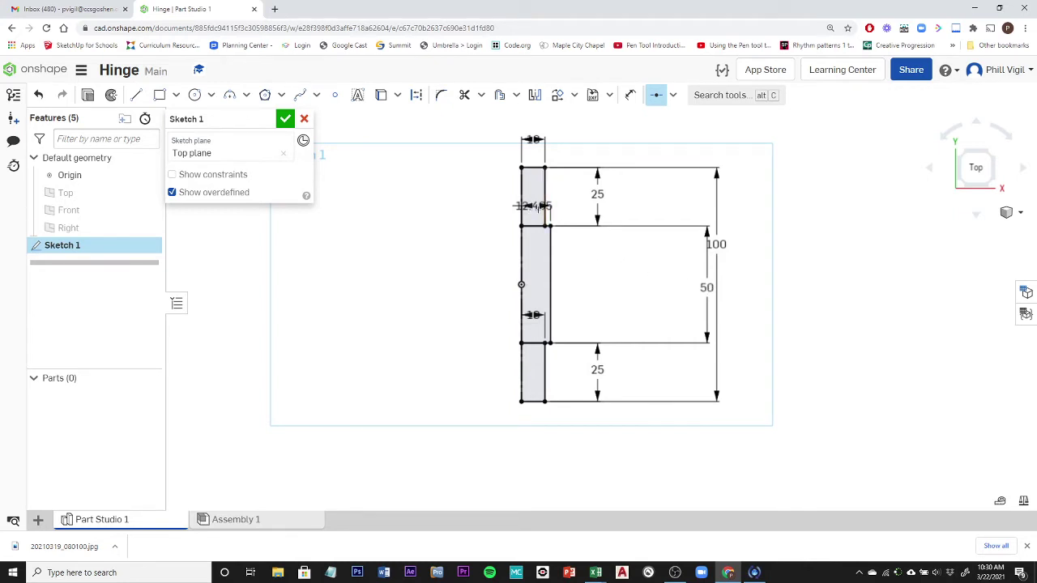
Set the middle rectangle's width dimension to 10 mm to match the end rectangles.
scroll(540, 202, up, 5)
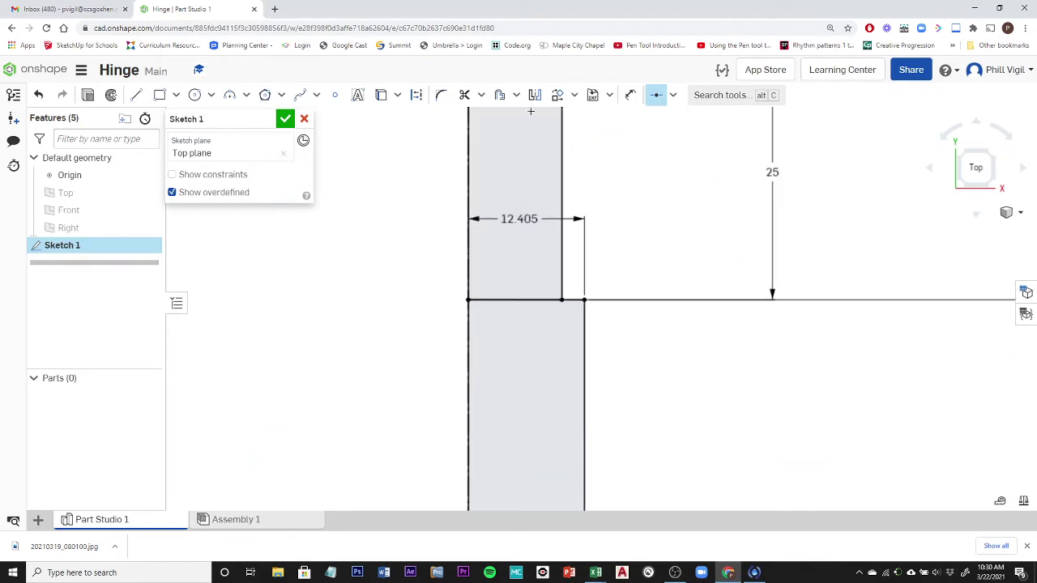
key(Escape)
double_click(528, 223)
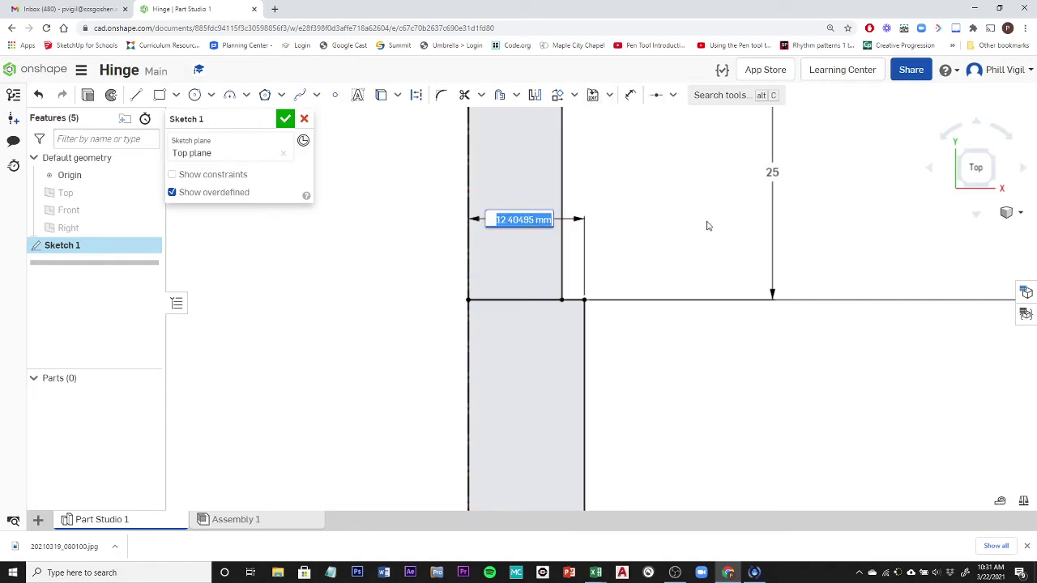
text(1)
scroll(707, 226, down, 5)
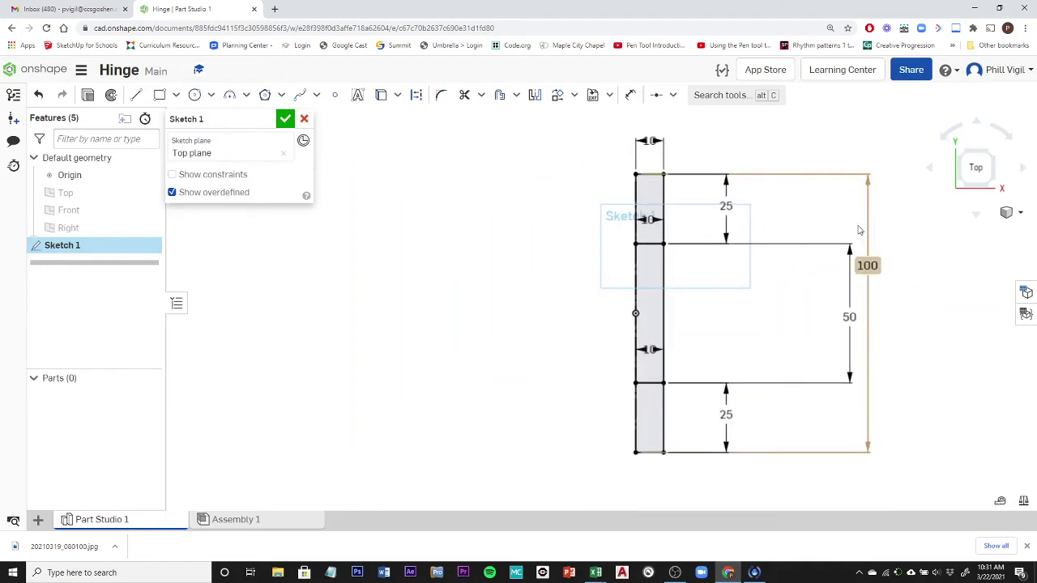
Set up a full solid revolve of only the upper and lower rectangles, using the middle rectangle's left edge as the axis.
middle_drag(909, 281, 710, 284)
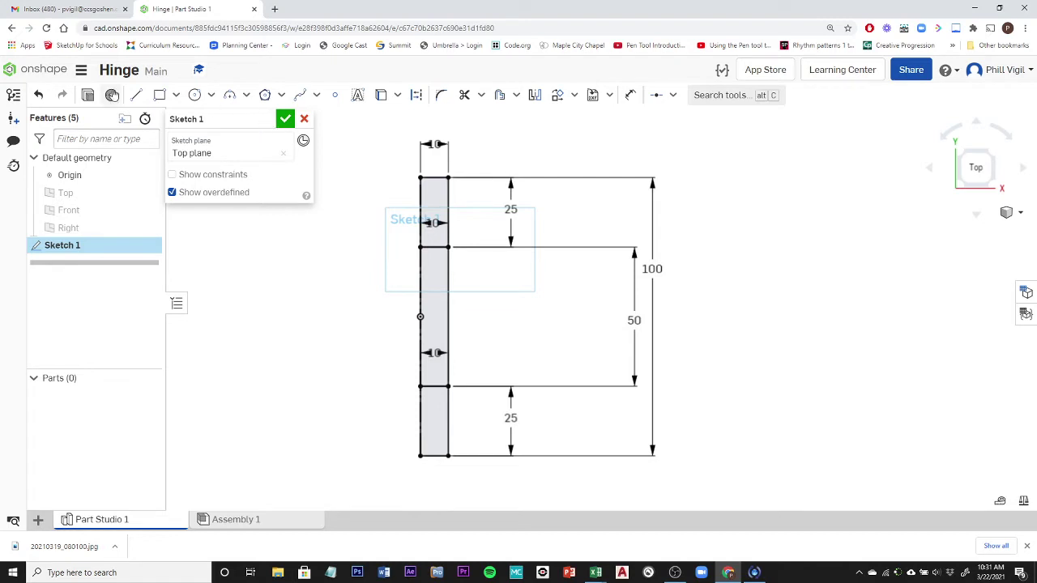
click(110, 95)
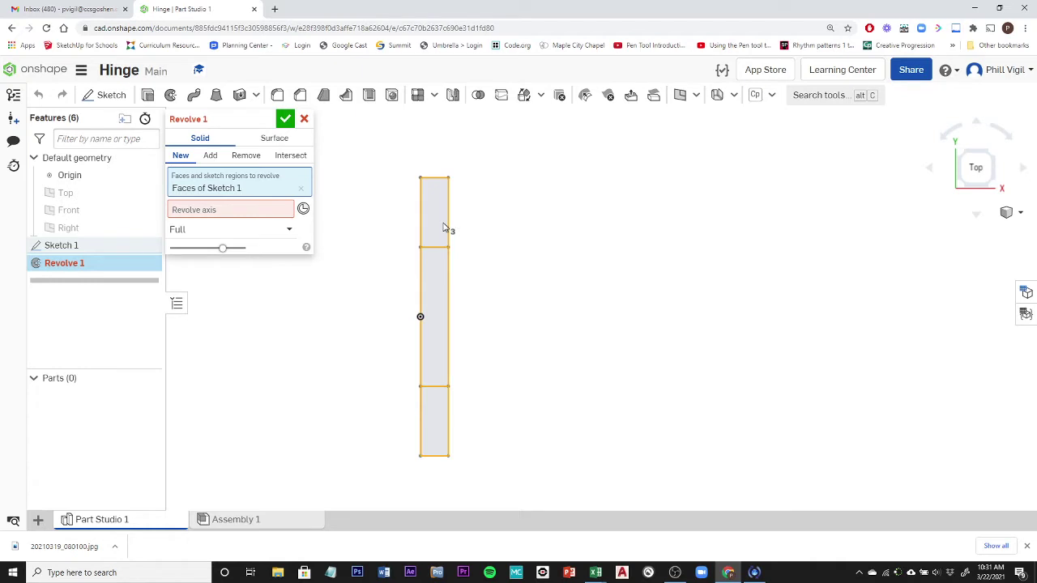
click(195, 211)
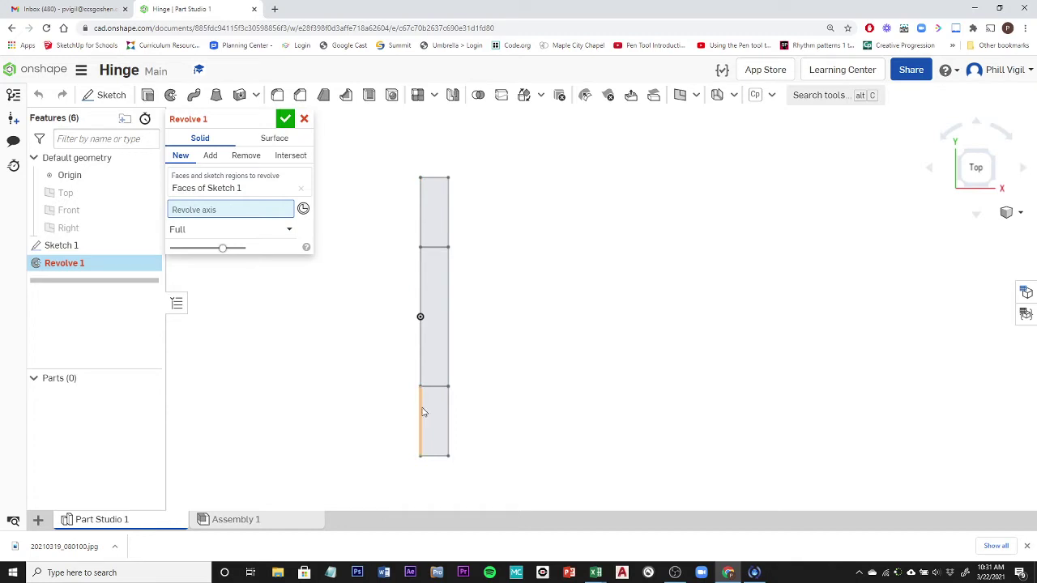
click(422, 288)
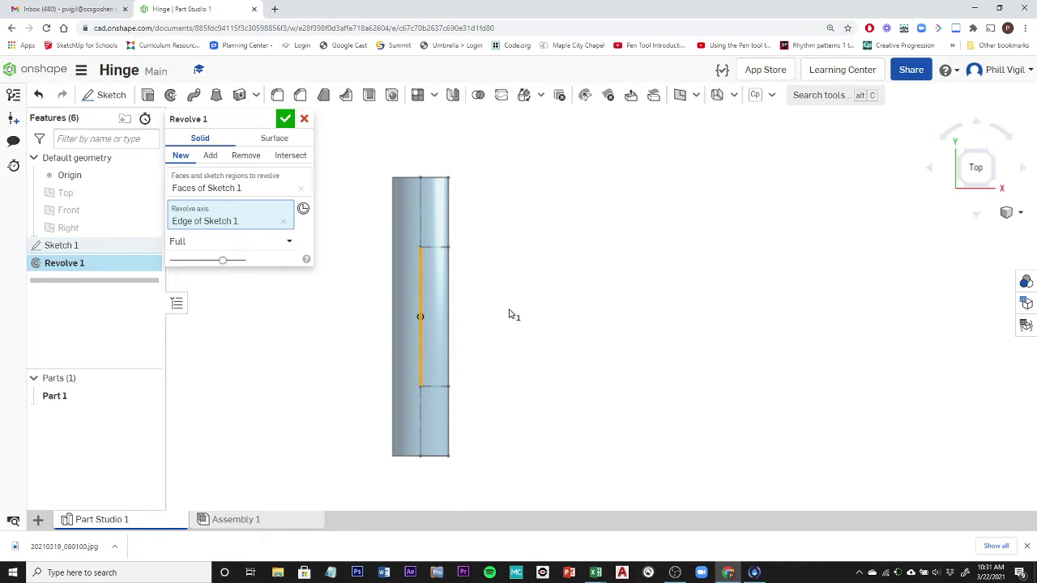
click(300, 188)
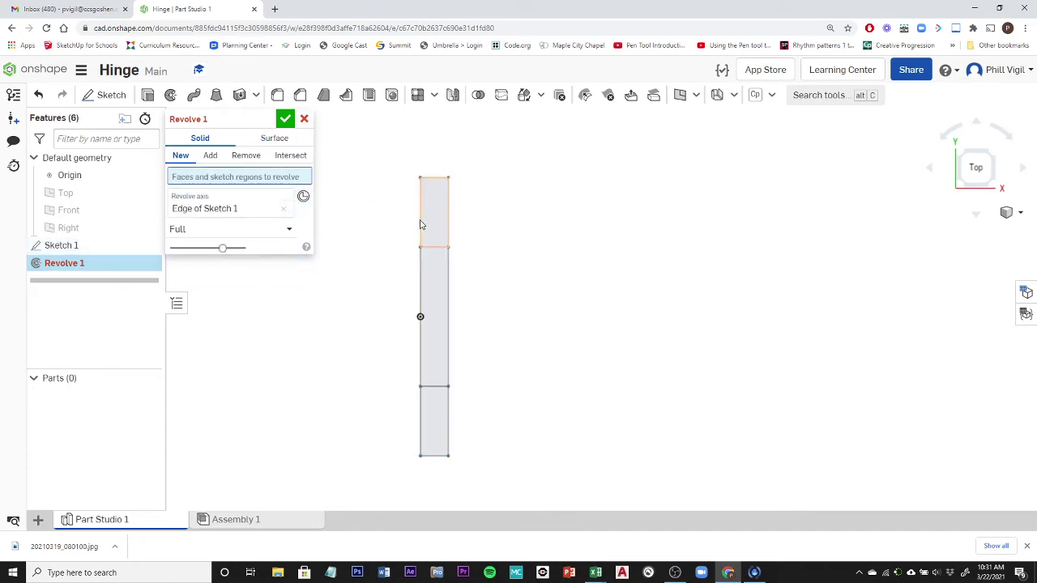
click(435, 219)
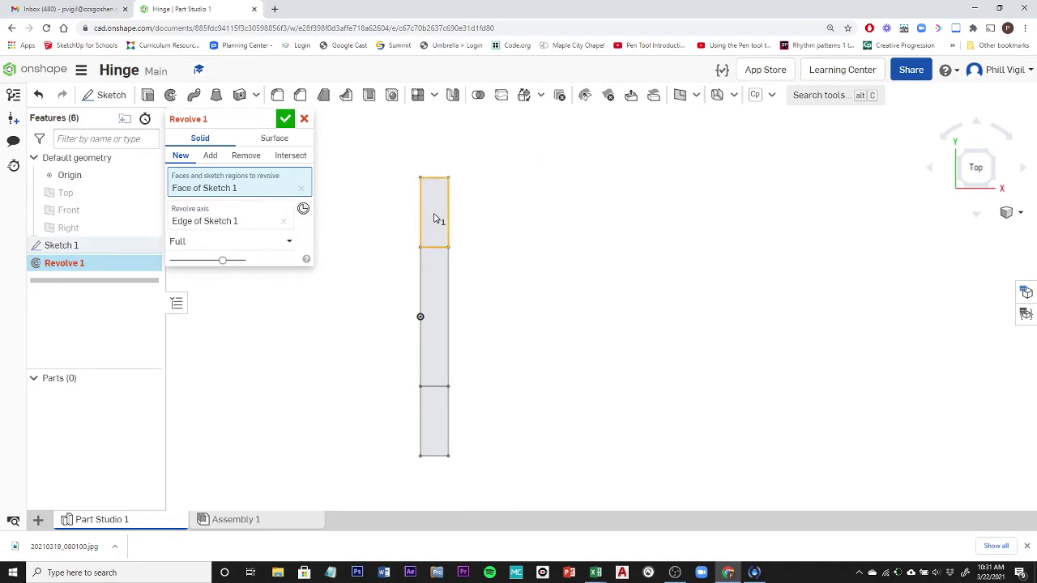
click(438, 426)
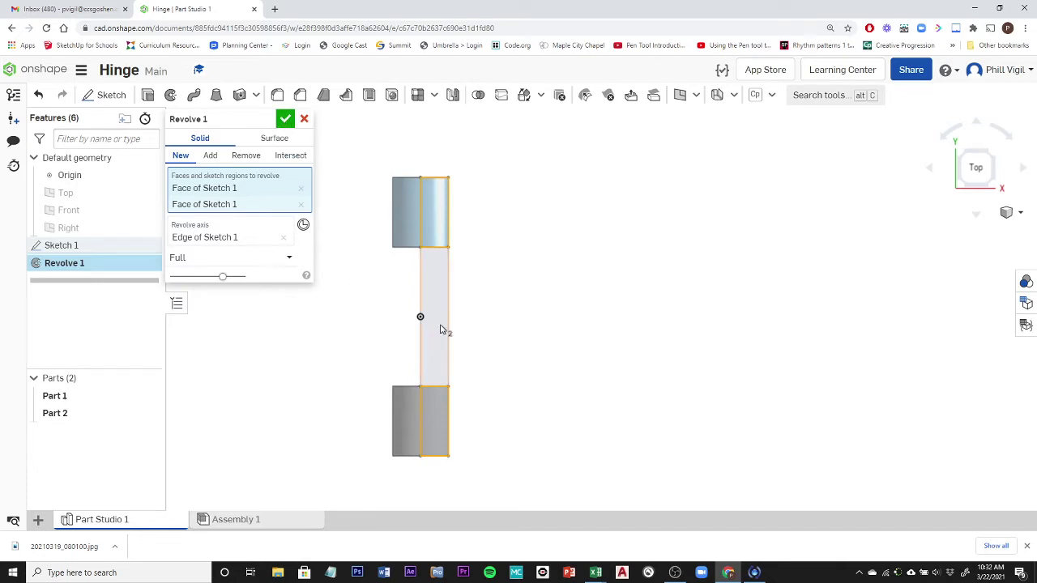
Try the Add operation with the middle rectangle included, but accept the revolve as New with only the two end rectangles.
click(435, 324)
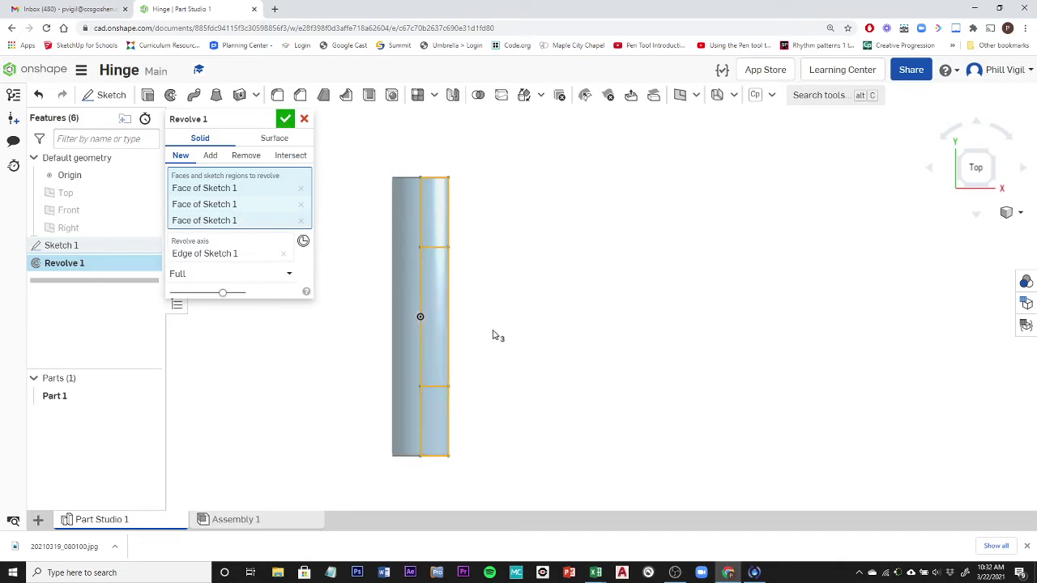
click(210, 156)
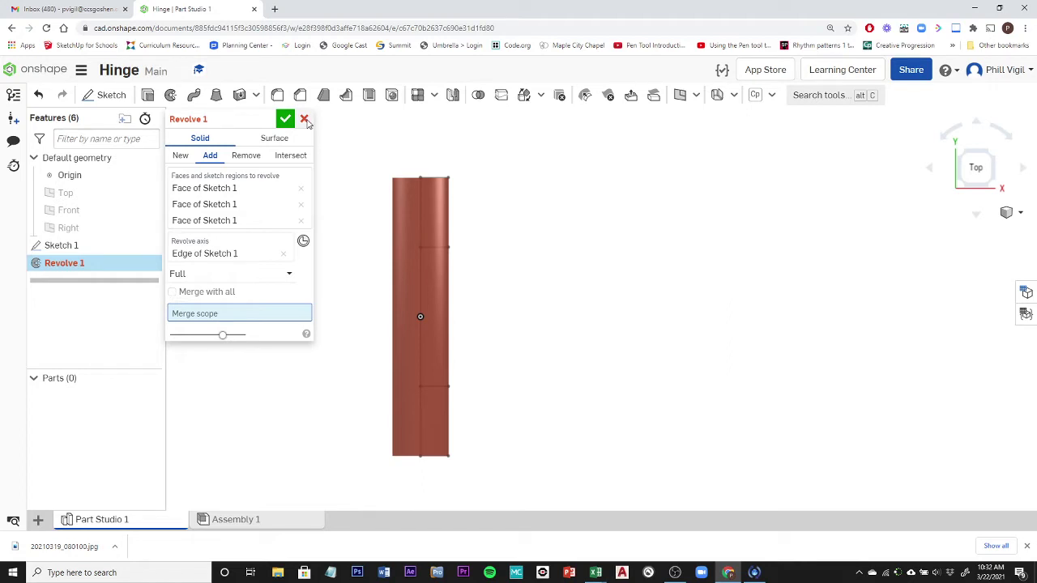
click(301, 221)
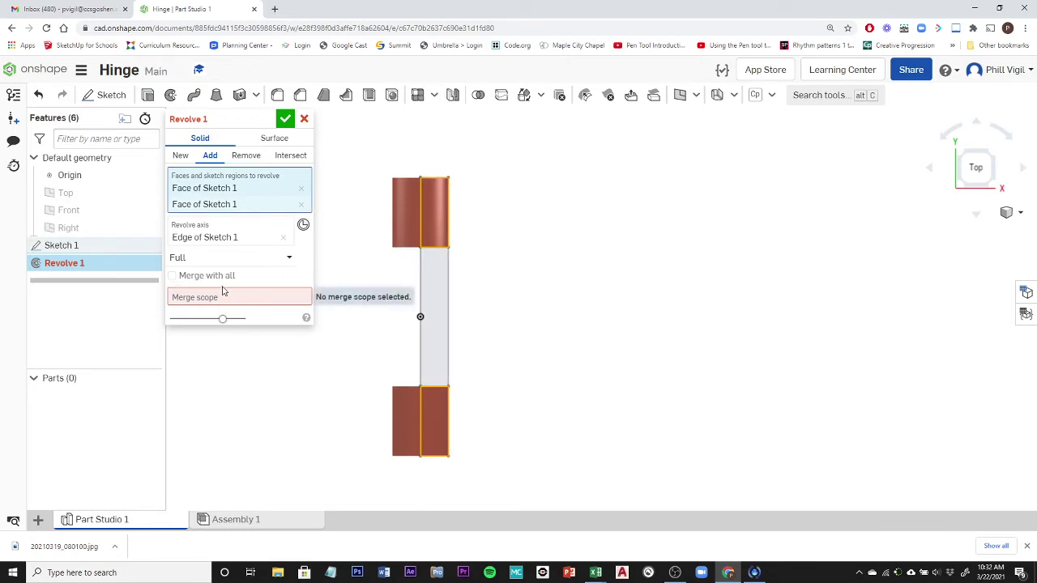
click(181, 155)
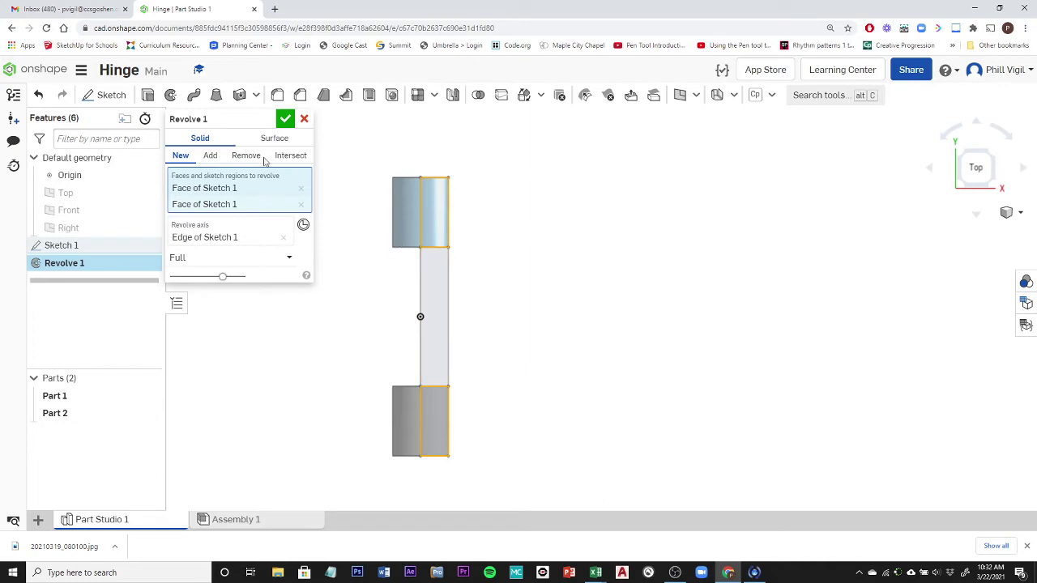
click(285, 119)
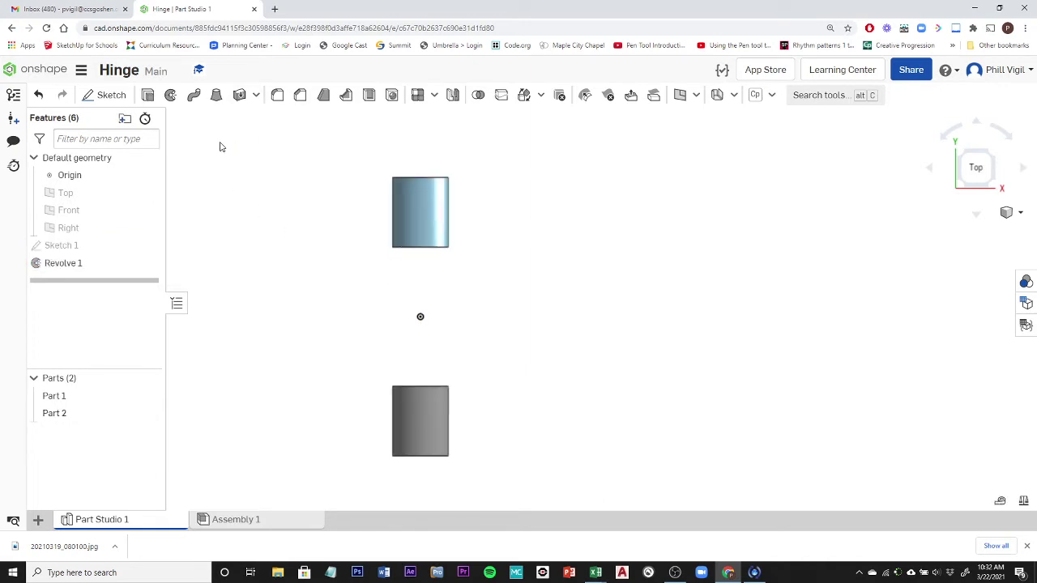
Show Sketch 1 and revolve its middle rectangle fully about its left edge as a new part between the two end cylinders.
click(170, 95)
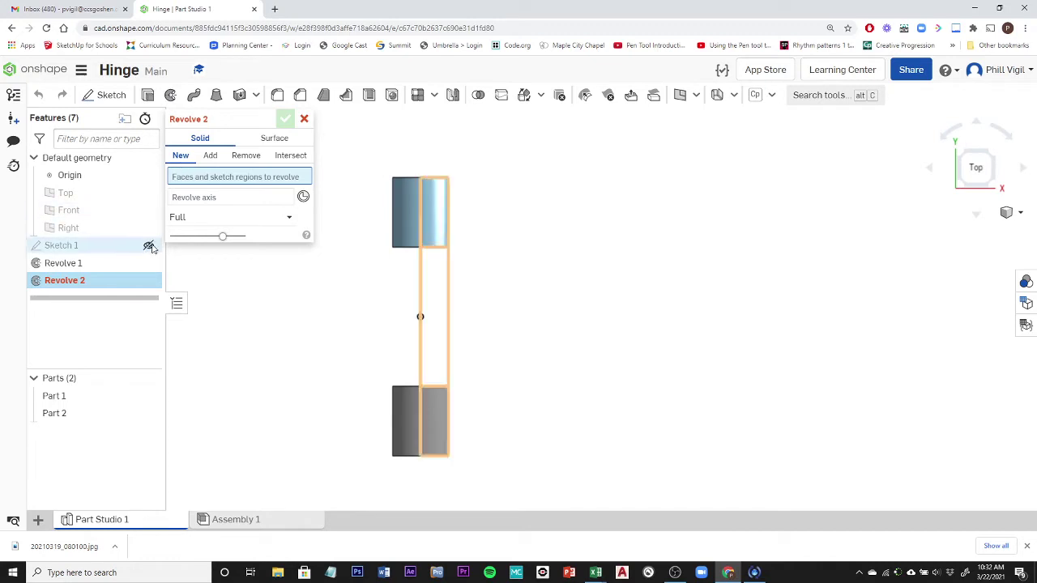
click(149, 246)
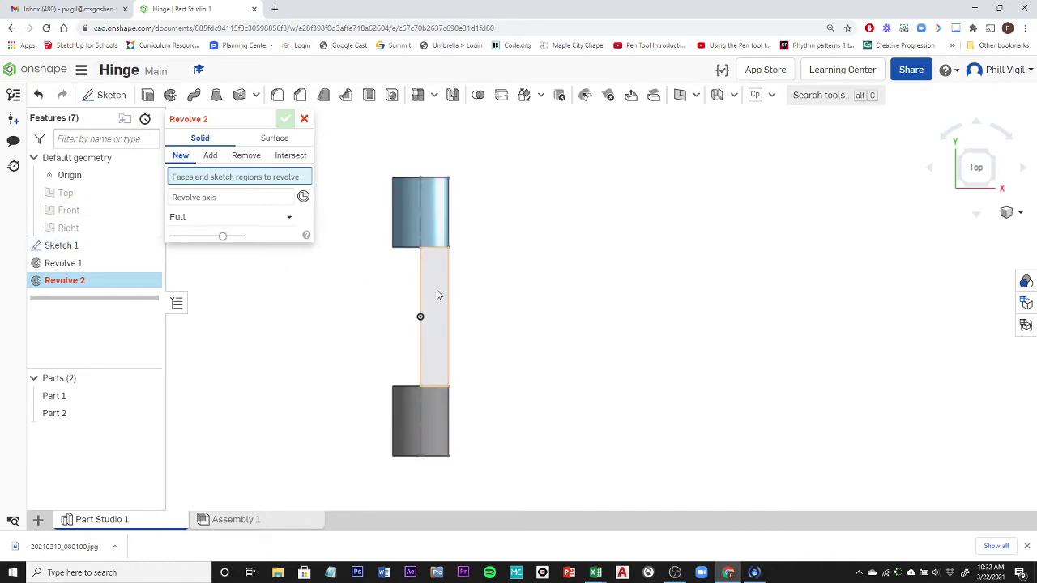
click(437, 295)
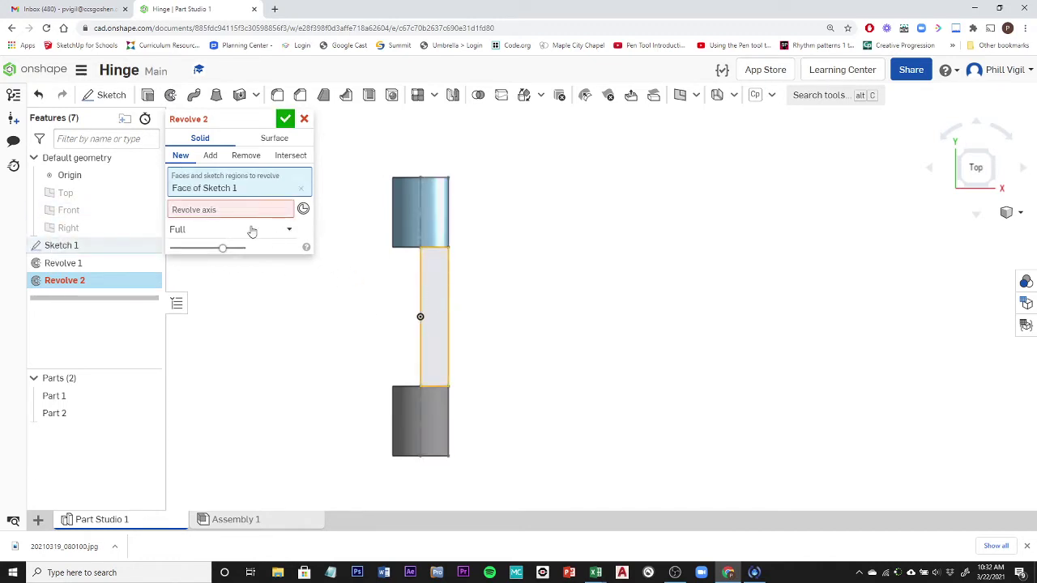
click(244, 213)
click(420, 298)
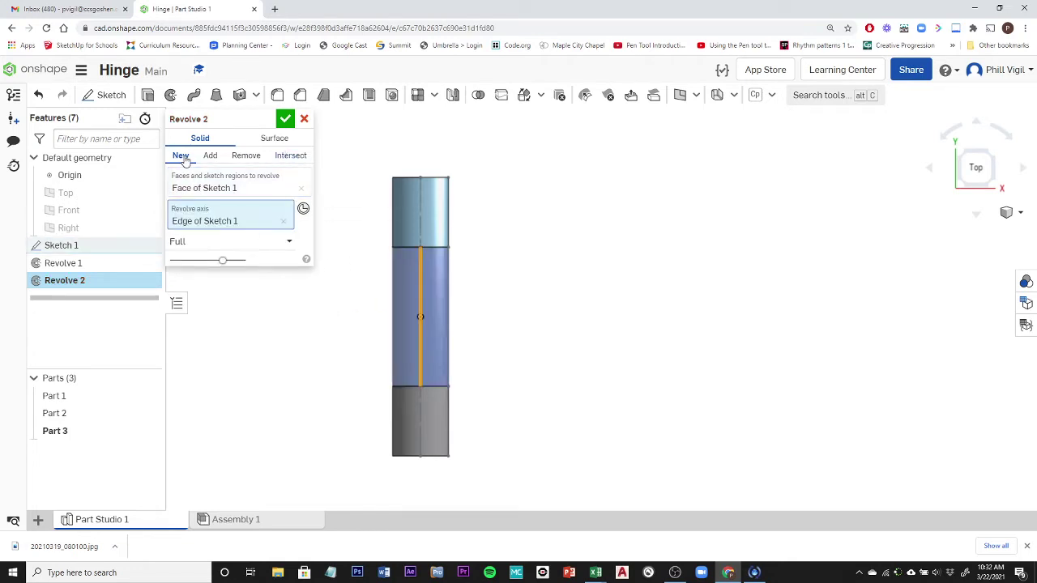
click(285, 119)
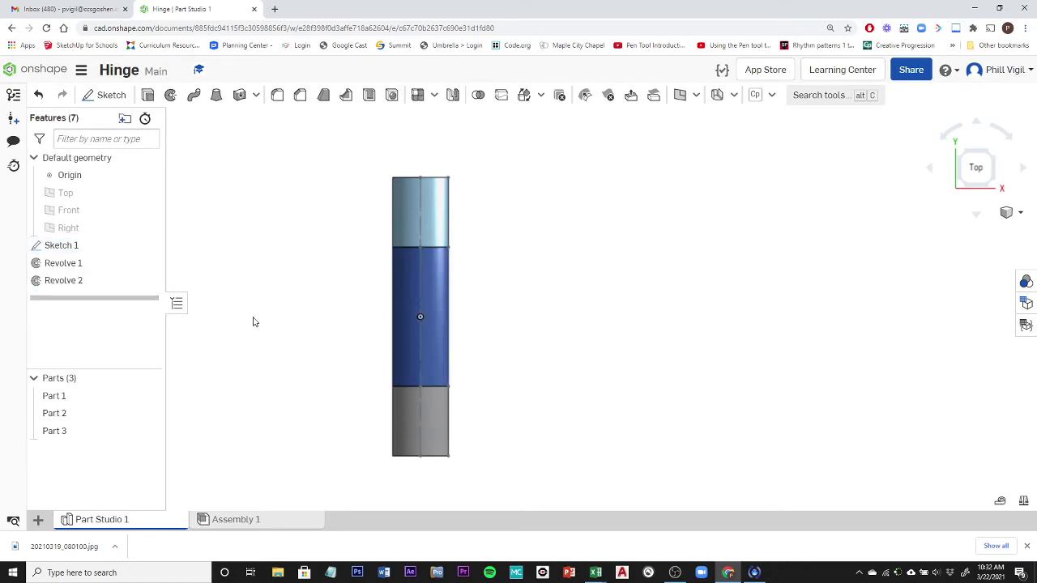
Start a sketch on the upper knuckle's outer end face and draw a centred circle about 44 mm in diameter.
right_drag(253, 322, 295, 369)
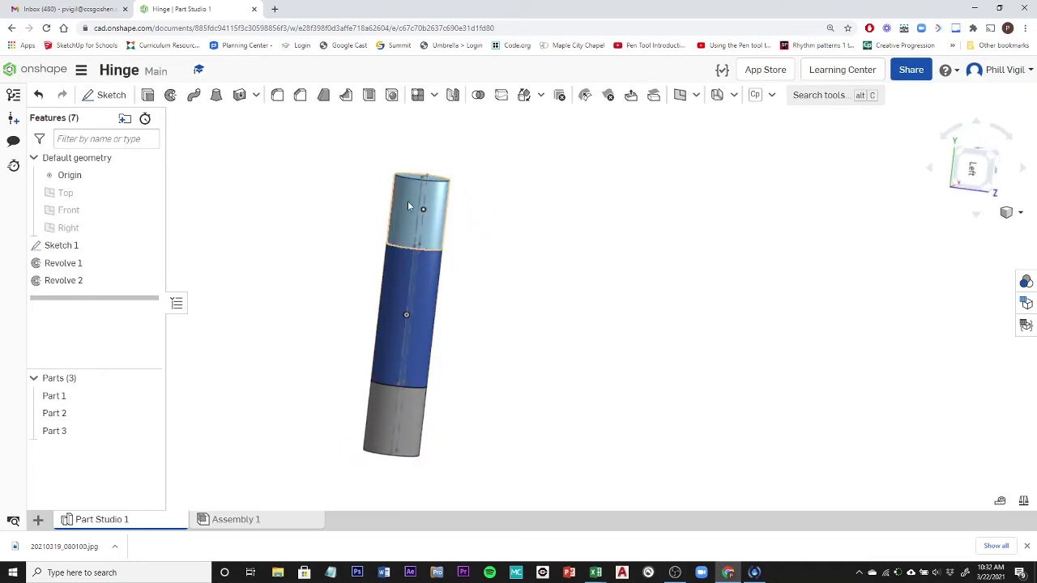
scroll(384, 351, down, 3)
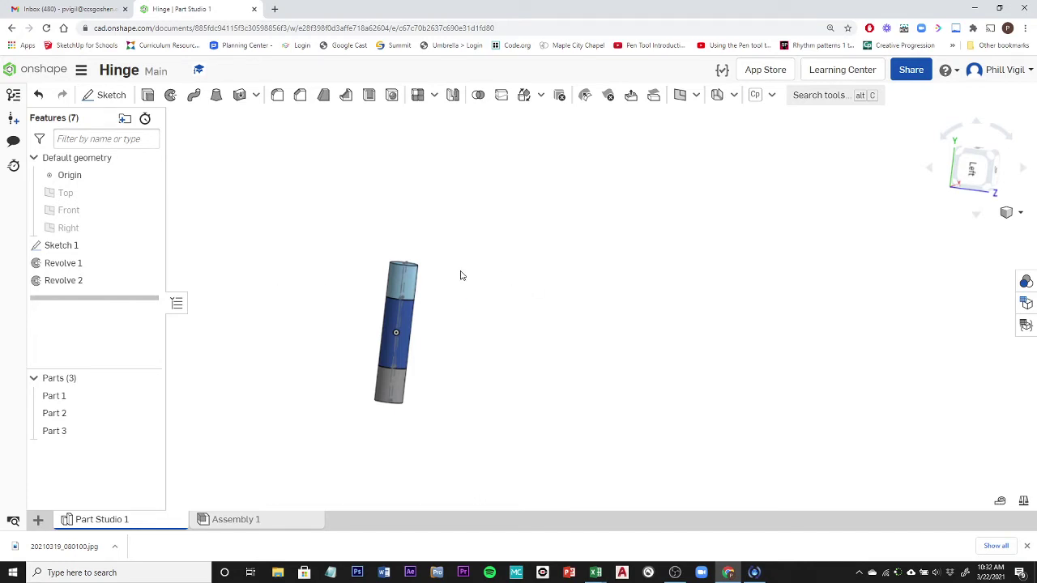
right_drag(459, 278, 453, 315)
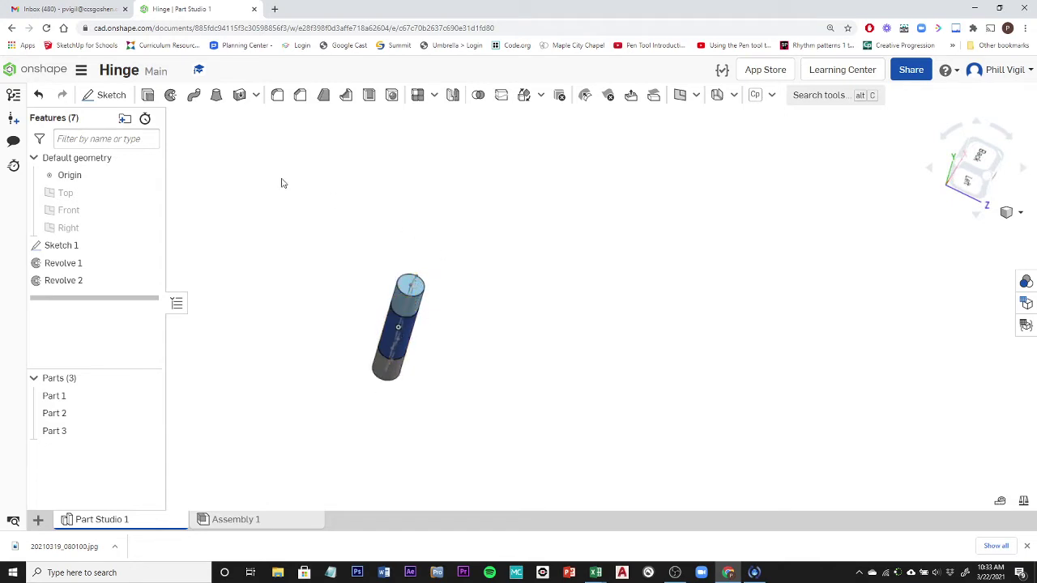
click(113, 97)
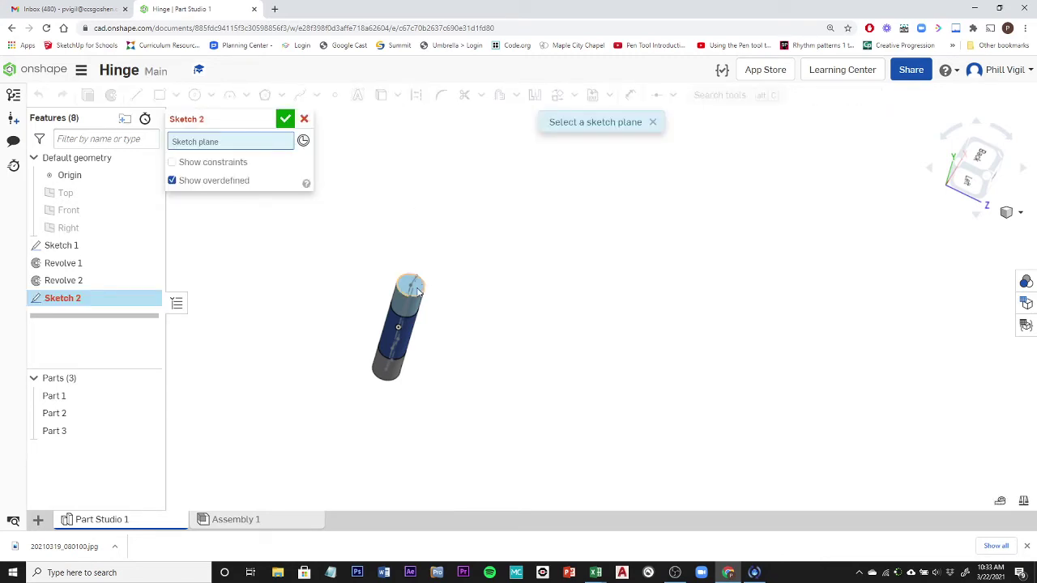
click(418, 294)
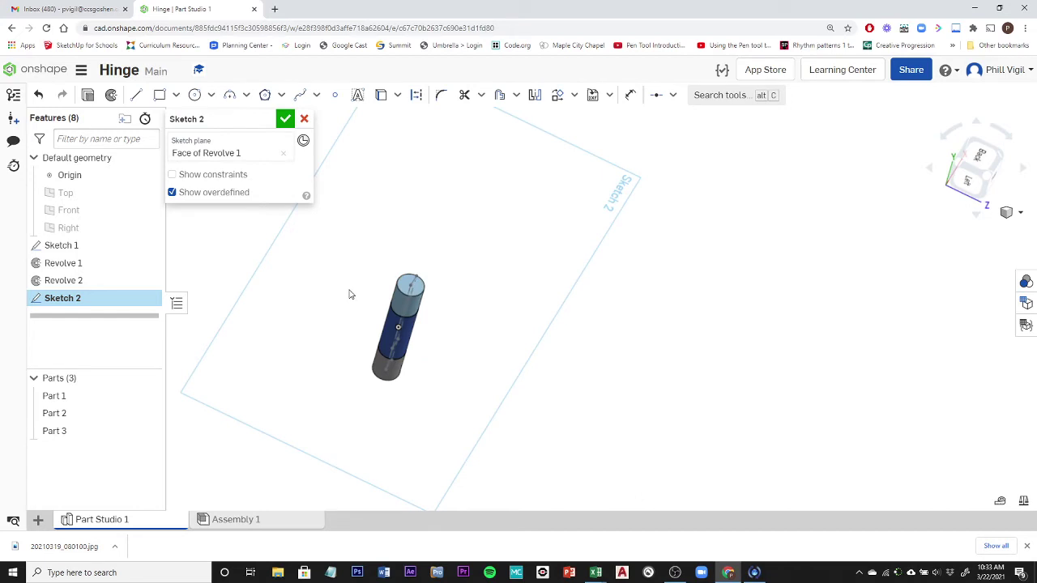
click(194, 96)
scroll(446, 278, up, 3)
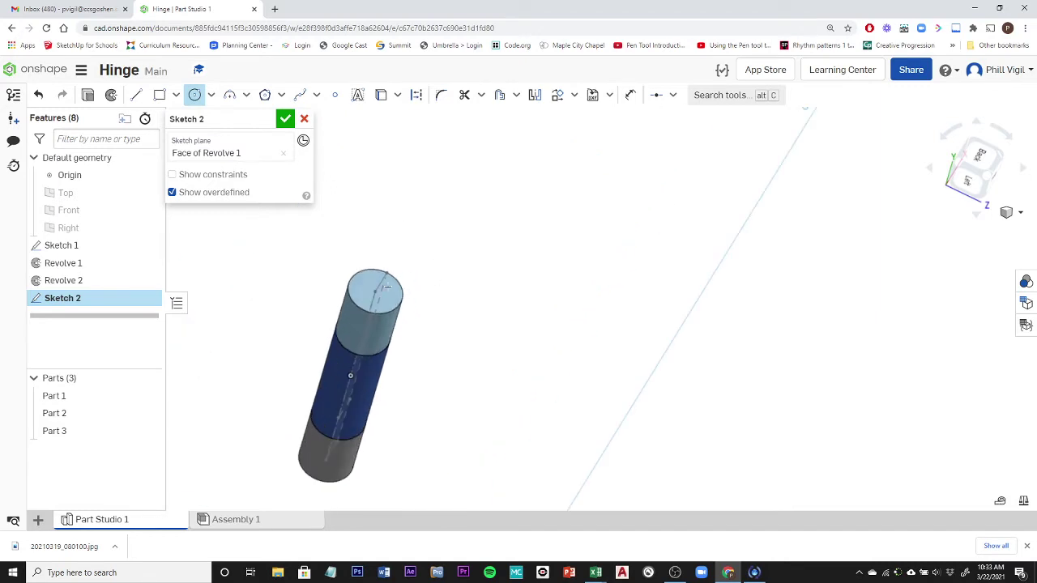
click(375, 292)
click(434, 296)
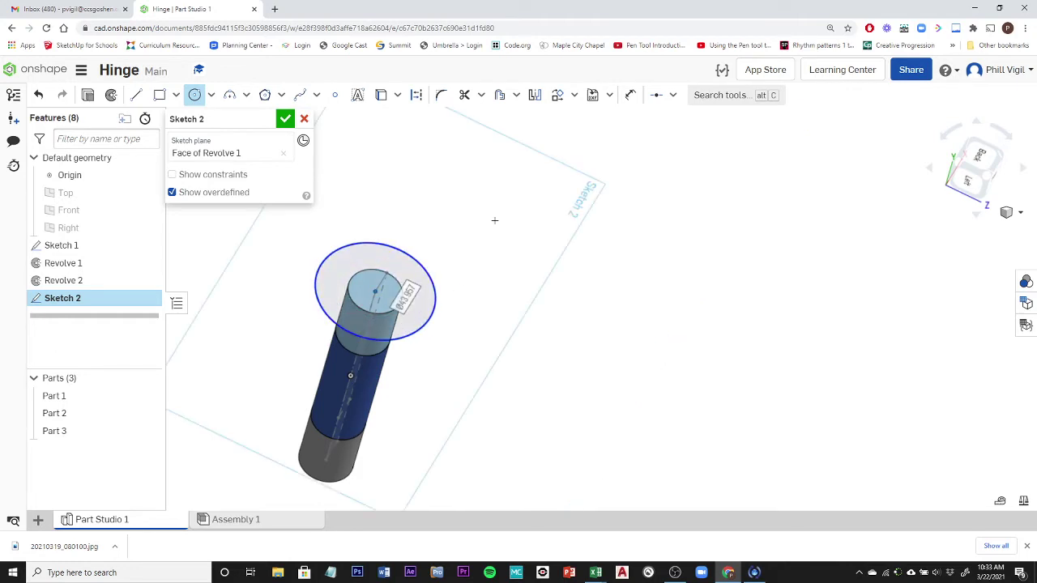
Set the end-face circle's diameter to 20 mm.
click(630, 94)
click(438, 291)
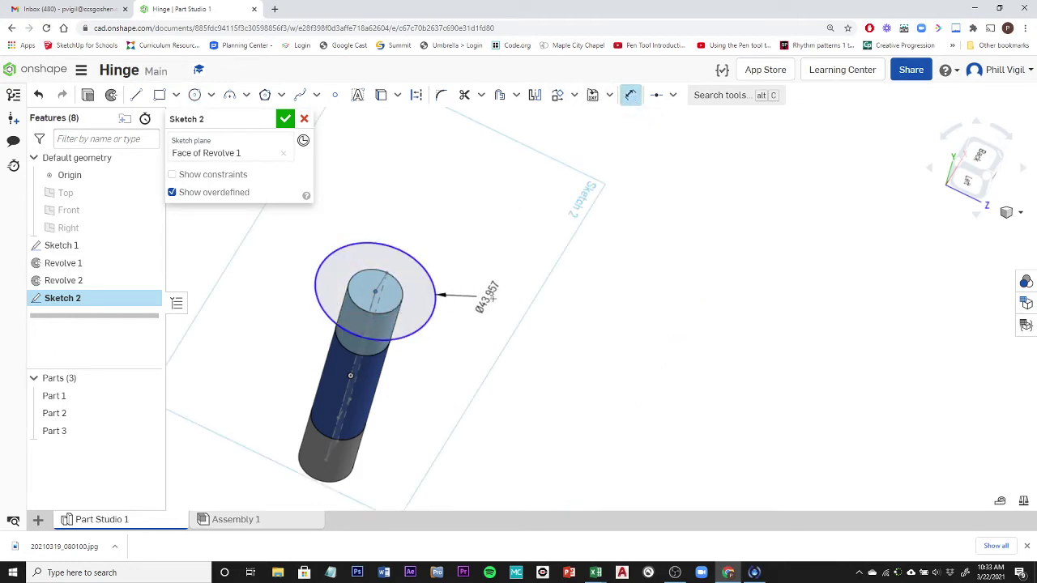
click(500, 300)
text(2)
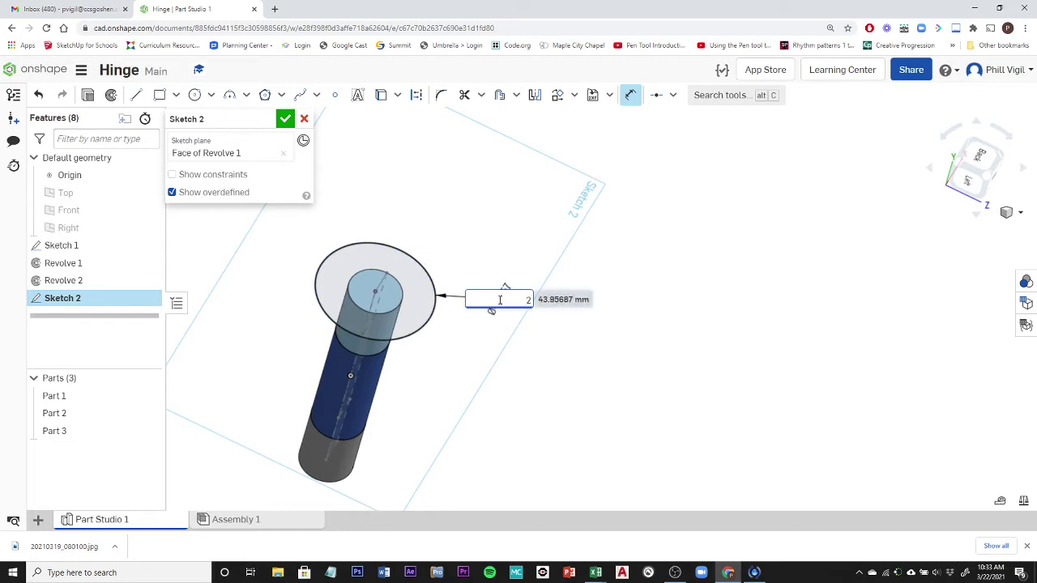
text(0)
key(Return)
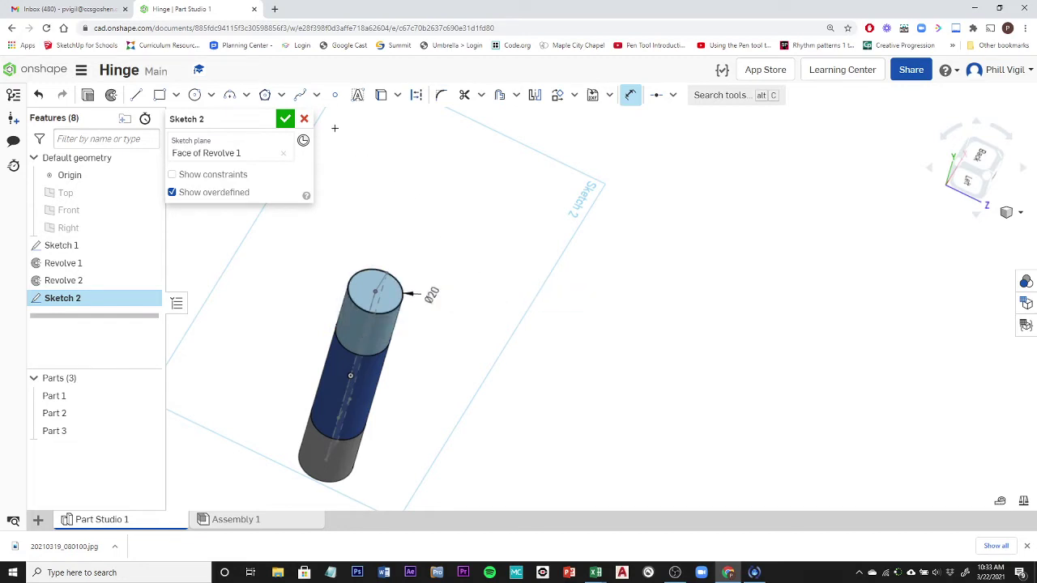
Sketch a smaller concentric circle about 13 mm in diameter inside the 20 mm circle.
click(194, 94)
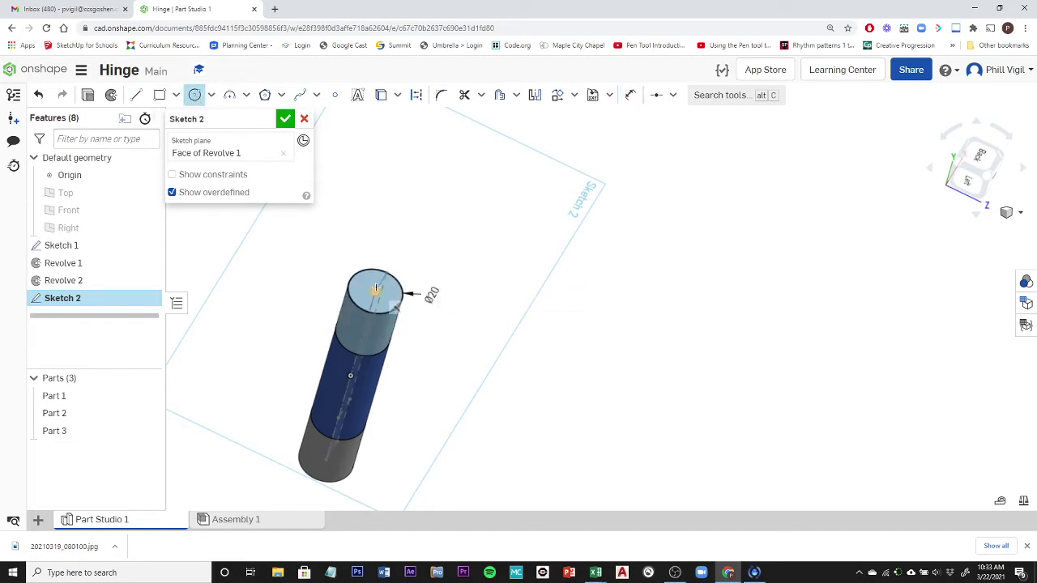
click(375, 290)
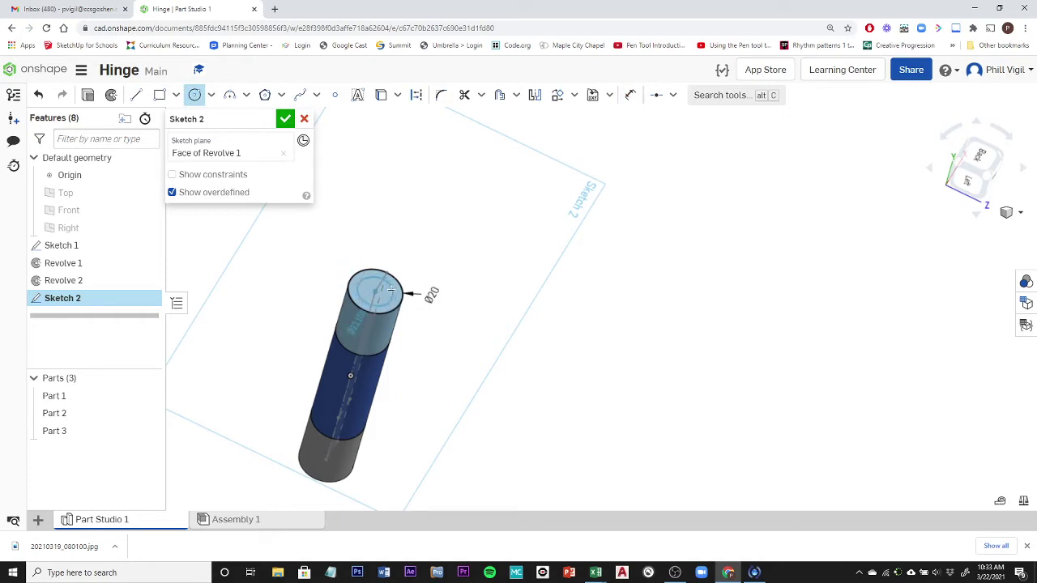
click(393, 290)
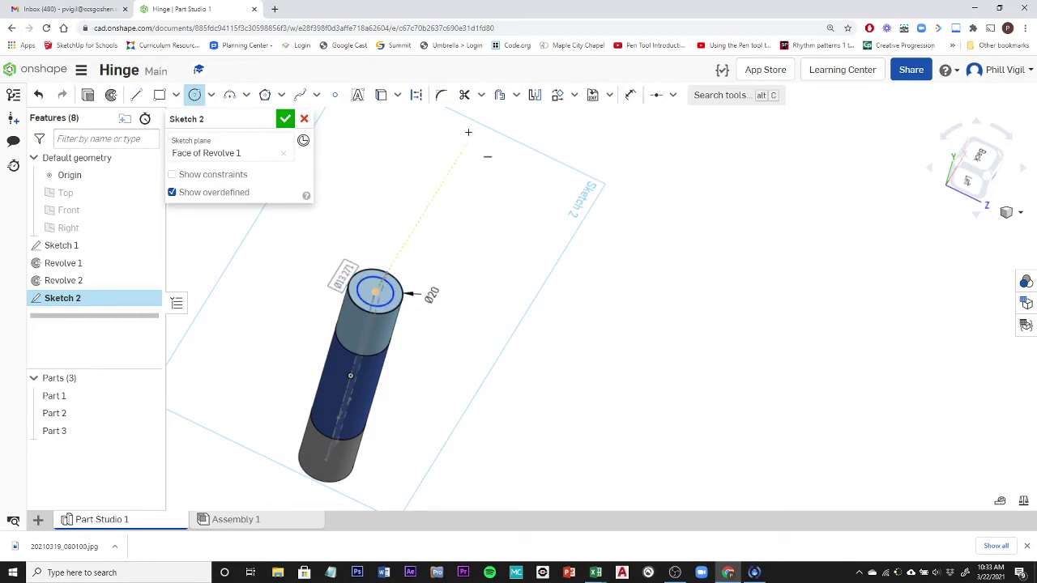
Set the inner circle's diameter to 15 mm and finish the sketch.
click(630, 95)
scroll(380, 292, up, 3)
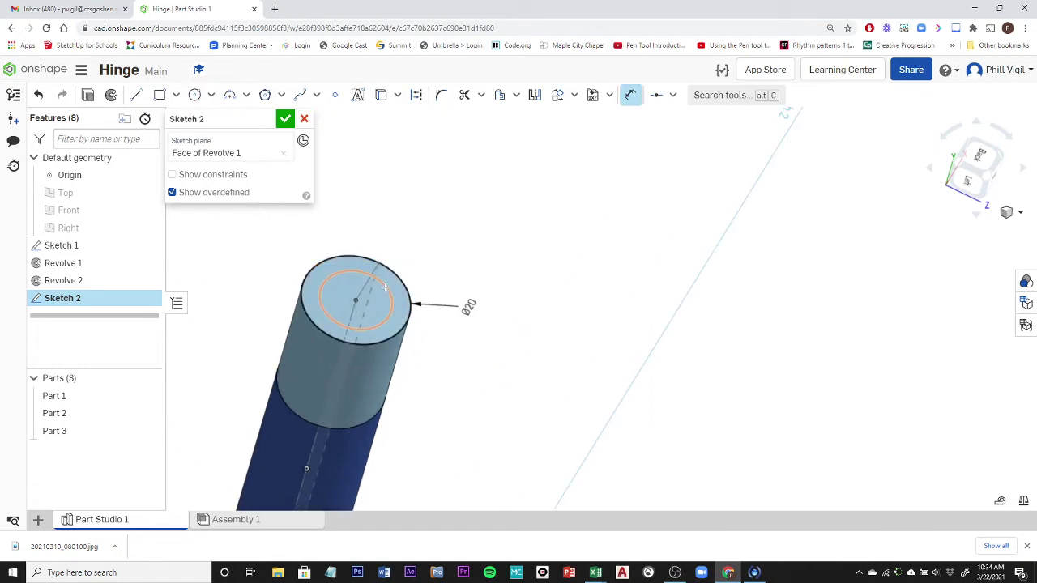
click(384, 287)
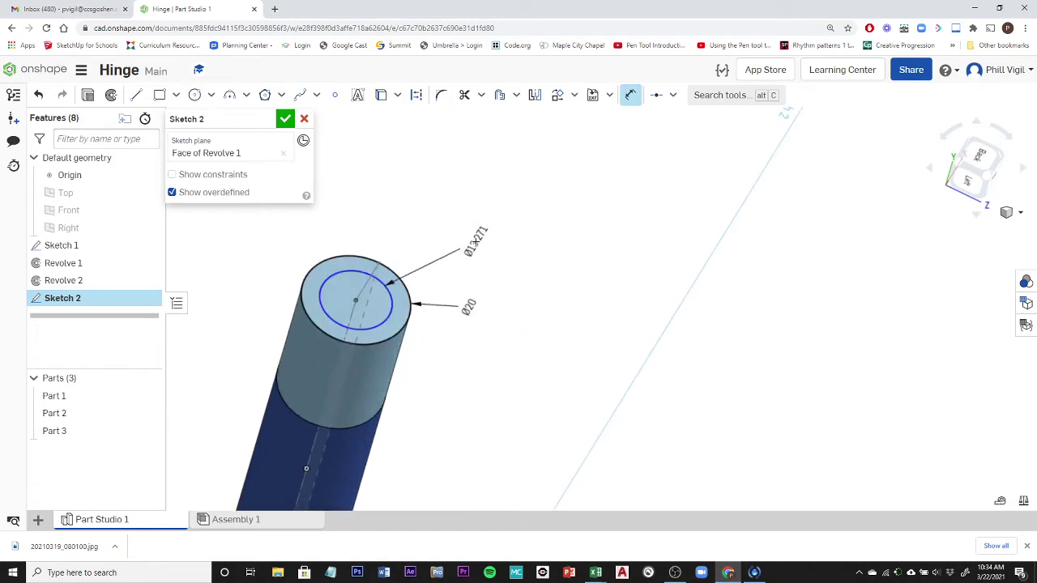
click(475, 243)
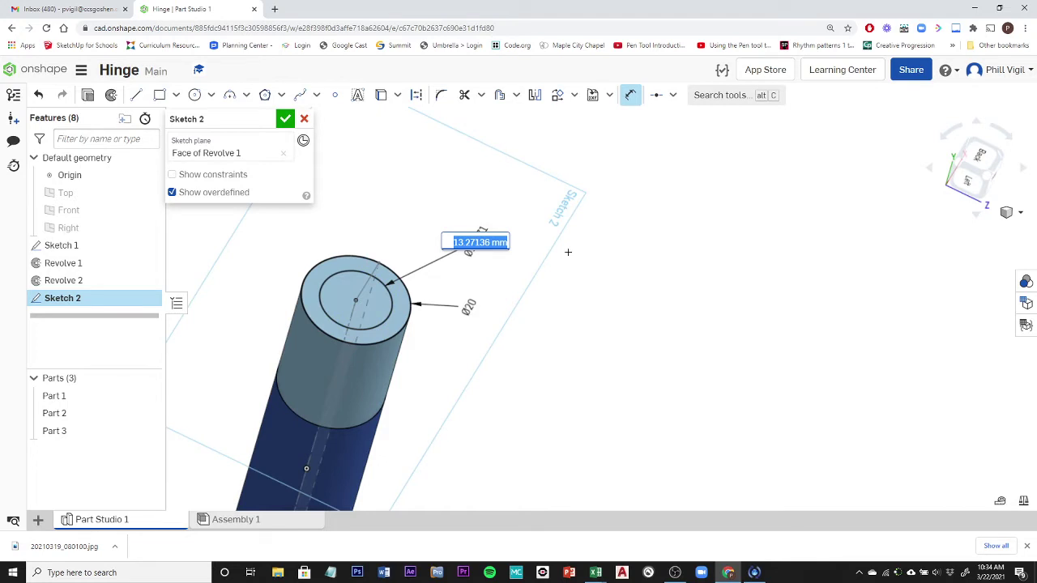
text(15)
key(Return)
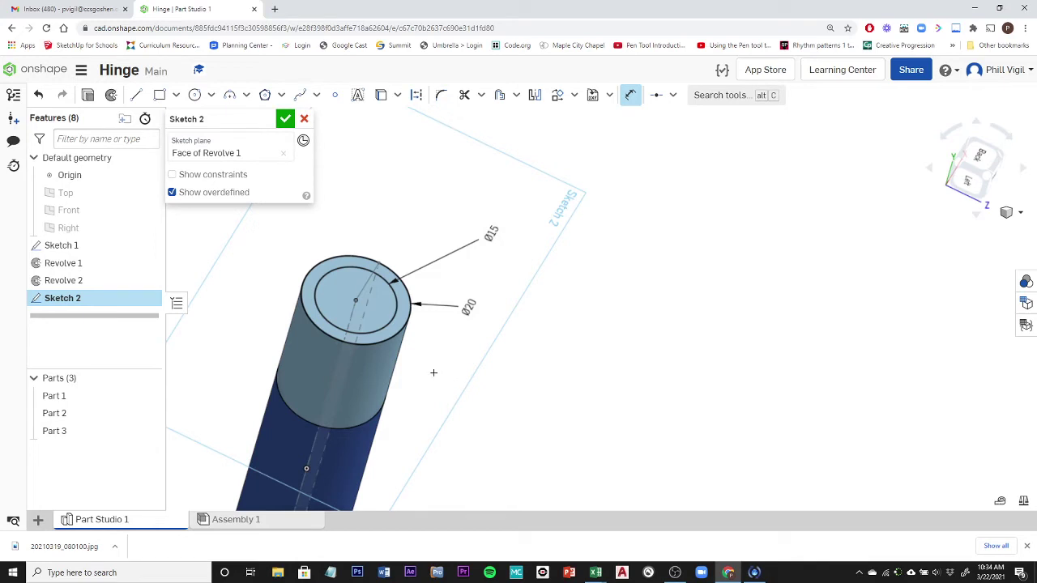
click(284, 120)
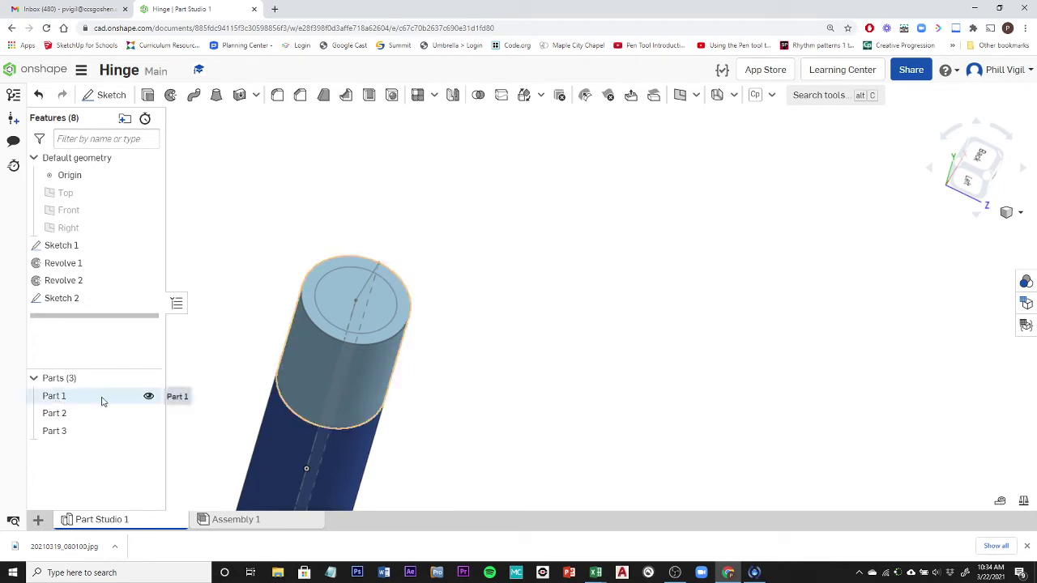
Hide Part 1, Part 2 and Part 3 so only the sketches are displayed.
click(148, 398)
click(148, 414)
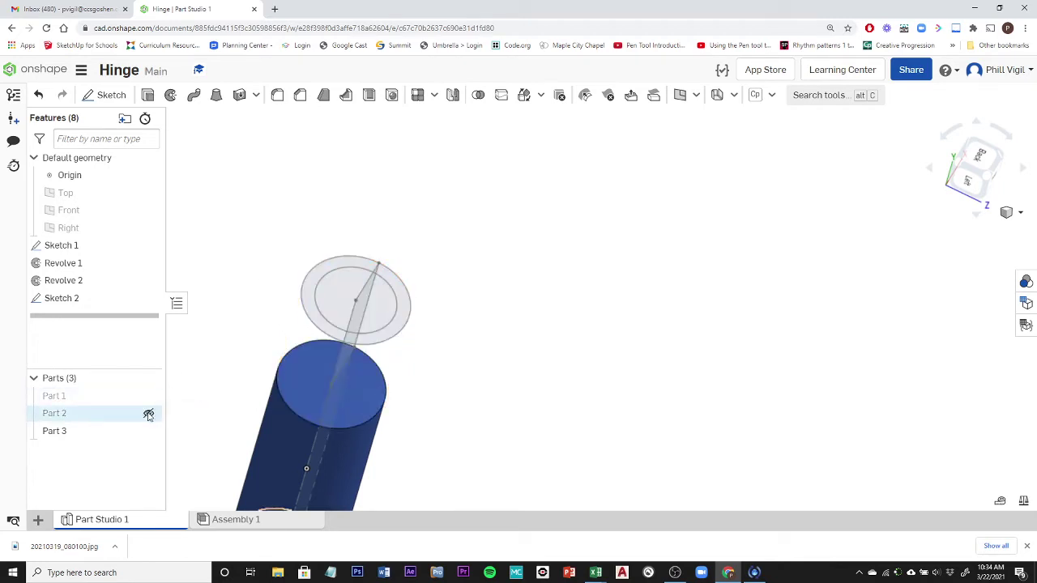
scroll(181, 394, down, 3)
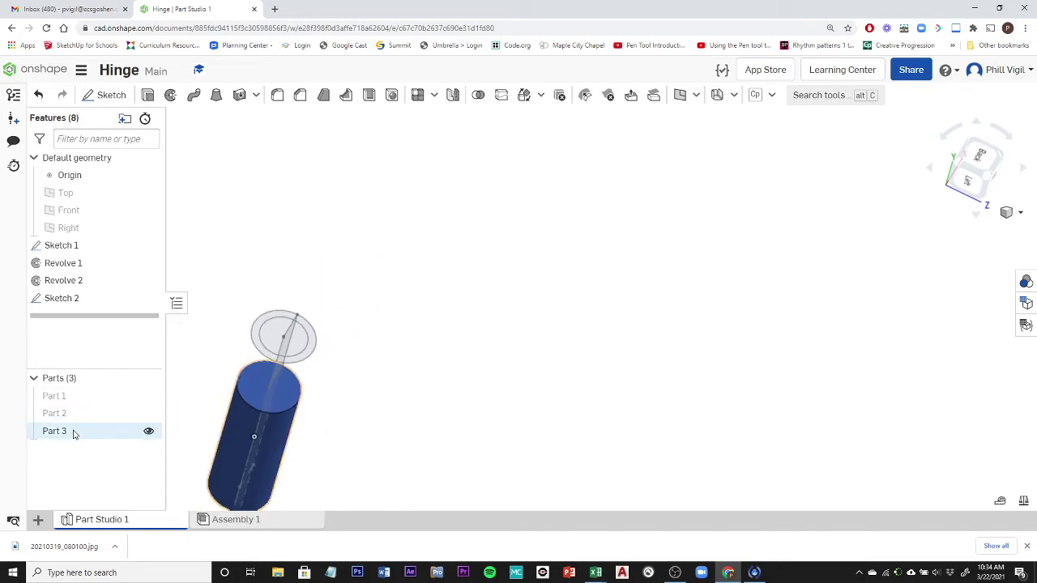
click(148, 431)
scroll(292, 425, down, 1)
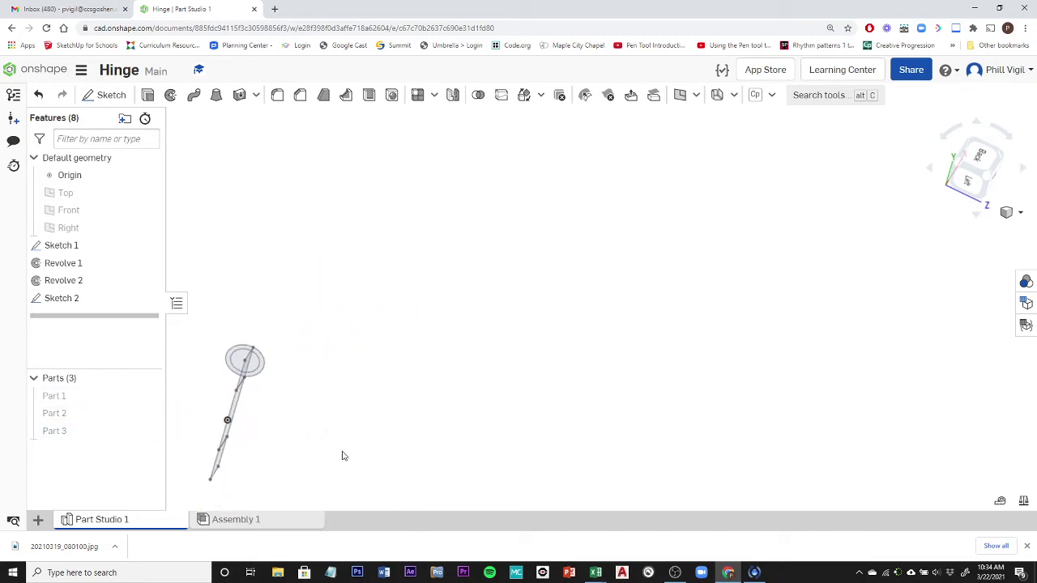
middle_drag(342, 456, 592, 327)
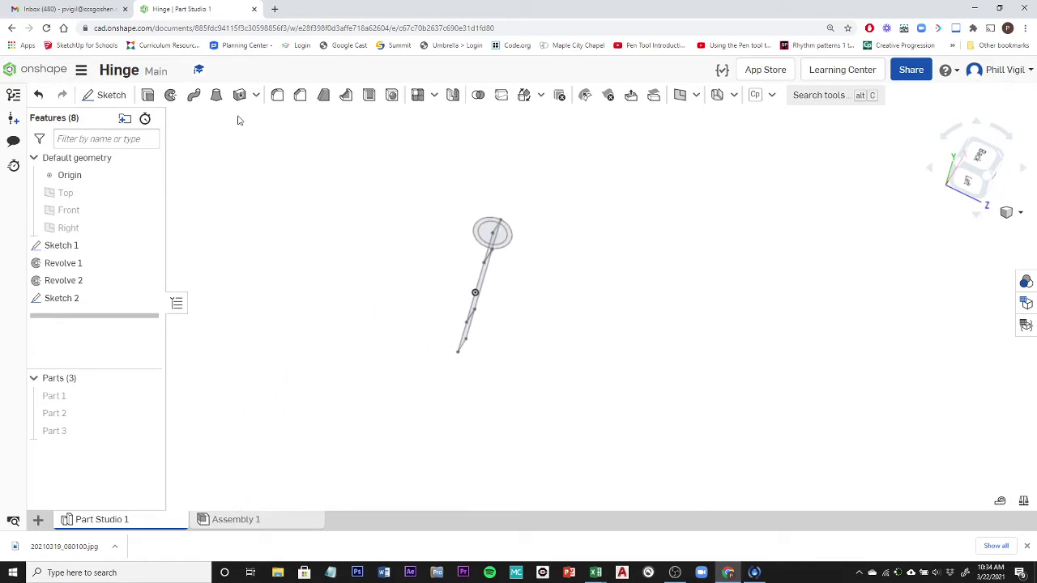
Extrude the 15 mm circle 100 mm along the barrel axis, toward the origin, as a new solid pin.
click(147, 95)
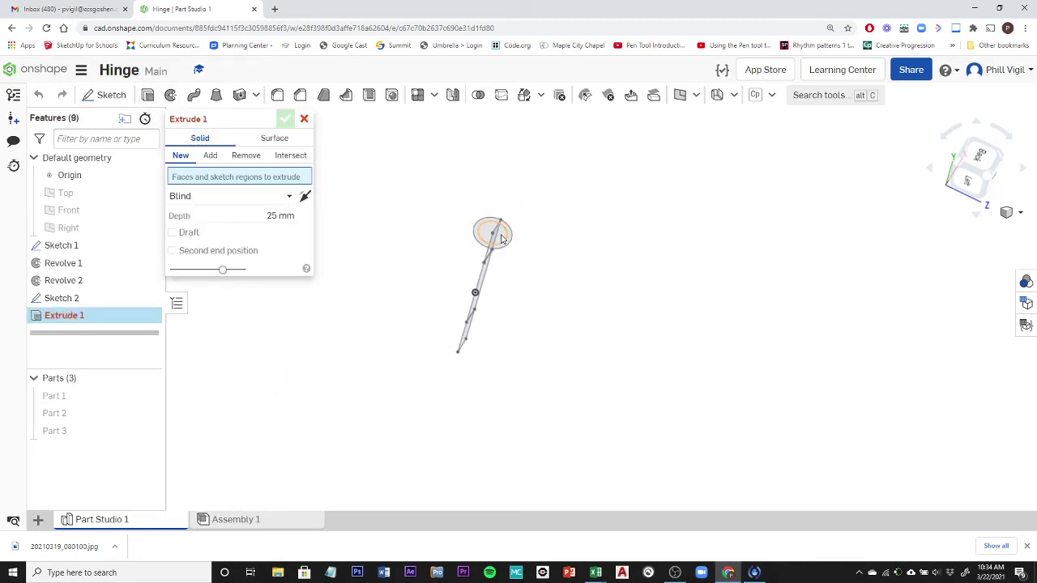
click(502, 238)
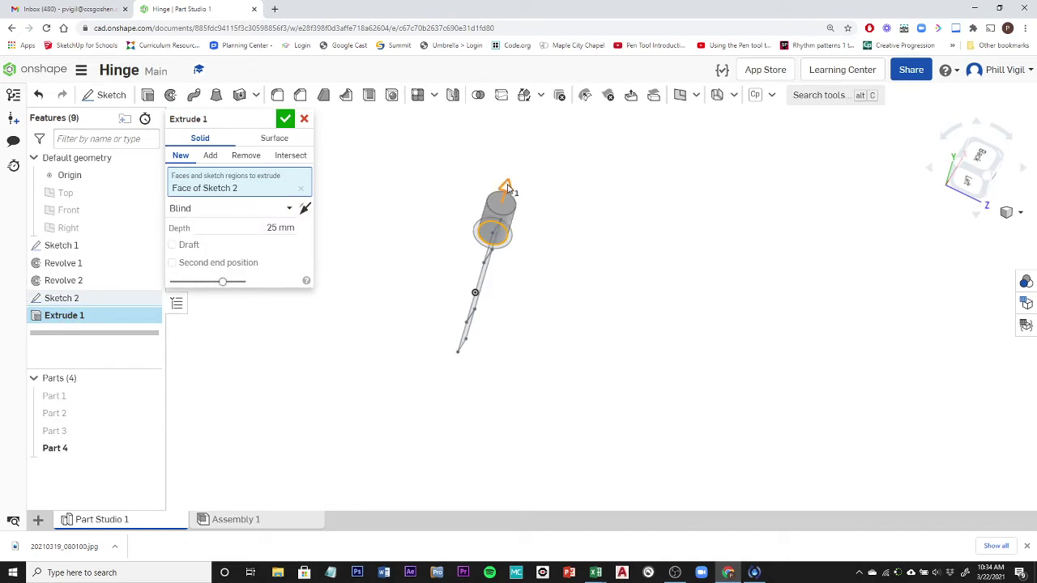
click(508, 188)
click(272, 229)
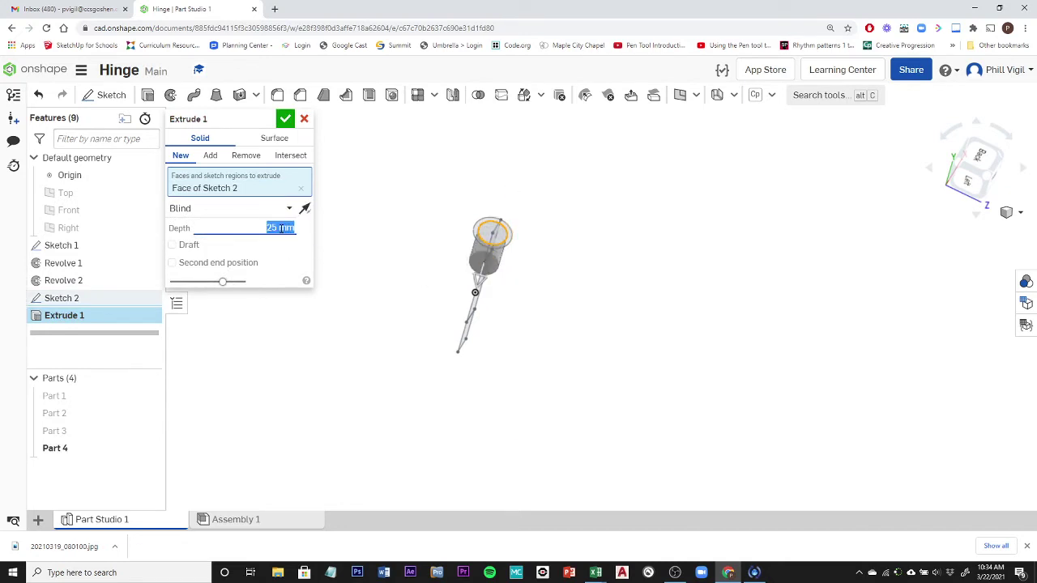
text(100)
key(Return)
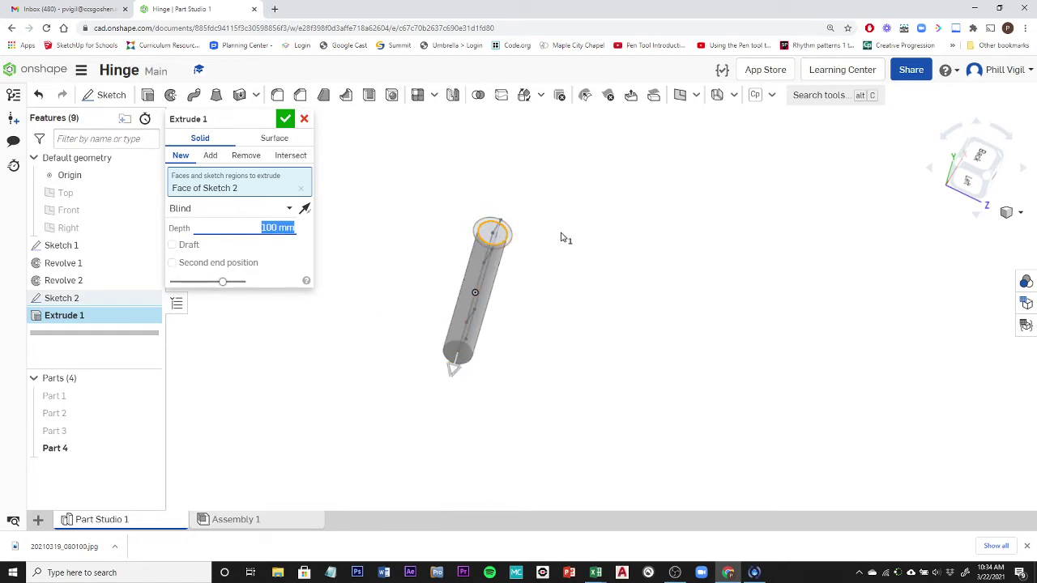
click(285, 119)
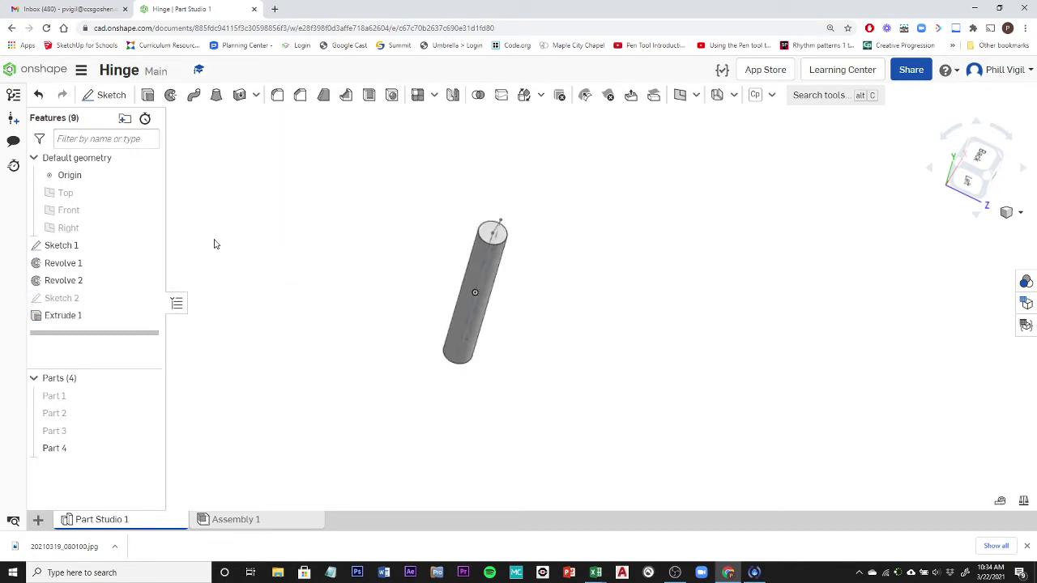
click(148, 94)
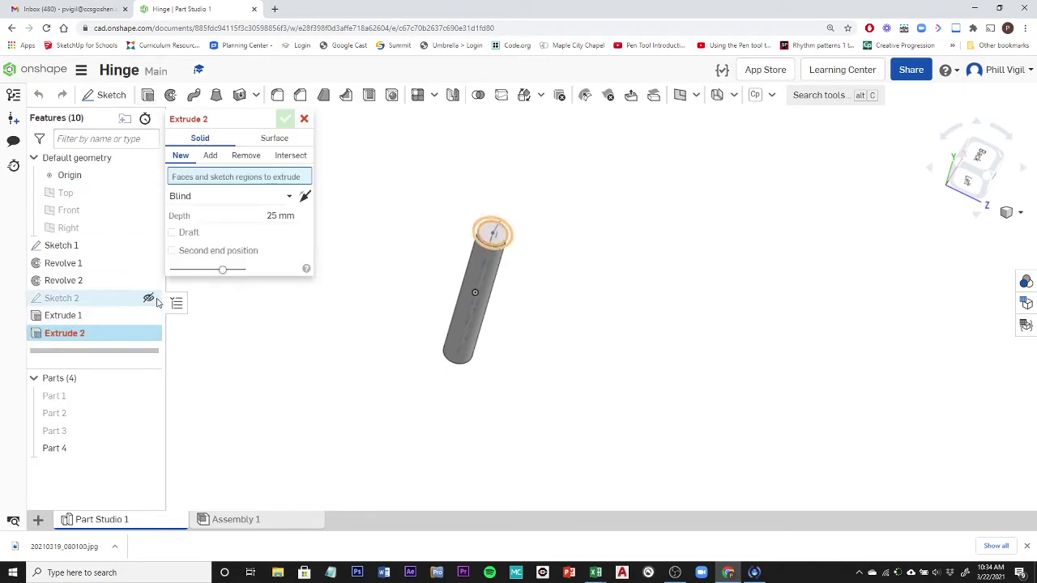
scroll(514, 246, up, 3)
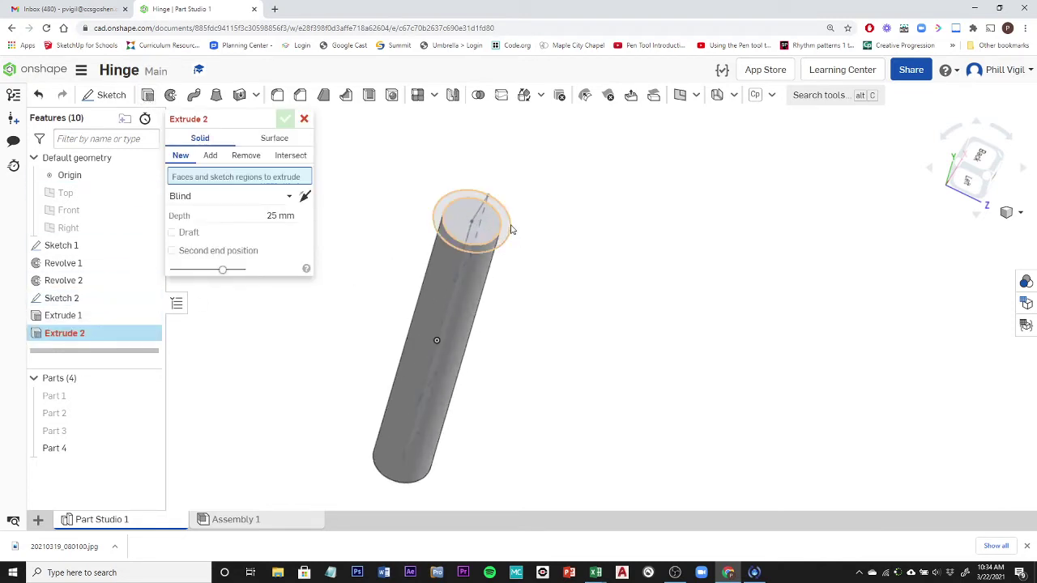
click(508, 231)
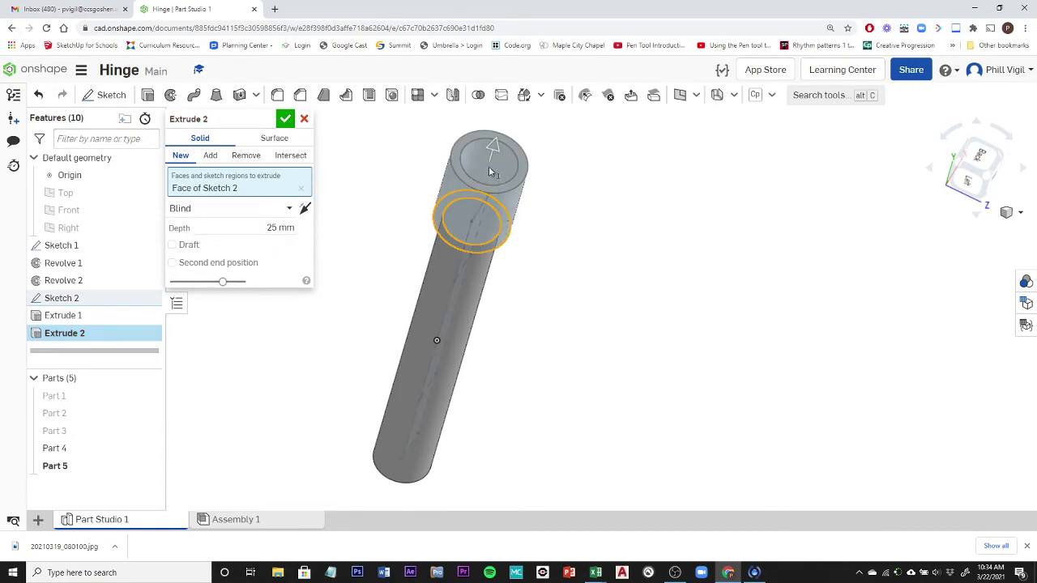
right_drag(585, 259, 574, 277)
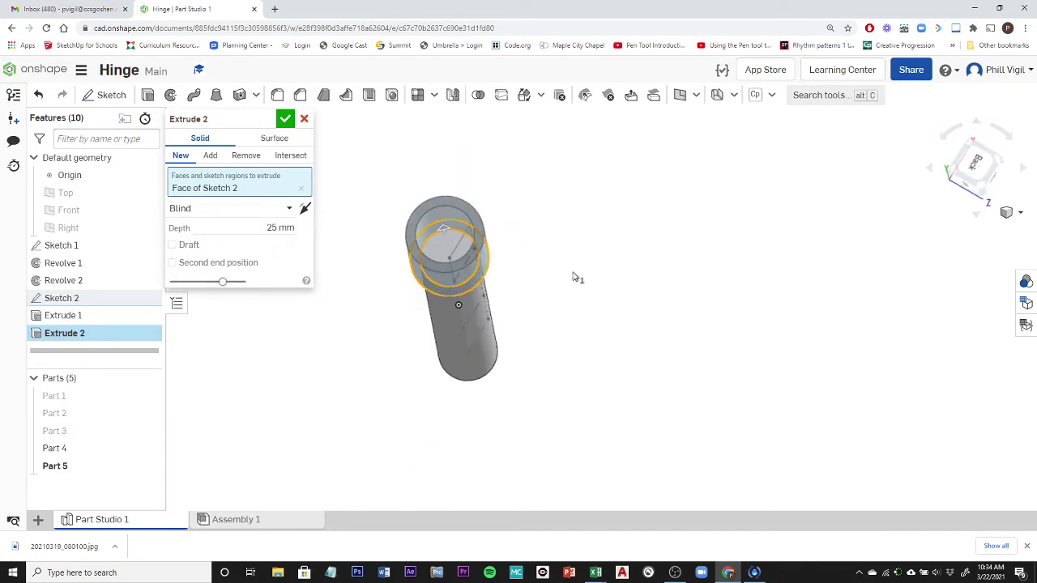
click(454, 241)
right_drag(530, 345, 537, 269)
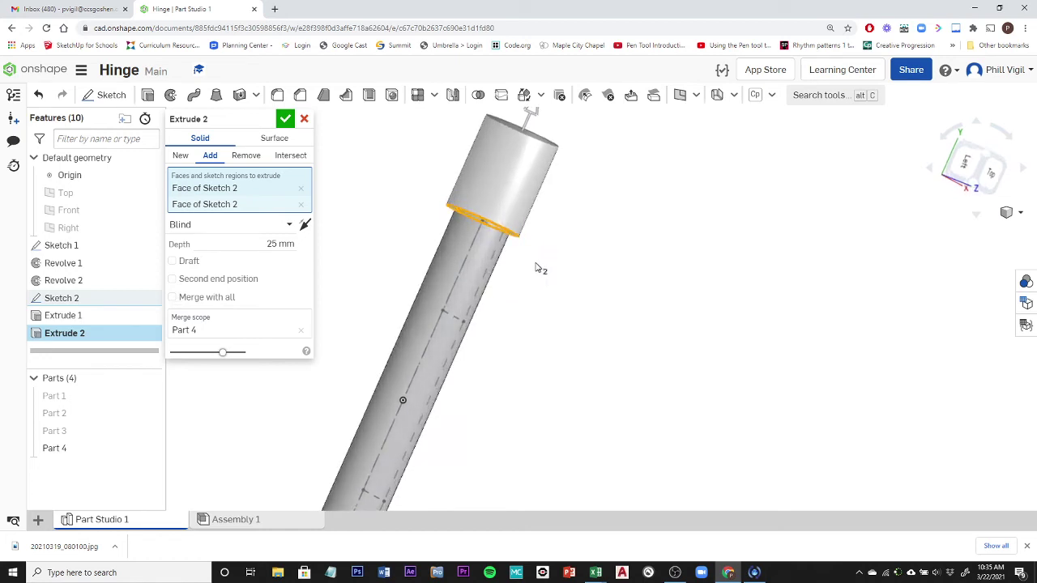
scroll(534, 269, down, 2)
click(288, 248)
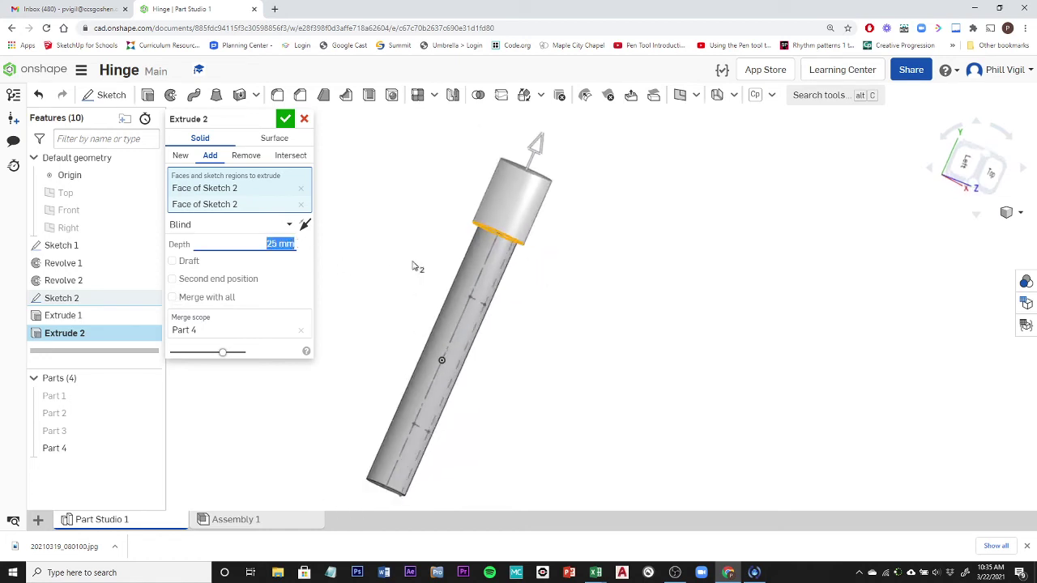
text(5)
key(Return)
scroll(589, 318, down, 1)
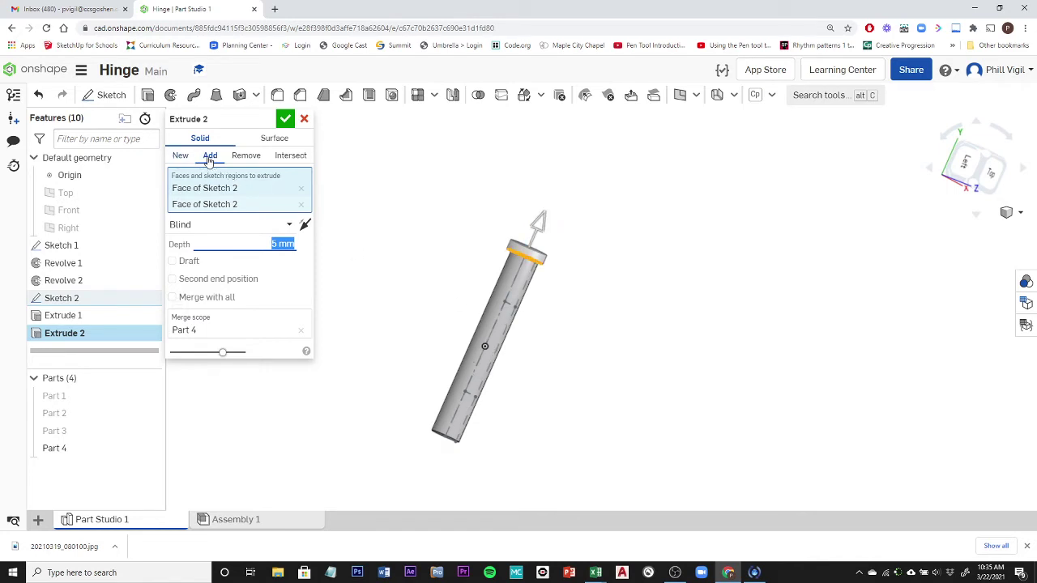
click(303, 119)
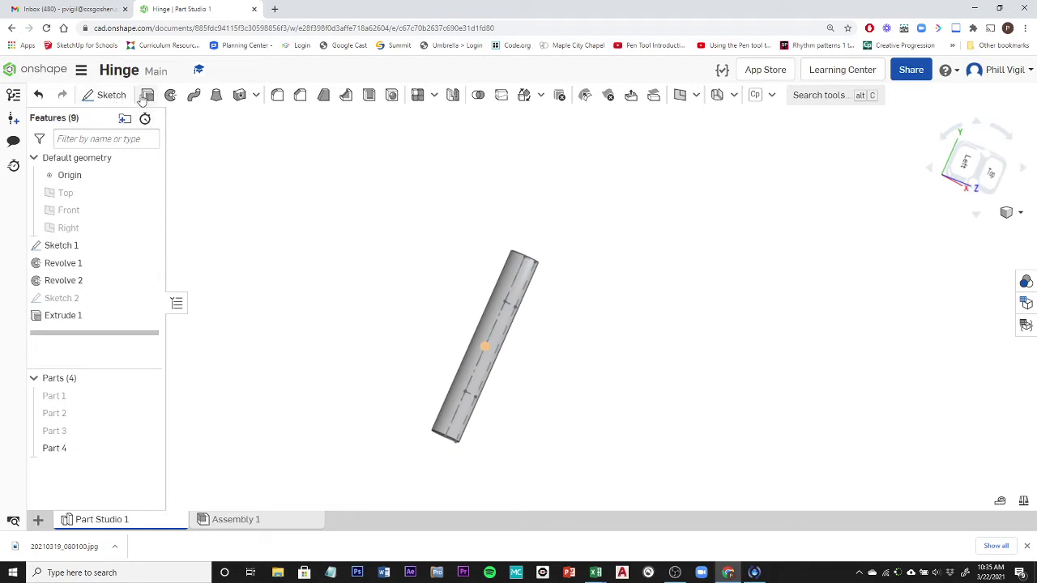
Extrude the ring between the 15 mm and 20 mm circles by 5 mm, away from the pin shaft.
key(shift+e)
right_drag(625, 254, 598, 288)
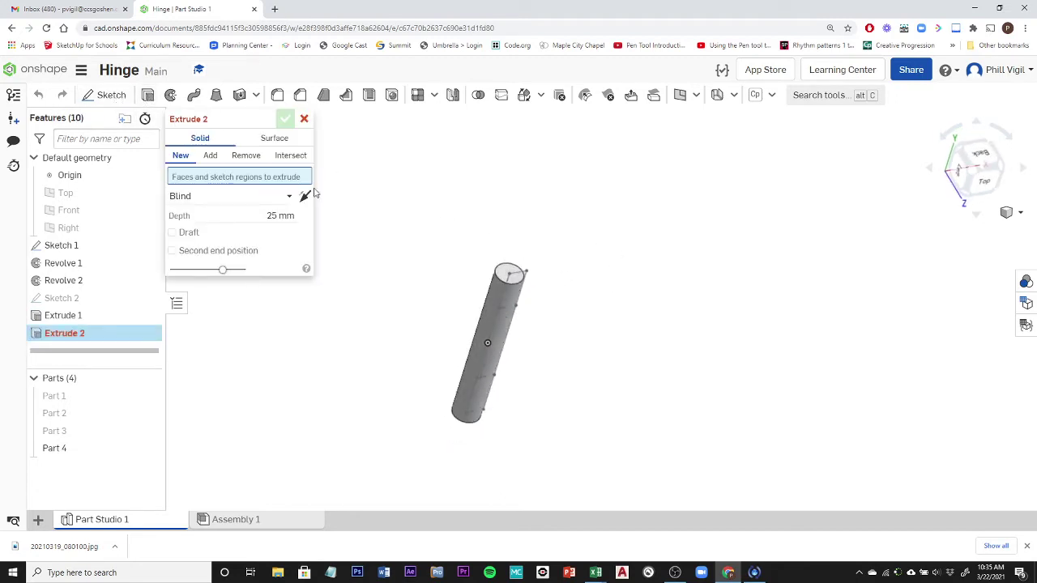
click(525, 280)
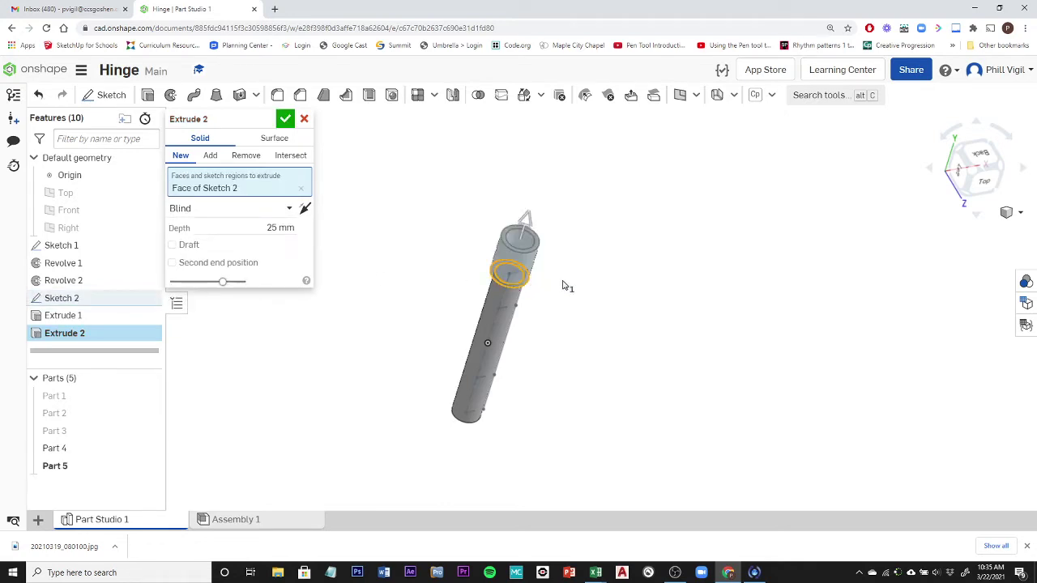
click(291, 229)
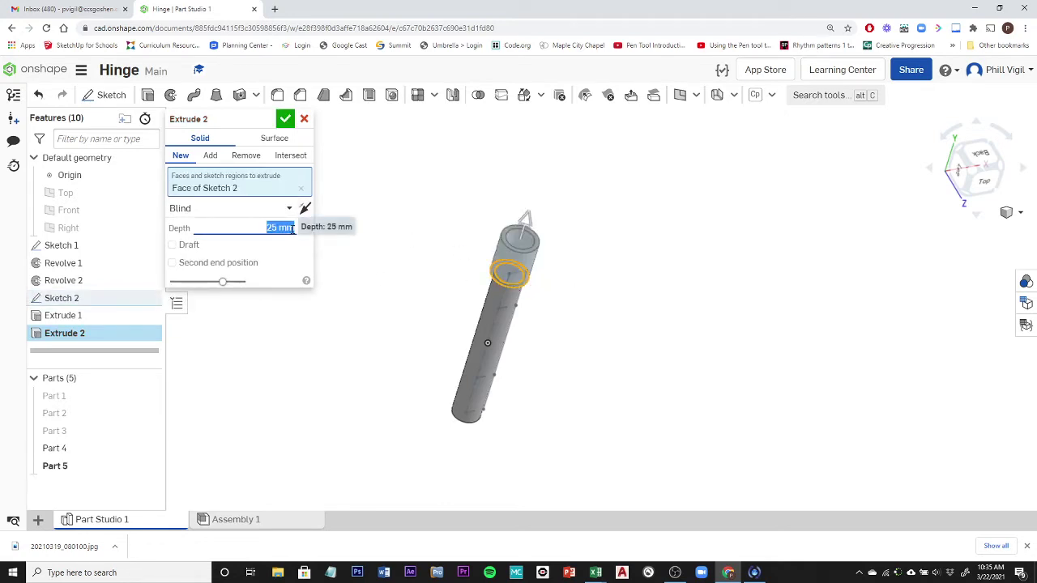
text(5)
key(Return)
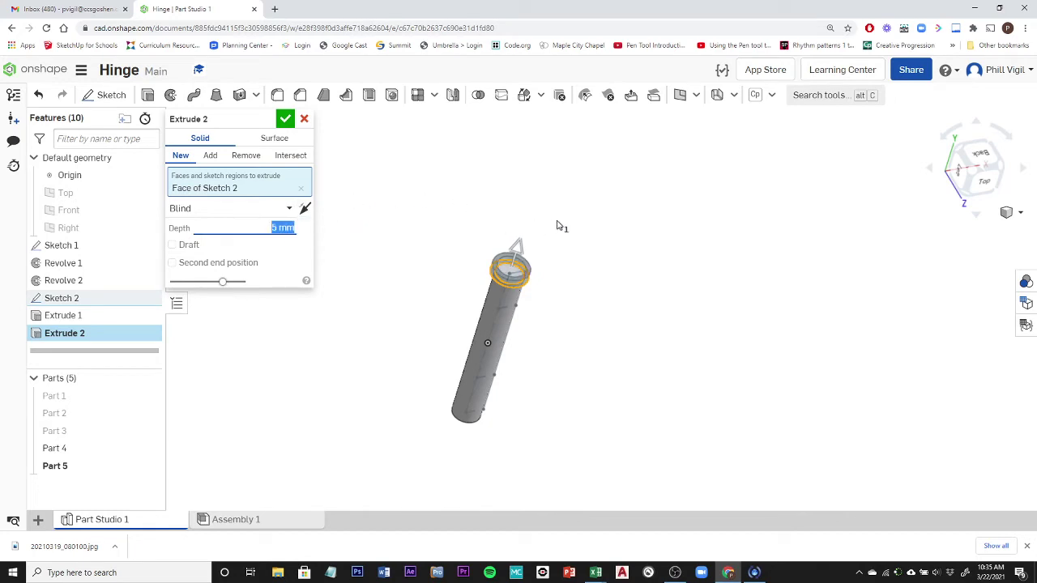
Include the inner circle region in the 5 mm head extrusion, merge it with Part 4, and finish the feature.
right_drag(561, 254, 558, 271)
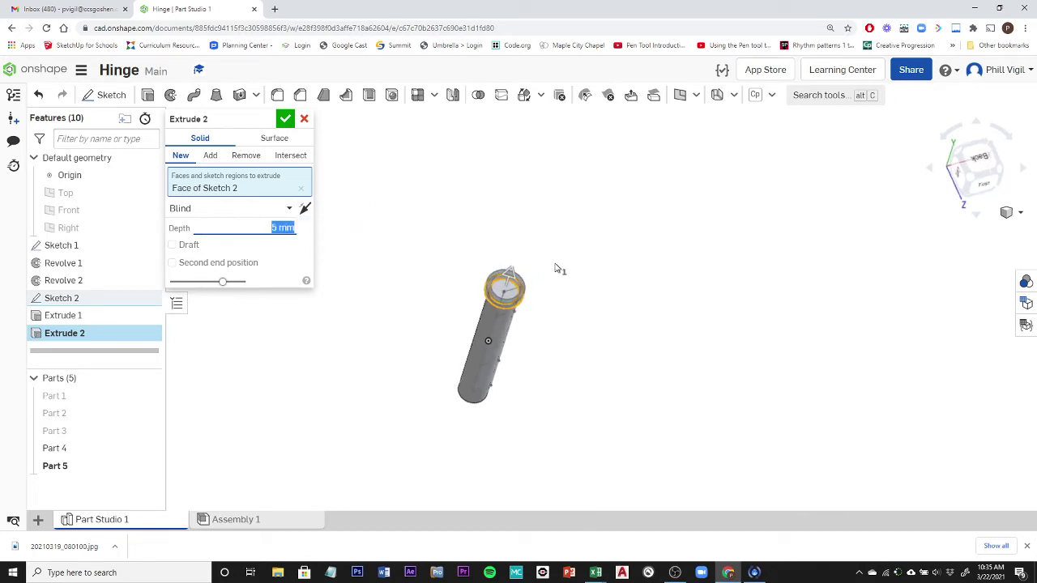
click(499, 291)
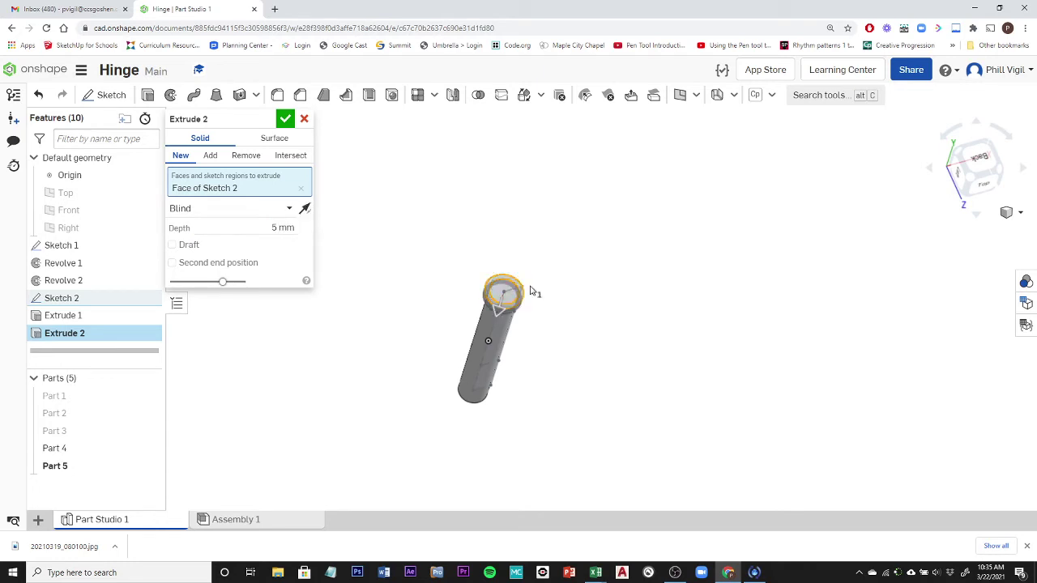
click(502, 300)
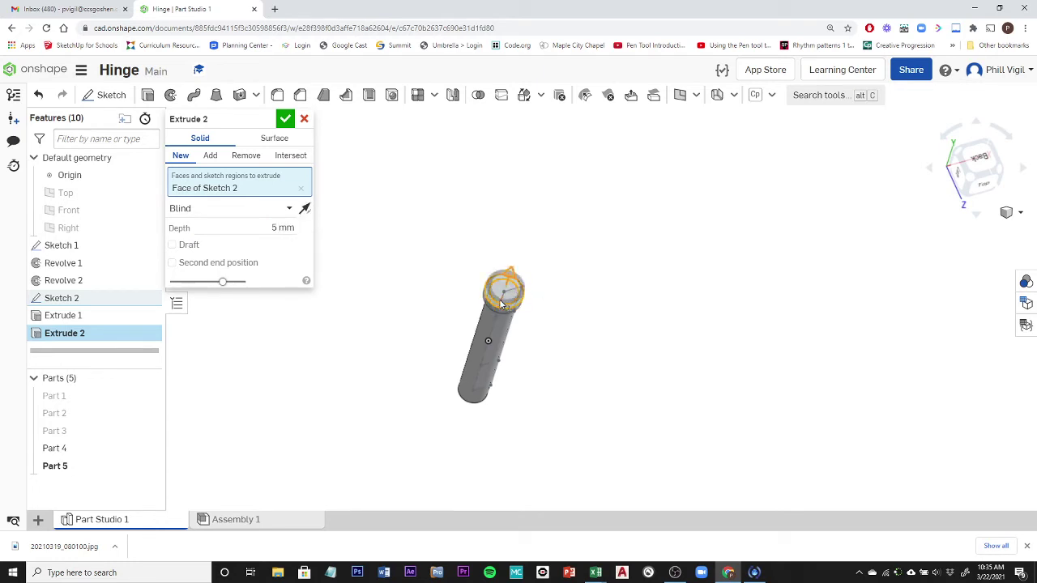
click(511, 292)
click(501, 294)
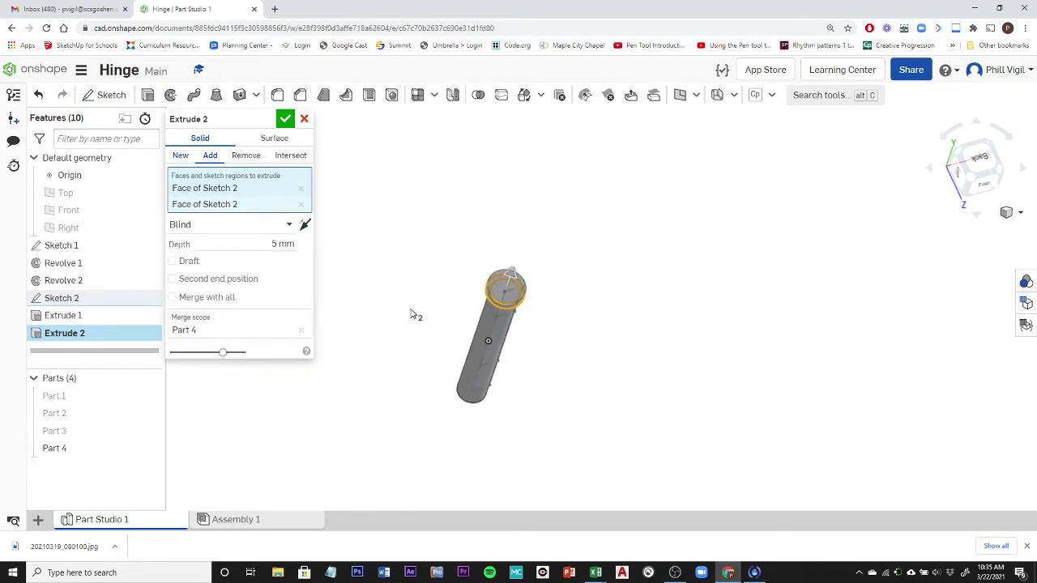
right_drag(412, 313, 398, 267)
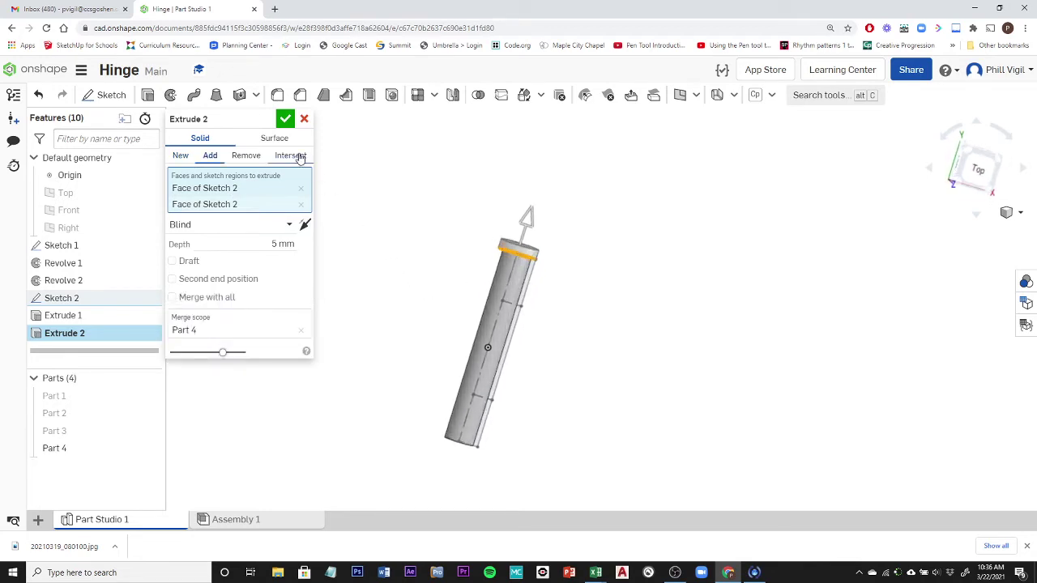
click(284, 121)
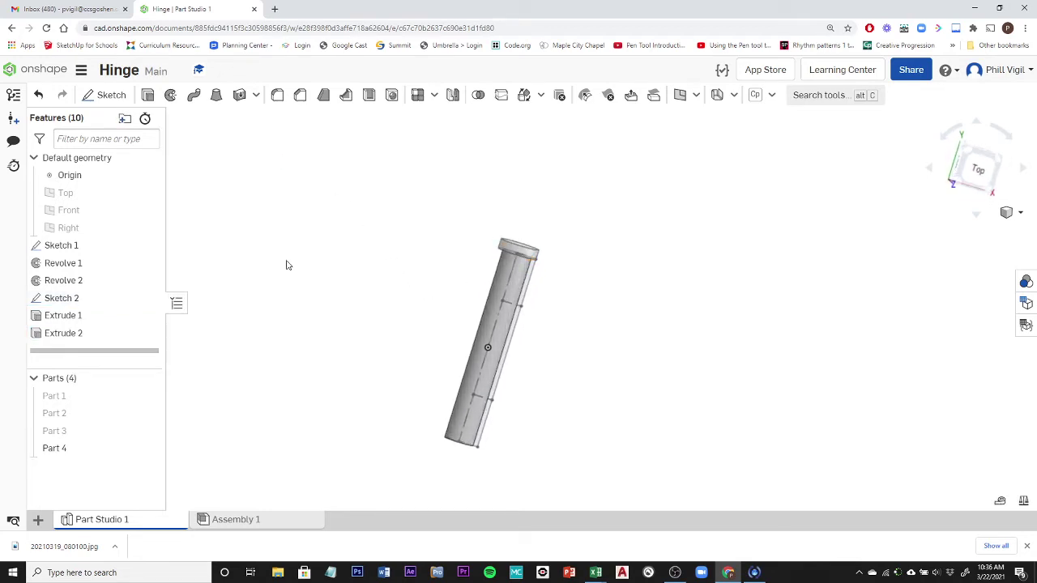
Show Part 3, Part 2 and Part 1 again around the pin.
scroll(332, 285, down, 3)
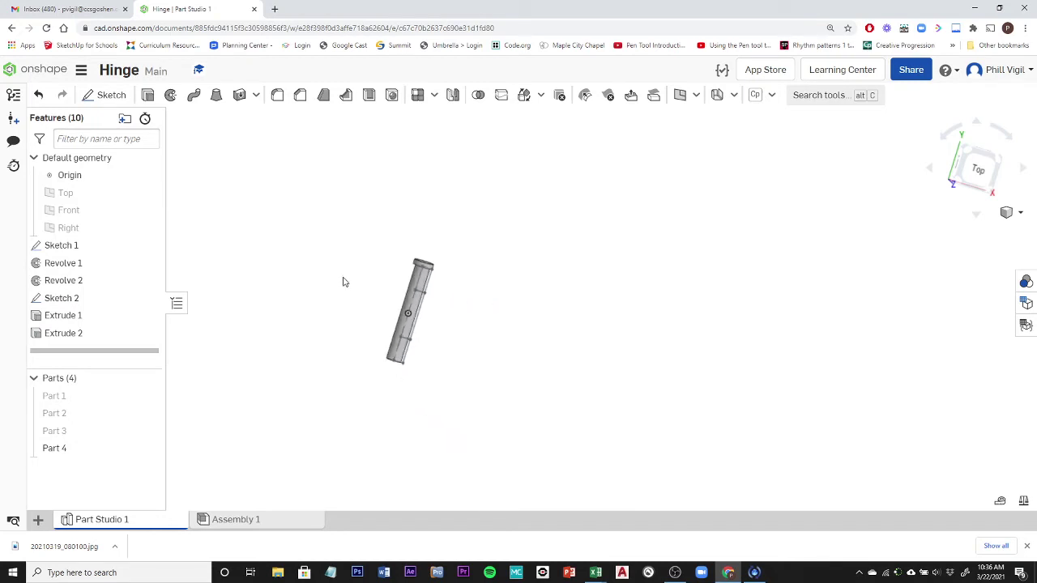
right_drag(343, 282, 346, 368)
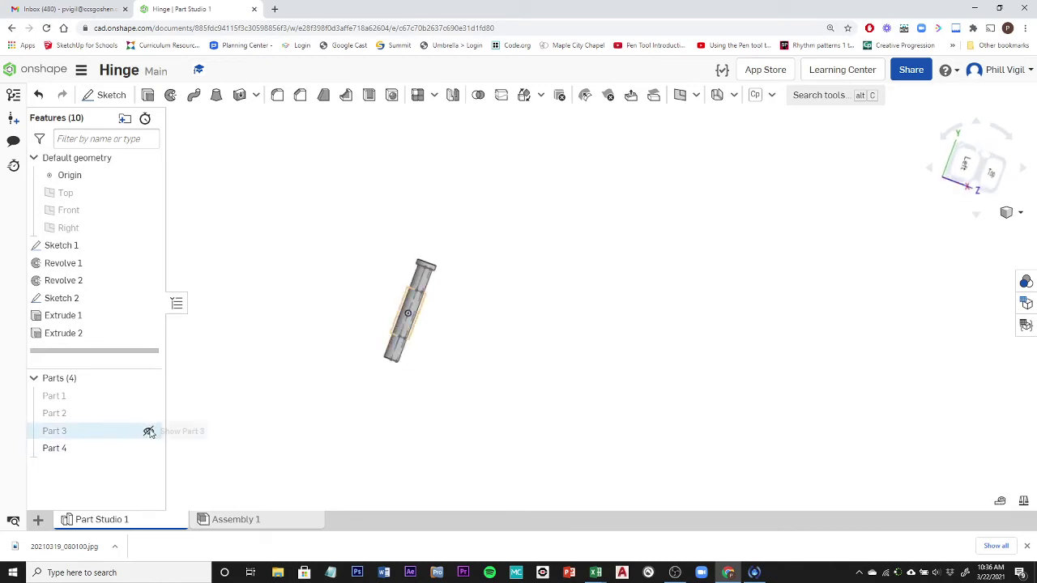
click(150, 432)
click(149, 414)
click(149, 396)
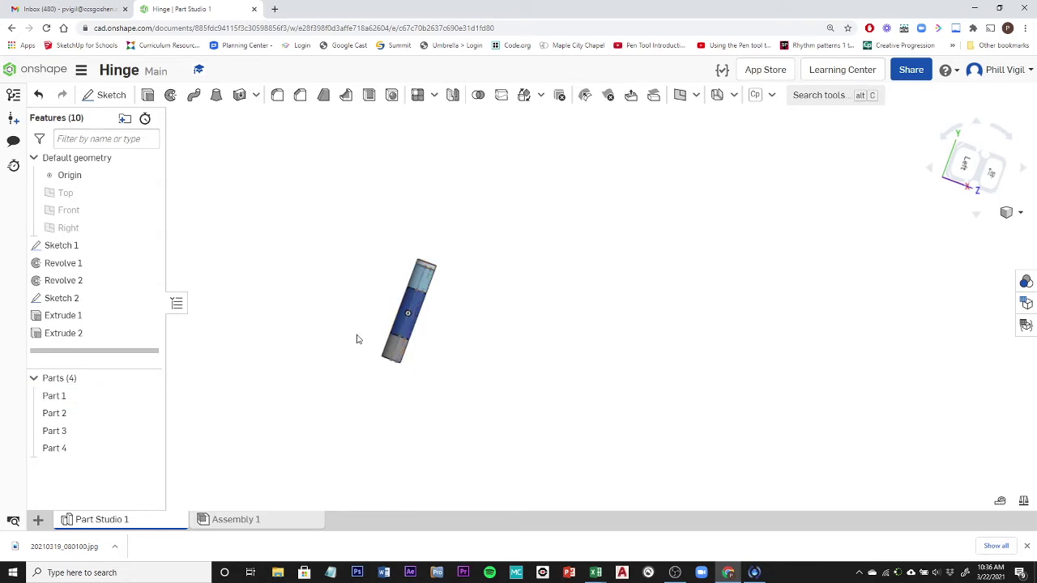
Subtract Part 4 from Part 1, Part 2 and Part 3 with a Boolean, keeping the tool body.
click(478, 95)
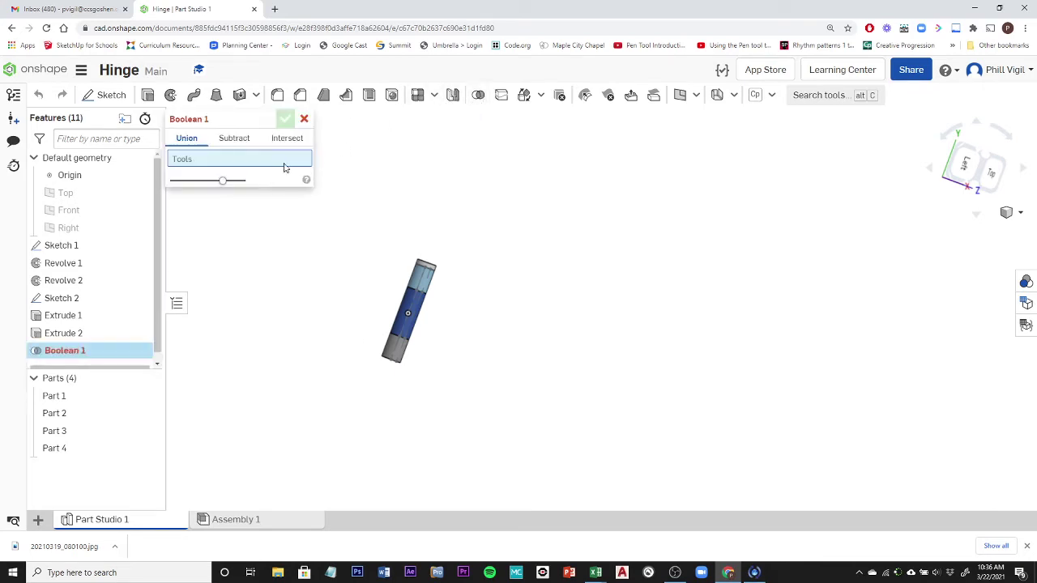
click(55, 450)
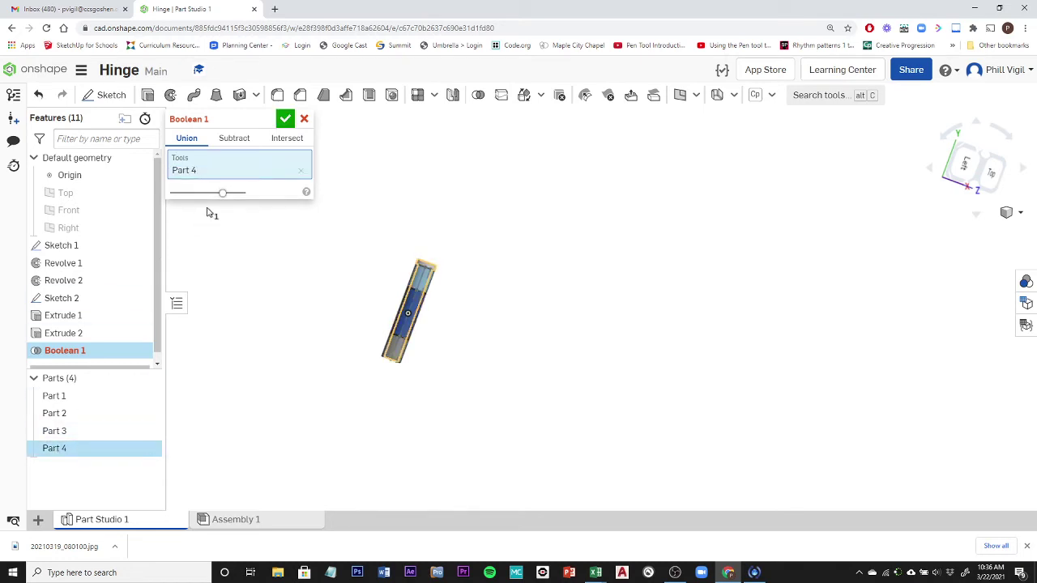
click(235, 138)
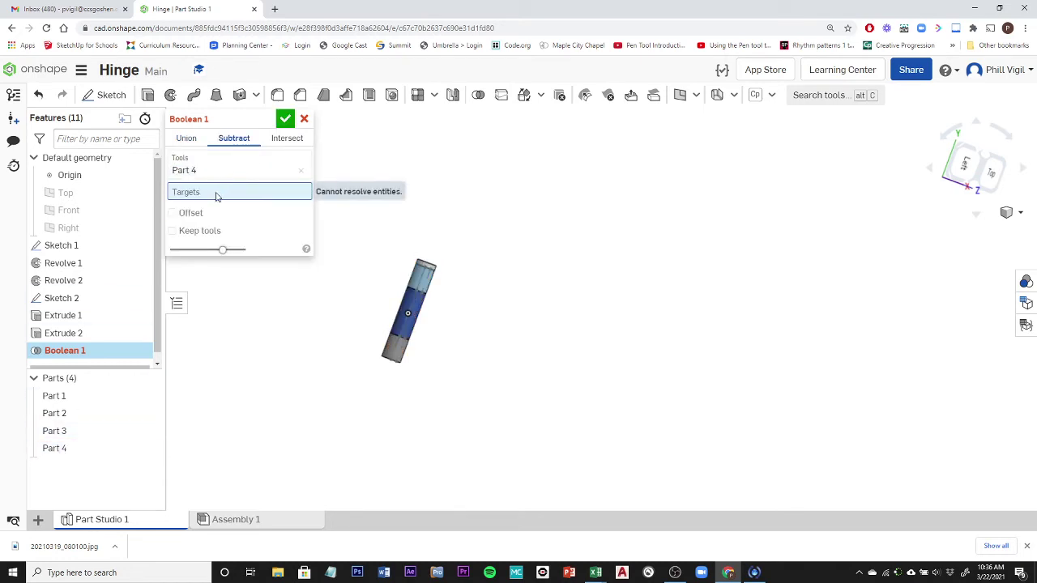
click(65, 398)
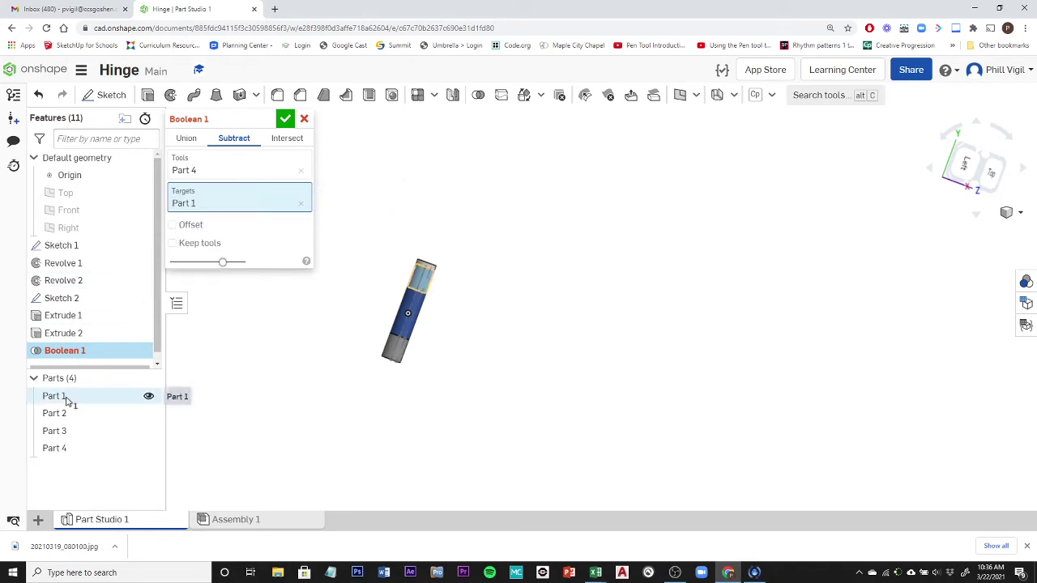
click(63, 415)
click(65, 430)
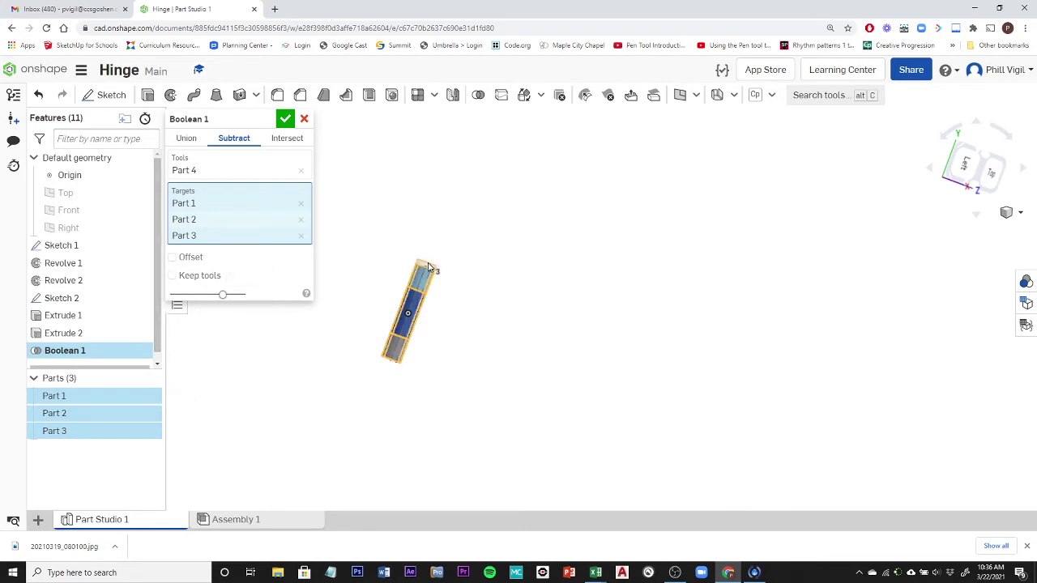
click(172, 275)
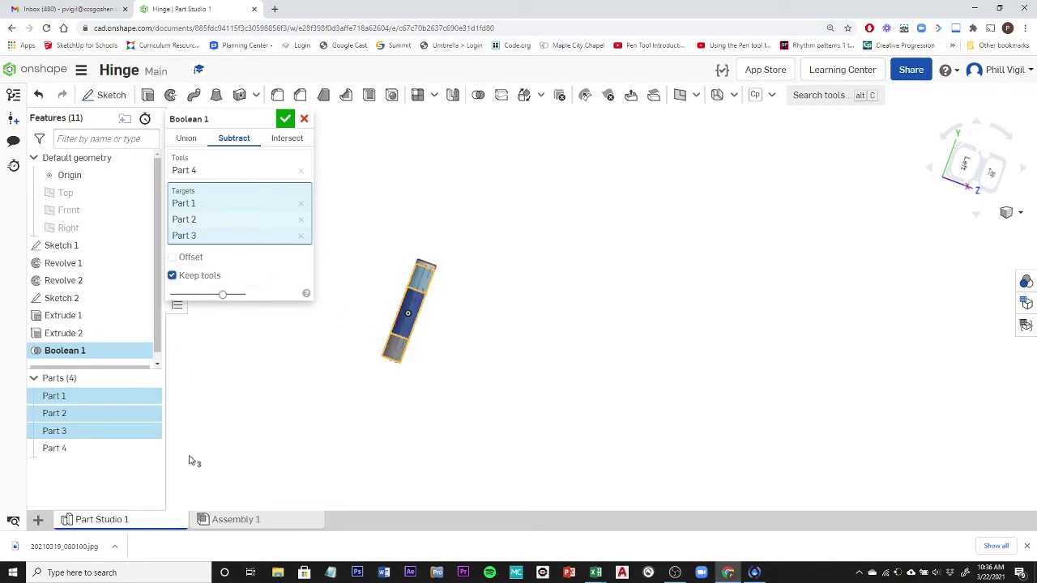
click(285, 119)
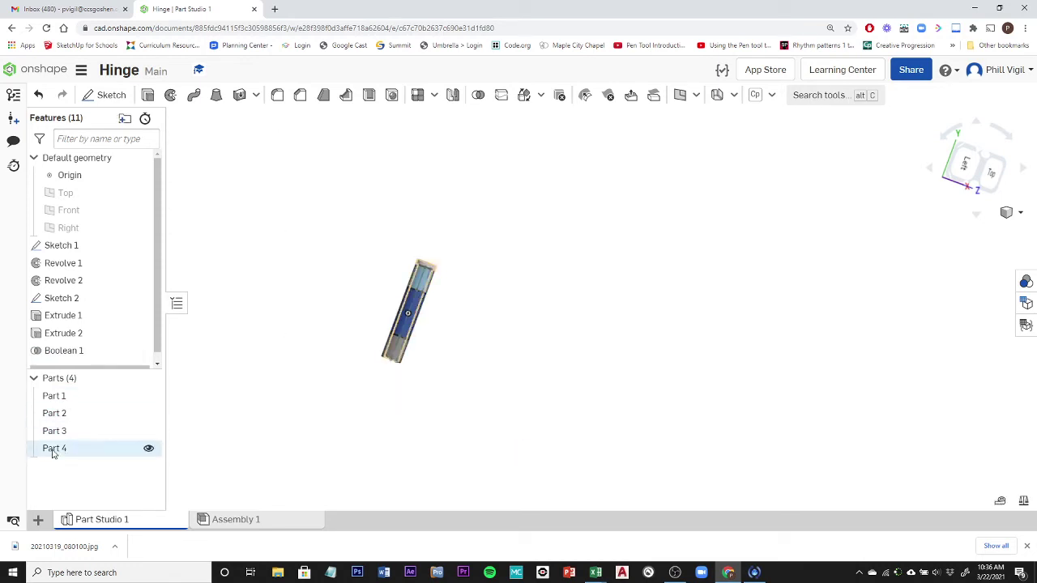
Hide Part 4 temporarily to inspect the knuckles without the pin, and show it again.
click(149, 448)
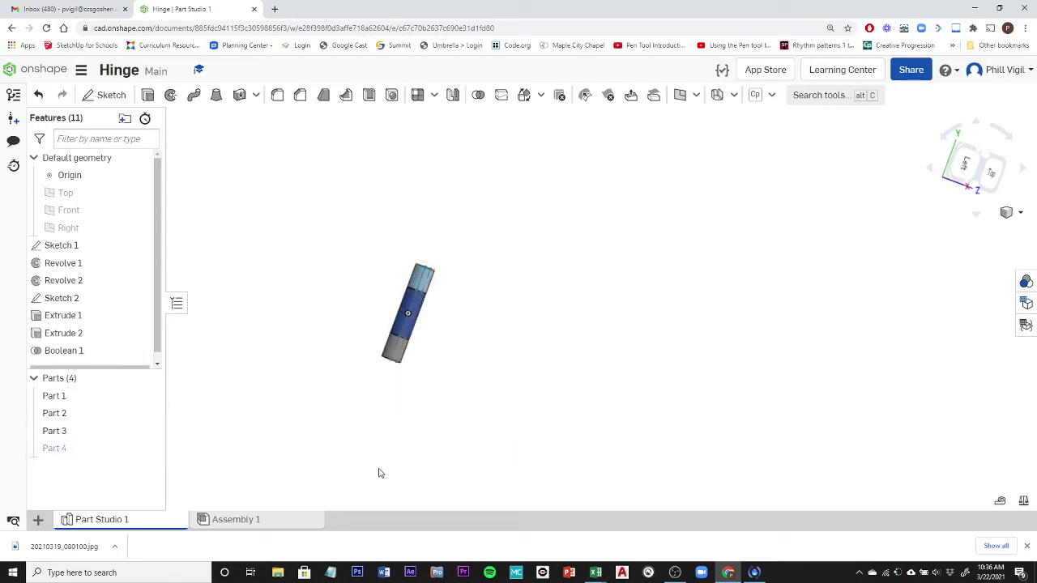
right_drag(379, 473, 413, 414)
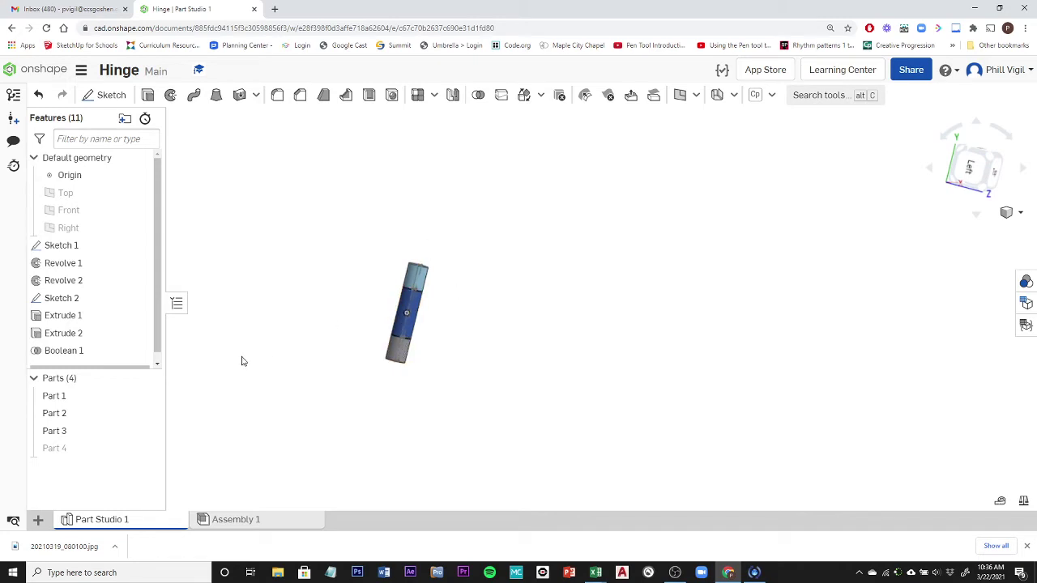
click(149, 448)
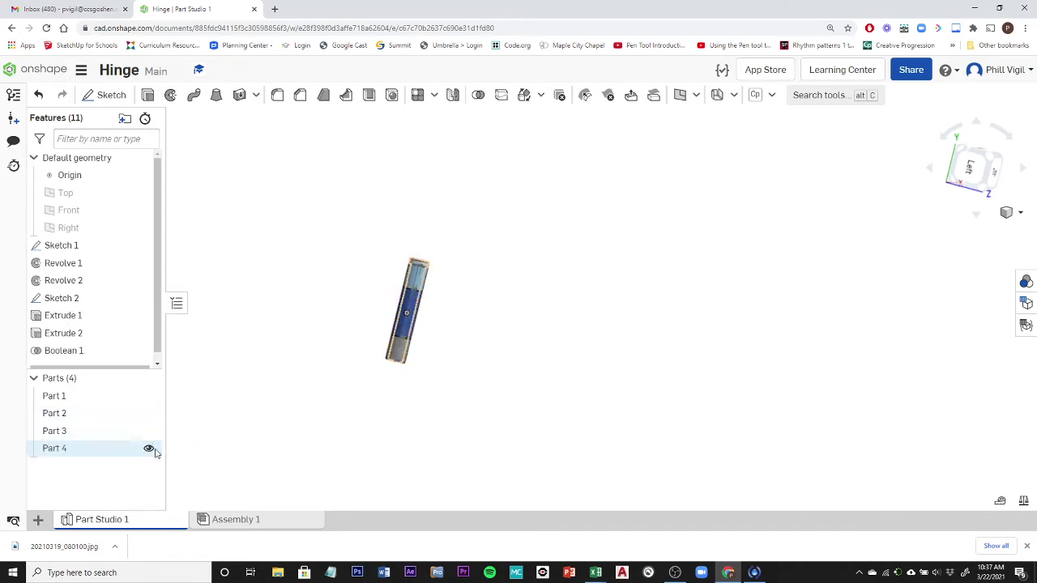
Rename Part 4 to Pin.
right_click(63, 454)
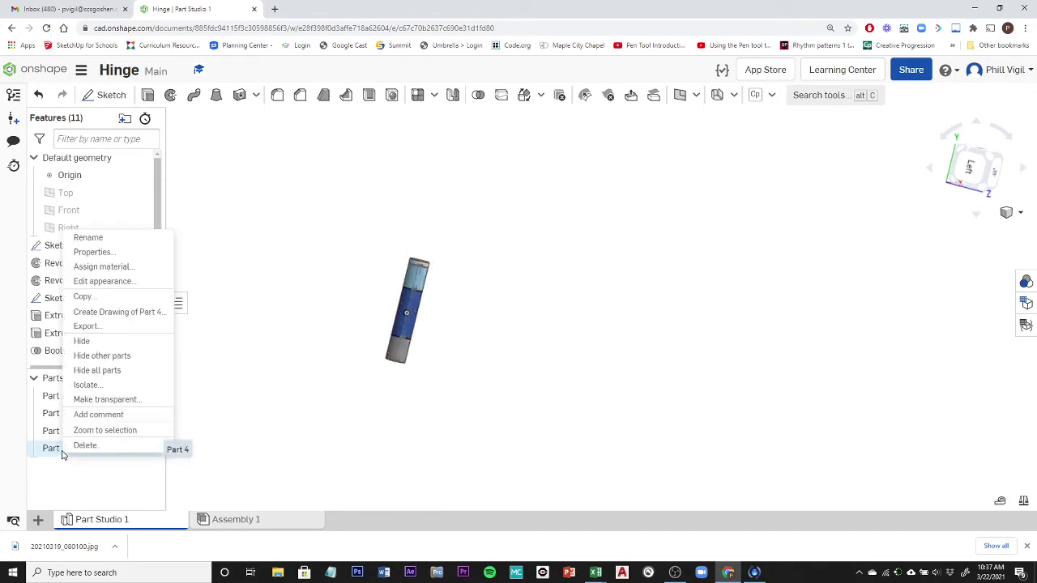
click(89, 237)
text(Pin)
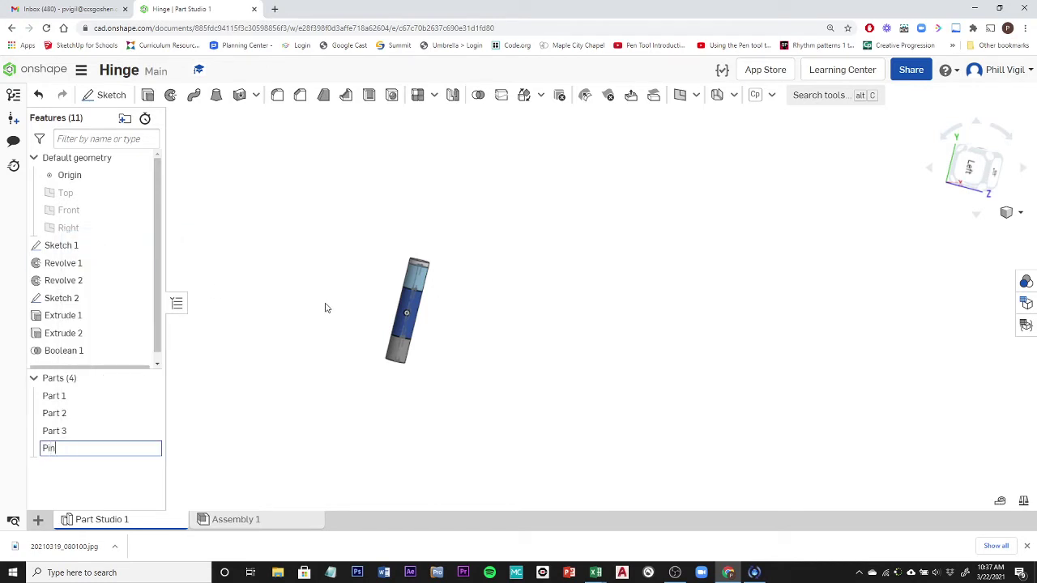
key(Return)
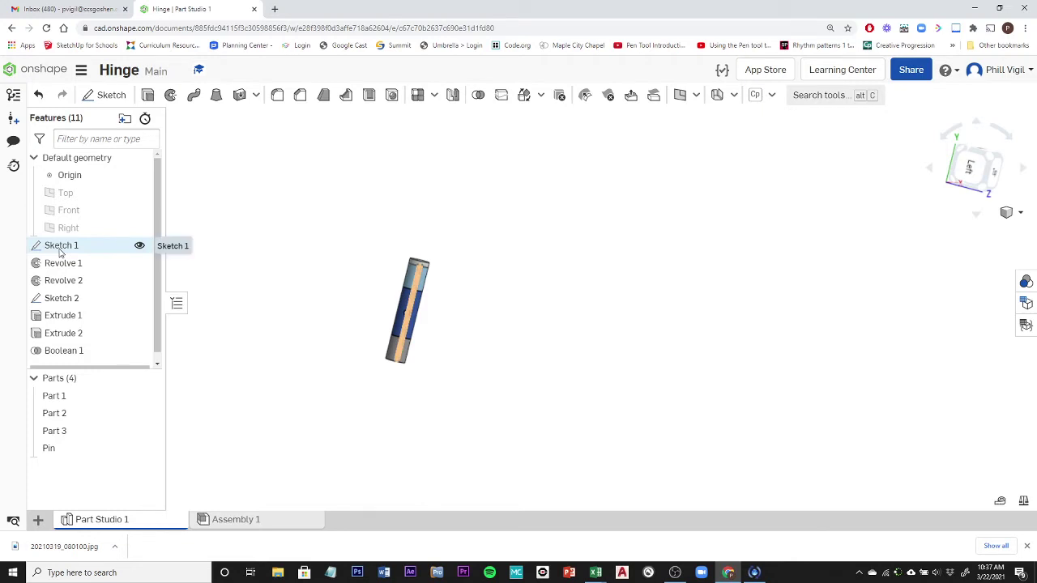
Start a new sketch on the Top plane and view it normal to the plane.
click(109, 95)
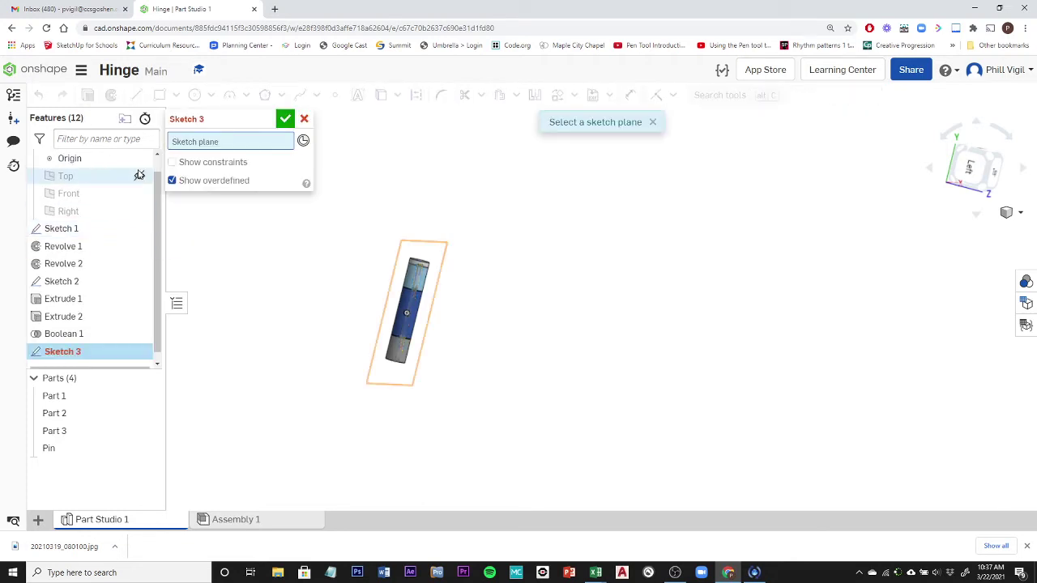
click(67, 177)
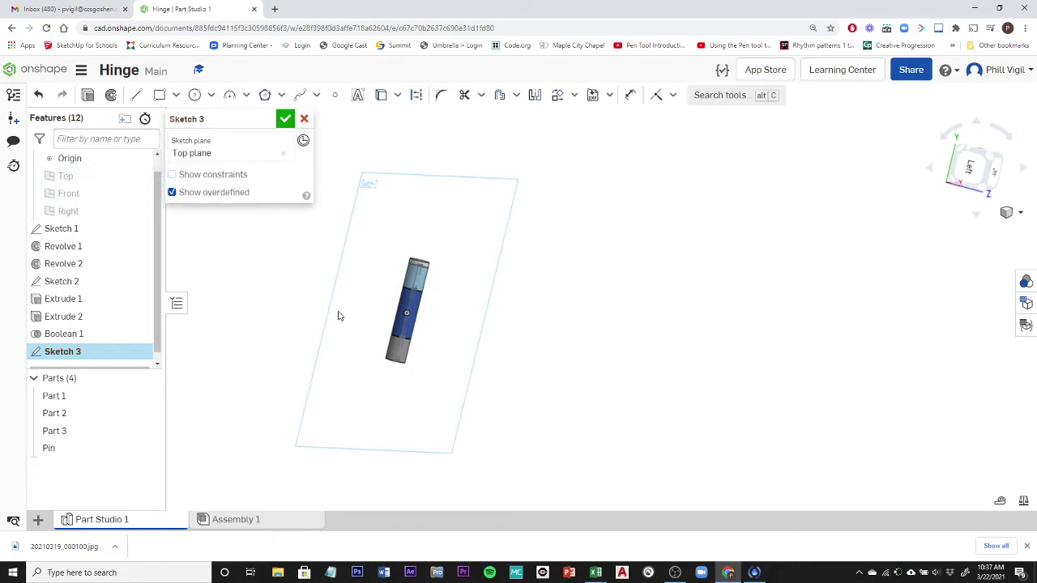
right_click(501, 308)
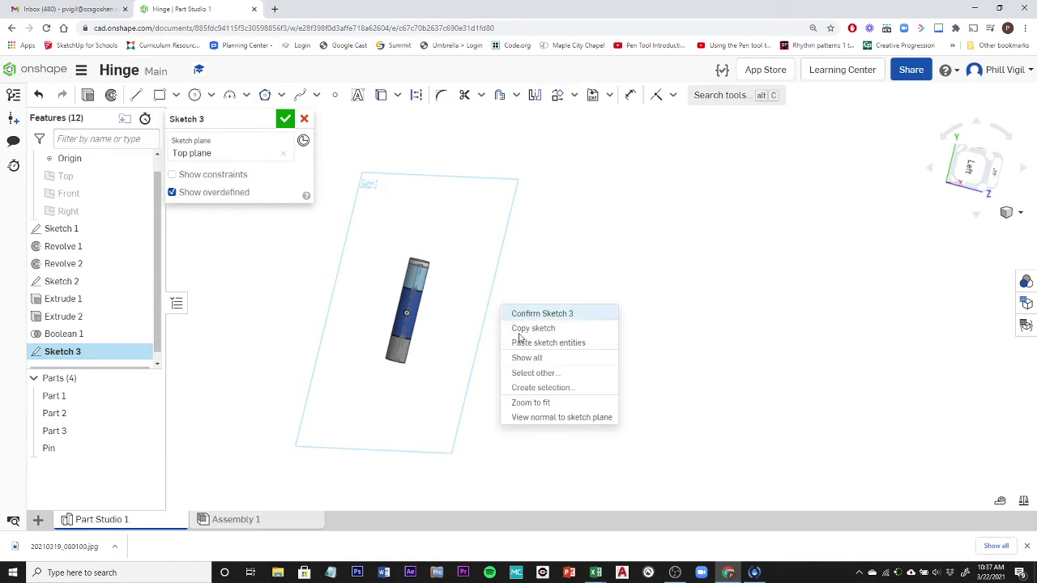
click(556, 418)
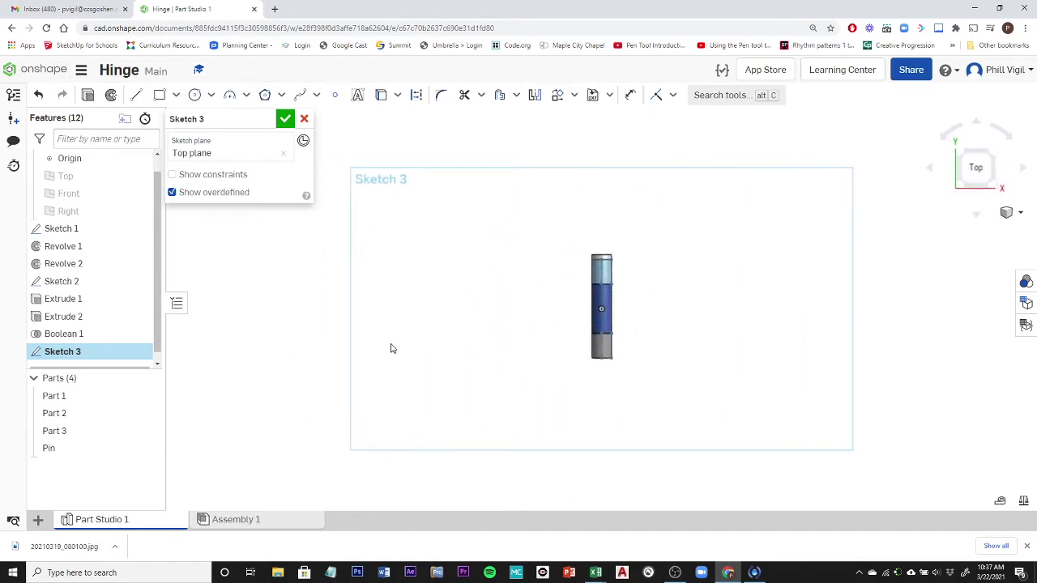
Hide Part 1, Part 2, Part 3 and the Pin so only the sketch geometry is displayed.
click(149, 396)
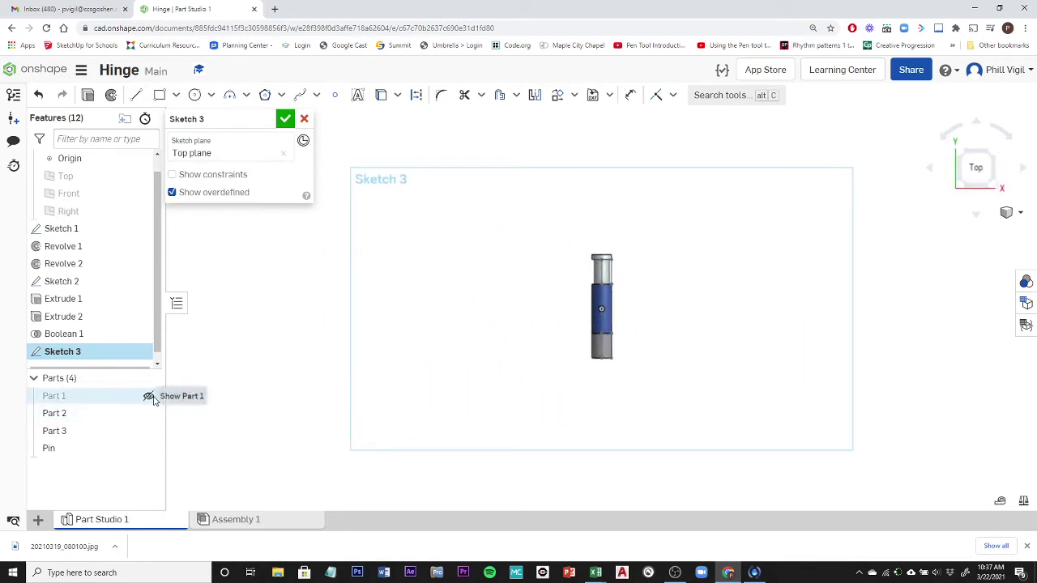
click(148, 414)
click(148, 431)
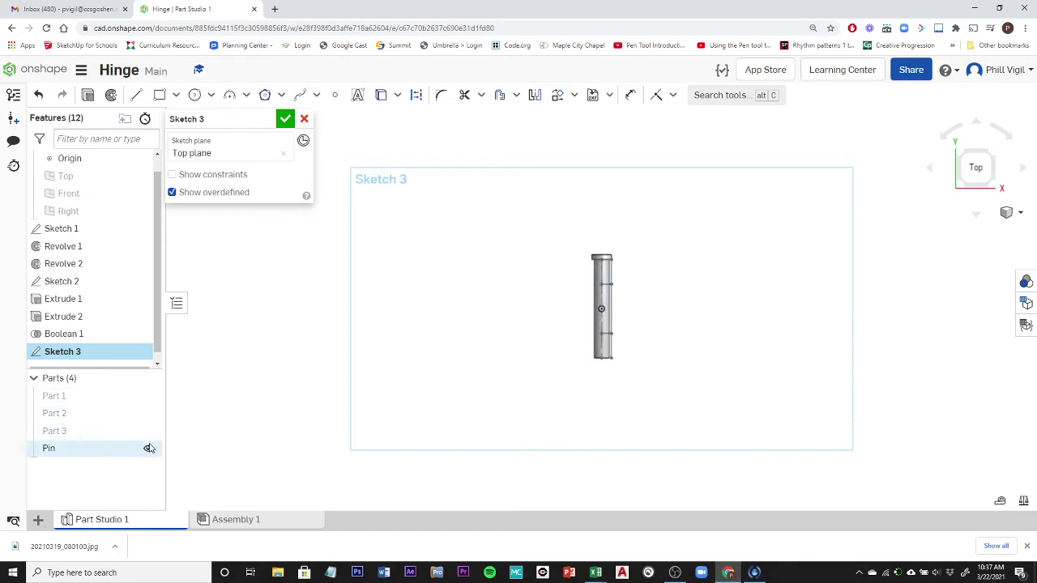
click(148, 448)
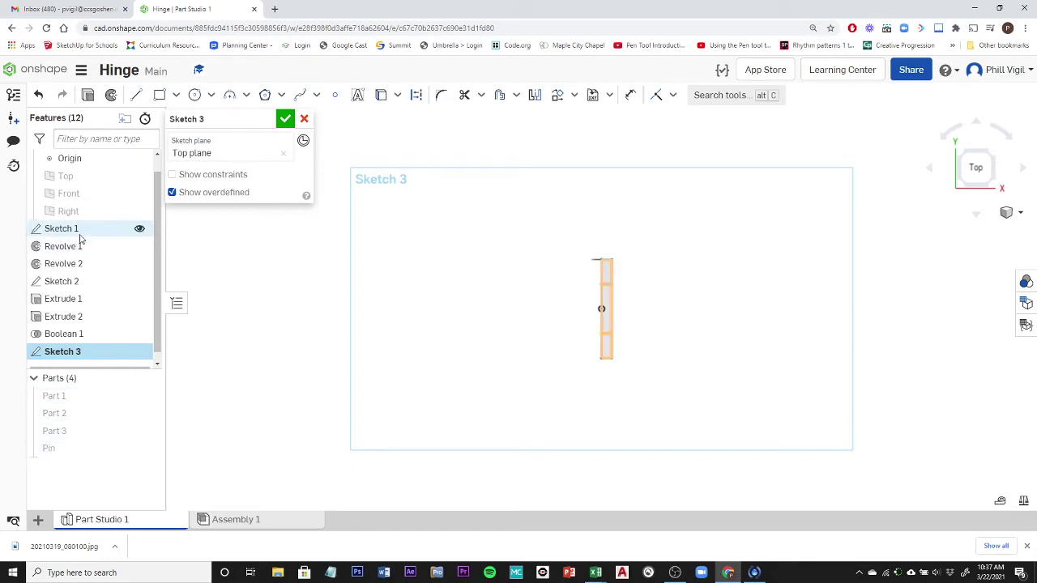
scroll(648, 281, up, 1)
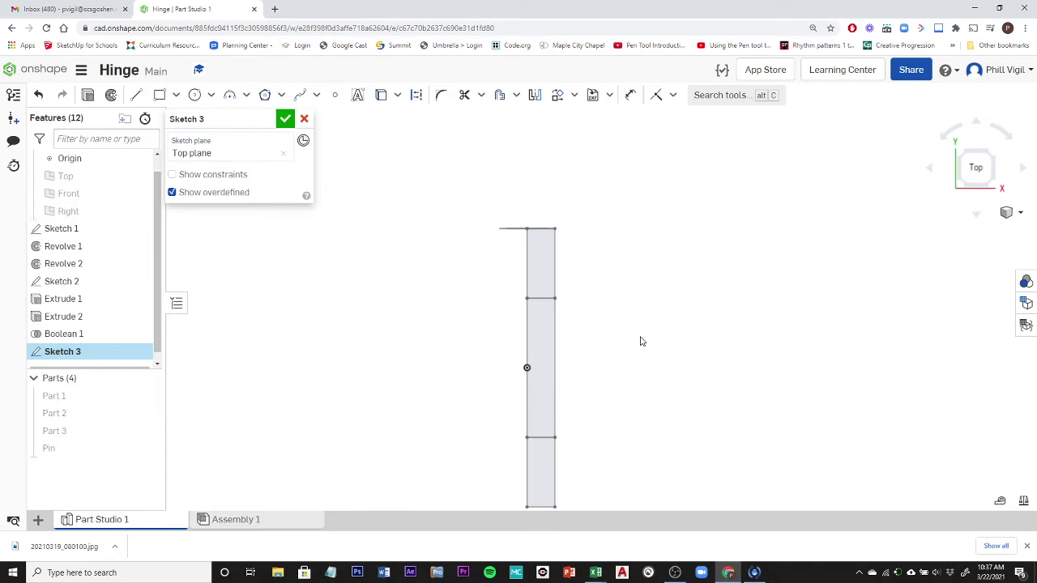
mouse_move(656, 383)
right_down()
mouse_move(611, 384)
mouse_move(624, 405)
mouse_move(643, 389)
mouse_move(640, 411)
mouse_move(648, 406)
right_up()
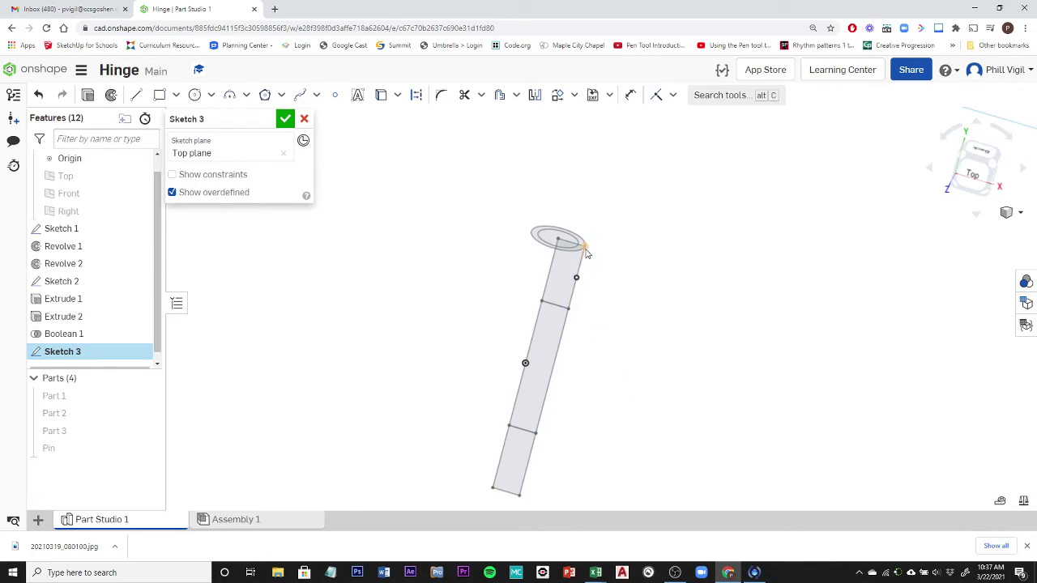
scroll(592, 265, up, 3)
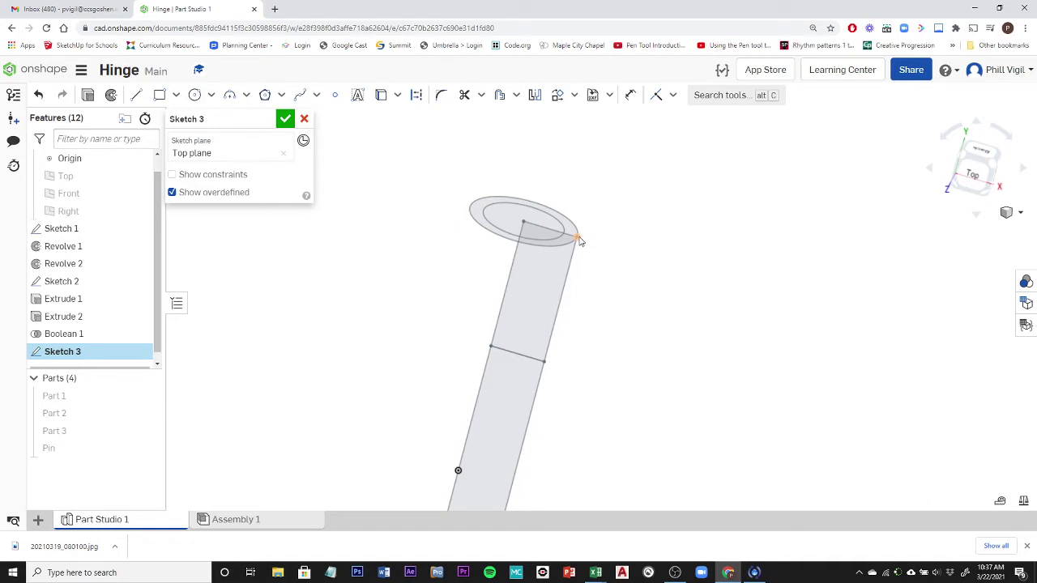
mouse_move(580, 241)
right_down()
mouse_move(539, 297)
mouse_move(567, 305)
right_up()
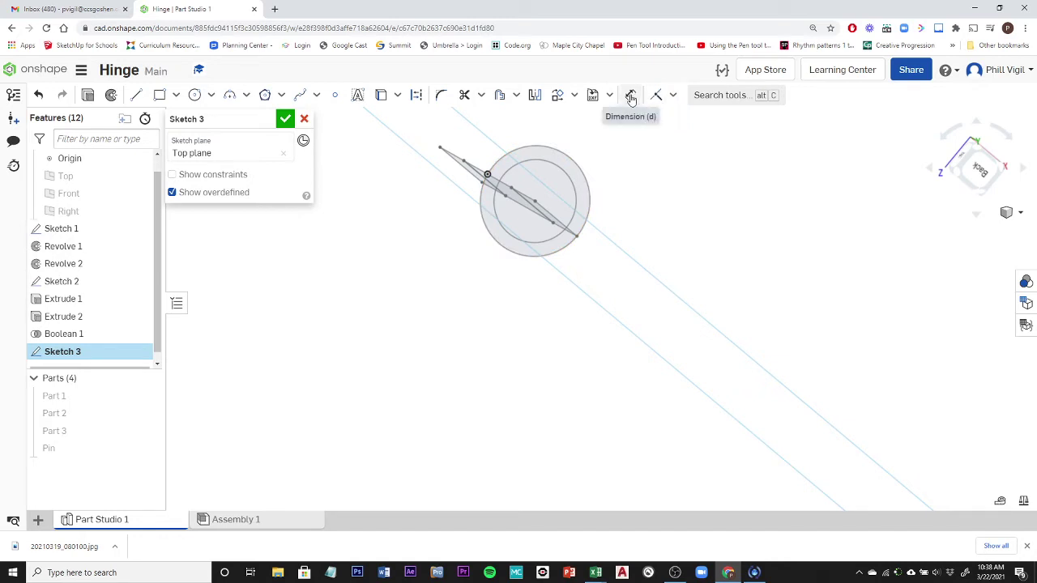
click(137, 95)
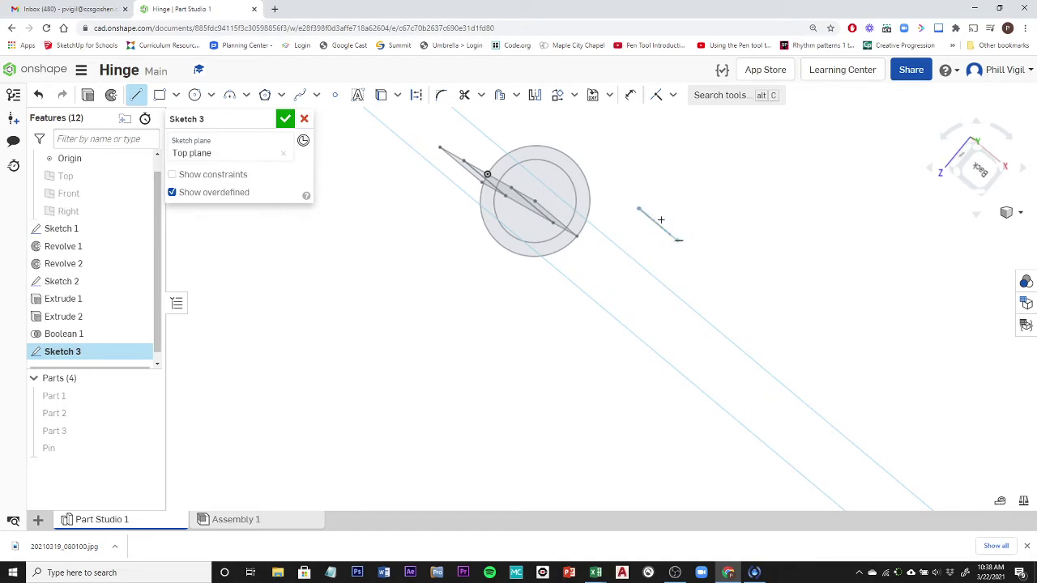
mouse_move(671, 221)
right_down()
mouse_move(683, 213)
mouse_move(656, 236)
mouse_move(652, 225)
mouse_move(637, 252)
mouse_move(655, 209)
mouse_move(647, 235)
right_up()
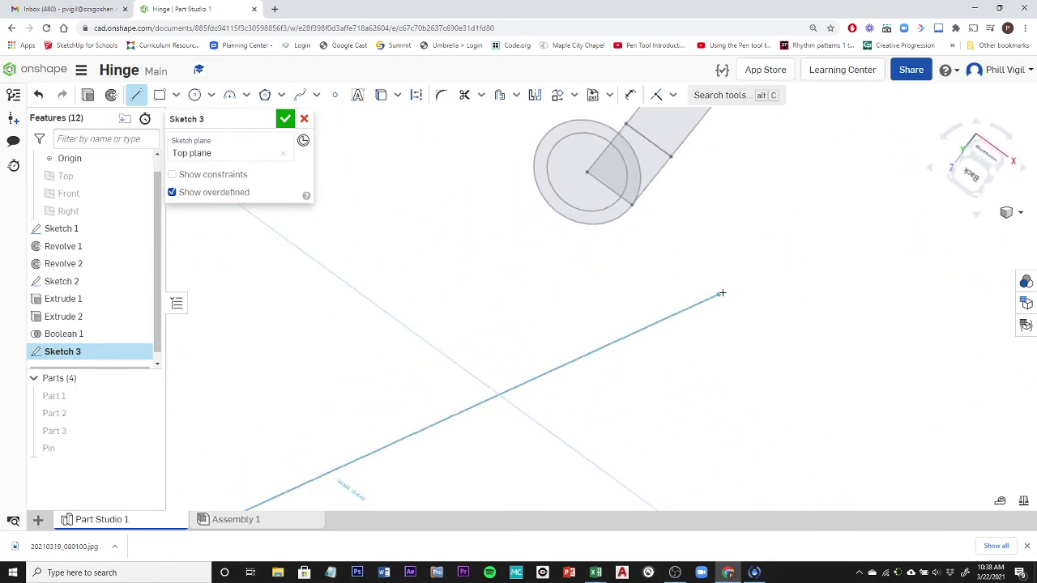
scroll(717, 292, down, 5)
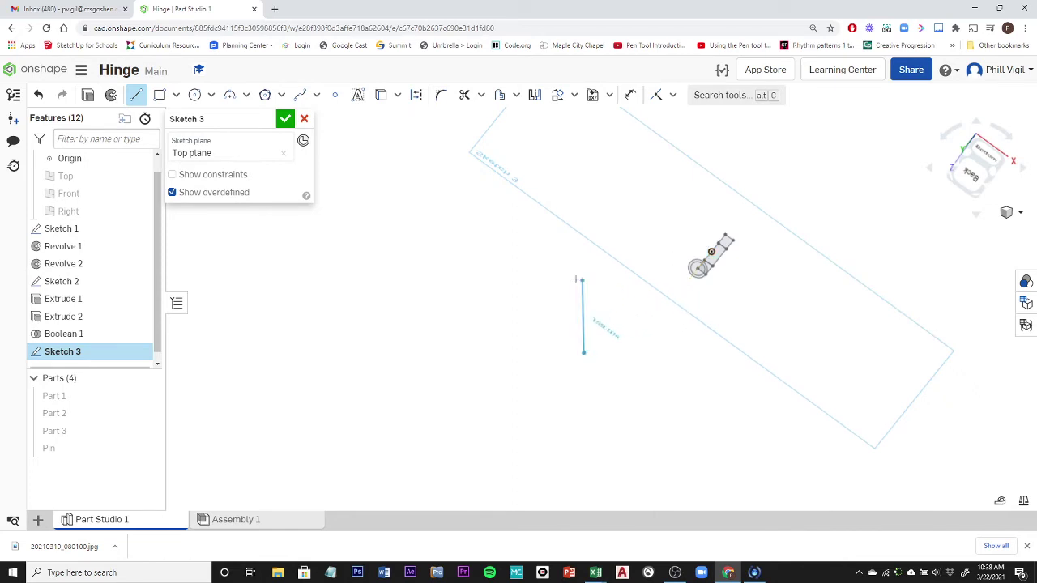
key(Escape)
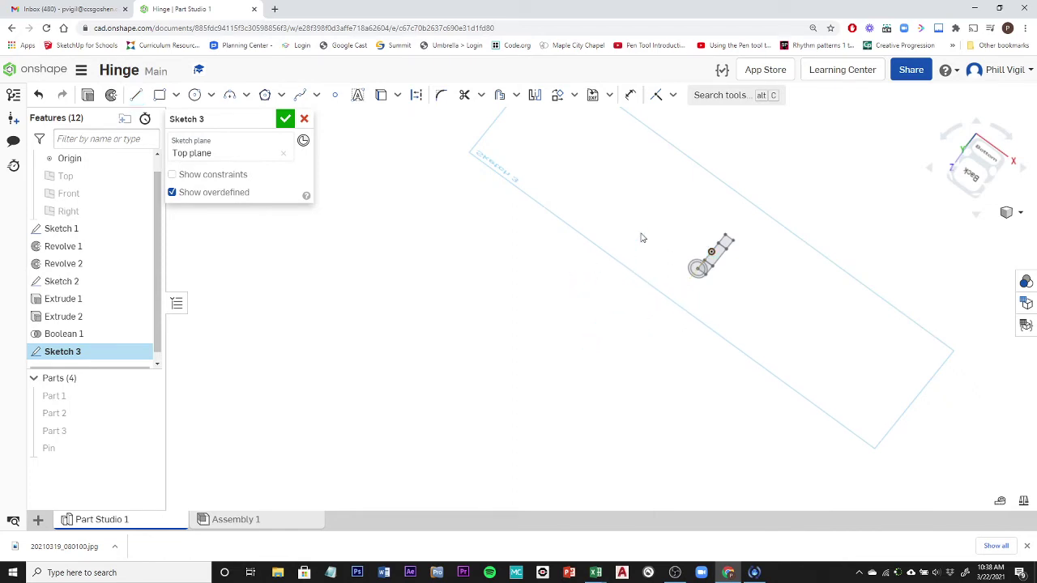
Project the inner circle at the knuckle end into the Top-plane sketch with the Use tool.
mouse_move(783, 257)
right_down()
mouse_move(746, 287)
mouse_move(789, 359)
mouse_move(705, 436)
mouse_move(764, 488)
right_up()
scroll(735, 214, up, 4)
scroll(736, 214, up, 4)
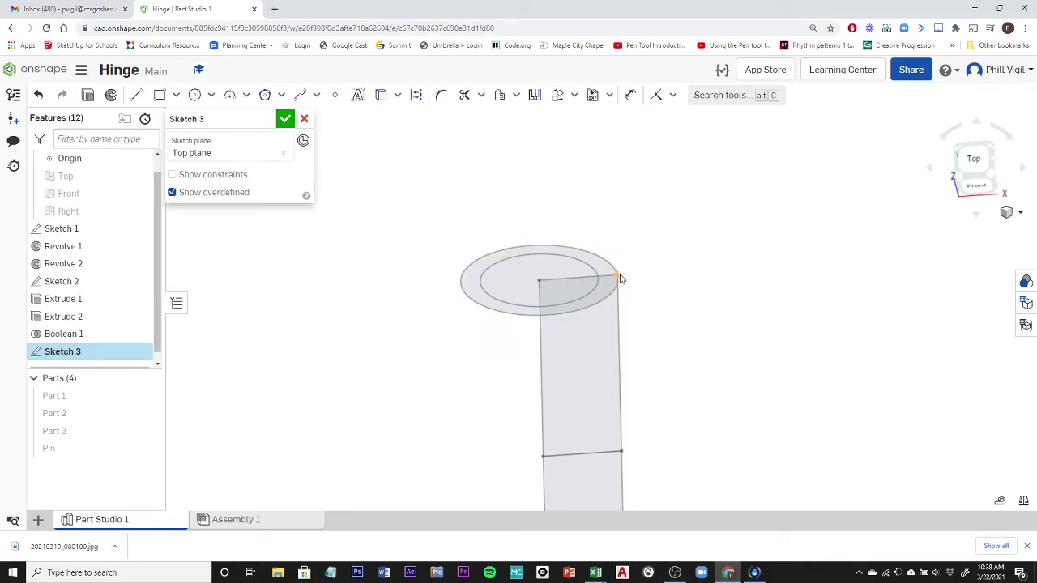
scroll(620, 278, up, 3)
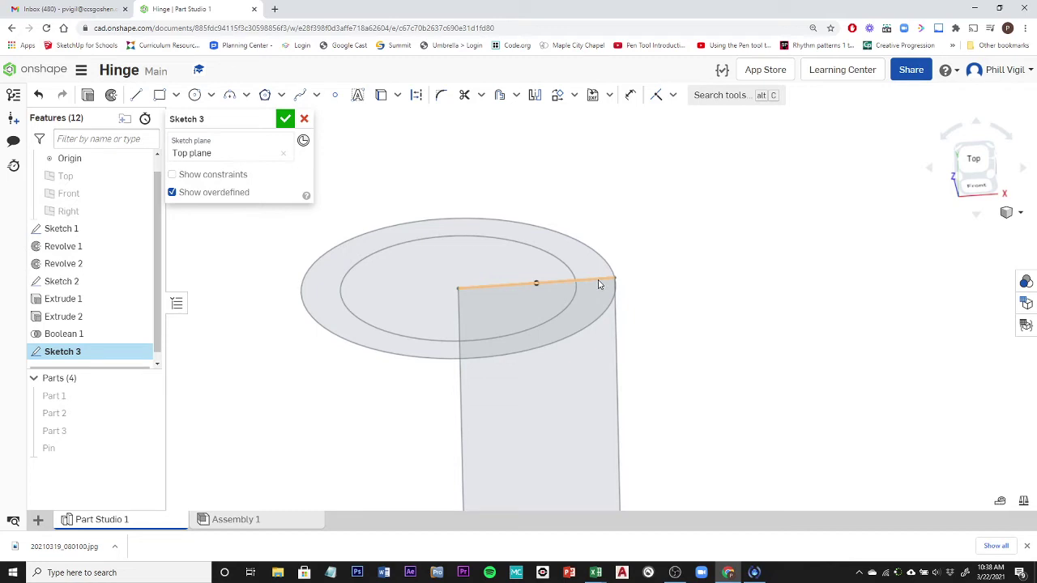
click(159, 97)
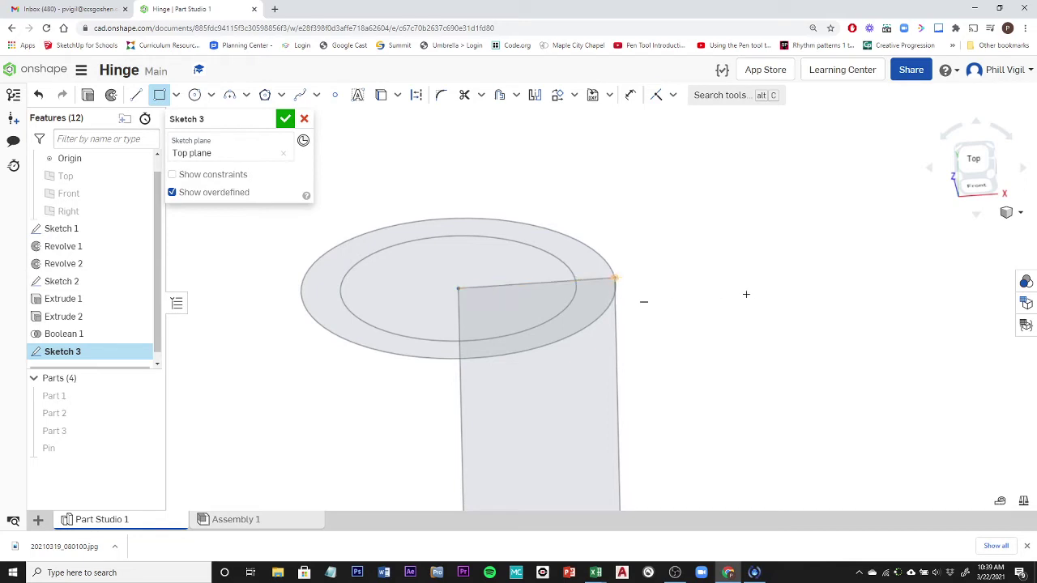
right_drag(781, 294, 773, 331)
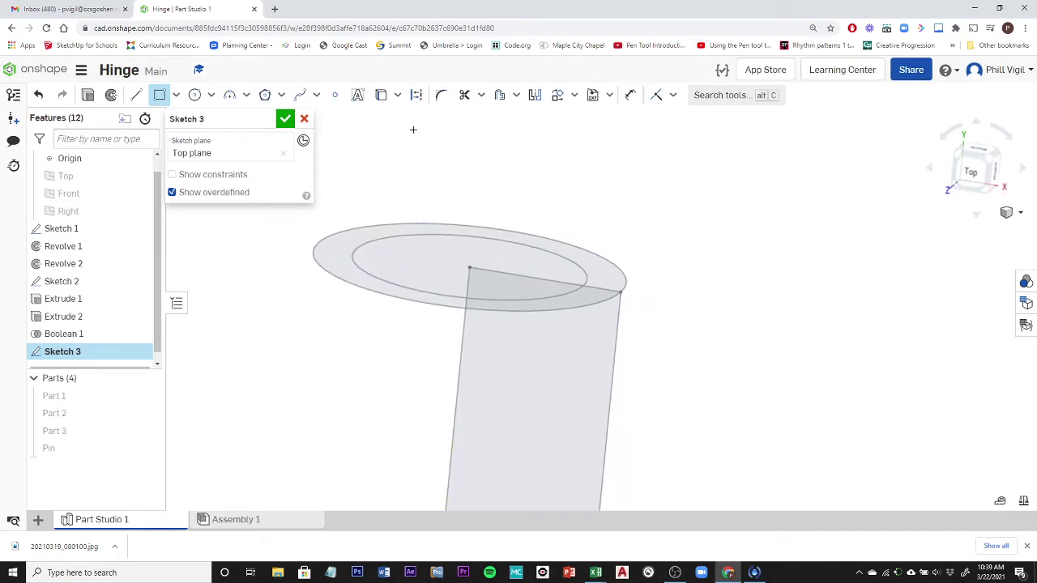
click(381, 96)
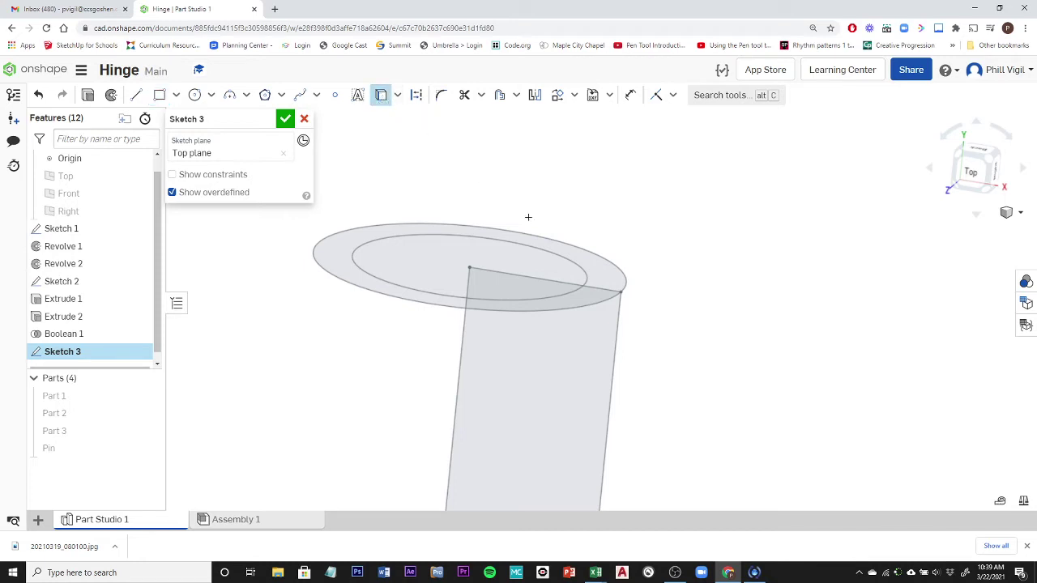
click(585, 273)
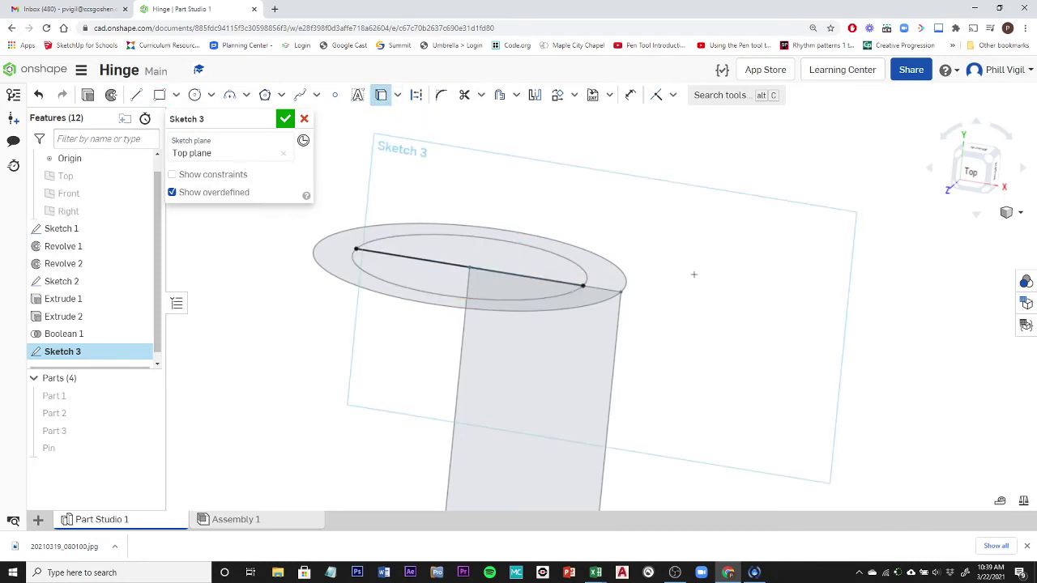
right_drag(697, 326, 710, 280)
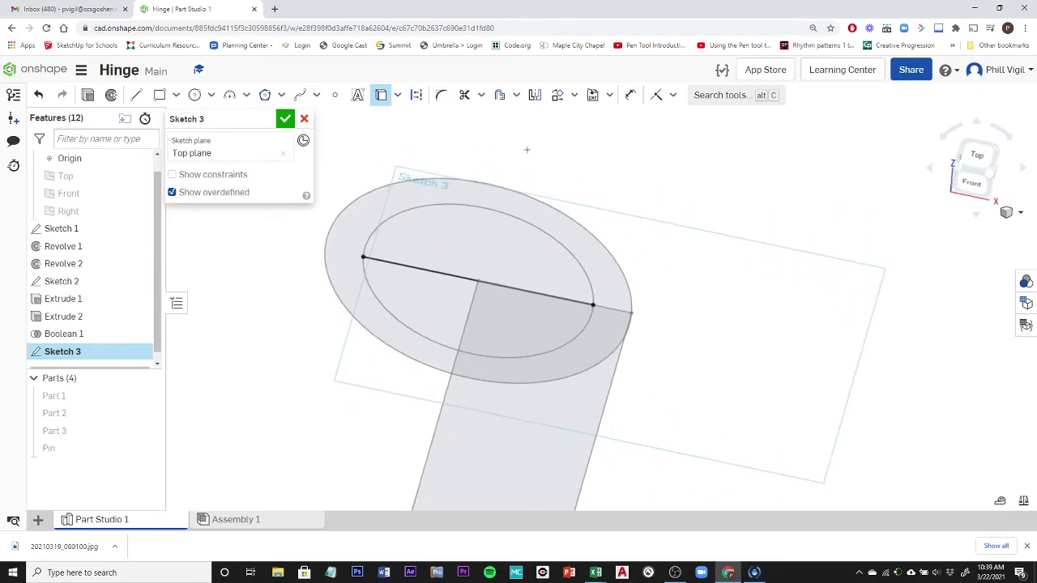
Draw a corner rectangle about 29 mm wide from the projected line's endpoint, running 100 mm along the hinge axis to the knuckles' far end.
key(g)
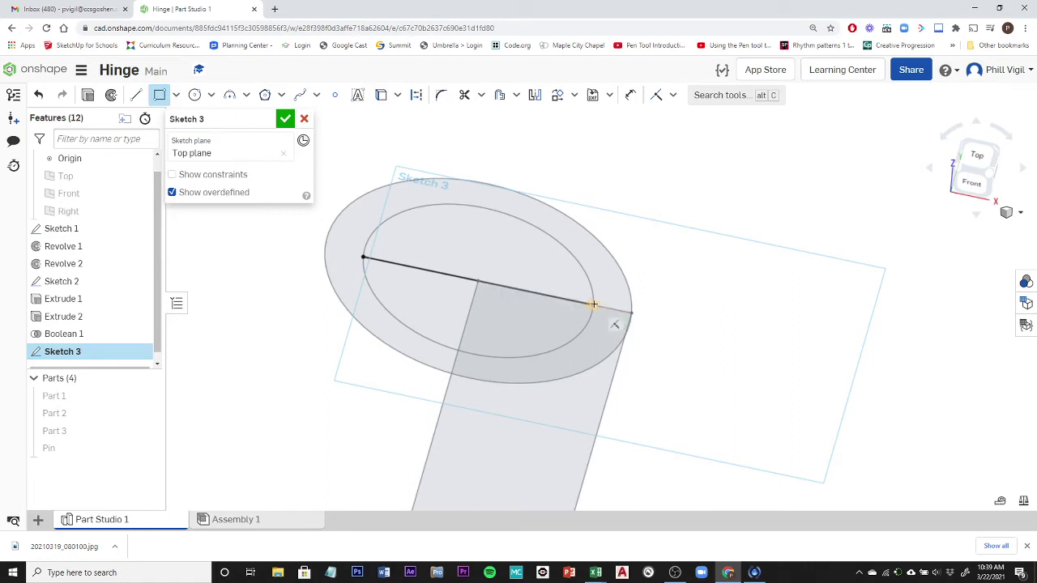
click(594, 304)
scroll(711, 354, down, 6)
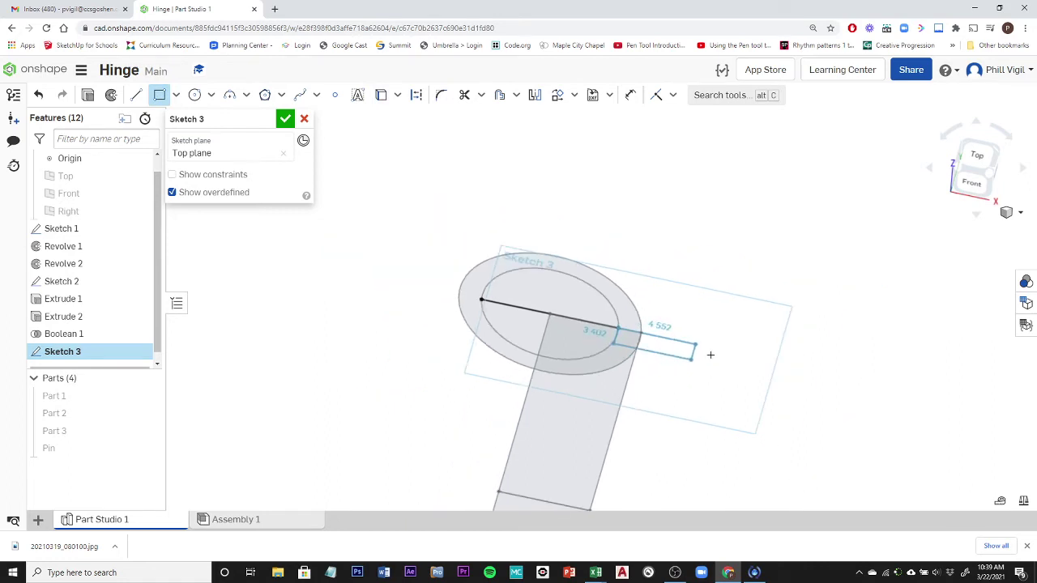
scroll(767, 333, down, 3)
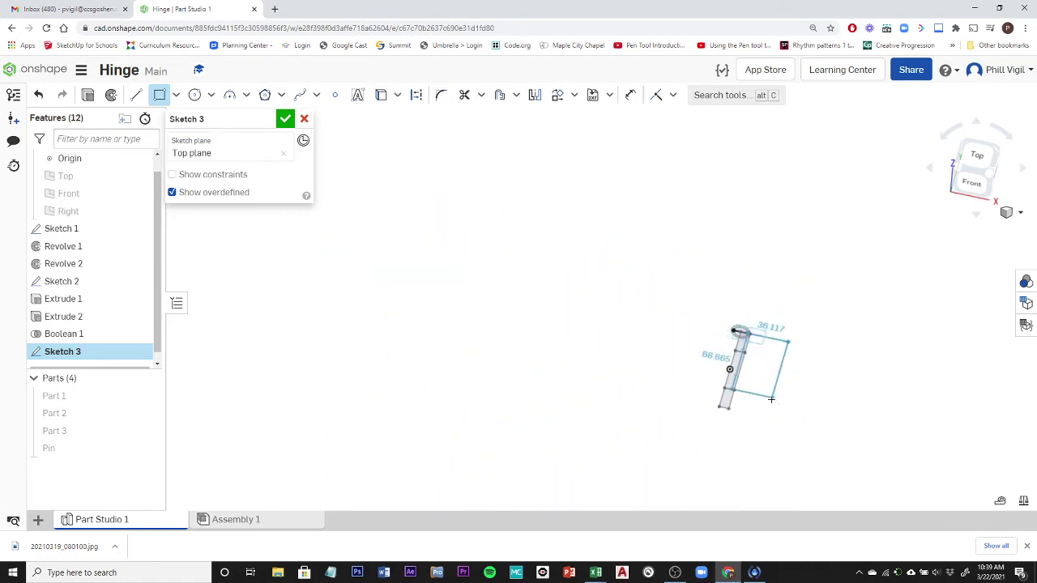
scroll(742, 417, up, 5)
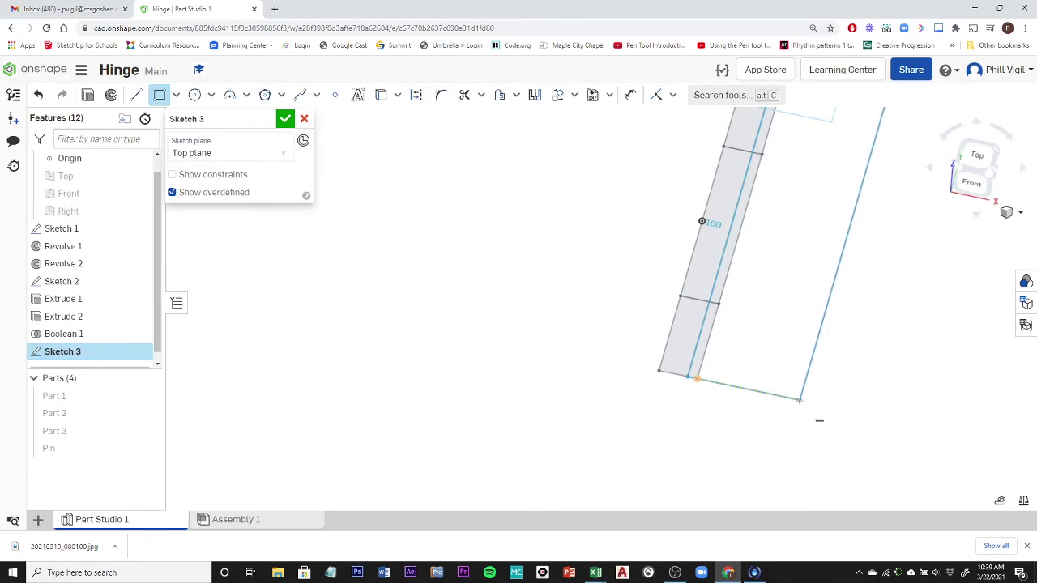
click(799, 399)
scroll(799, 399, down, 4)
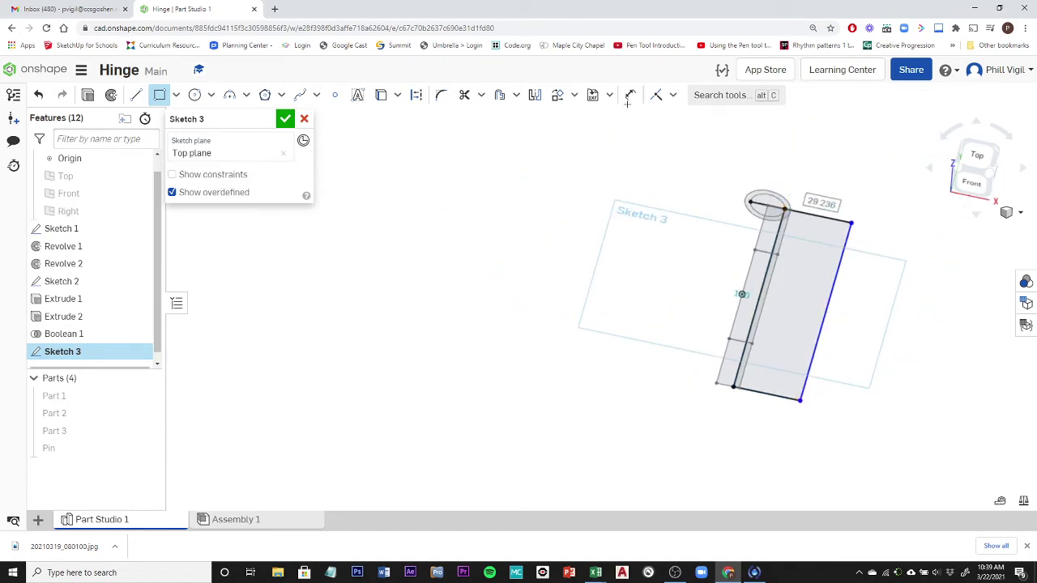
Dimension the rectangle to 100 mm long and 50 mm wide.
click(630, 96)
click(824, 322)
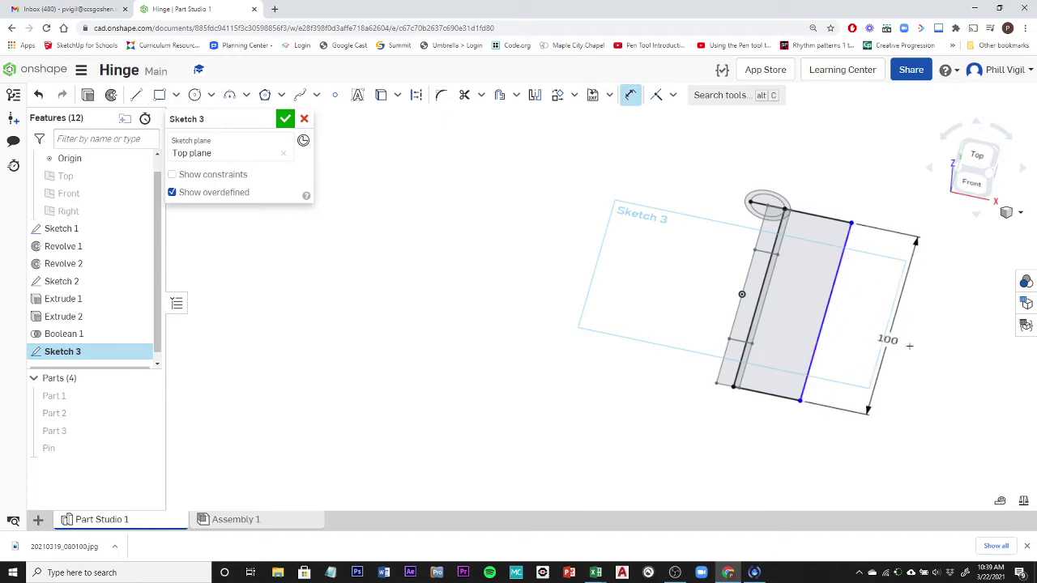
click(936, 332)
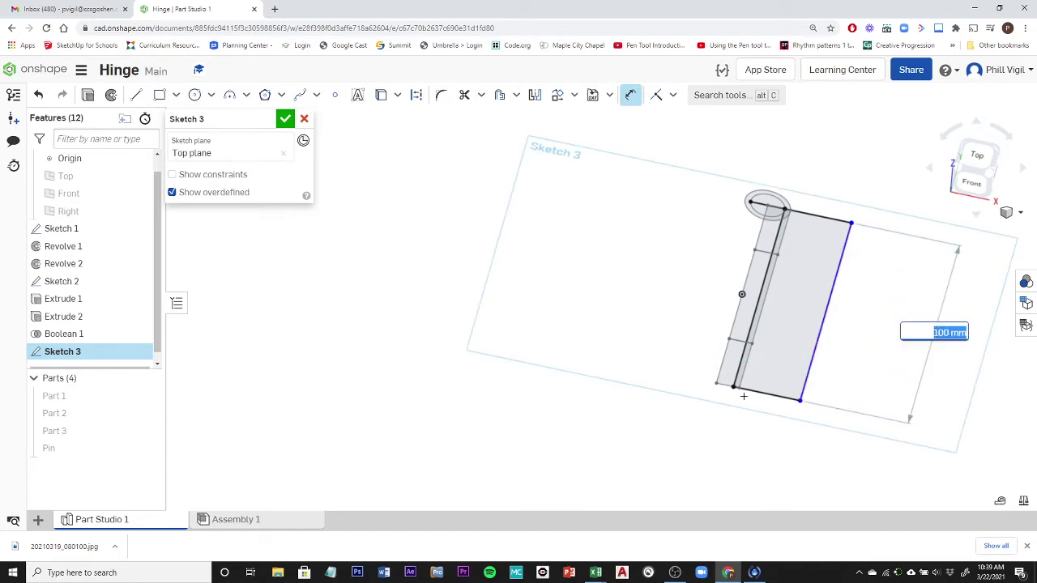
click(819, 217)
click(833, 173)
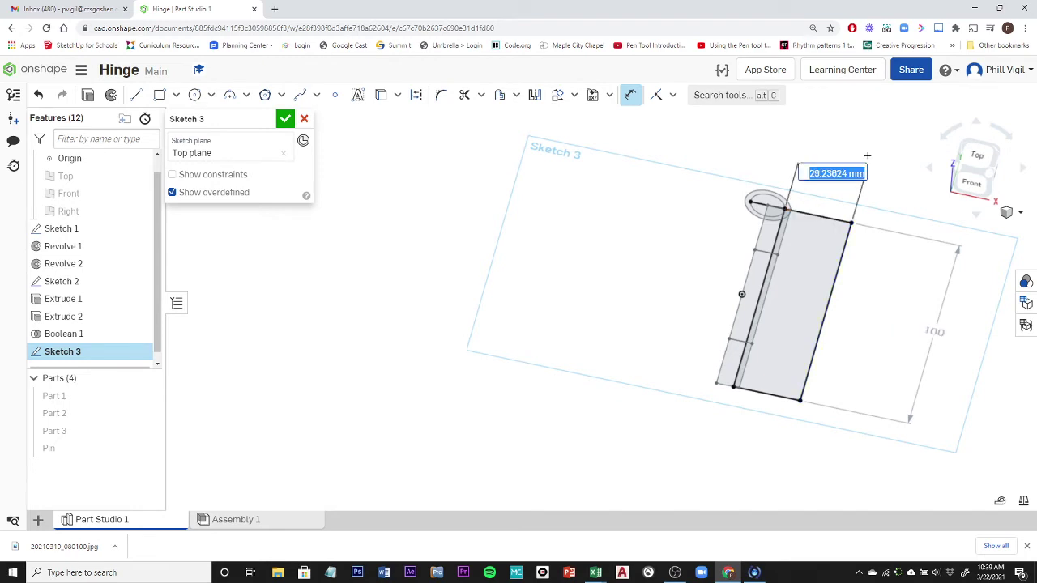
text(5)
key(Return)
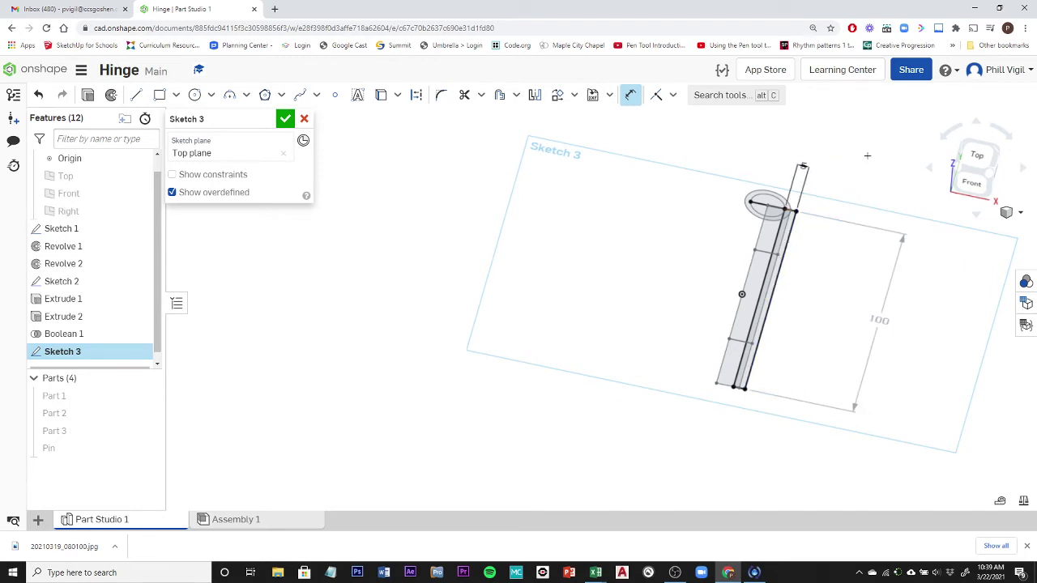
key(Escape)
double_click(803, 166)
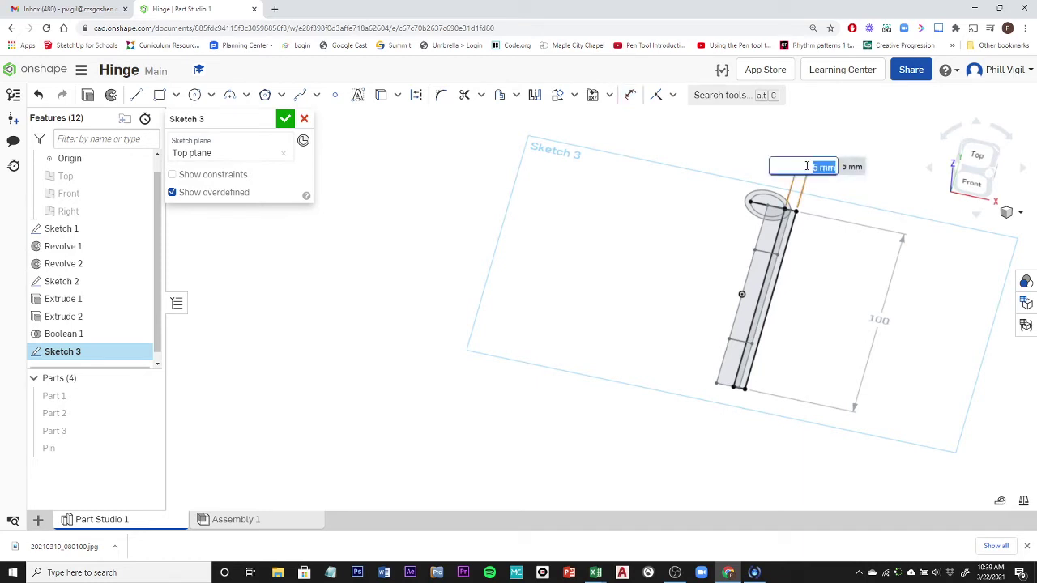
text(50)
key(Return)
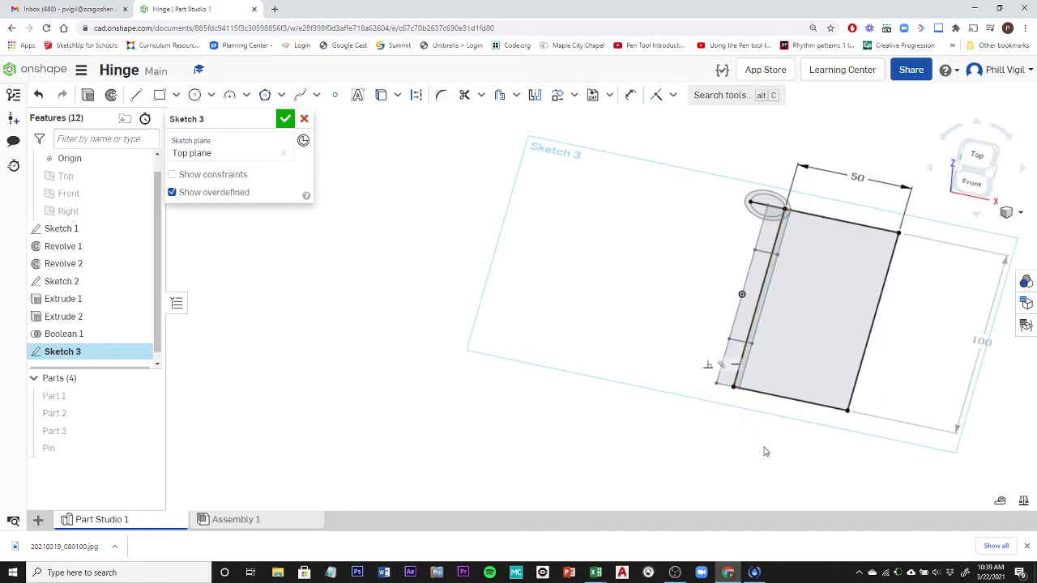
Mirror the rectangle's four sides across the hinge axis line to form the opposite leaf, and finish the sketch.
right_drag(797, 461, 803, 467)
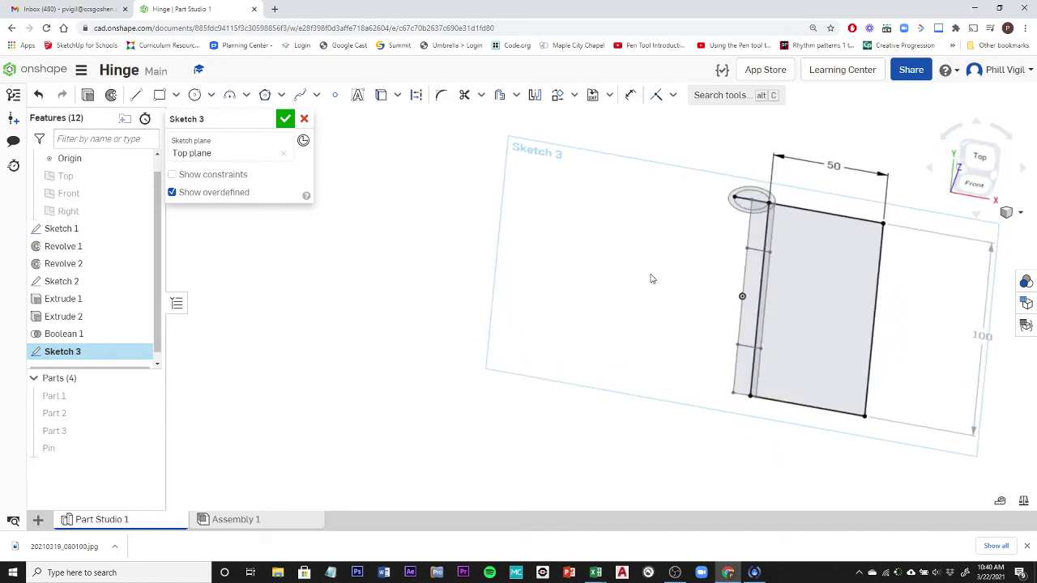
click(536, 96)
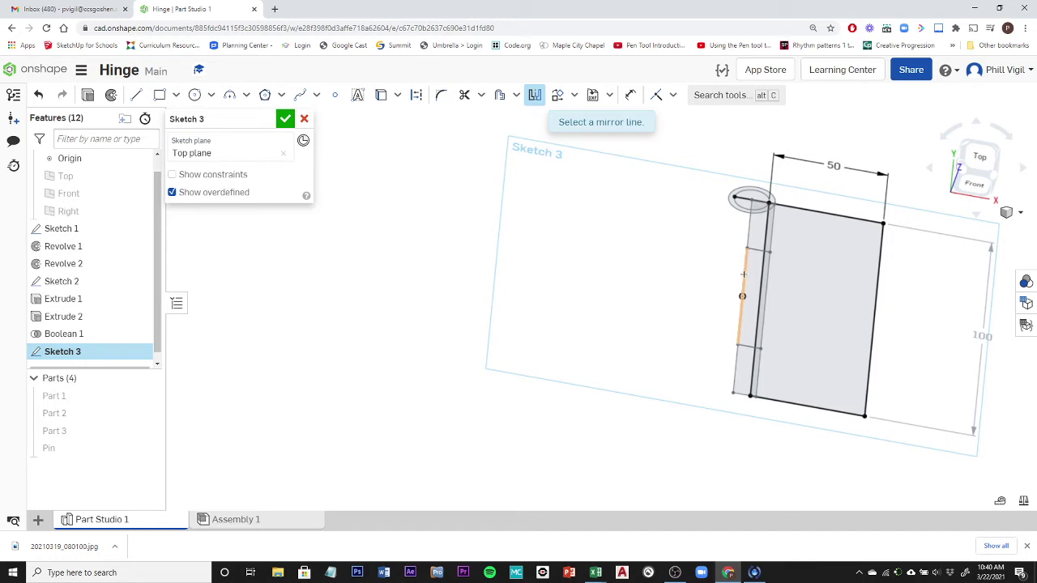
click(744, 275)
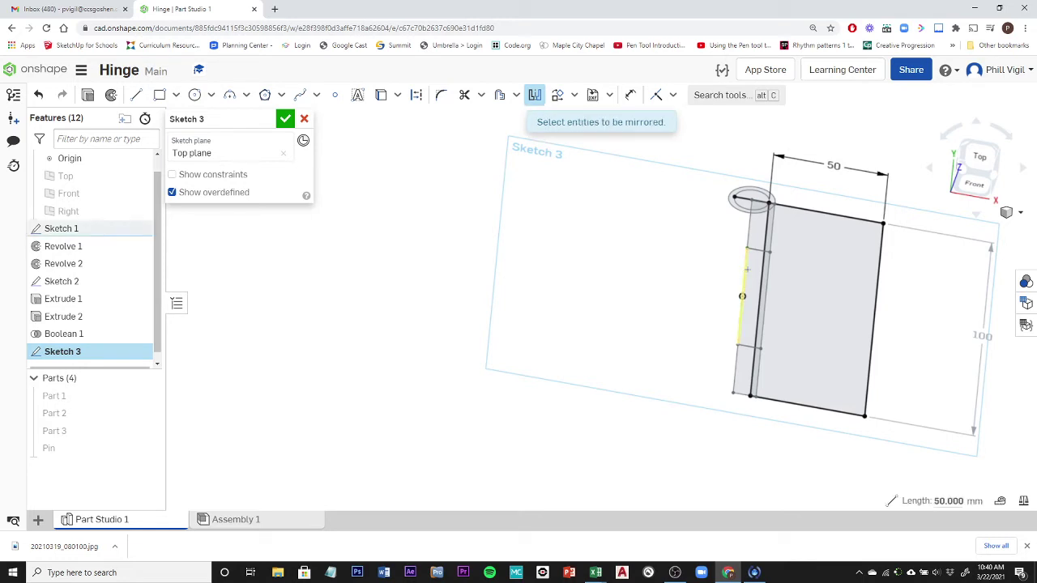
click(809, 211)
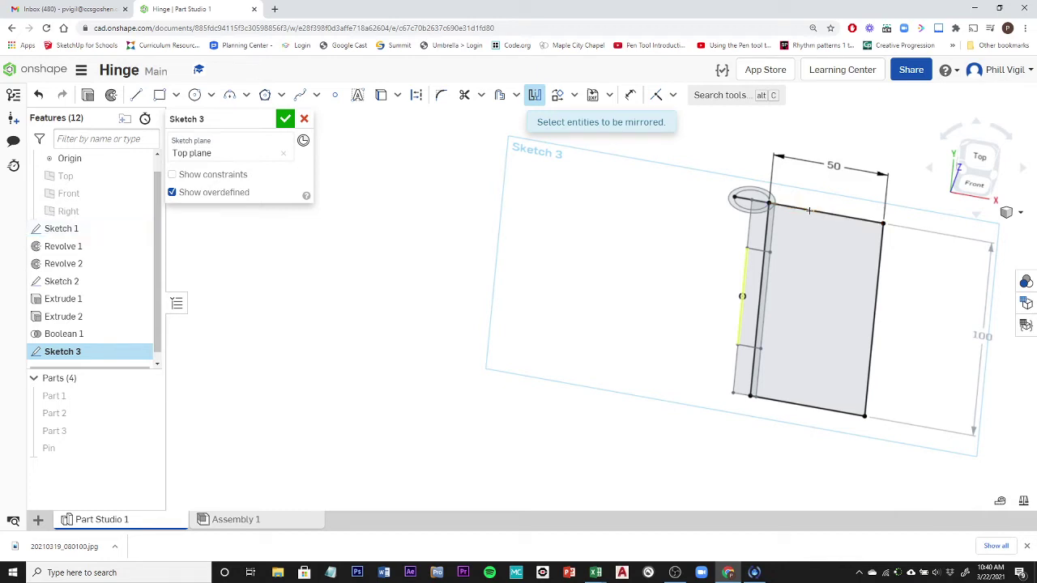
click(861, 354)
click(830, 412)
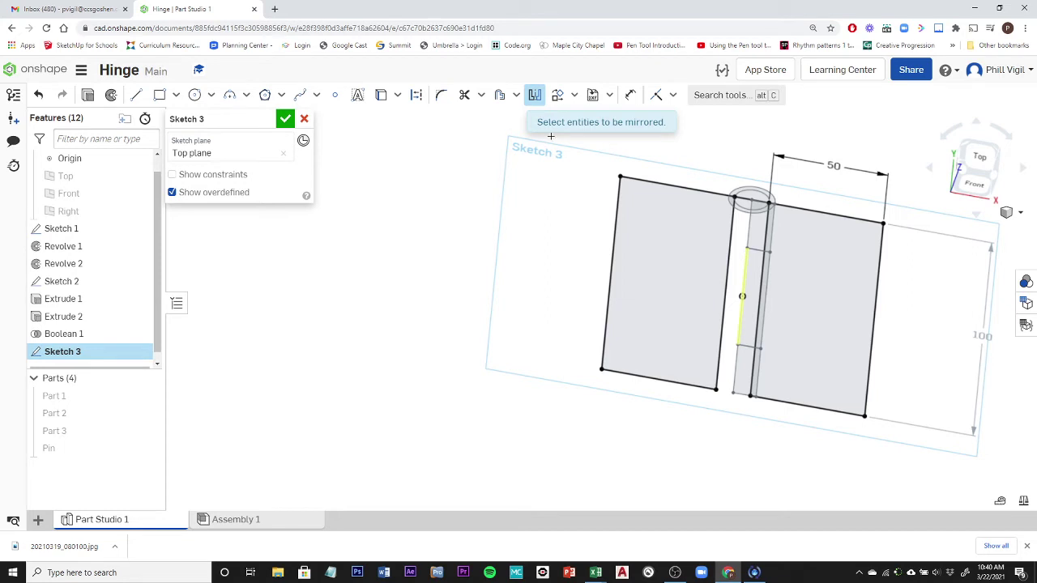
click(285, 119)
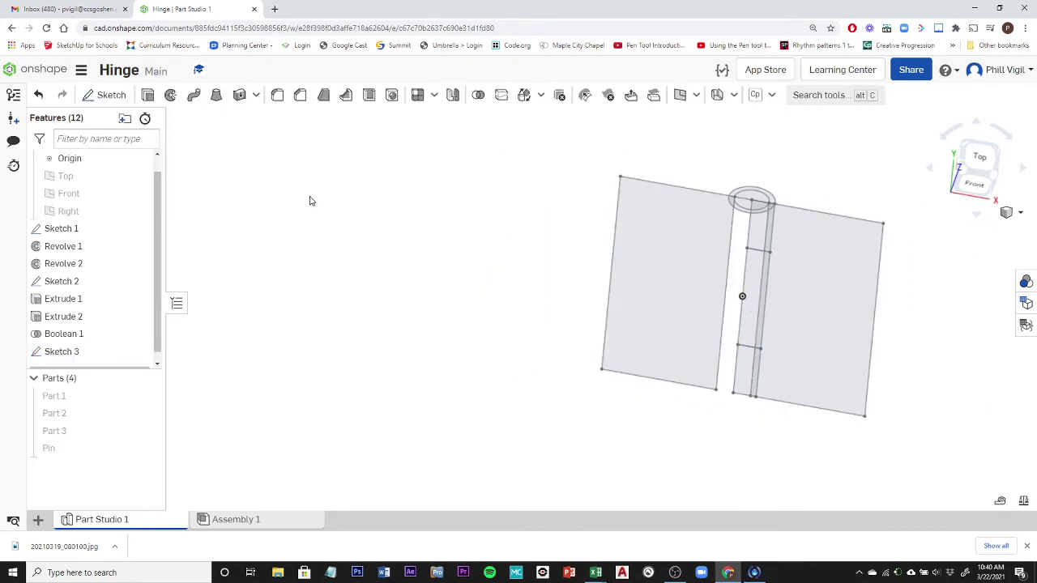
Extrude both leaf rectangles as new solids, symmetric about the sketch plane, with a depth of 3 mm.
click(148, 95)
click(649, 312)
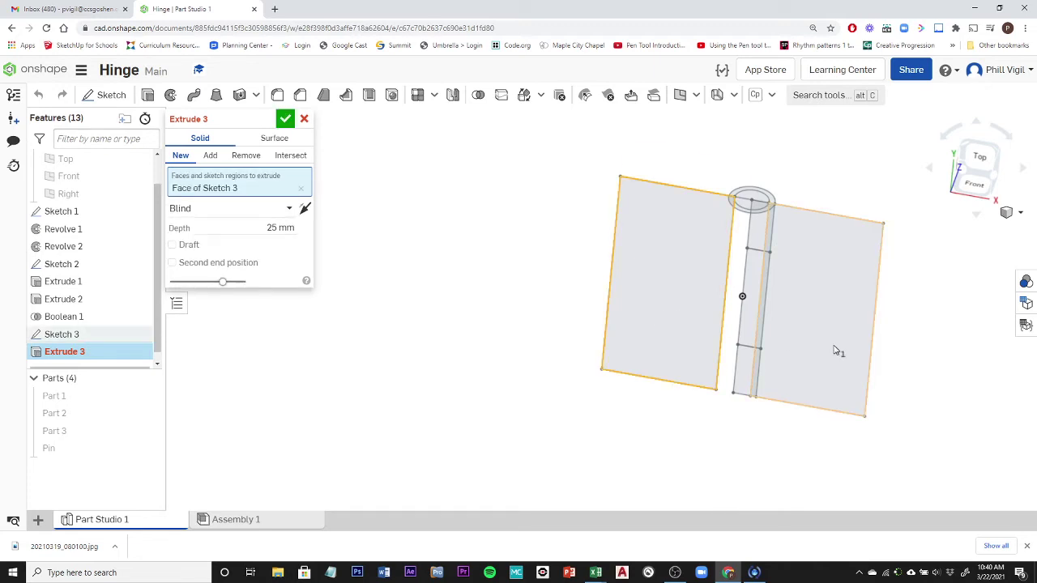
click(835, 357)
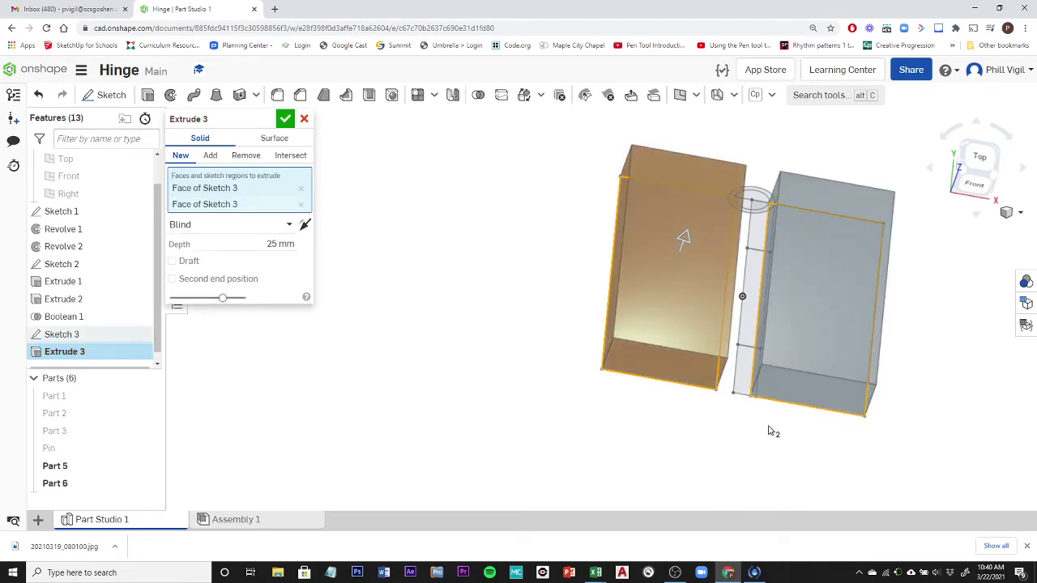
right_drag(767, 430, 749, 384)
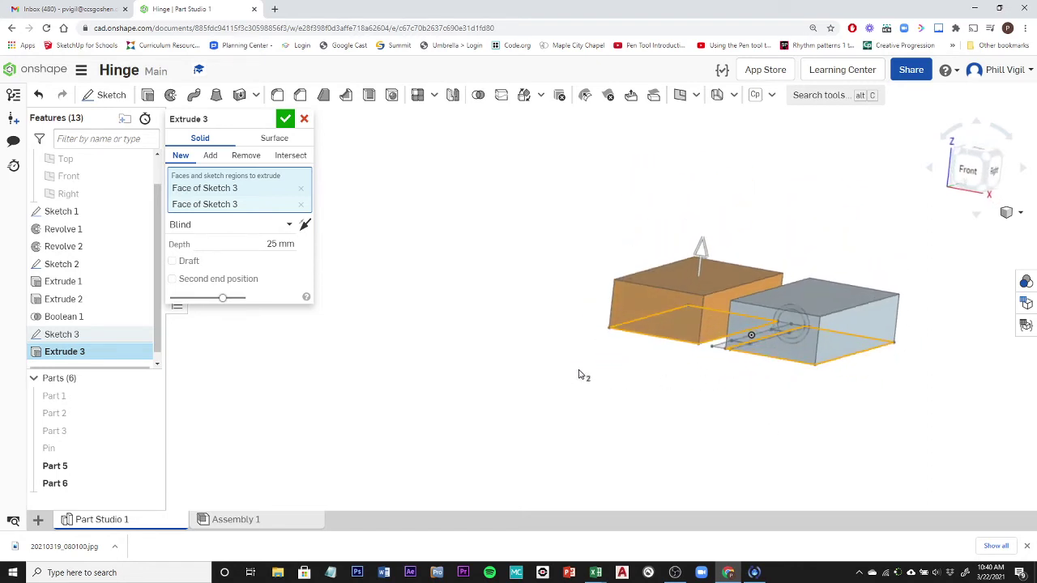
click(227, 225)
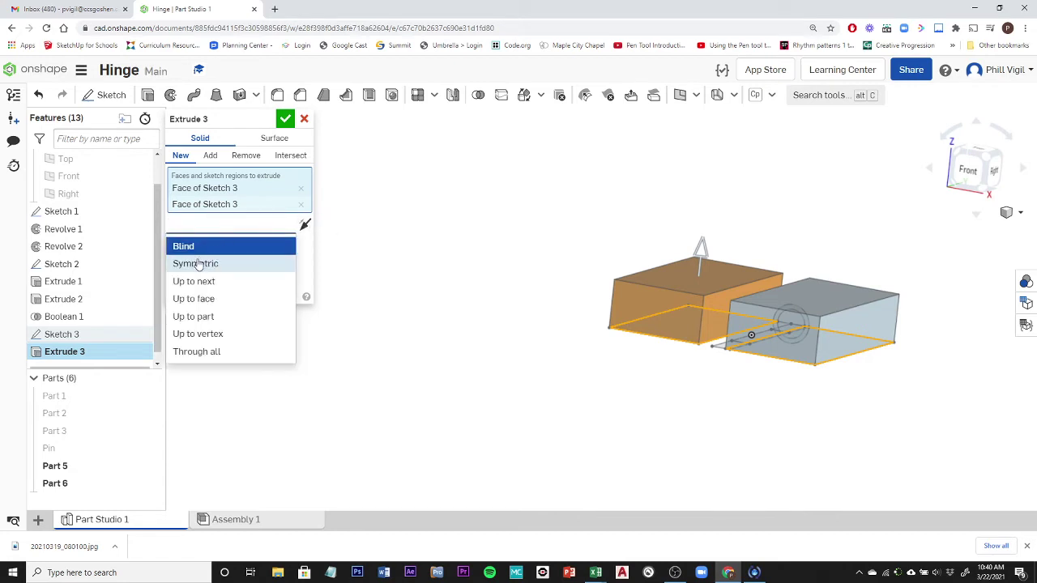
click(195, 264)
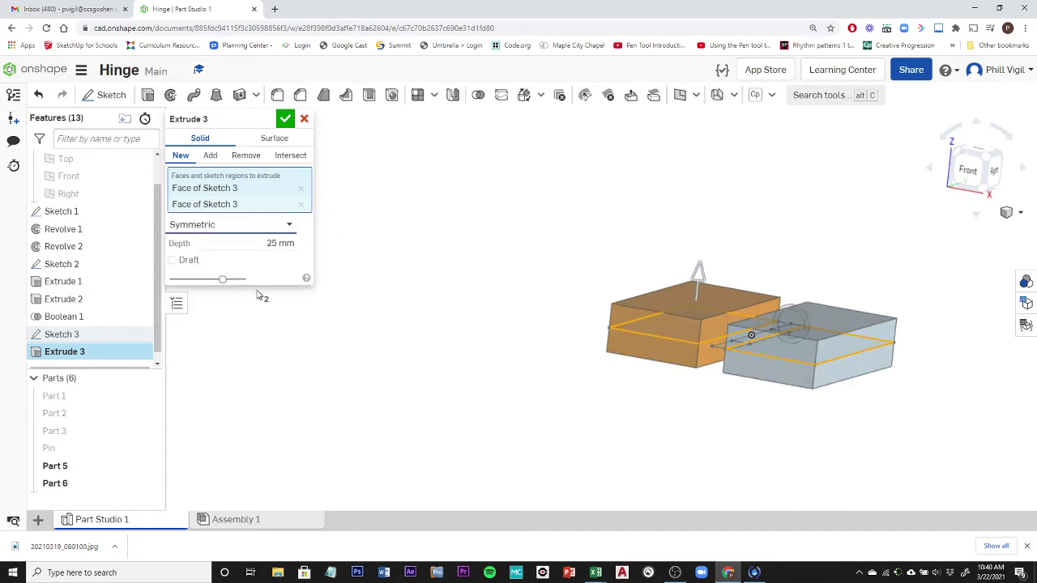
click(280, 243)
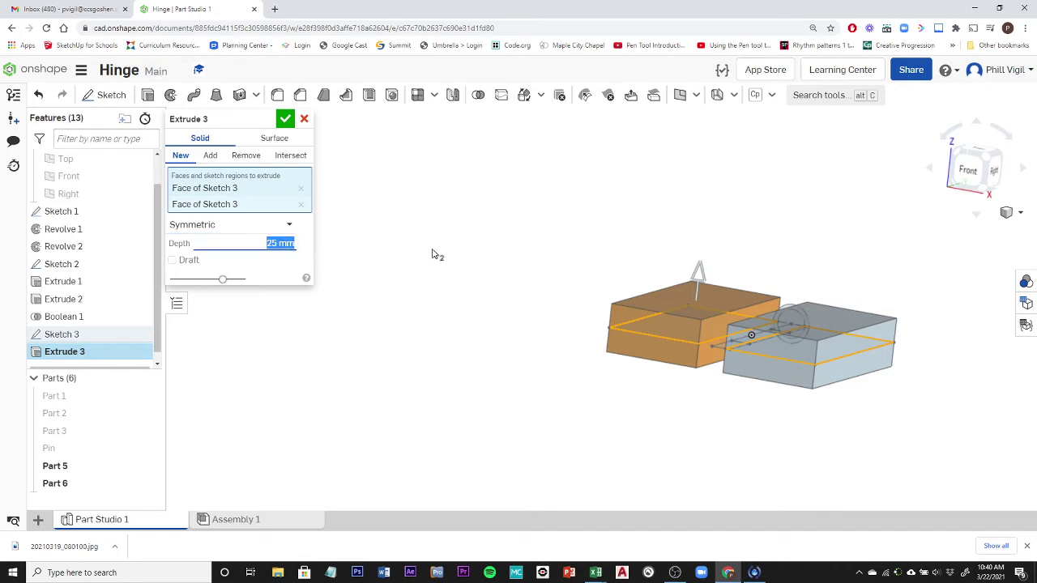
text(3)
key(Return)
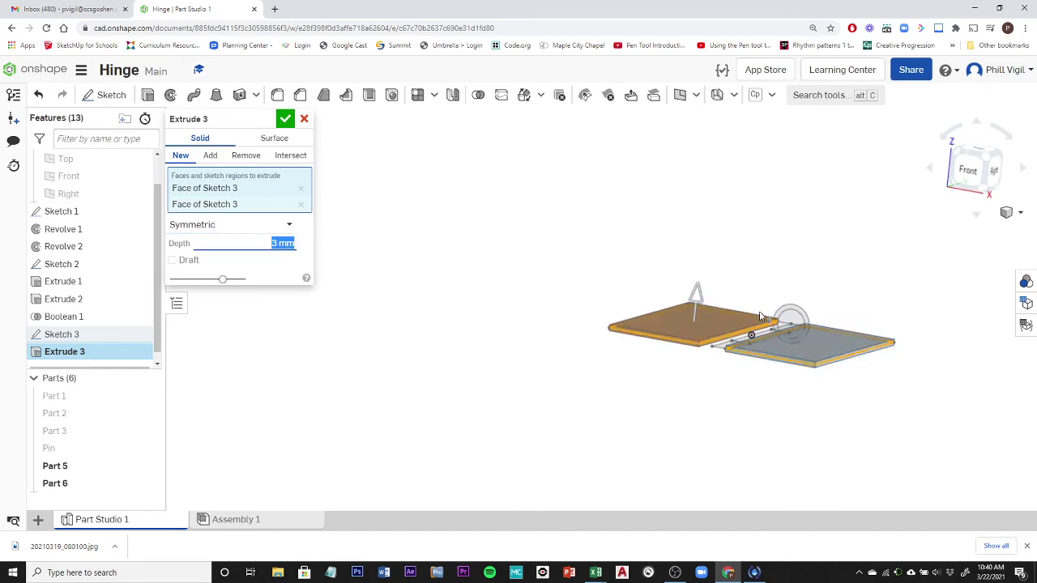
right_drag(757, 241, 731, 245)
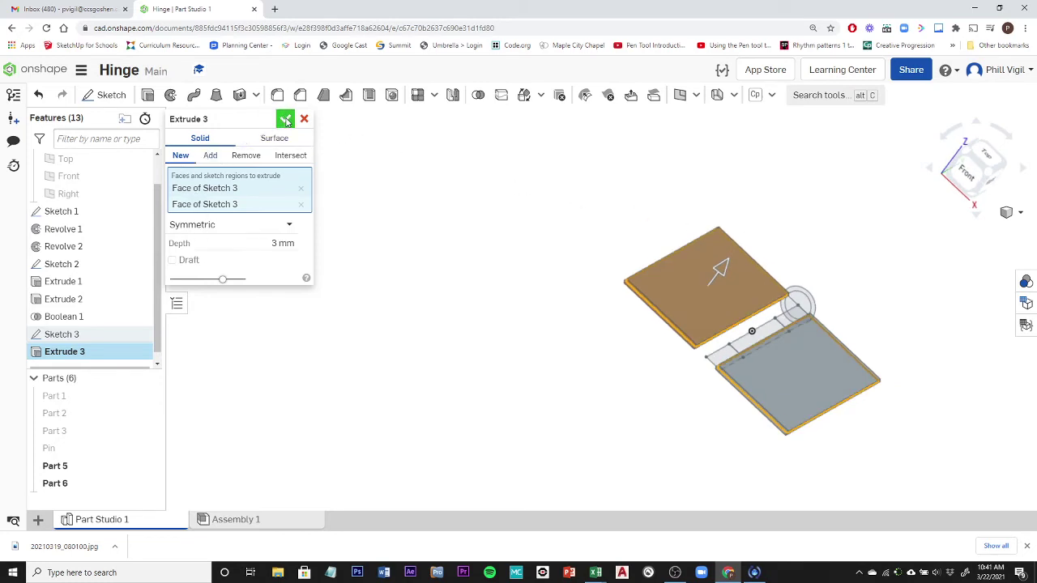
click(285, 119)
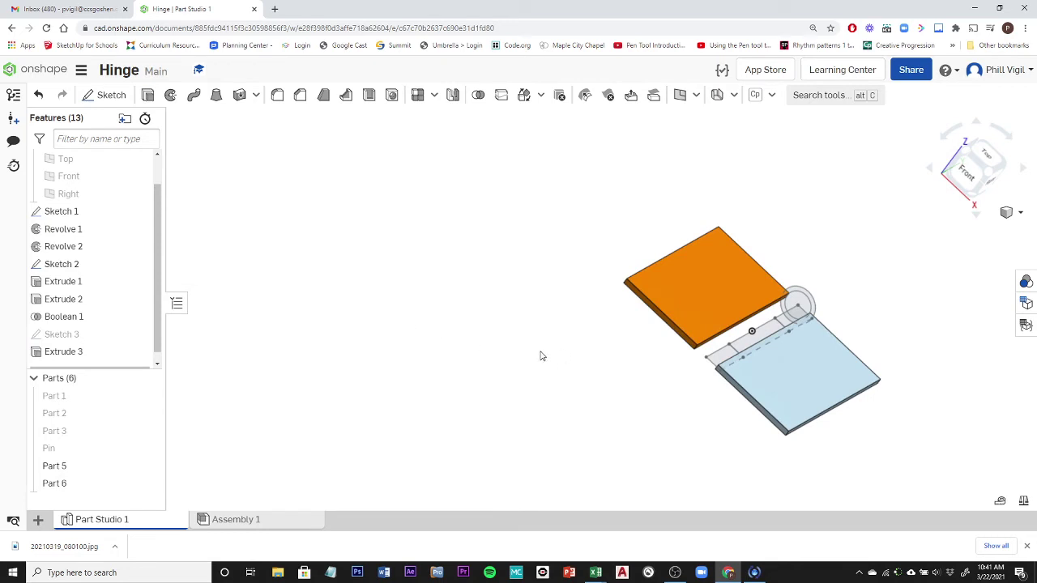
Show the two hidden end knuckles, Part 1 and Part 2, alongside the leaves.
key(shift+7)
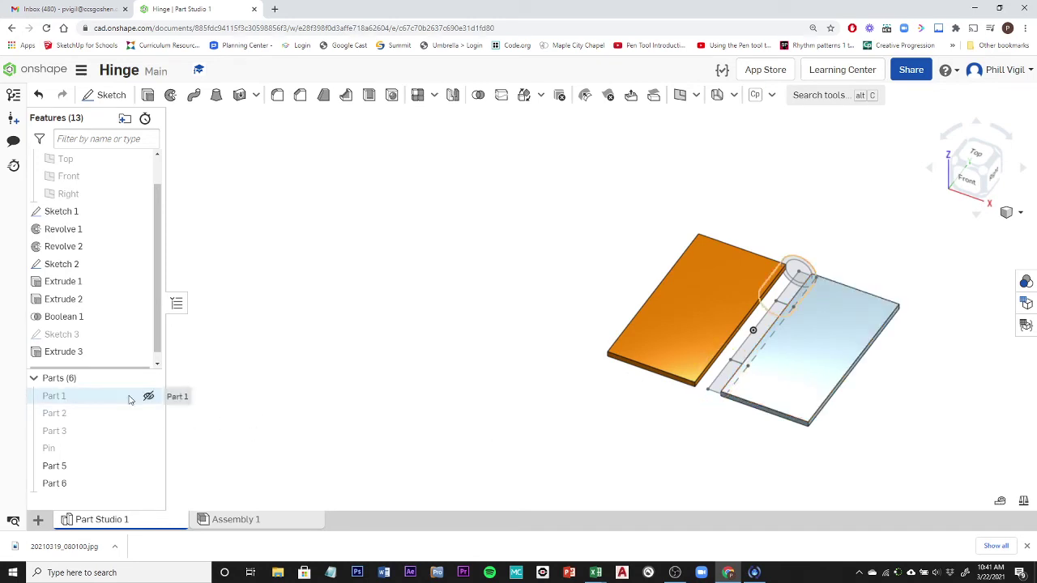
click(148, 397)
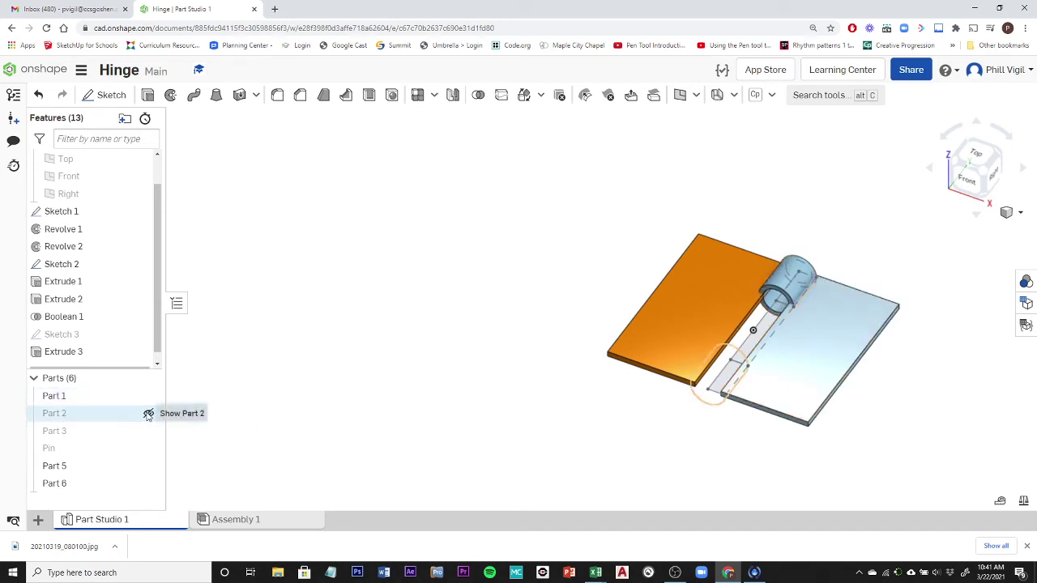
click(149, 414)
mouse_move(437, 493)
right_down()
mouse_move(430, 514)
mouse_move(434, 501)
right_up()
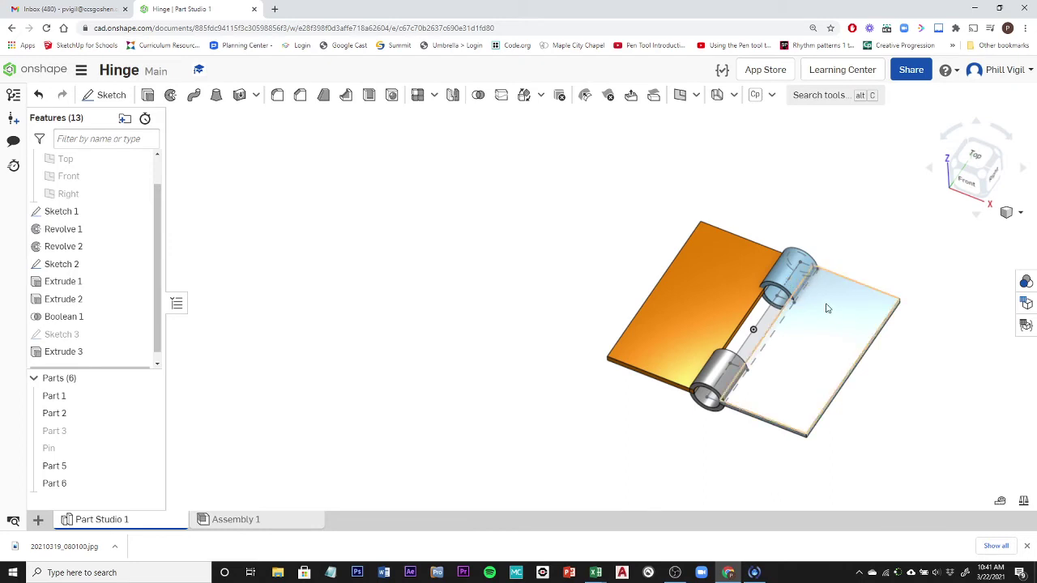
Set up a Boolean union of the right leaf, Part 5, with the end knuckle Part 1.
click(478, 95)
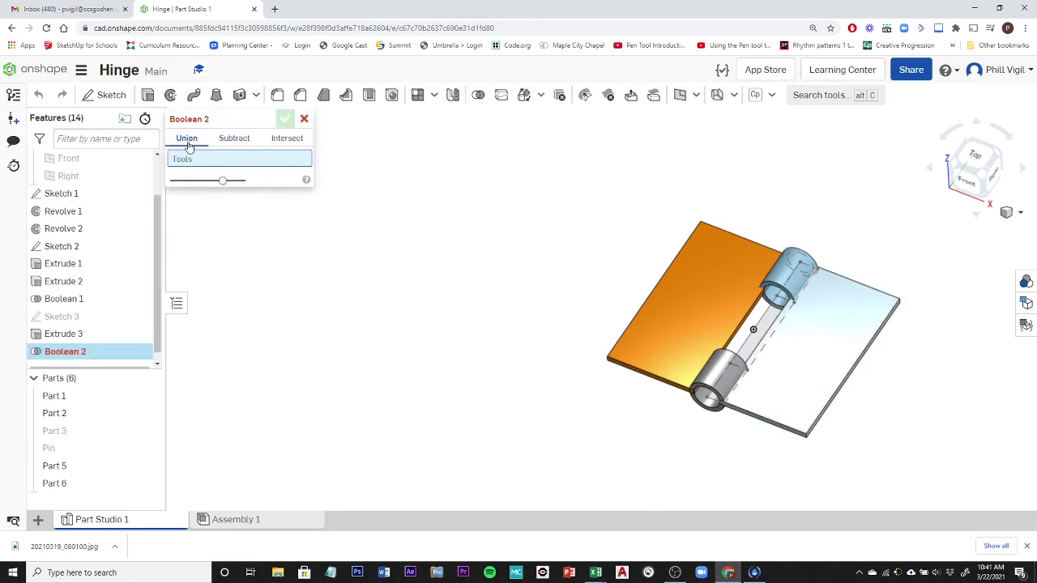
click(63, 473)
click(74, 397)
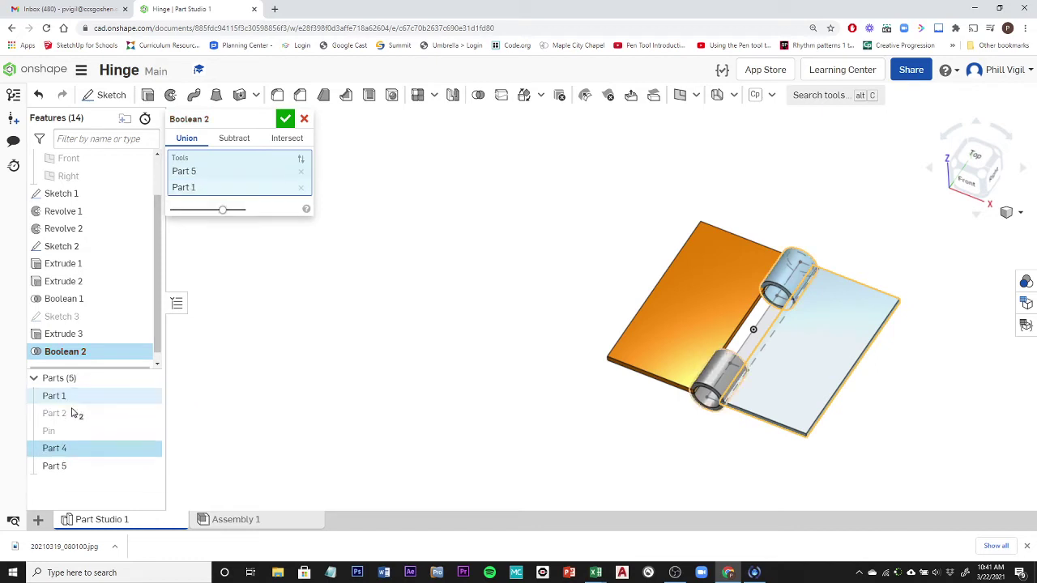
click(72, 413)
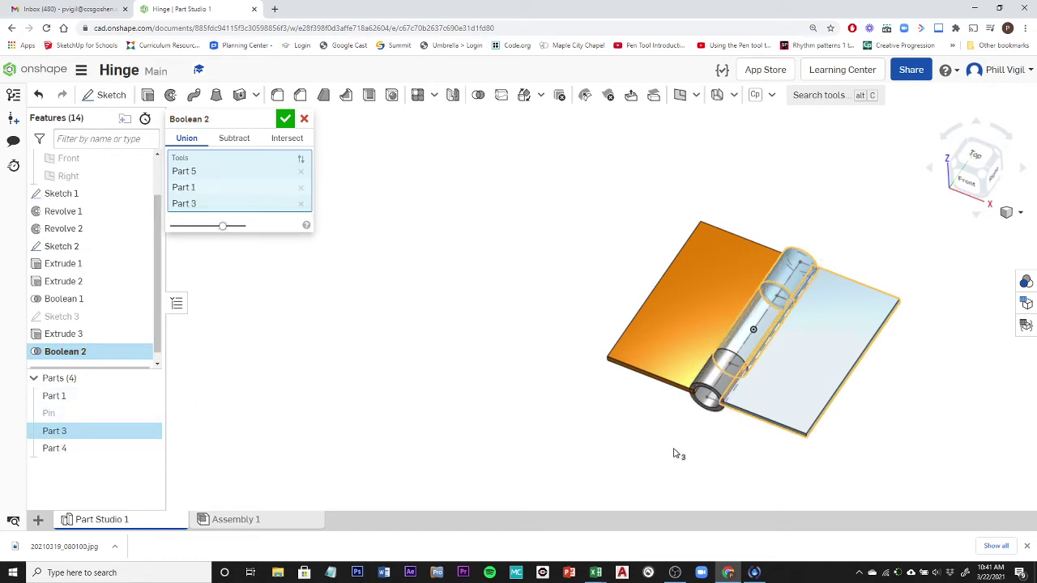
mouse_move(678, 454)
right_down()
mouse_move(664, 473)
mouse_move(690, 469)
right_up()
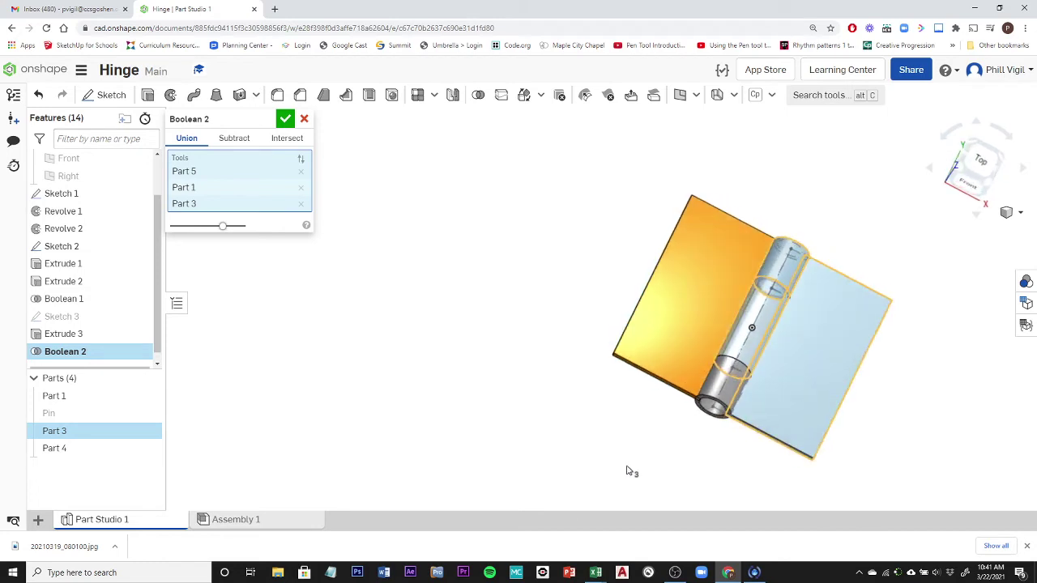
click(301, 204)
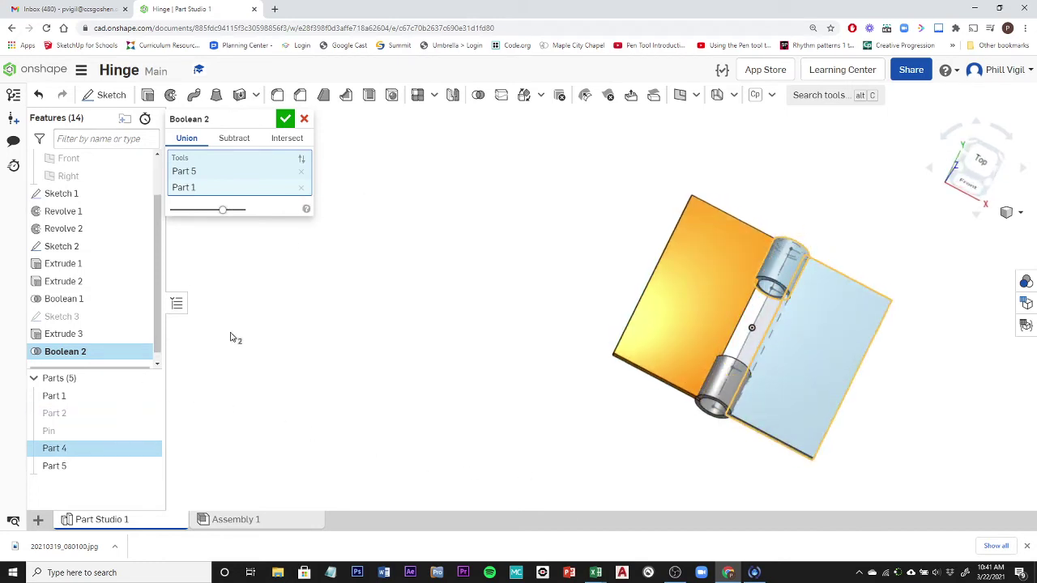
click(69, 415)
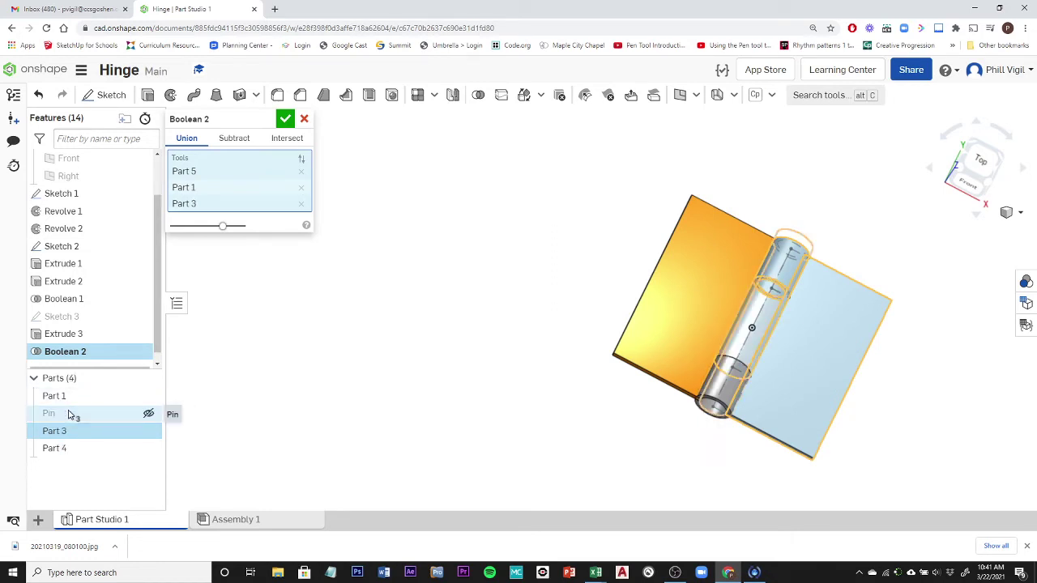
click(301, 204)
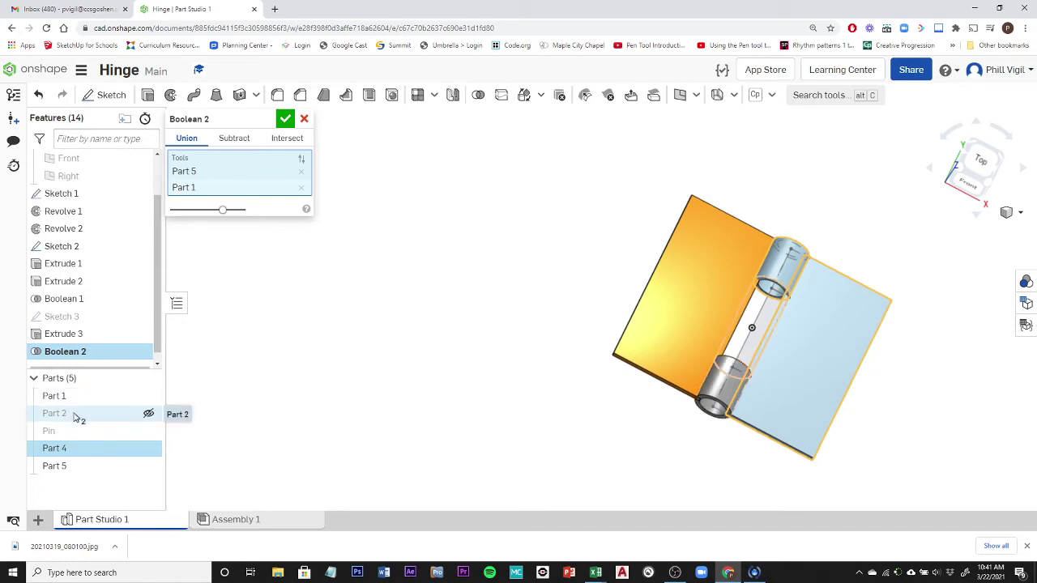
Add the other end knuckle, Part 2, to the right leaf's union and complete the Boolean.
click(71, 454)
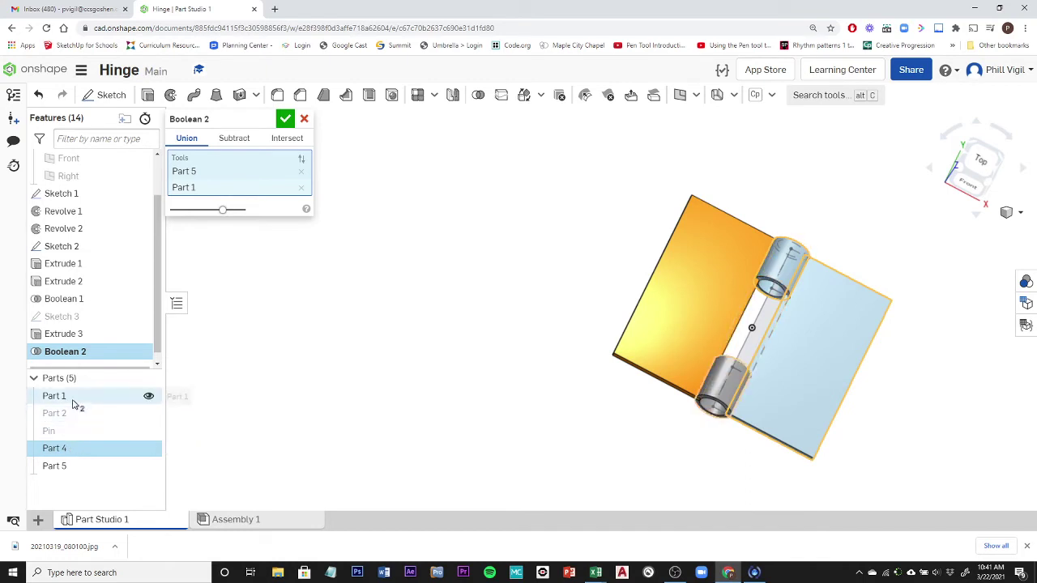
click(72, 413)
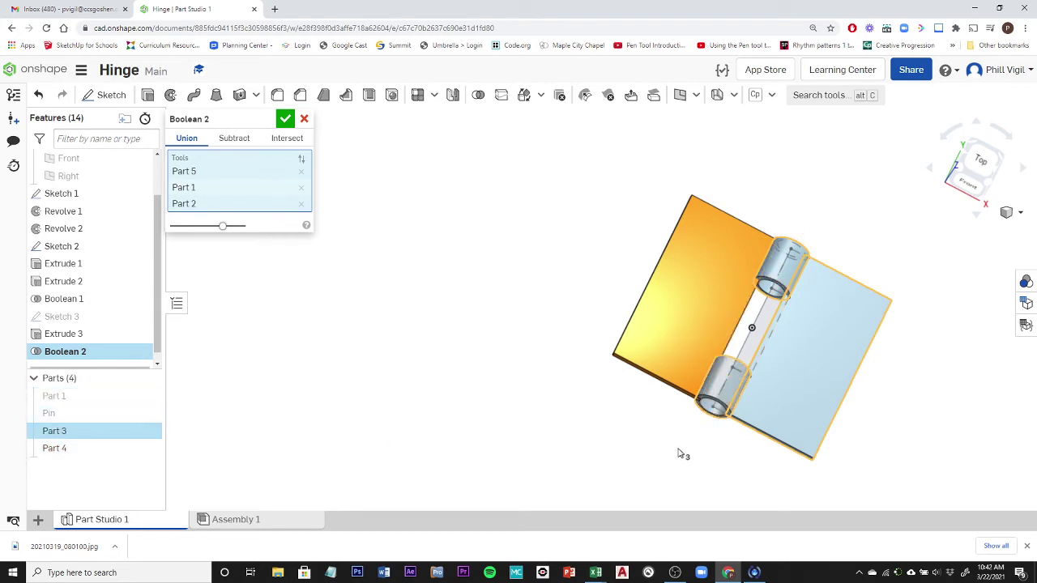
right_drag(681, 454, 671, 373)
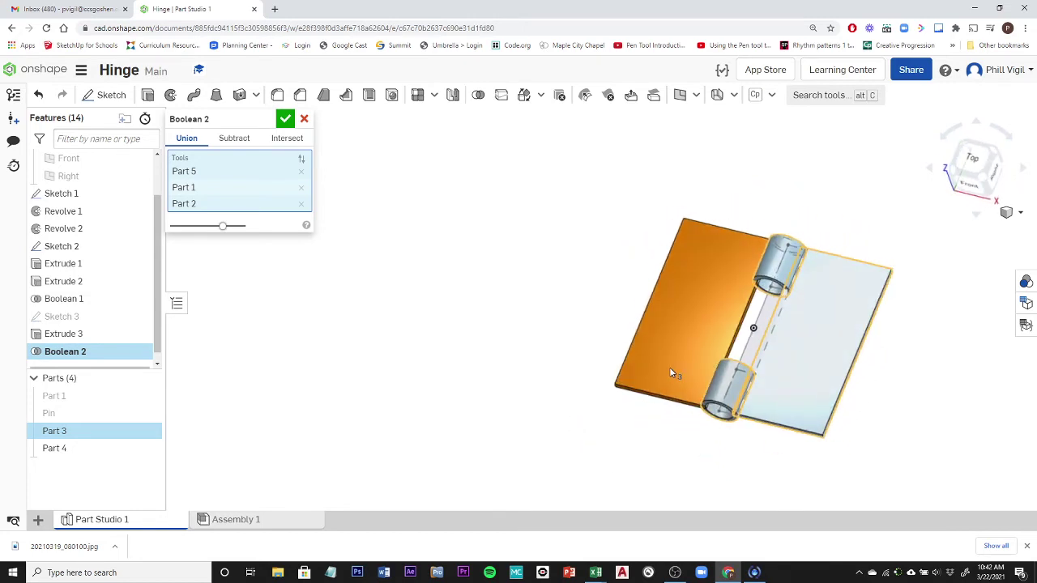
click(284, 119)
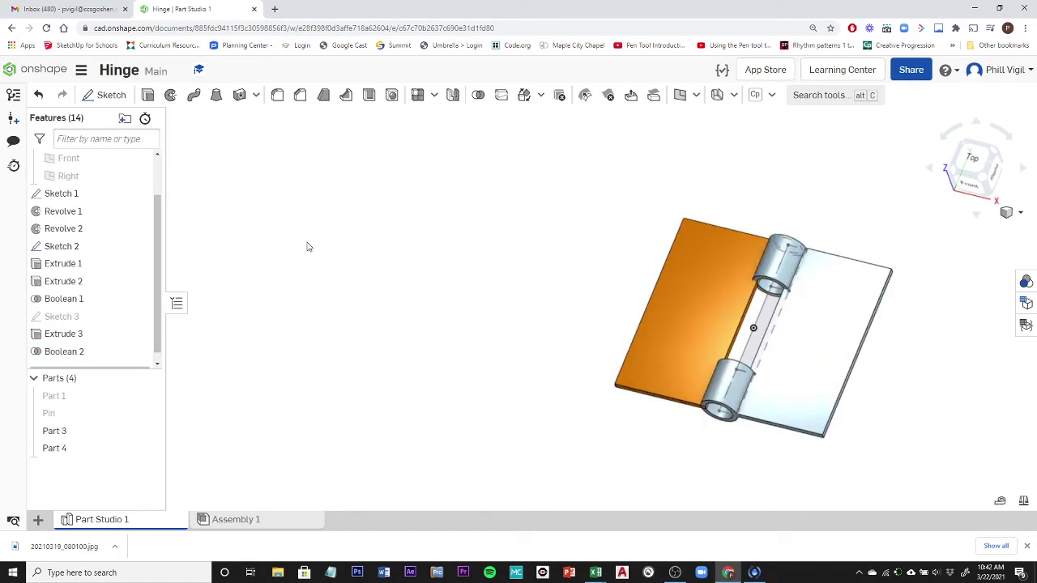
Rename the joined right leaf and end knuckles as Right Hinge.
right_click(54, 436)
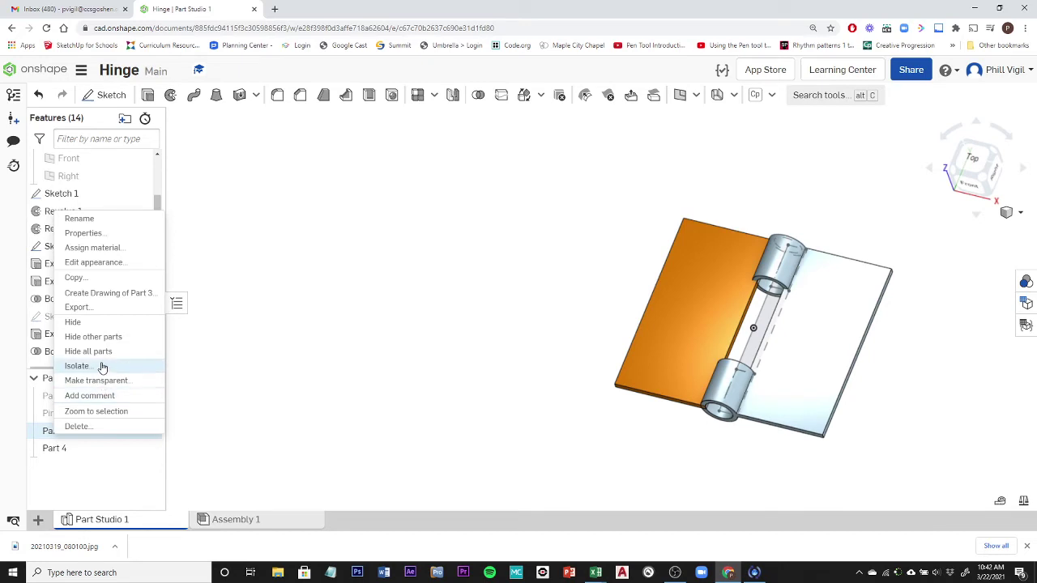
click(98, 220)
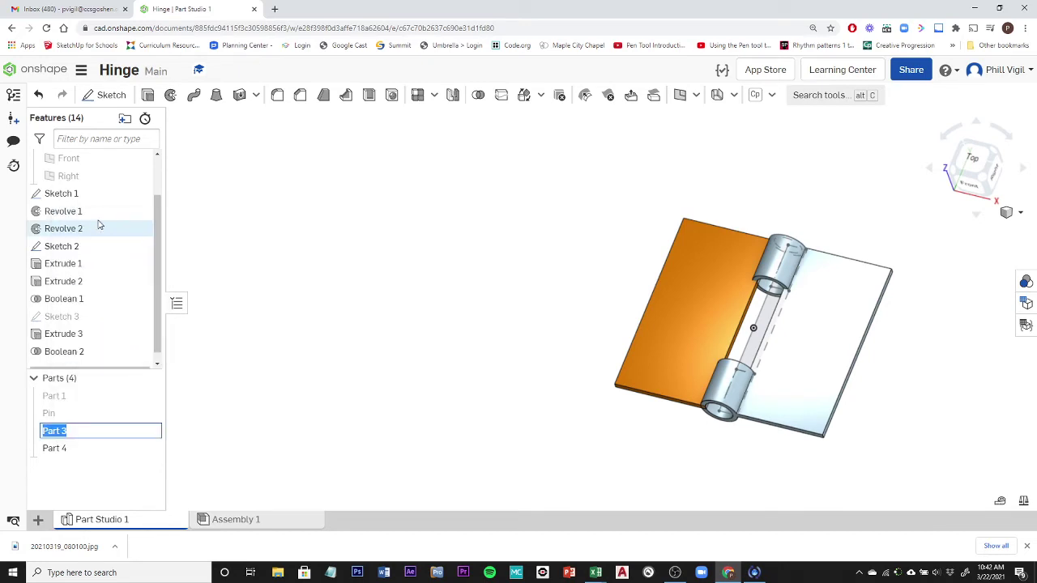
text(Right Hinge)
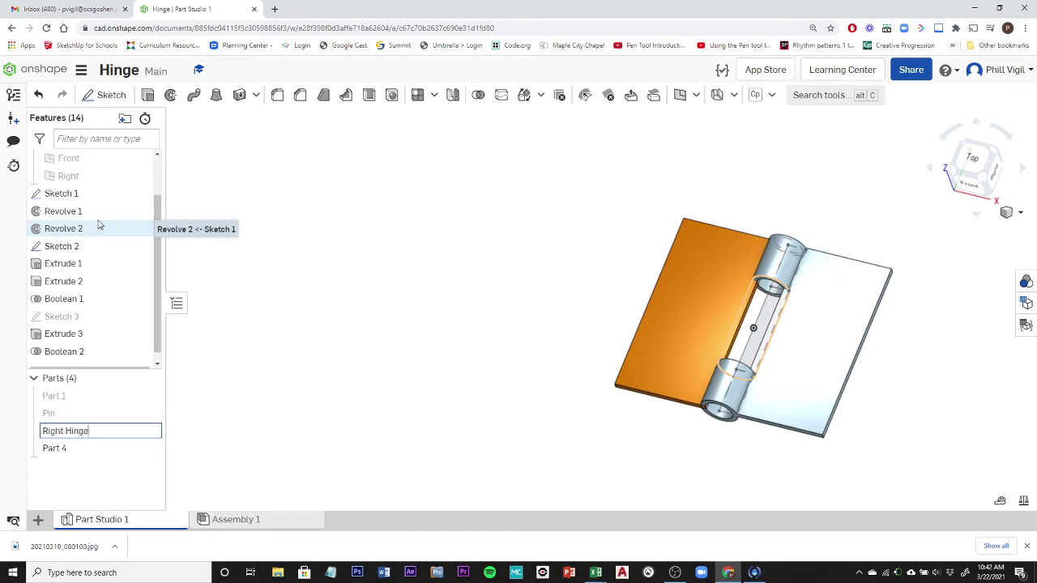
key(Return)
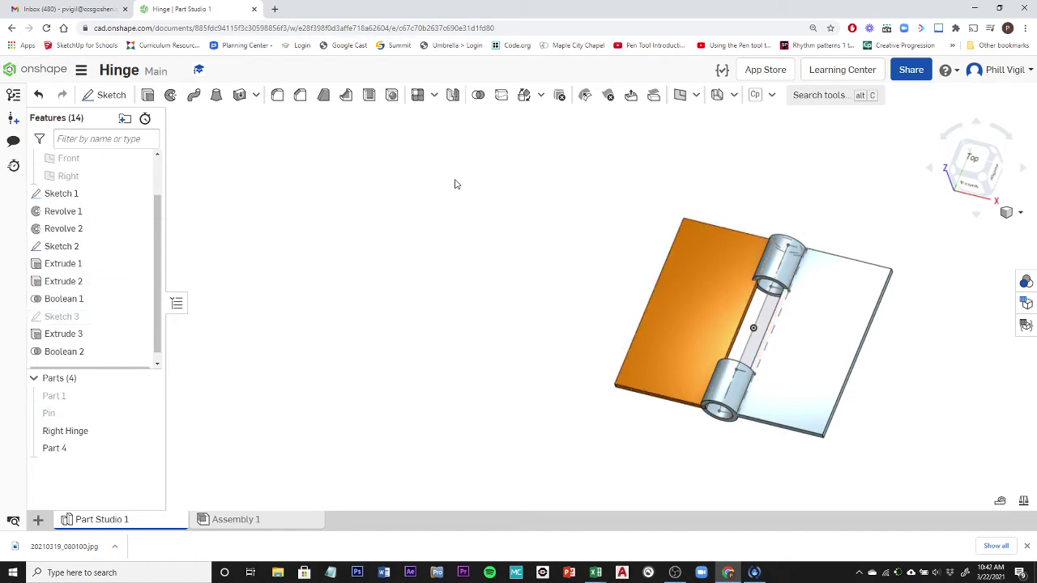
Join the left leaf, Part 4, with the hidden middle knuckle, Part 1, in a Boolean union.
click(478, 94)
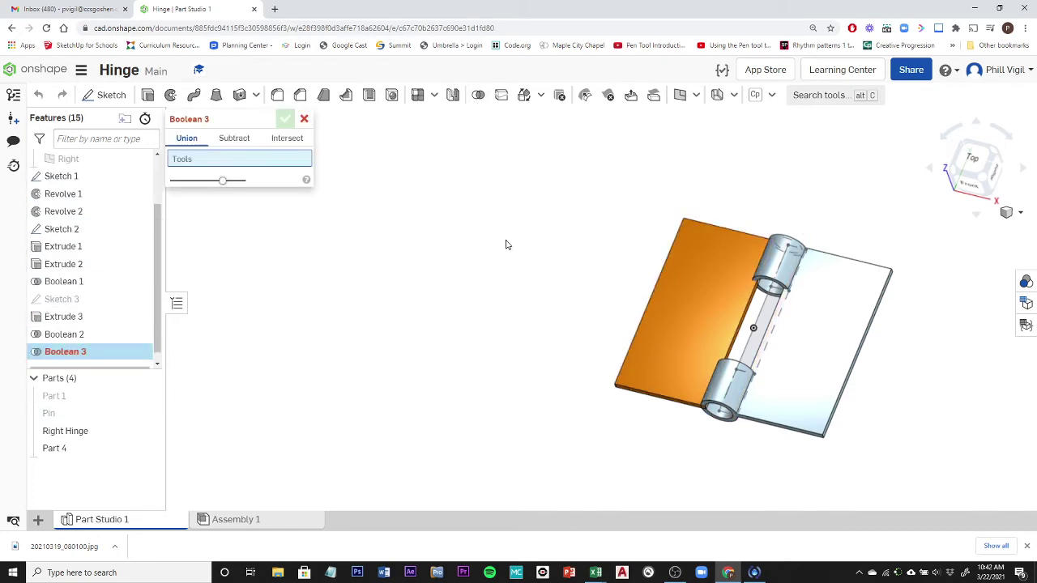
click(60, 452)
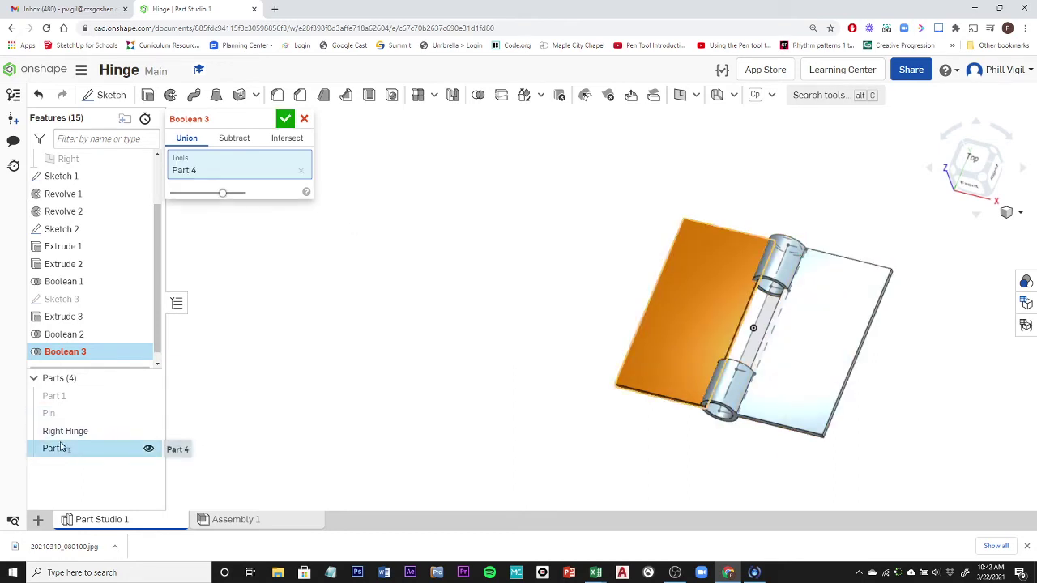
click(70, 398)
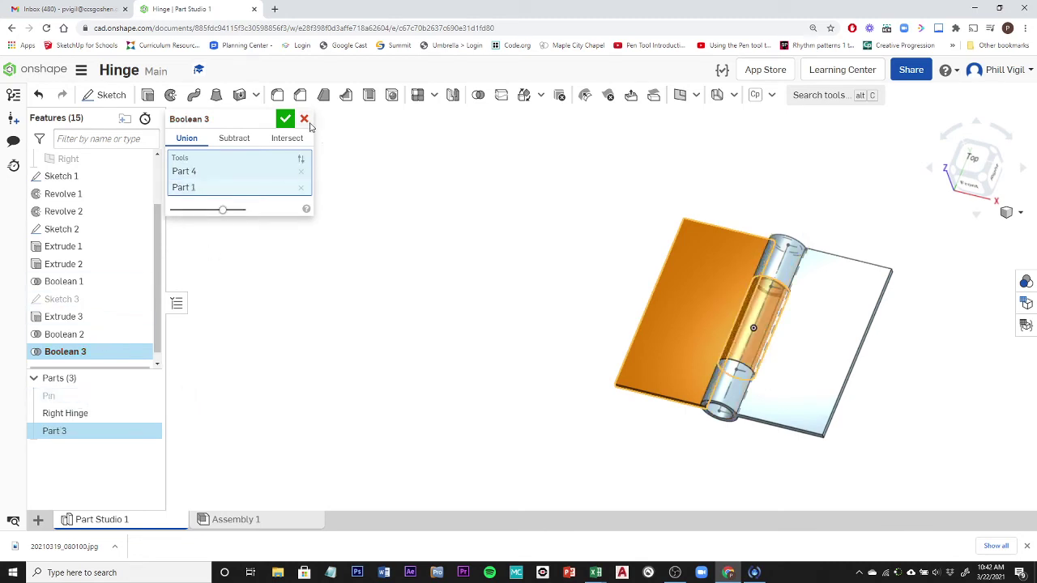
click(285, 119)
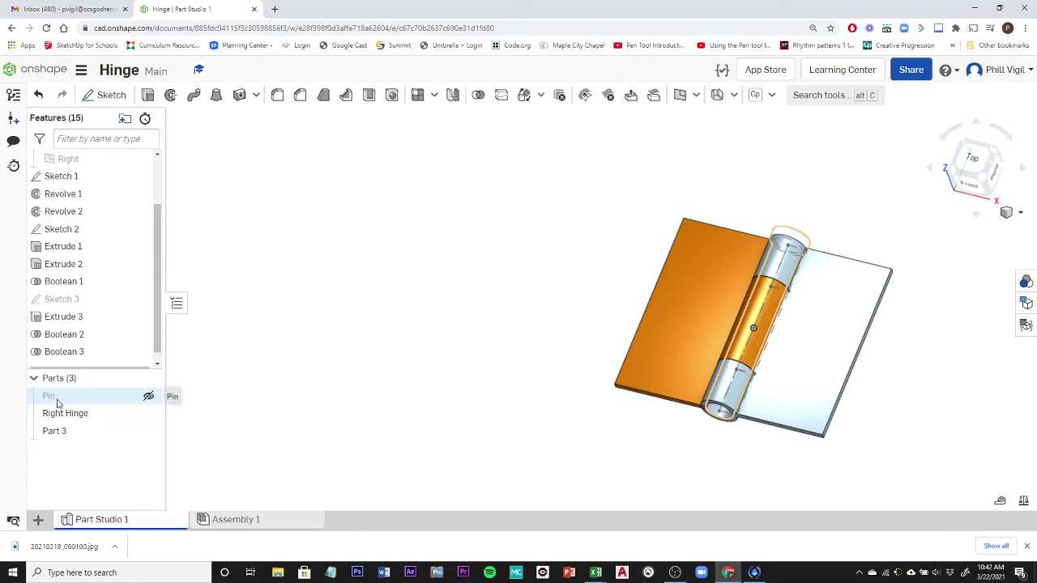
Rename the joined left leaf and middle knuckle as Left Hinge, and show the hidden pin.
right_click(60, 436)
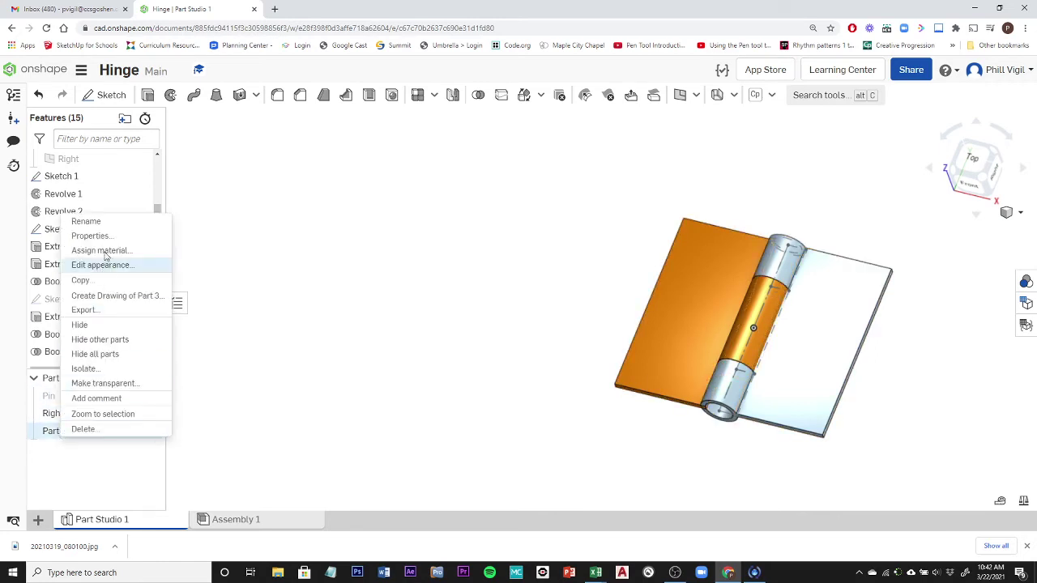
click(104, 222)
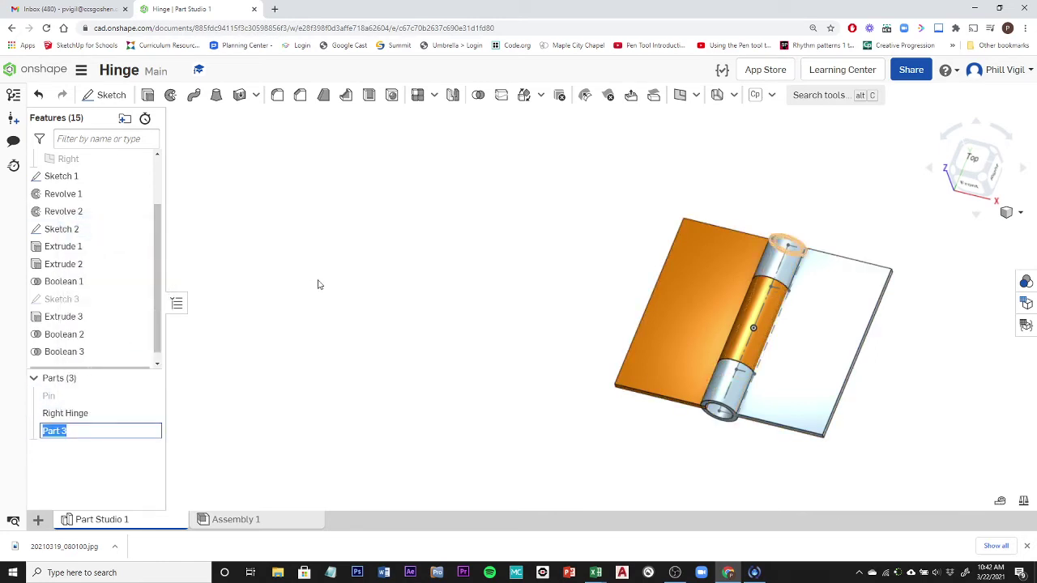
text(Left Hinge)
key(Return)
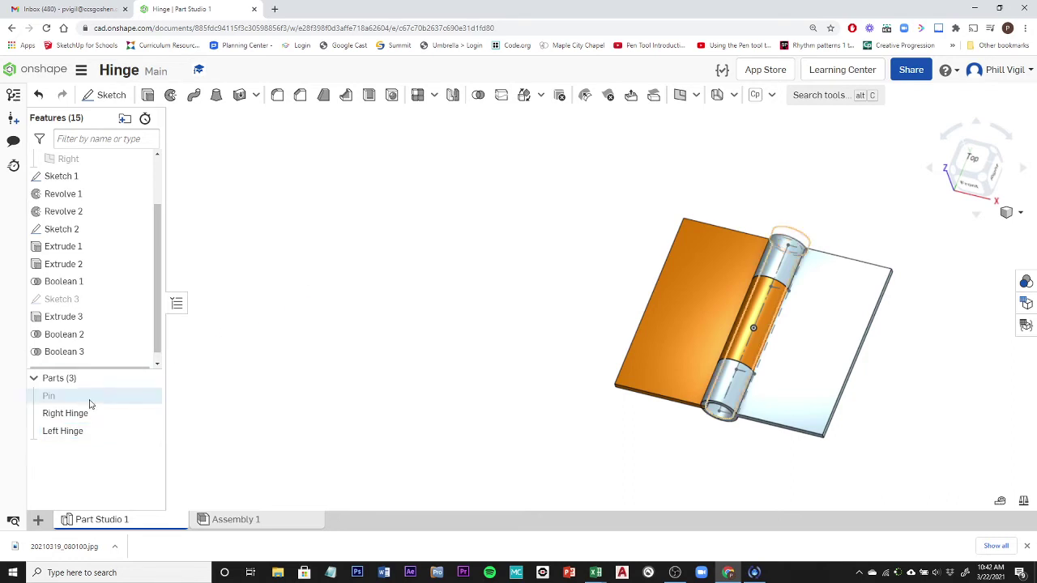
click(148, 396)
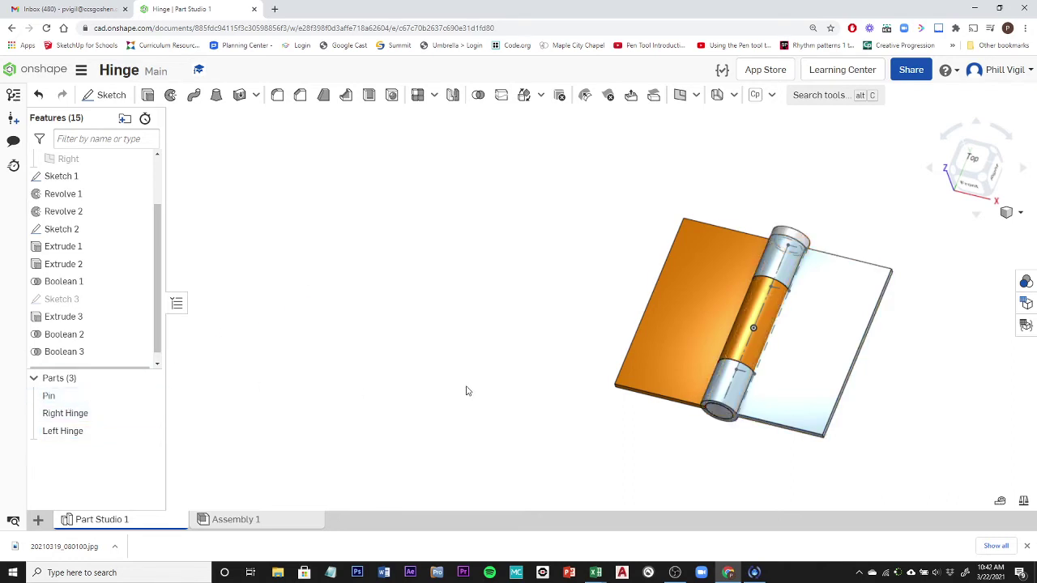
Display the hinge model as shaded with hidden edges.
right_drag(527, 442, 518, 310)
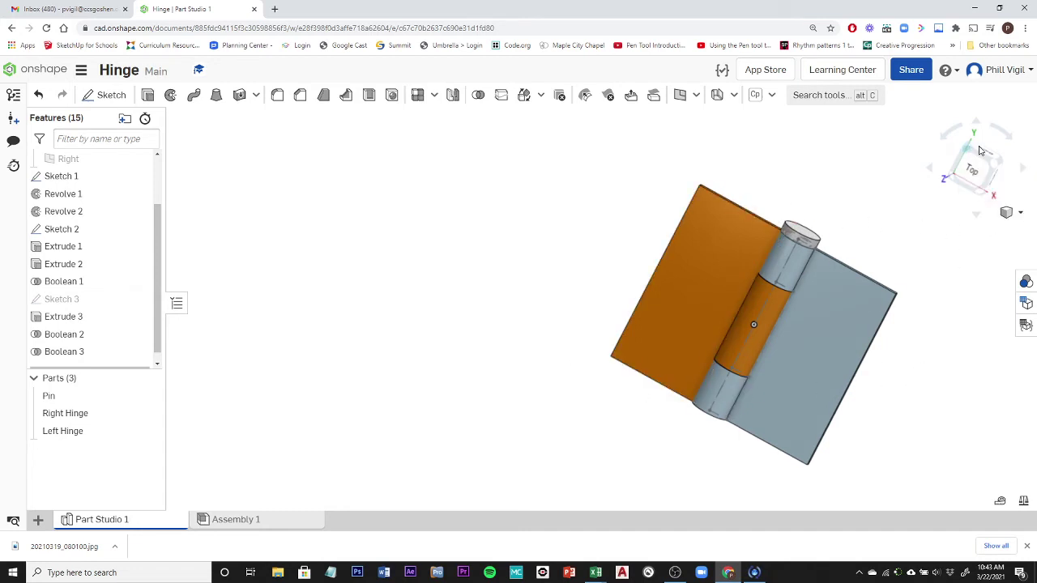
click(1021, 214)
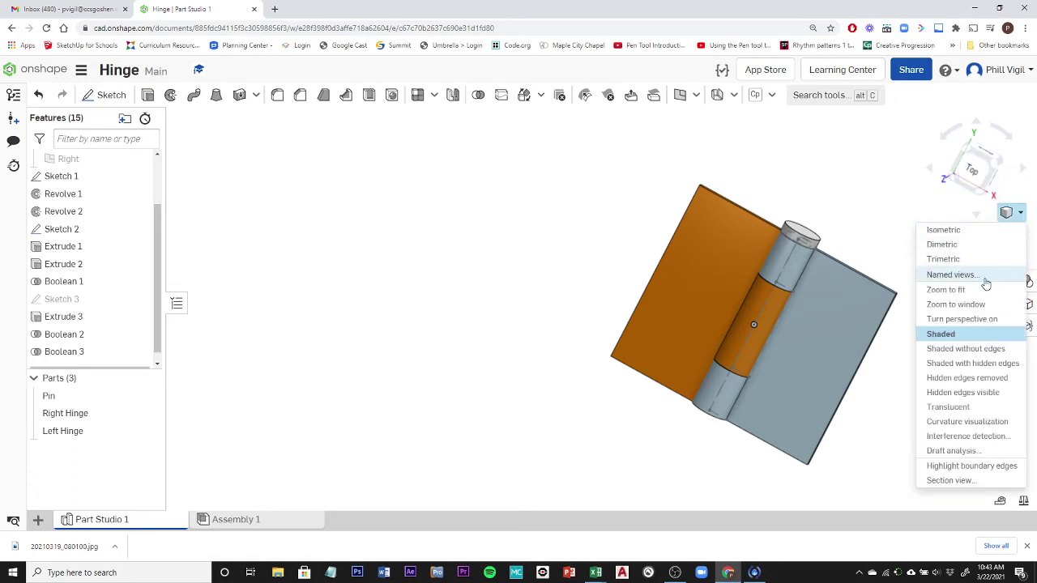
click(985, 364)
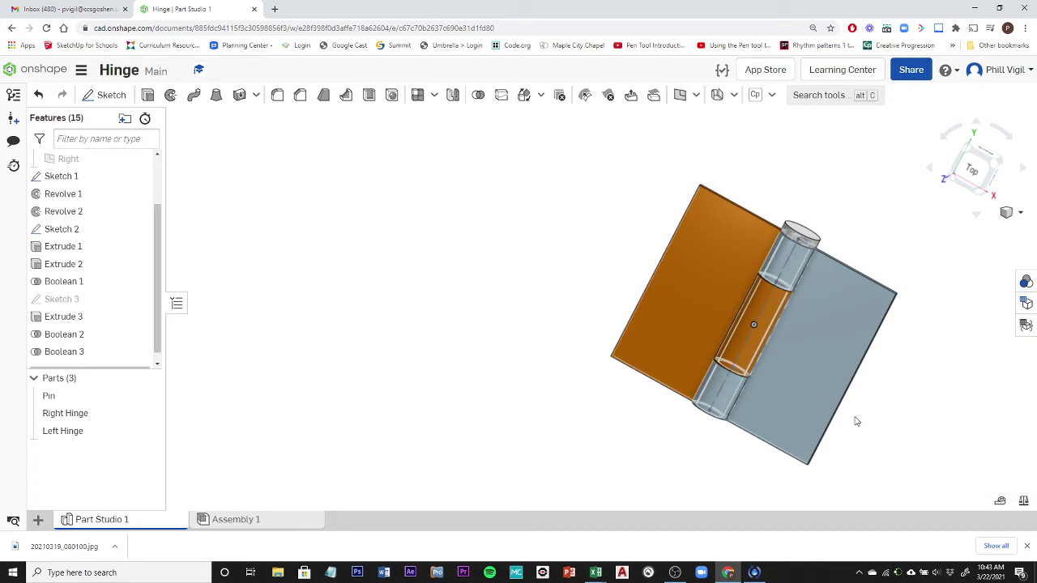
right_drag(858, 422, 842, 389)
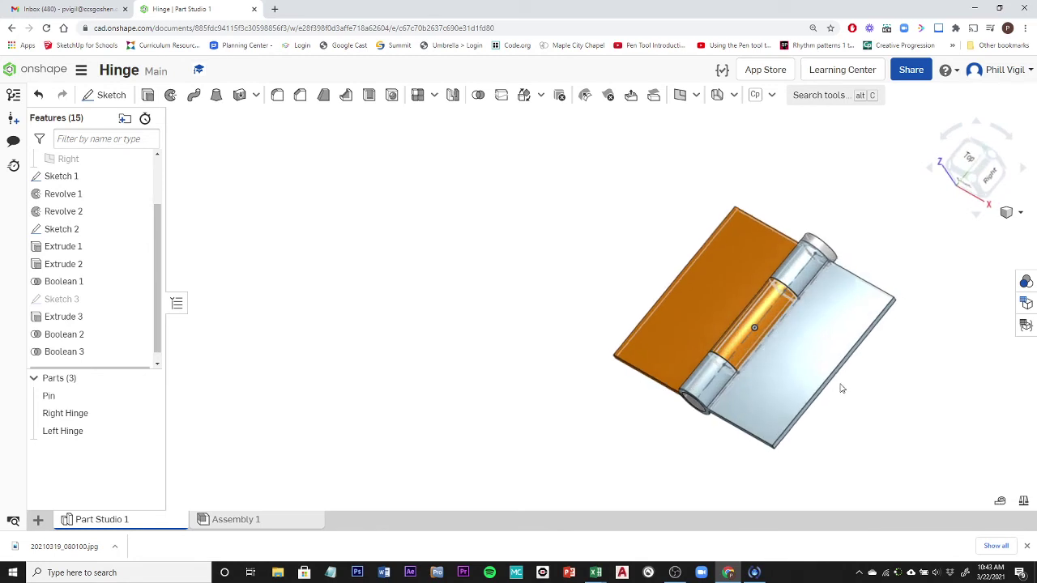
Switch the display to hidden edges visible and examine where the leaves' inner edges meet the bored knuckles.
click(1021, 213)
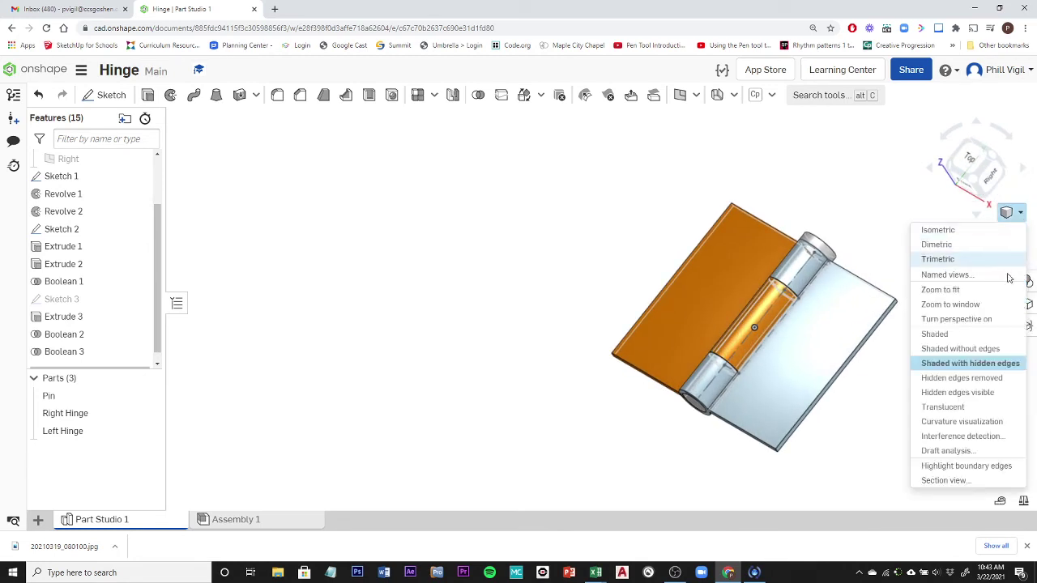
click(968, 394)
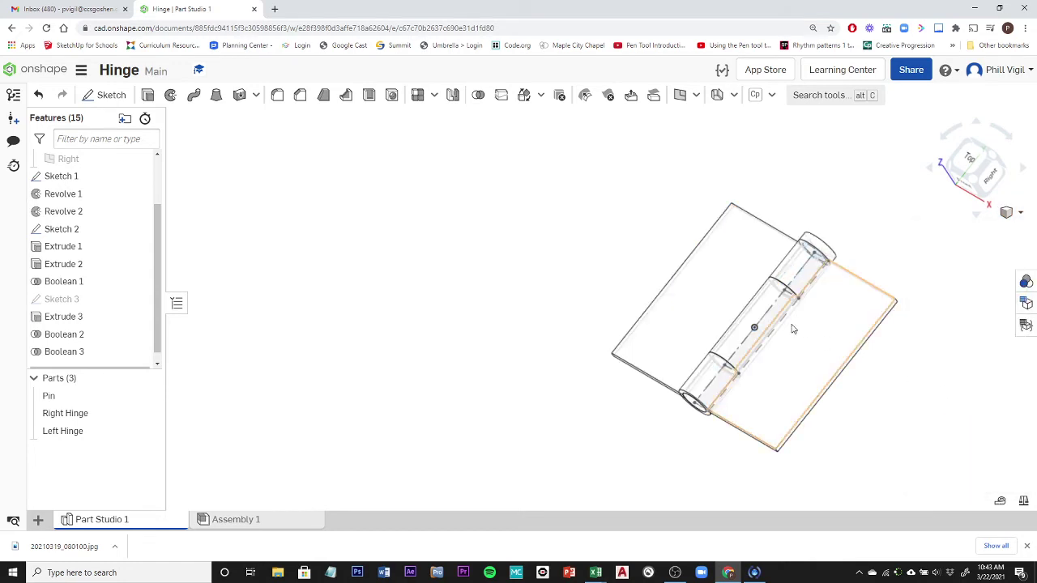
right_drag(793, 329, 661, 403)
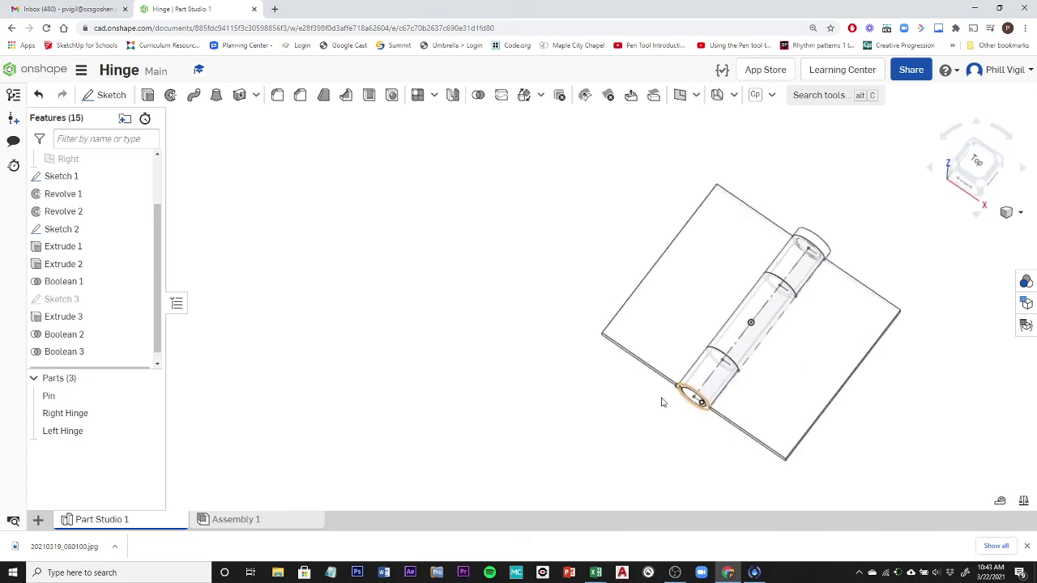
scroll(658, 393, up, 5)
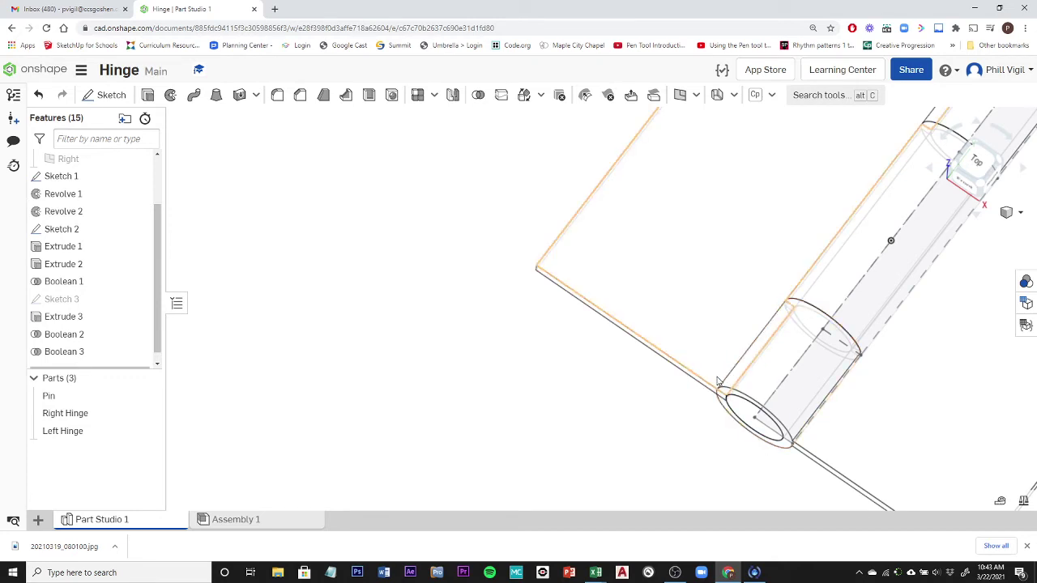
mouse_move(719, 371)
right_down()
mouse_move(697, 403)
mouse_move(722, 380)
mouse_move(732, 359)
mouse_move(722, 357)
right_up()
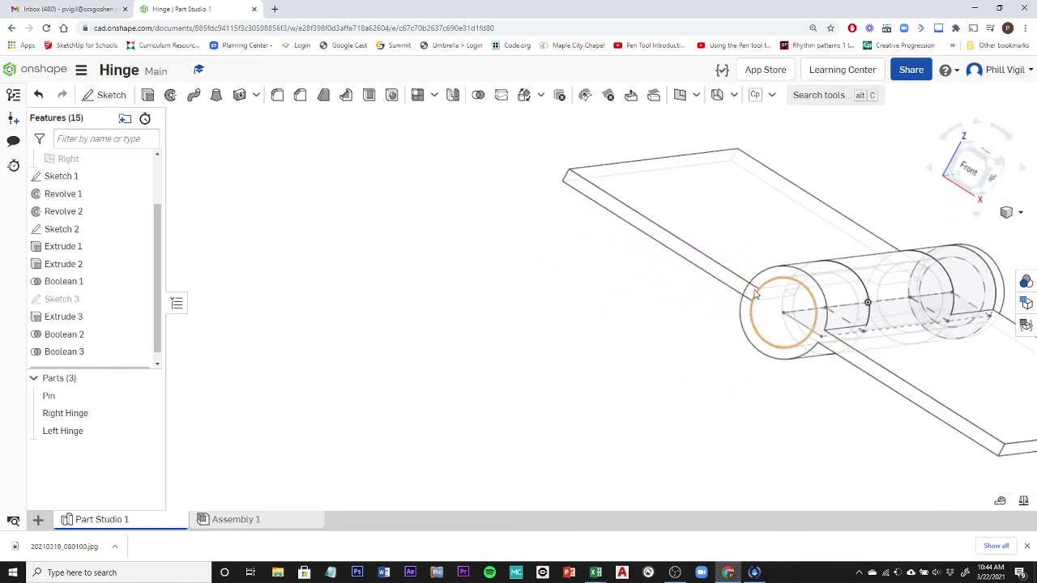
scroll(753, 298, up, 5)
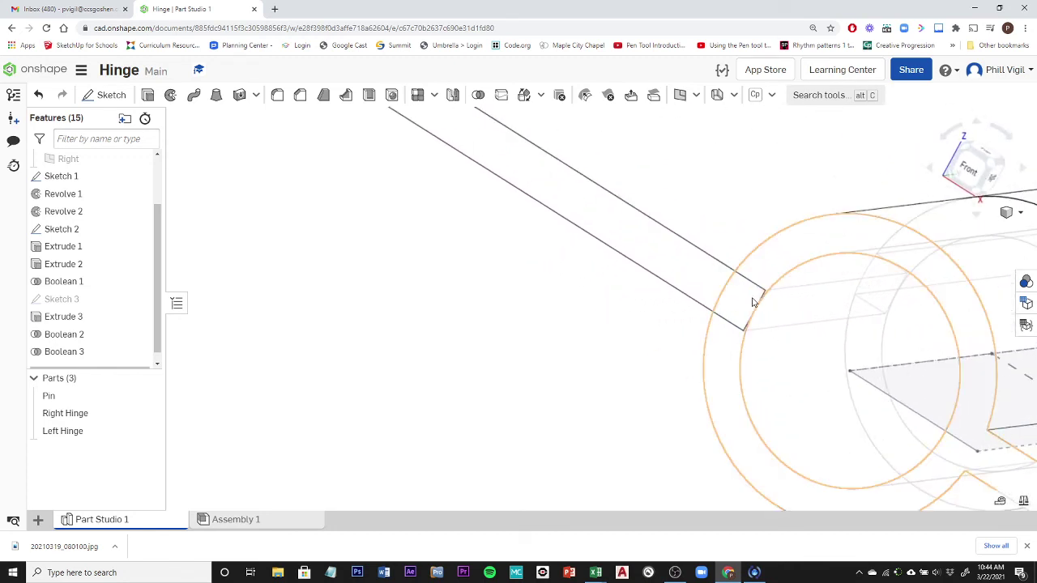
scroll(752, 302, down, 5)
right_drag(751, 304, 790, 359)
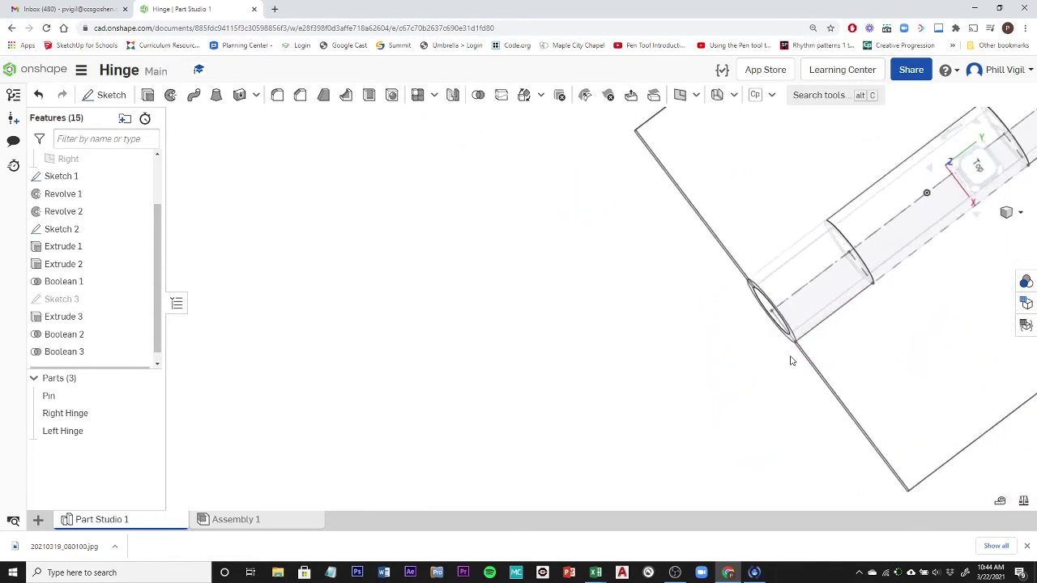
scroll(901, 322, down, 2)
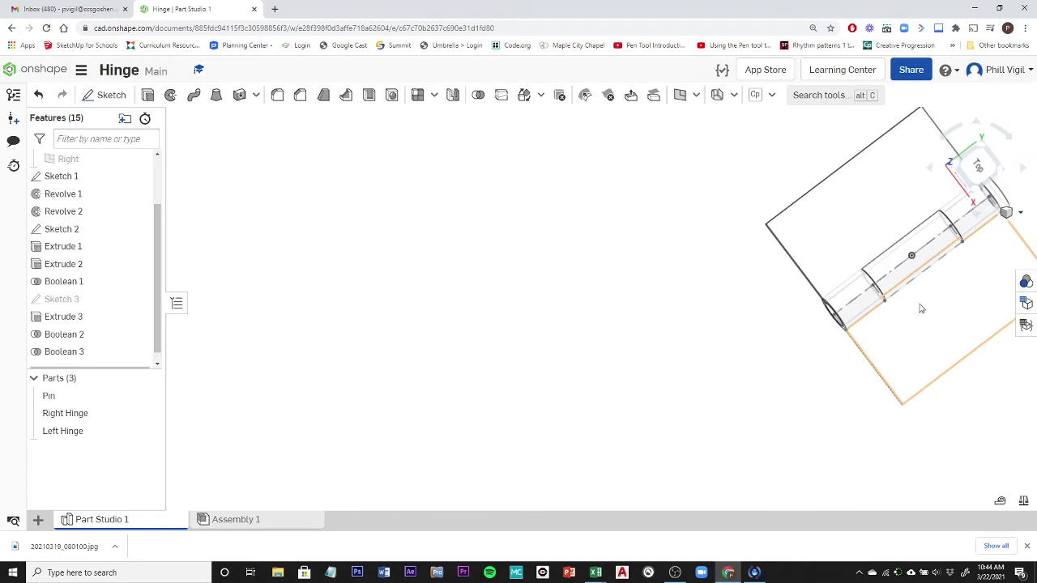
scroll(945, 287, up, 2)
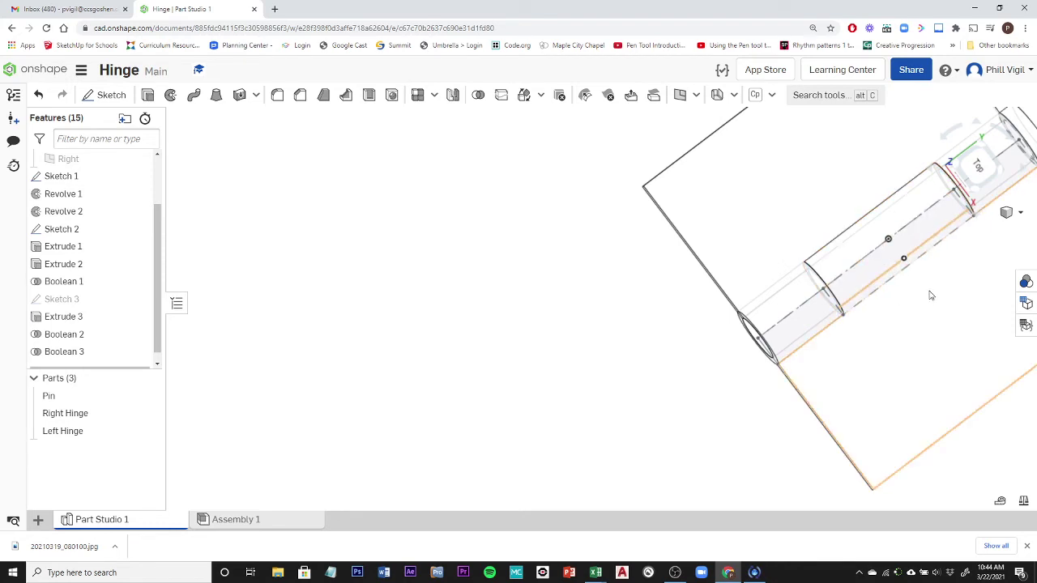
scroll(935, 299, down, 4)
middle_drag(633, 306, 341, 304)
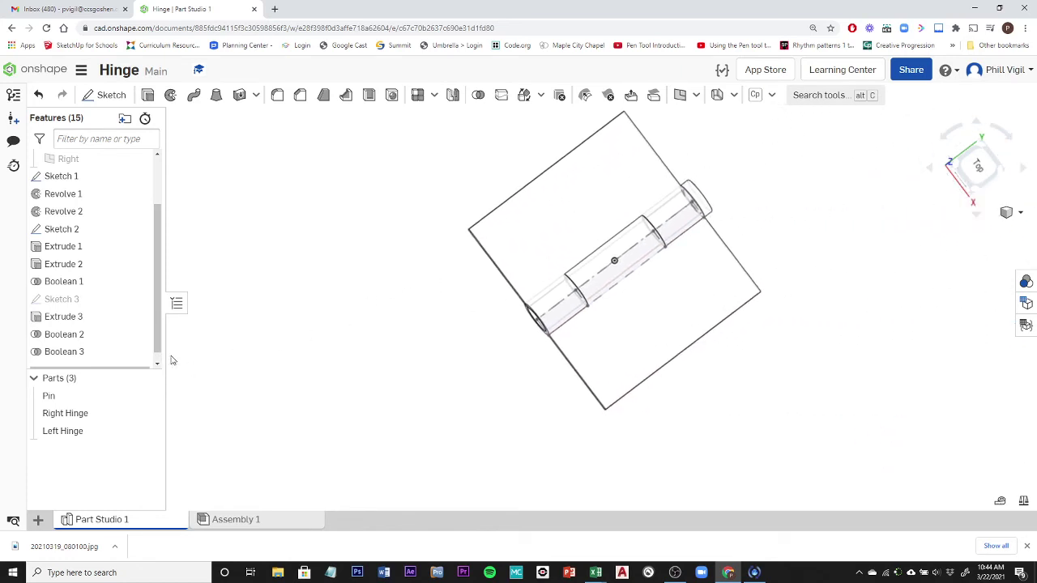
Return the hinge display to shaded with hidden edges.
click(1011, 212)
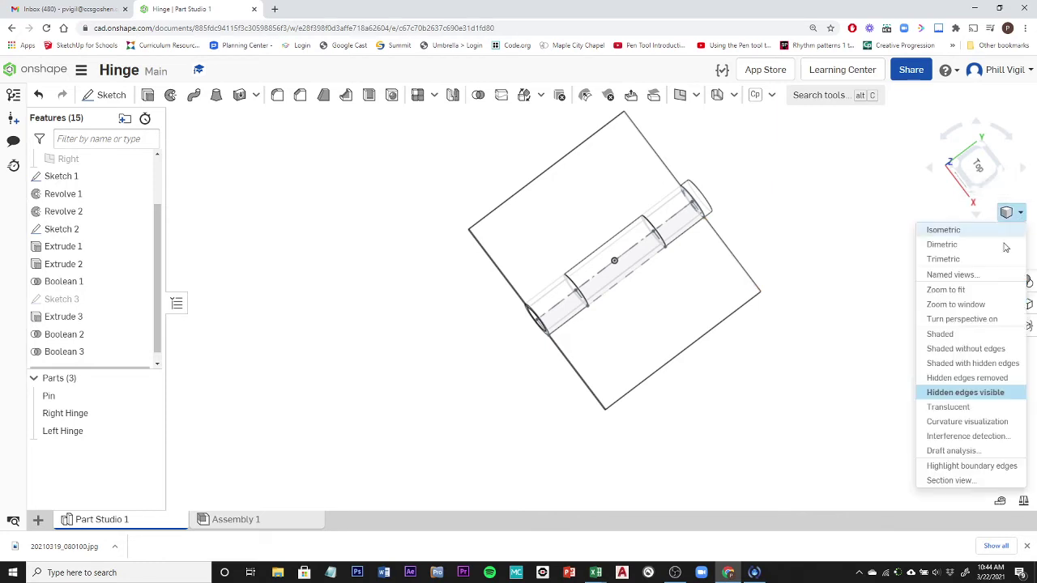
click(974, 364)
right_drag(620, 429, 581, 397)
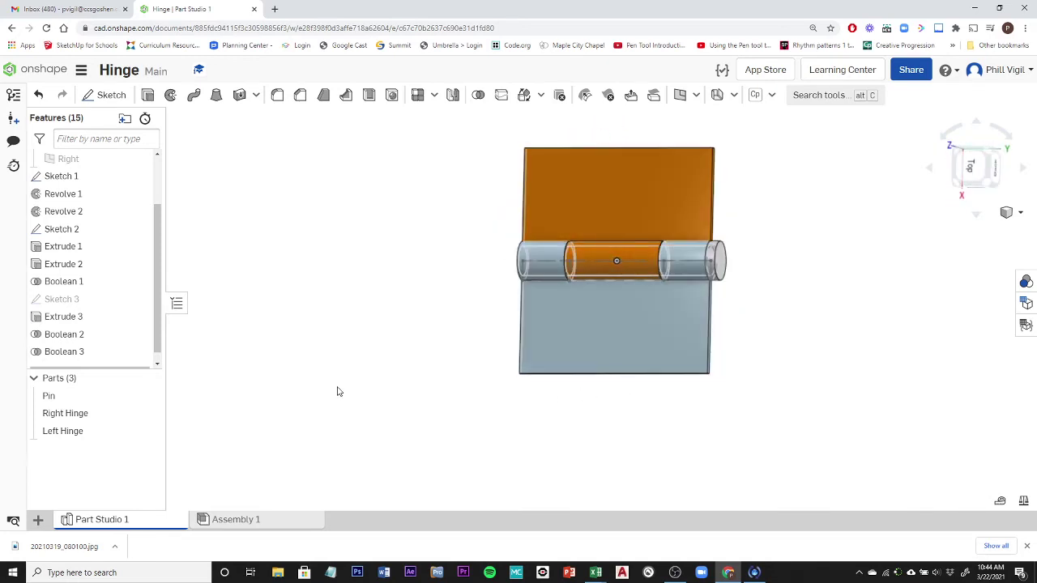
Hide the pin and inspect the open end knuckle where the left leaf overlaps it.
click(148, 397)
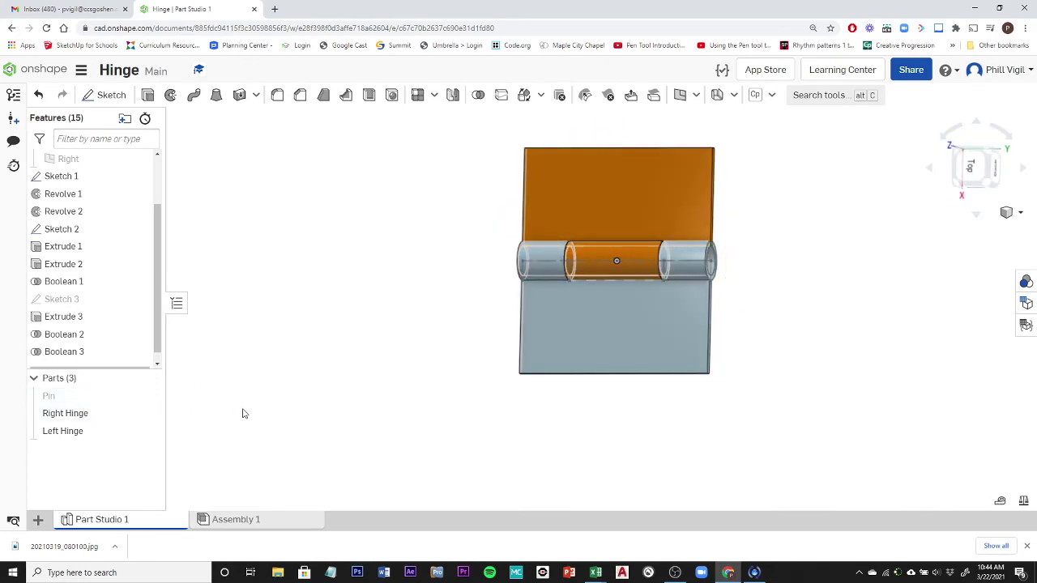
right_drag(399, 441, 484, 443)
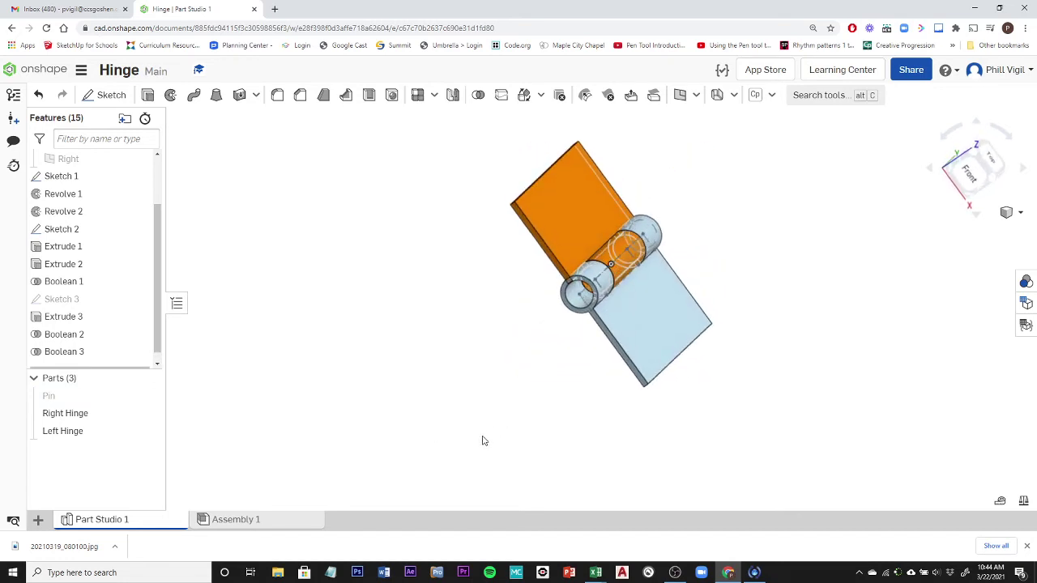
scroll(551, 274, up, 5)
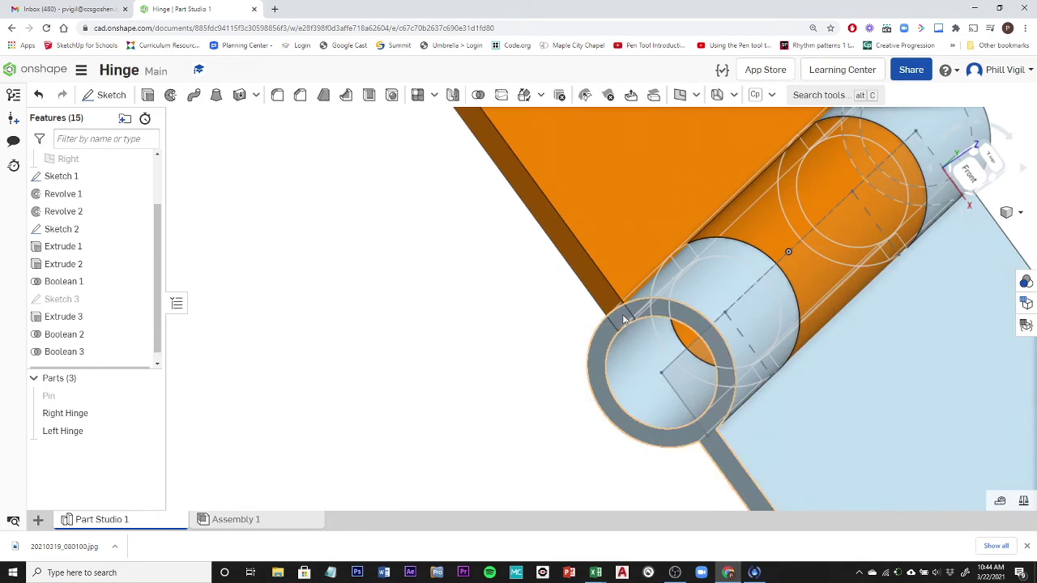
scroll(577, 369, down, 3)
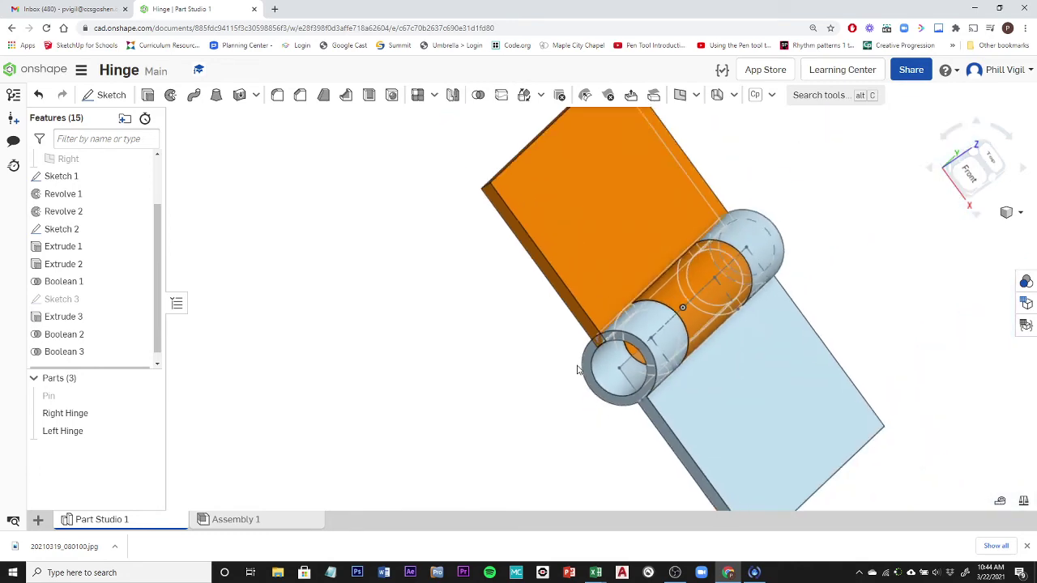
right_drag(414, 346, 389, 365)
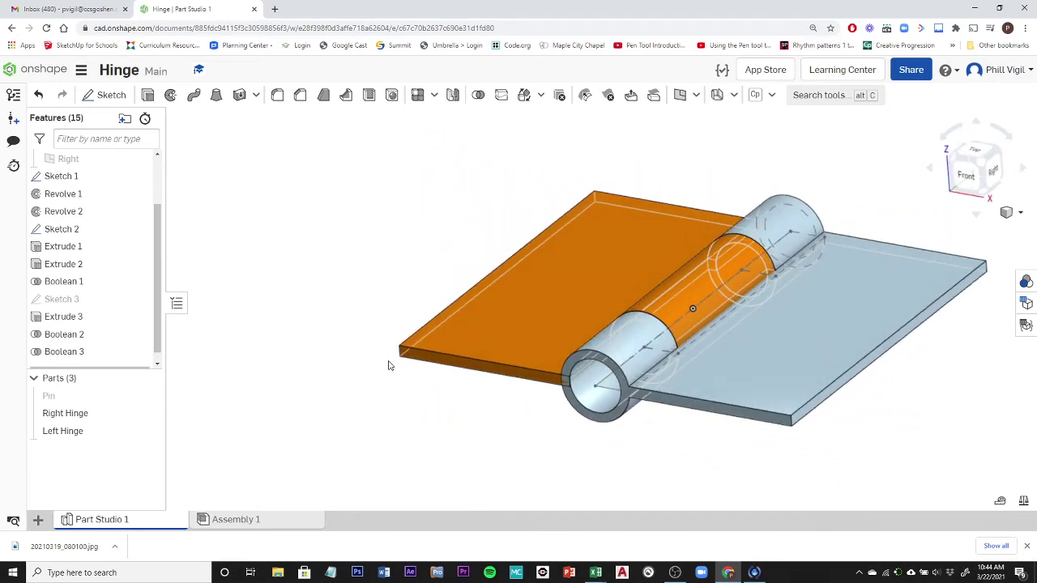
Hide Left Hinge and inspect the right leaf's inner edge between its two end knuckles.
click(148, 429)
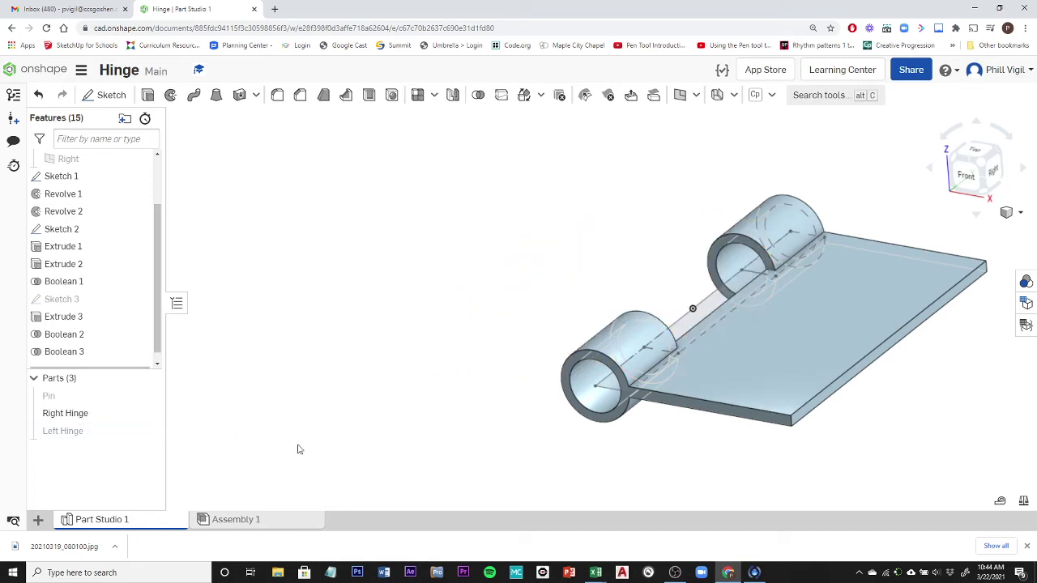
right_drag(299, 444, 359, 469)
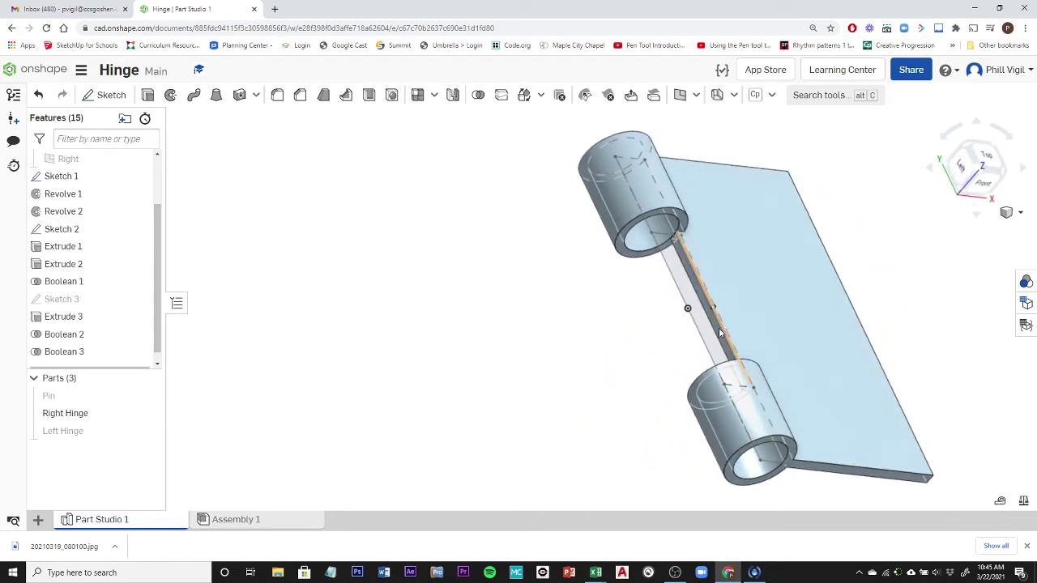
scroll(687, 240, up, 3)
scroll(687, 240, up, 2)
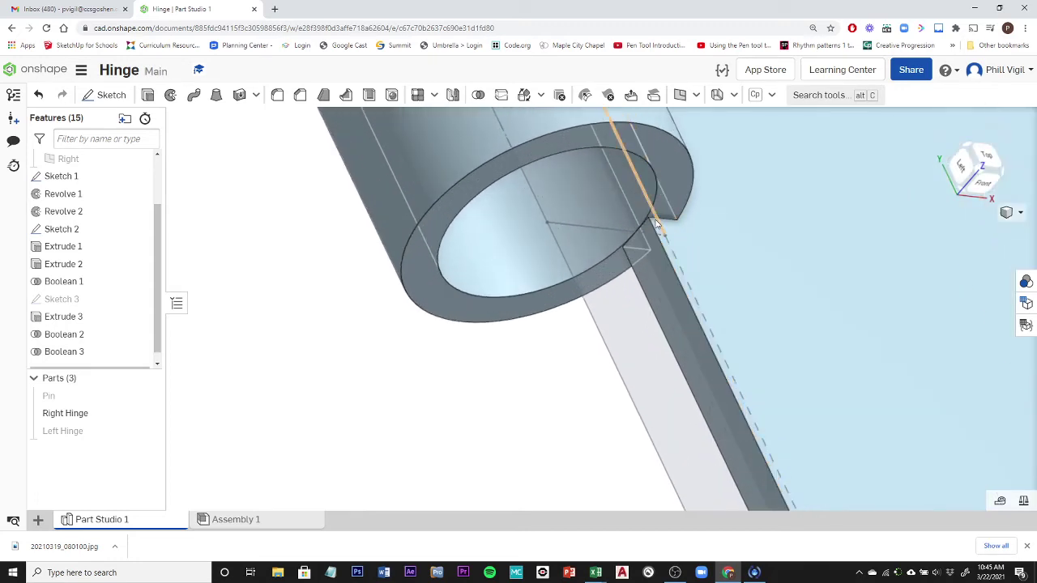
scroll(671, 243, down, 5)
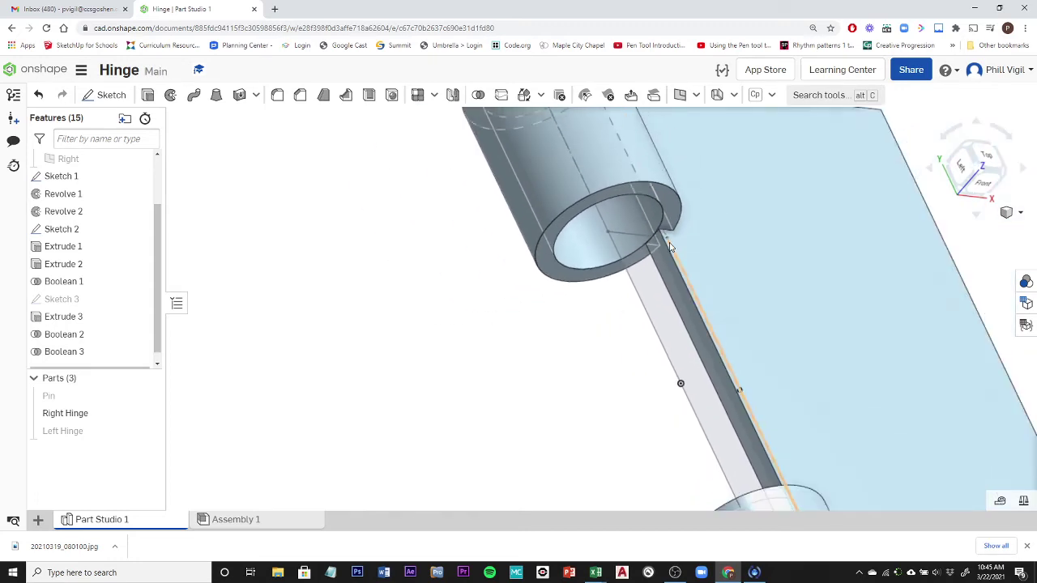
Start a Remove extrude on the right leaf's narrow inner edge face between the two end knuckles.
click(148, 95)
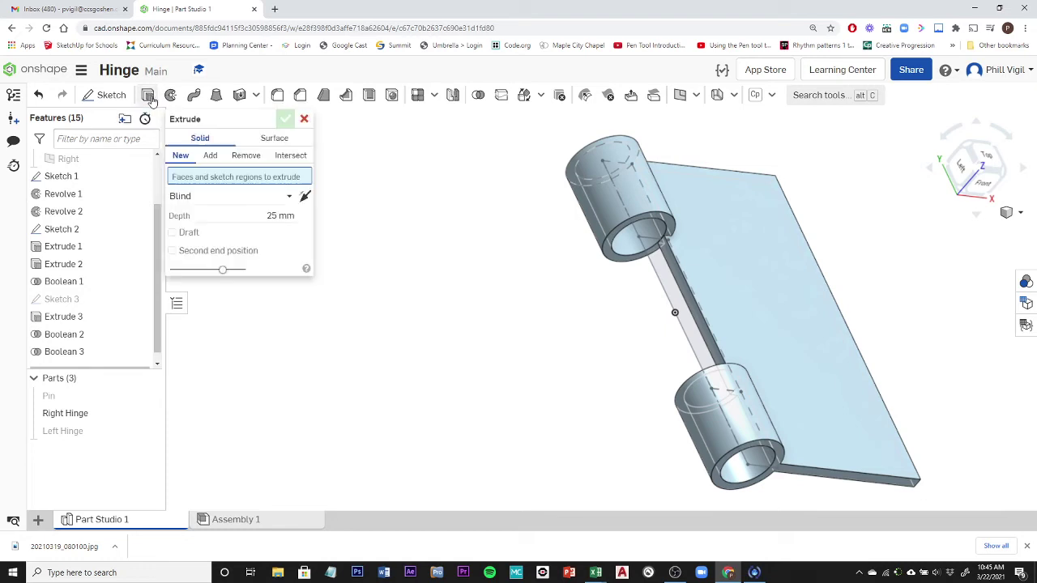
click(246, 155)
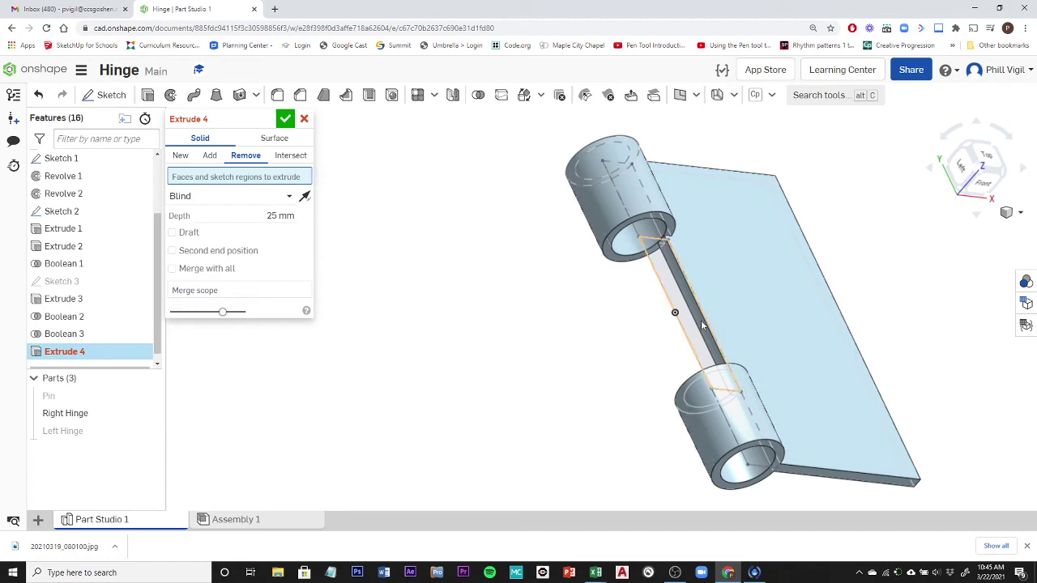
scroll(701, 324, up, 5)
scroll(702, 324, up, 2)
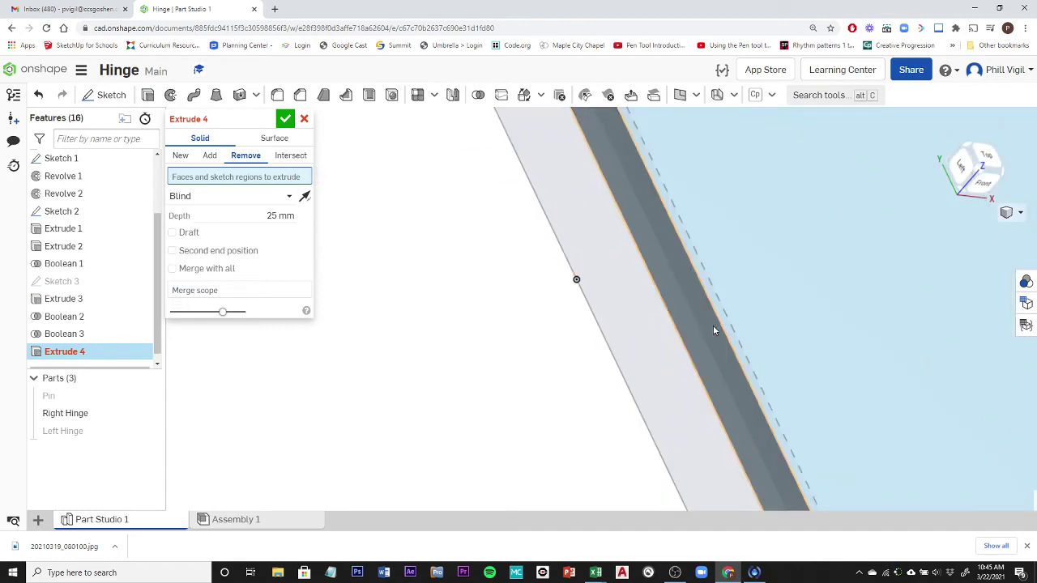
click(714, 329)
scroll(715, 331, down, 3)
scroll(714, 331, down, 3)
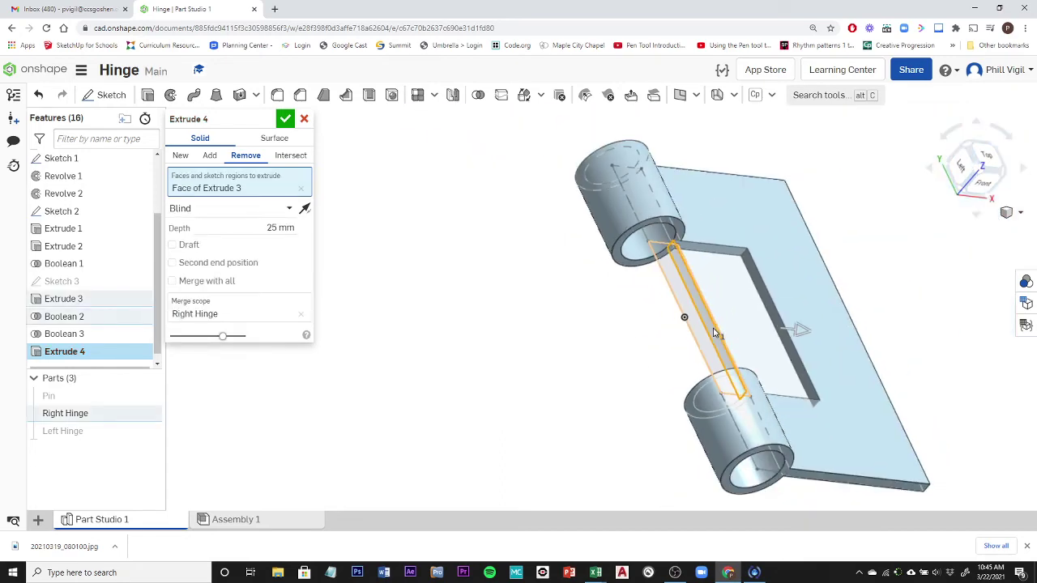
Set the blind cut's depth into the right leaf to 5 mm and check its clearance beside the knuckle.
right_drag(539, 349, 493, 362)
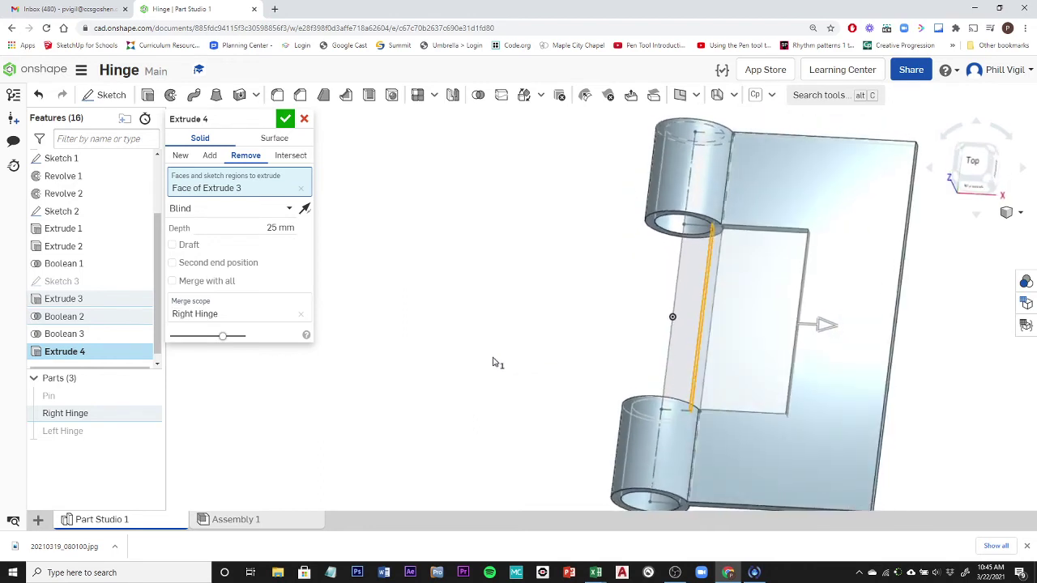
click(279, 228)
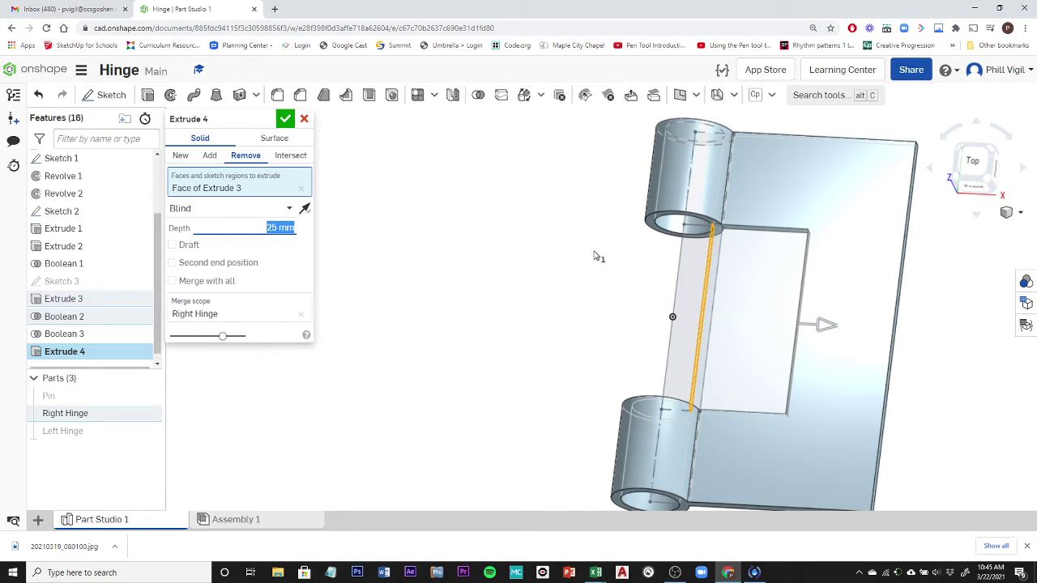
scroll(721, 231, up, 4)
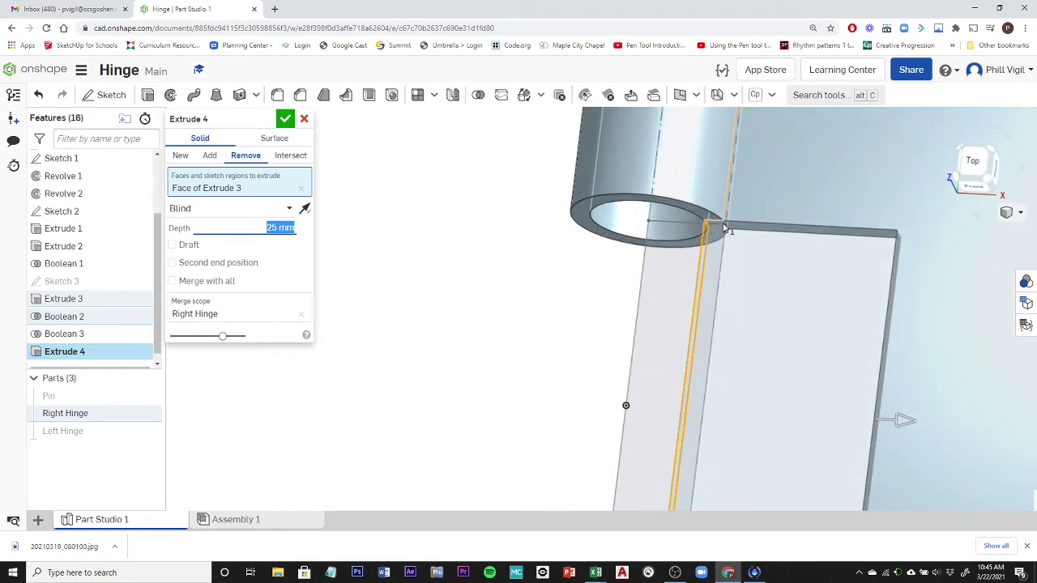
scroll(577, 342, down, 5)
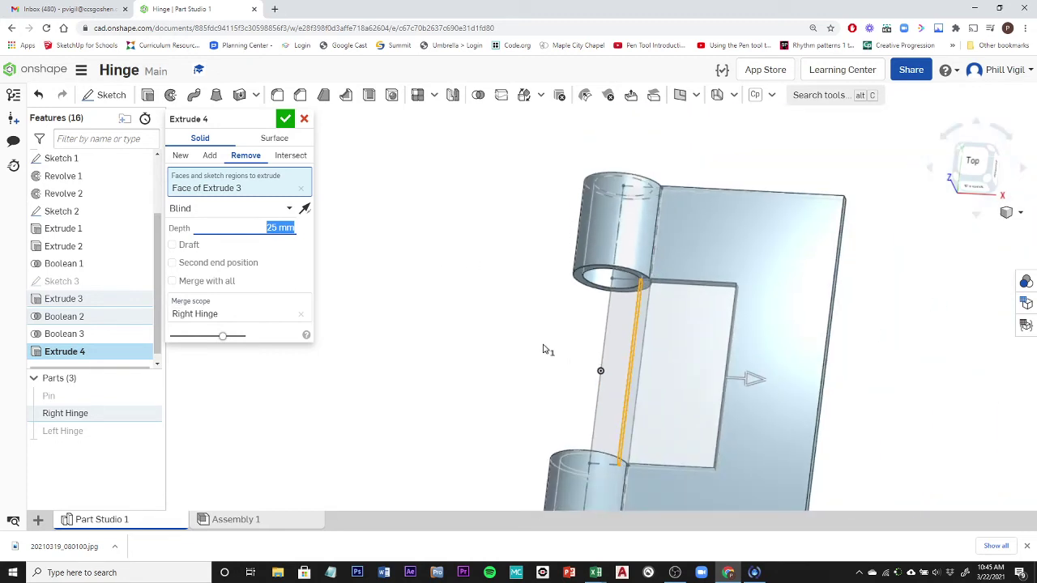
text(5)
key(Return)
scroll(614, 288, up, 5)
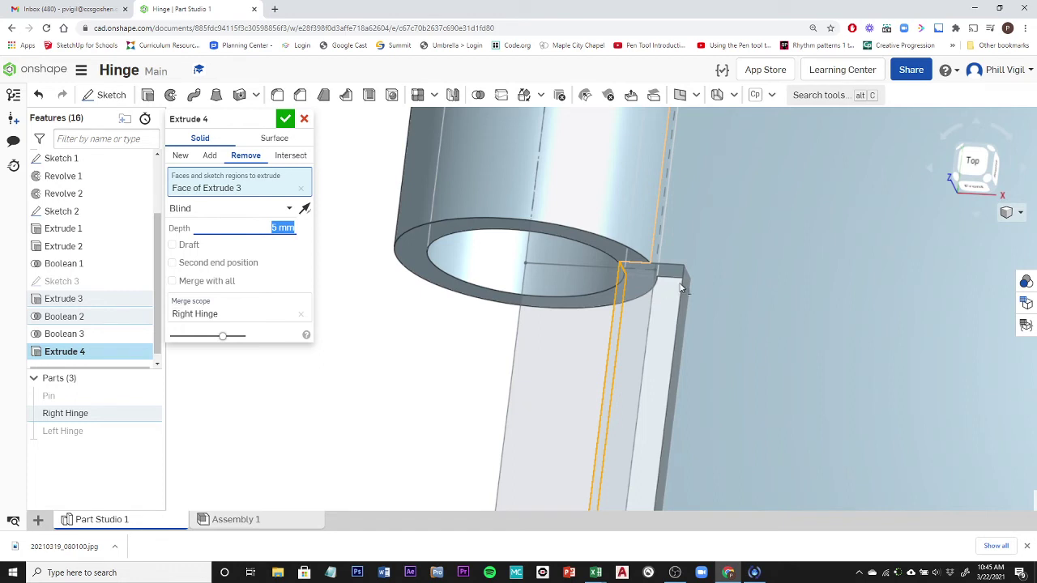
scroll(674, 287, down, 3)
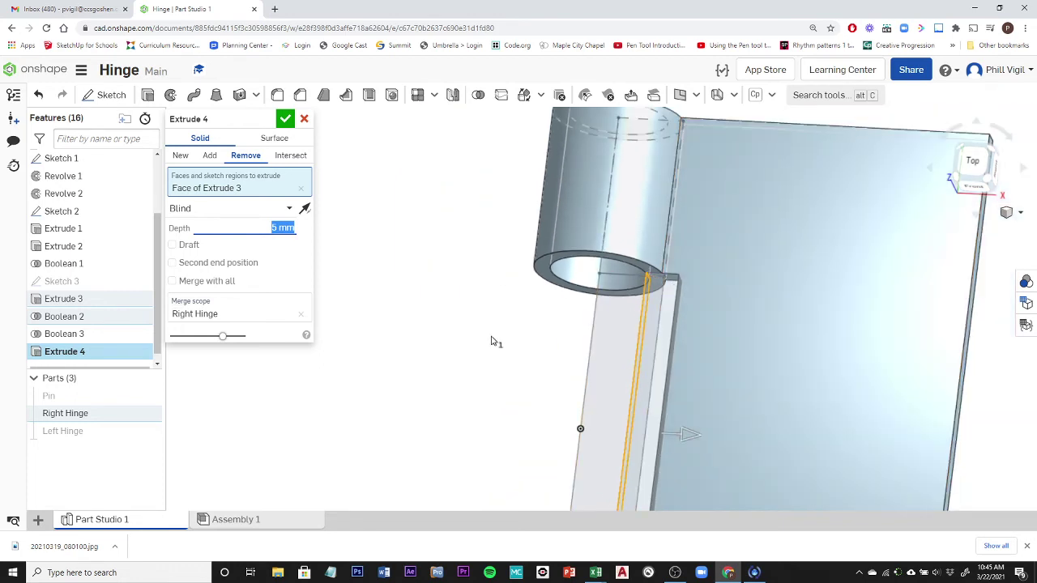
Set the blind cut into the right leaf's inner edge to 3 mm deep and accept it.
text(3)
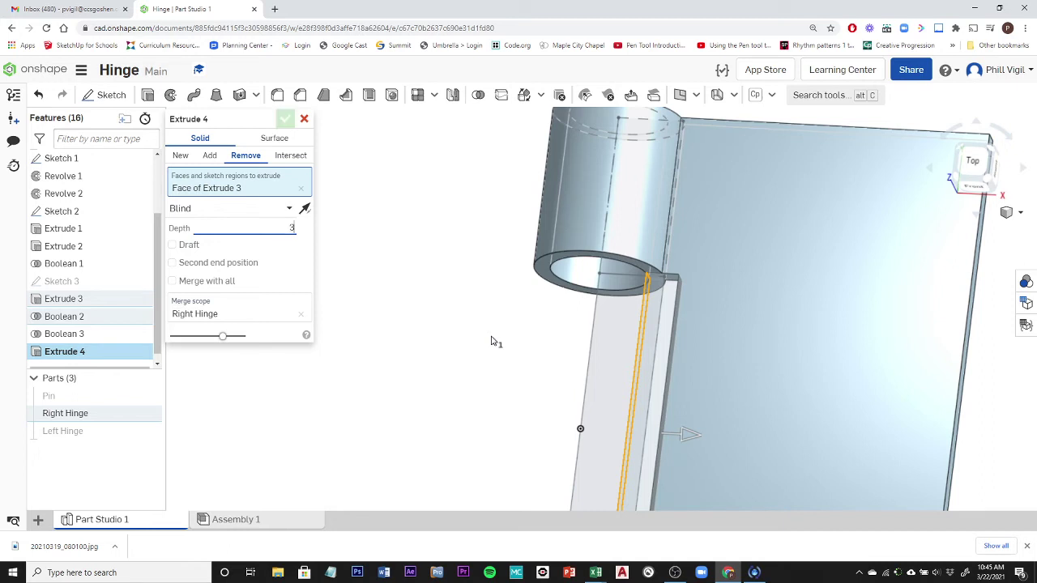
key(Return)
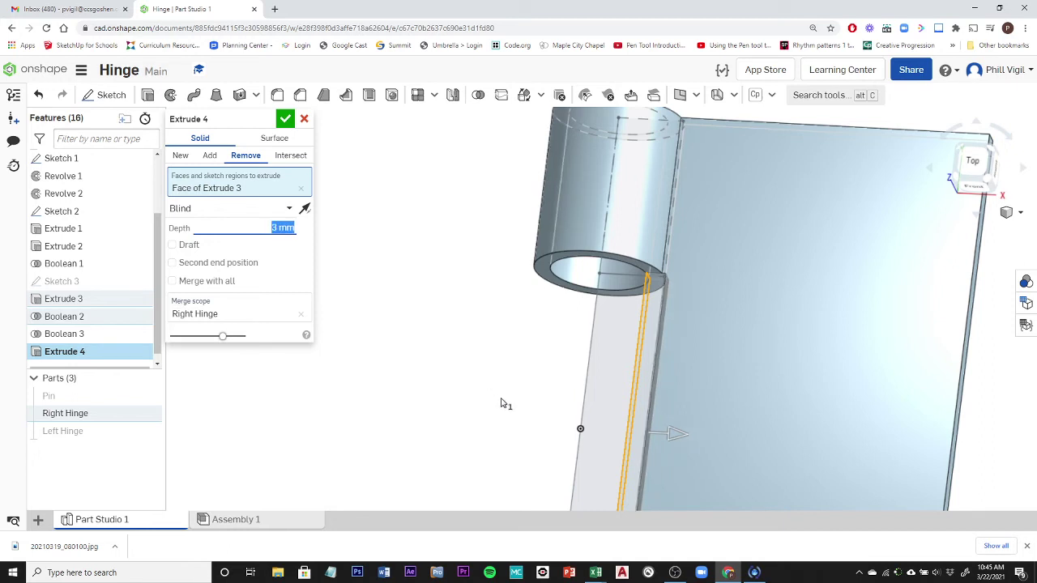
right_drag(501, 404, 499, 376)
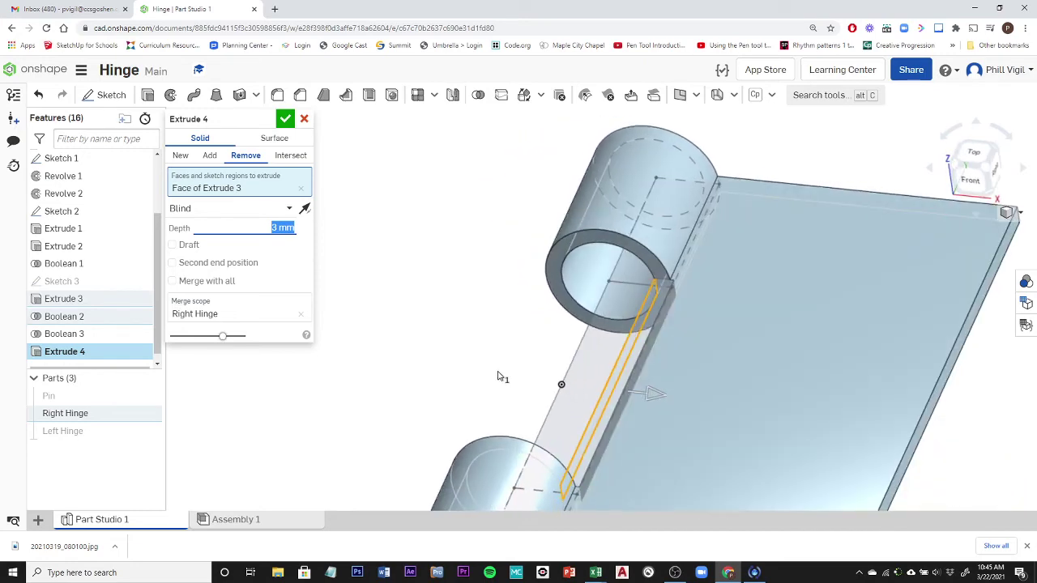
click(286, 119)
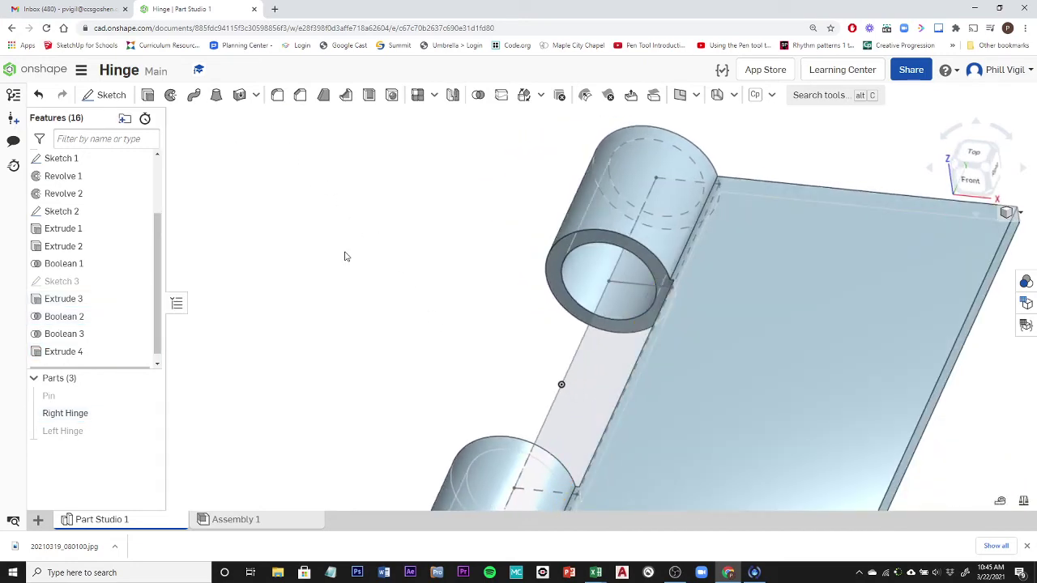
Hide Right Hinge and show Left Hinge on its own.
key(f)
key(shift+5)
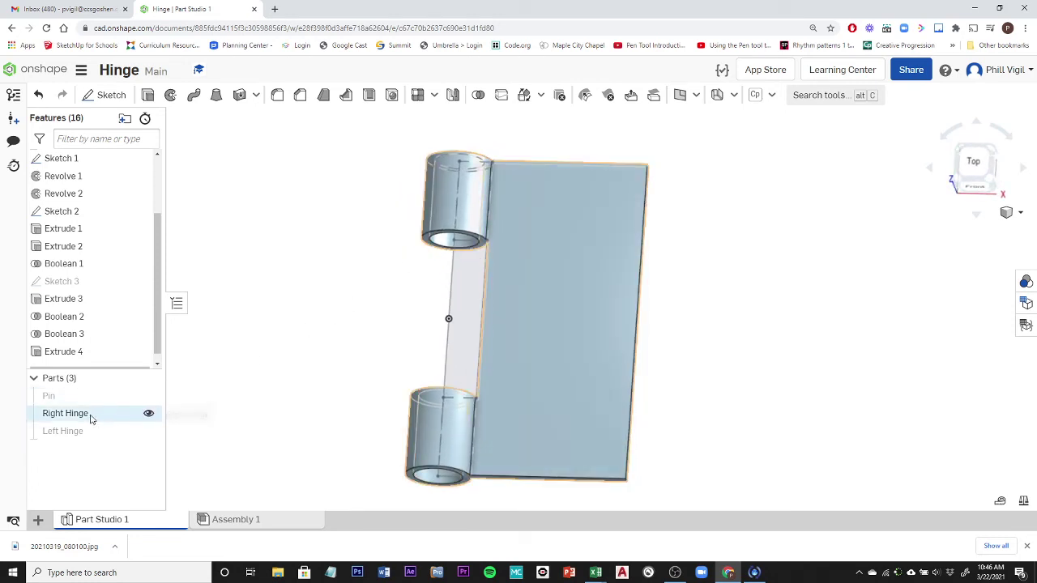
click(148, 415)
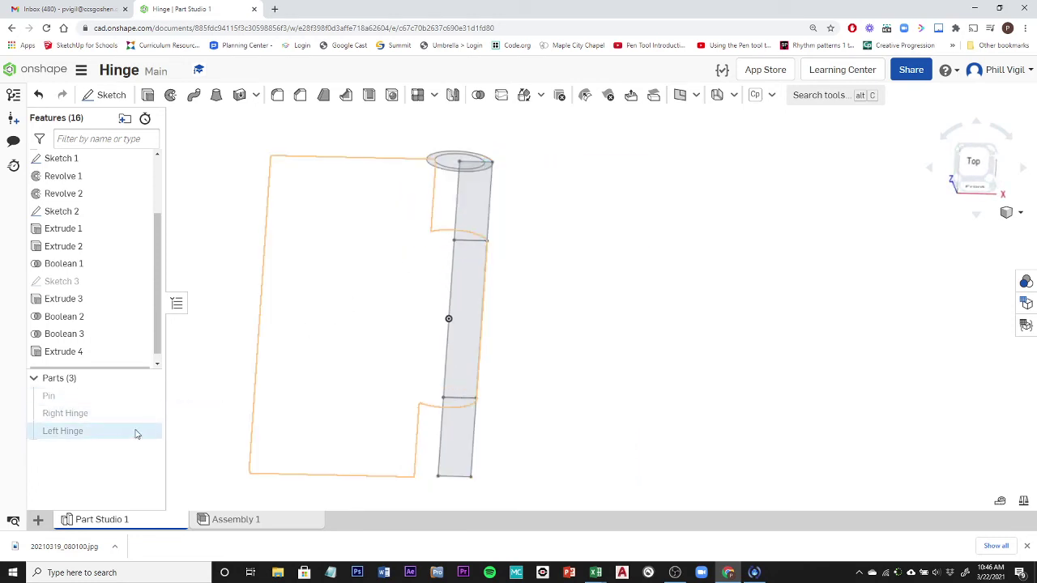
click(150, 433)
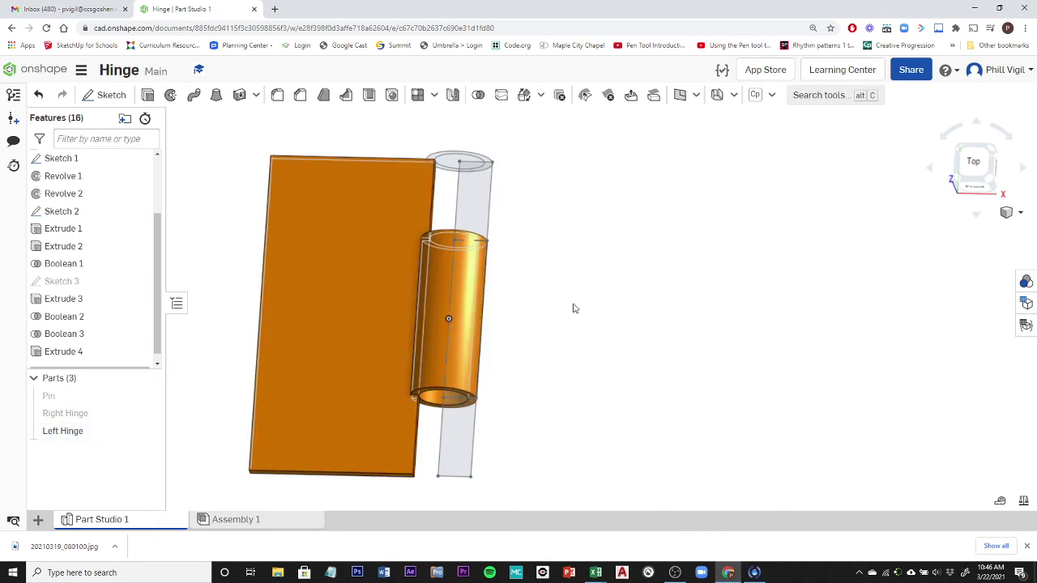
Cut the left leaf's two narrow inner edge faces, one at each end of its knuckle, 3 mm deep with a blind Remove extrude.
right_drag(591, 266, 544, 277)
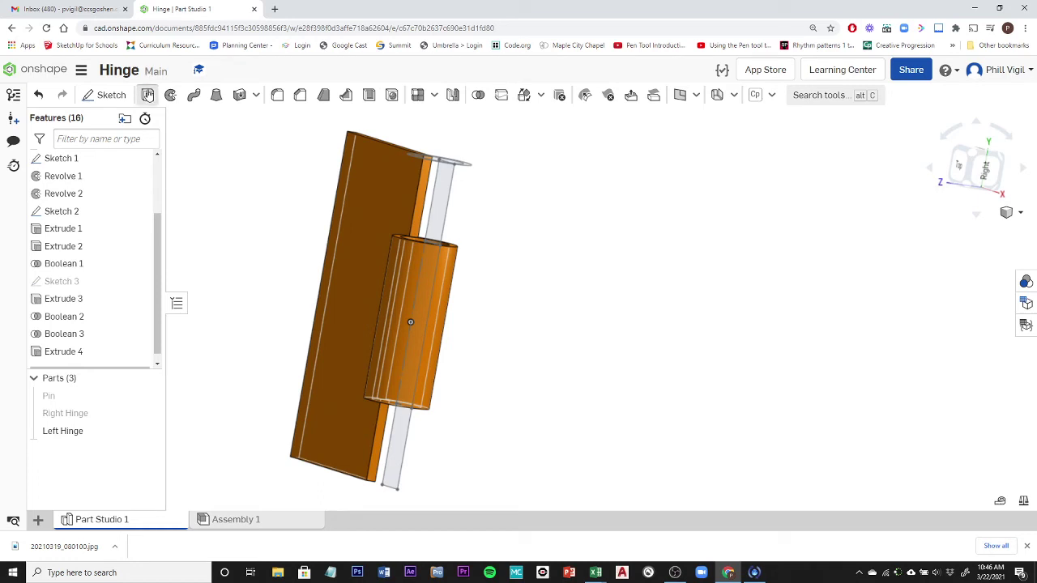
click(148, 95)
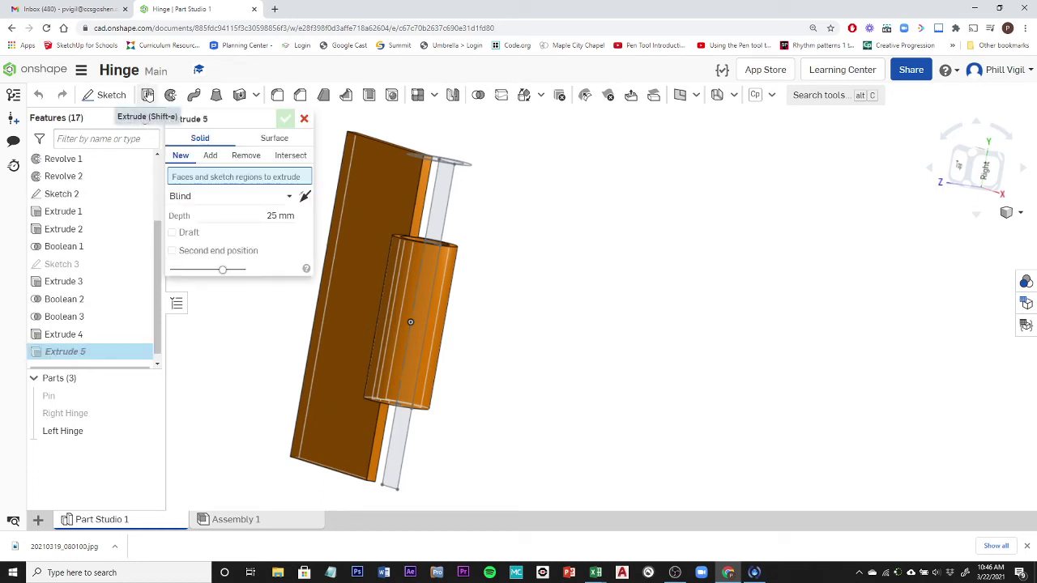
click(256, 159)
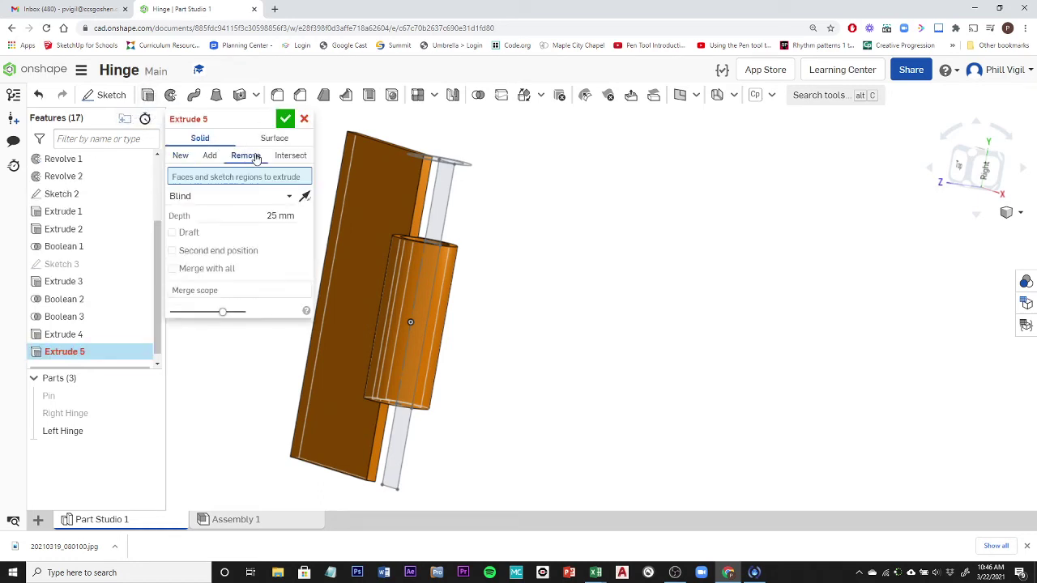
click(276, 216)
text(3)
key(Return)
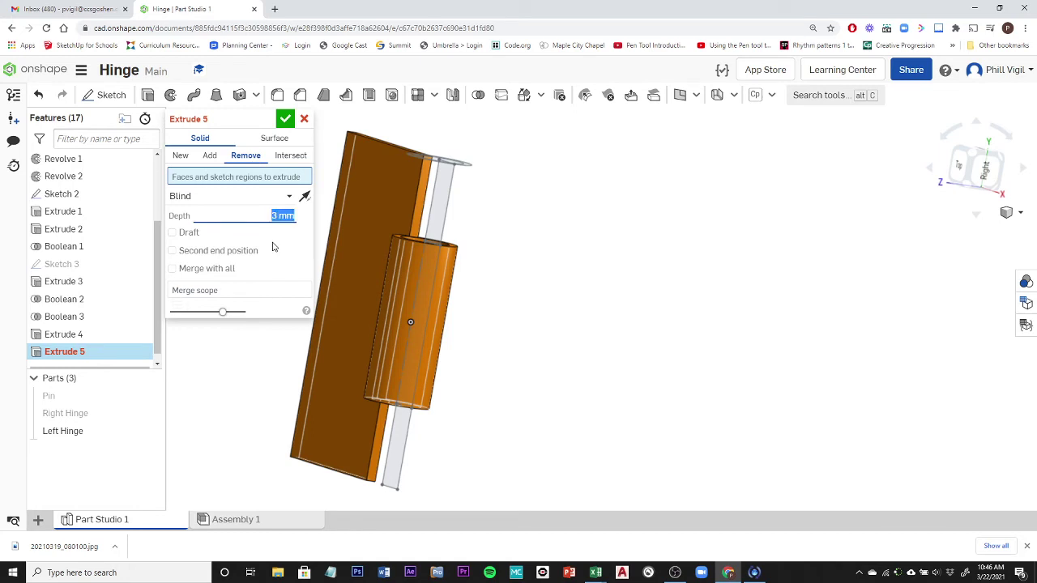
click(419, 200)
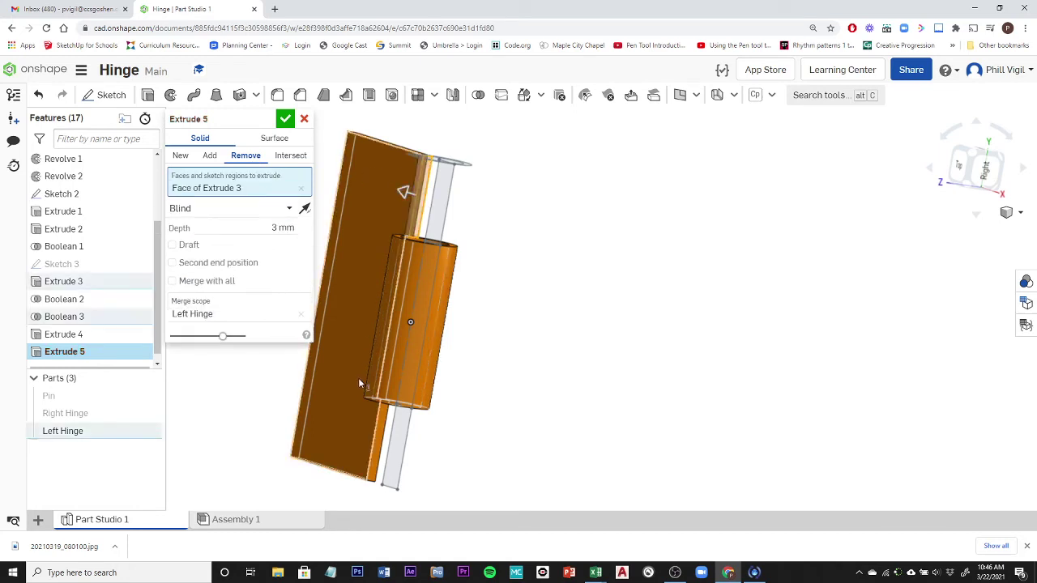
click(379, 442)
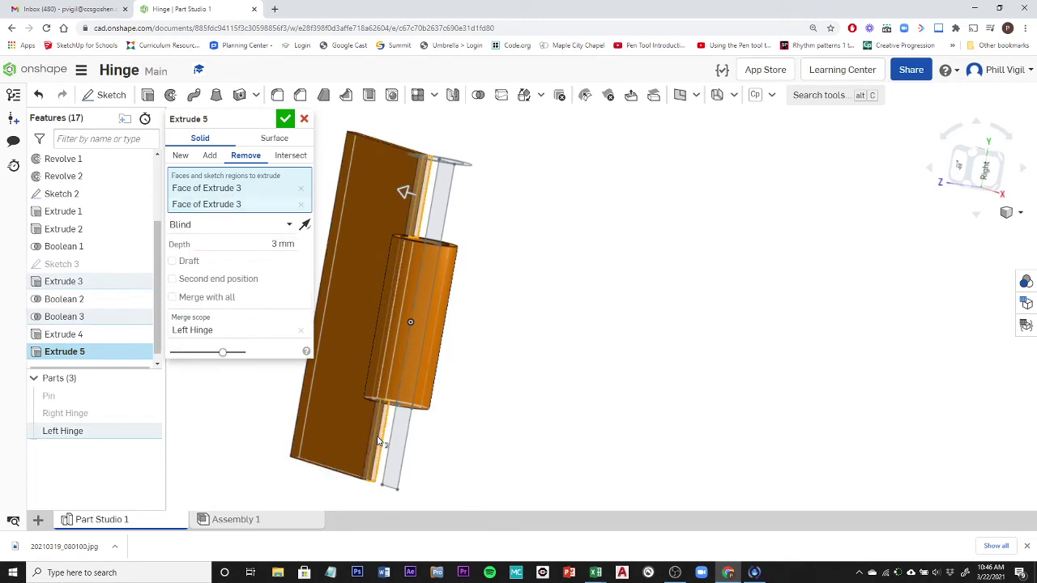
right_drag(463, 475, 500, 470)
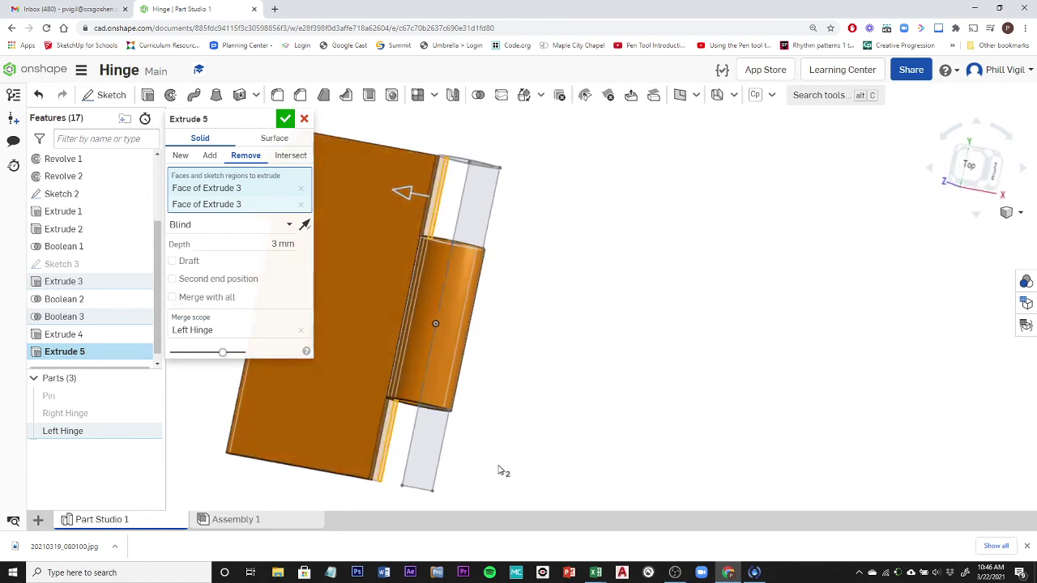
click(285, 119)
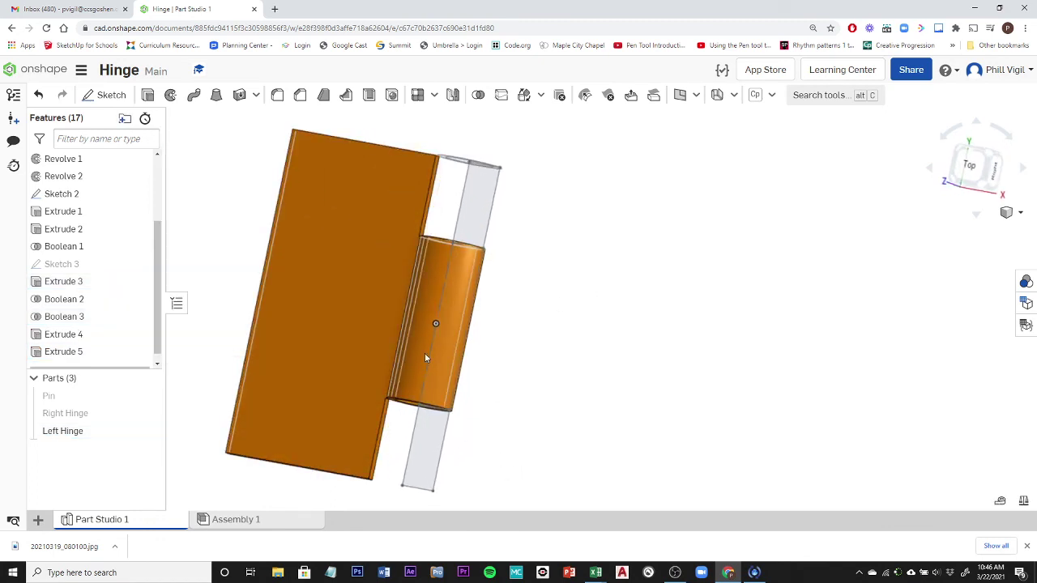
Show Right Hinge and the pin, and inspect the clearance between each leaf and the opposite knuckles from both sides.
click(149, 411)
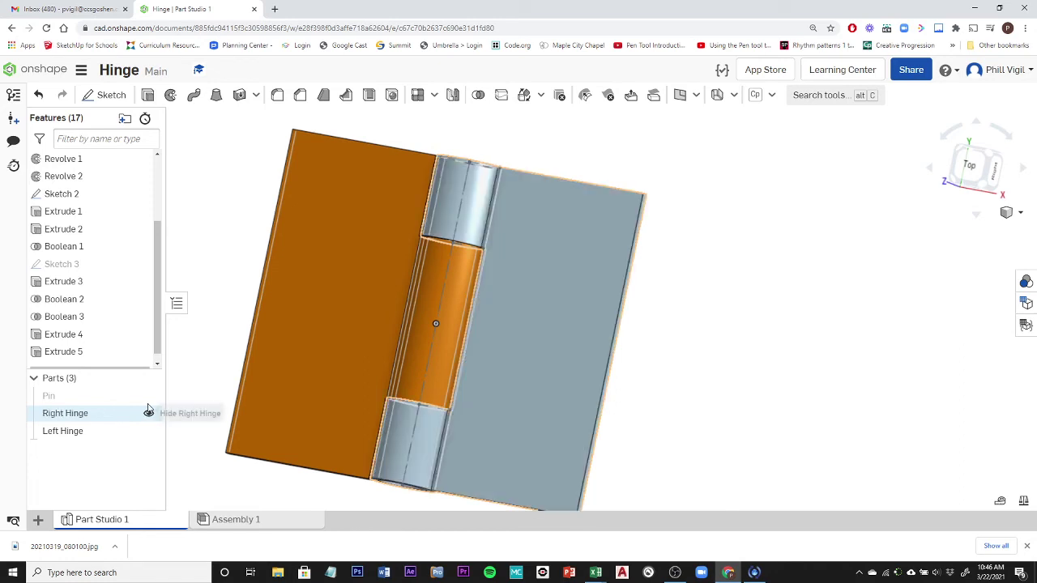
click(148, 395)
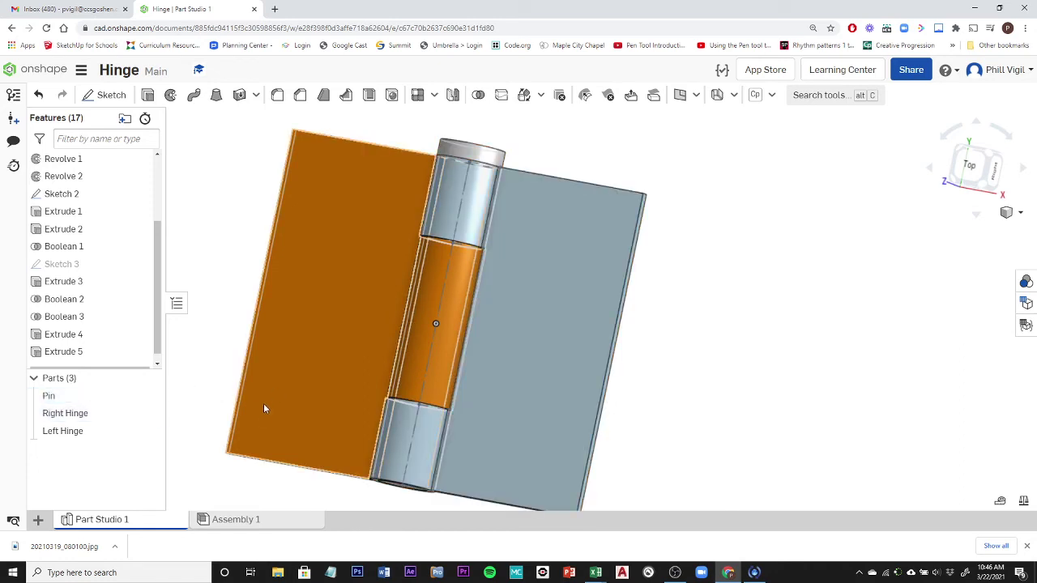
right_drag(322, 498, 336, 504)
scroll(460, 336, up, 5)
scroll(460, 334, up, 3)
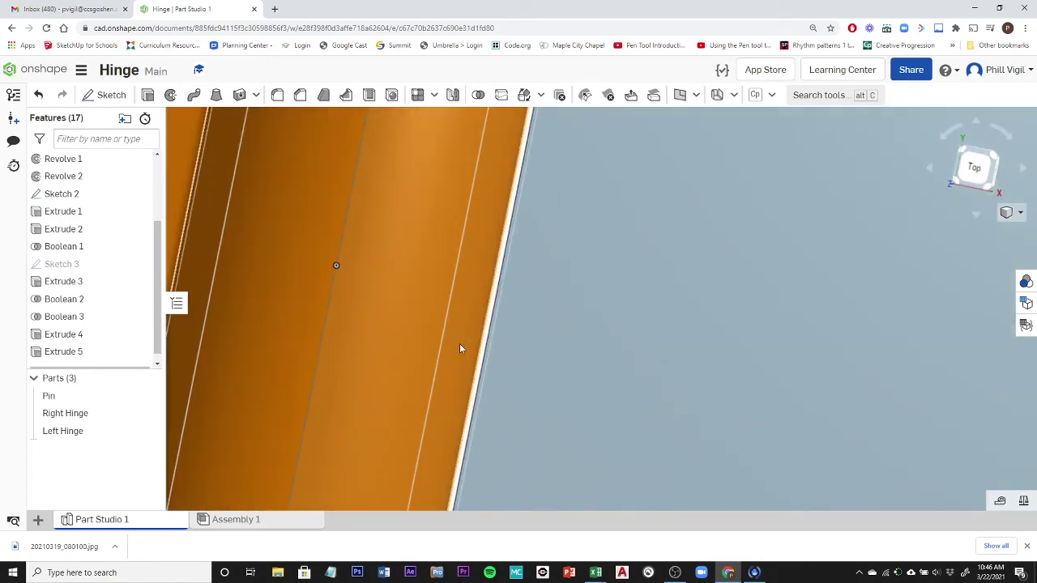
mouse_move(460, 343)
right_down()
mouse_move(476, 349)
mouse_move(468, 345)
right_up()
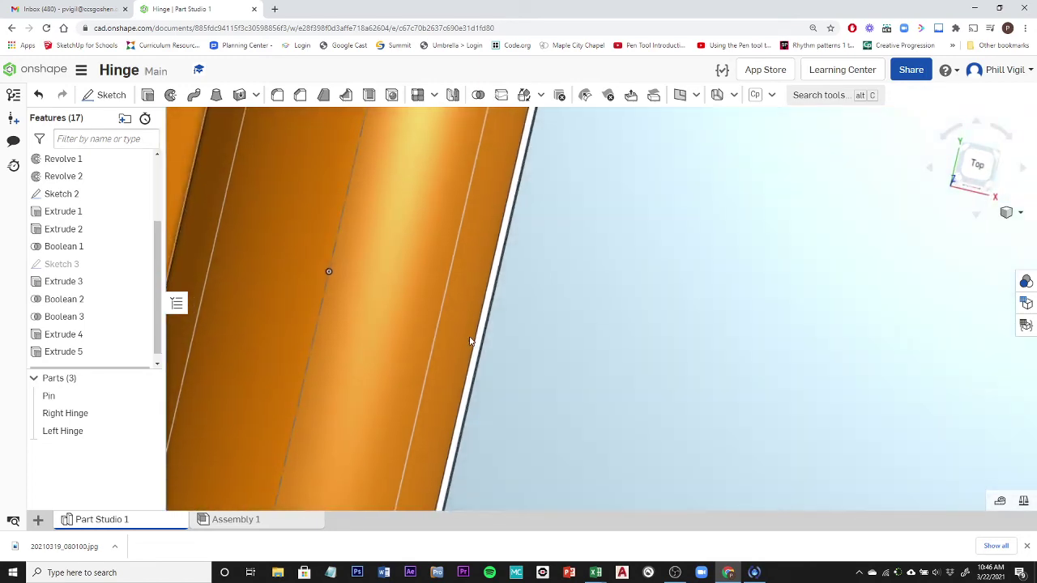
scroll(470, 344, down, 6)
scroll(393, 434, up, 5)
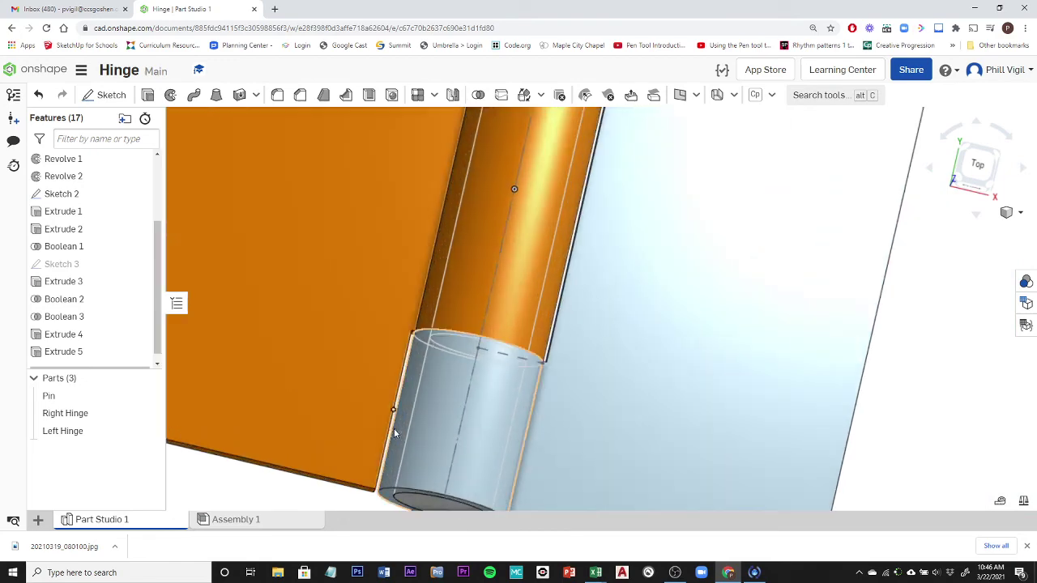
right_drag(391, 430, 383, 525)
scroll(390, 411, down, 6)
scroll(389, 410, down, 3)
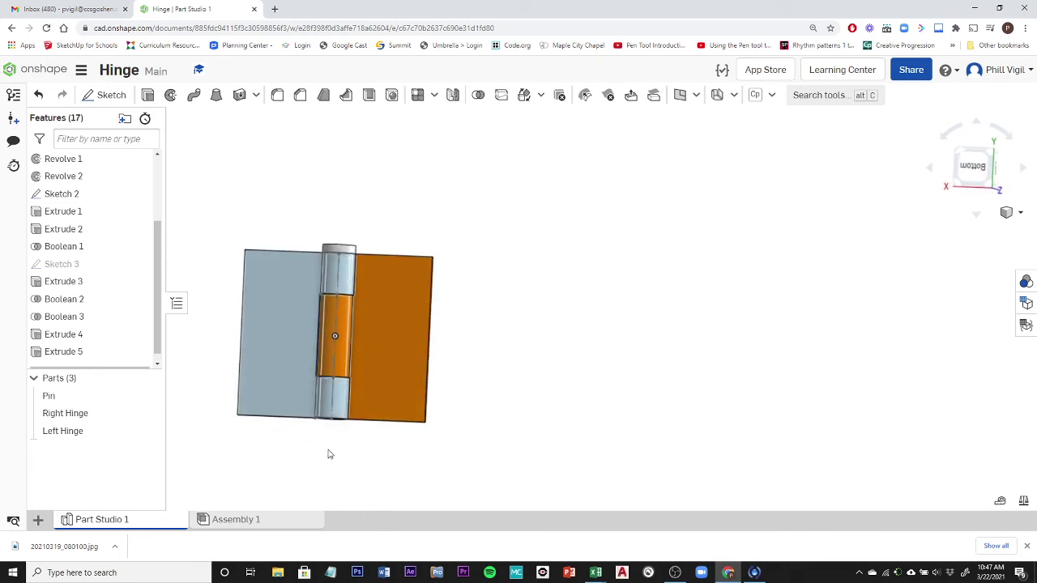
Switch to Assembly 1 and insert the Left Hinge part near the origin.
click(247, 524)
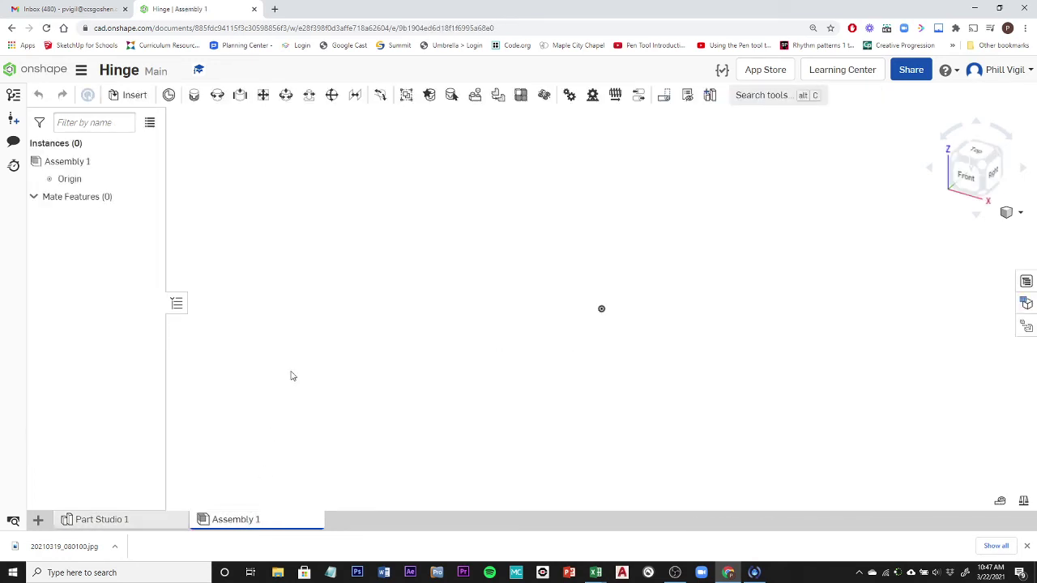
click(123, 96)
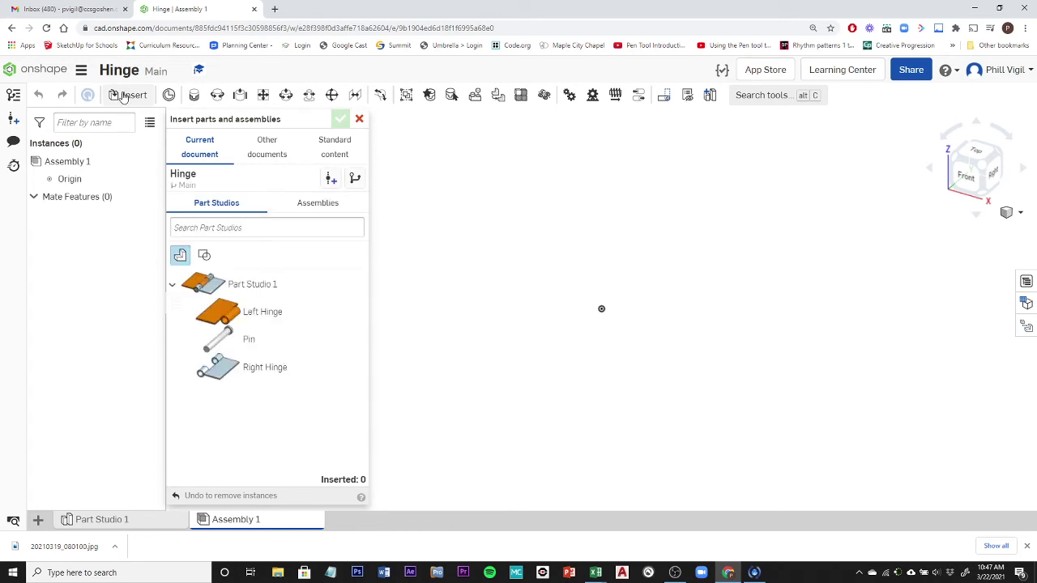
click(172, 285)
click(173, 288)
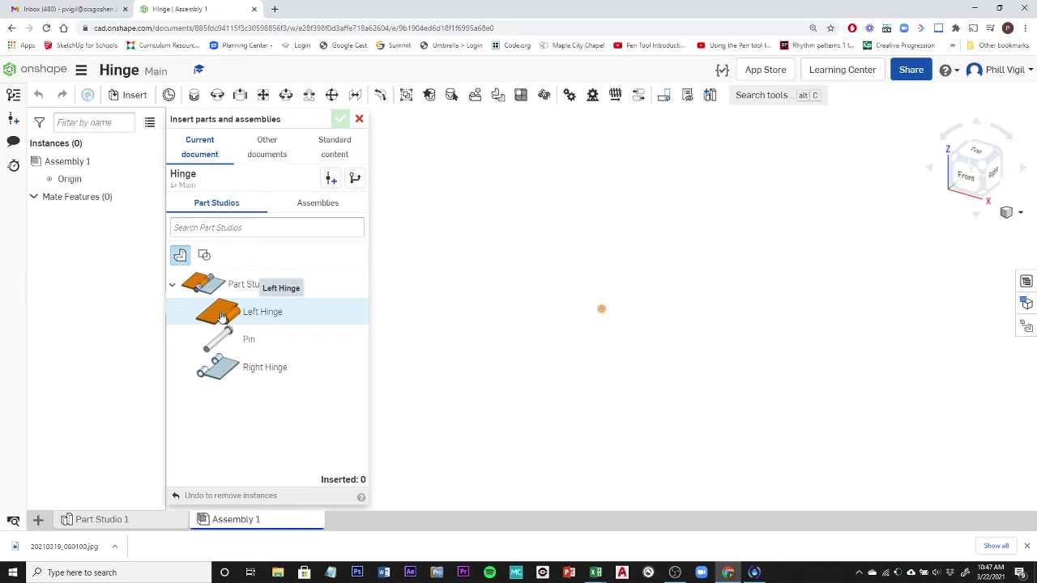
click(223, 317)
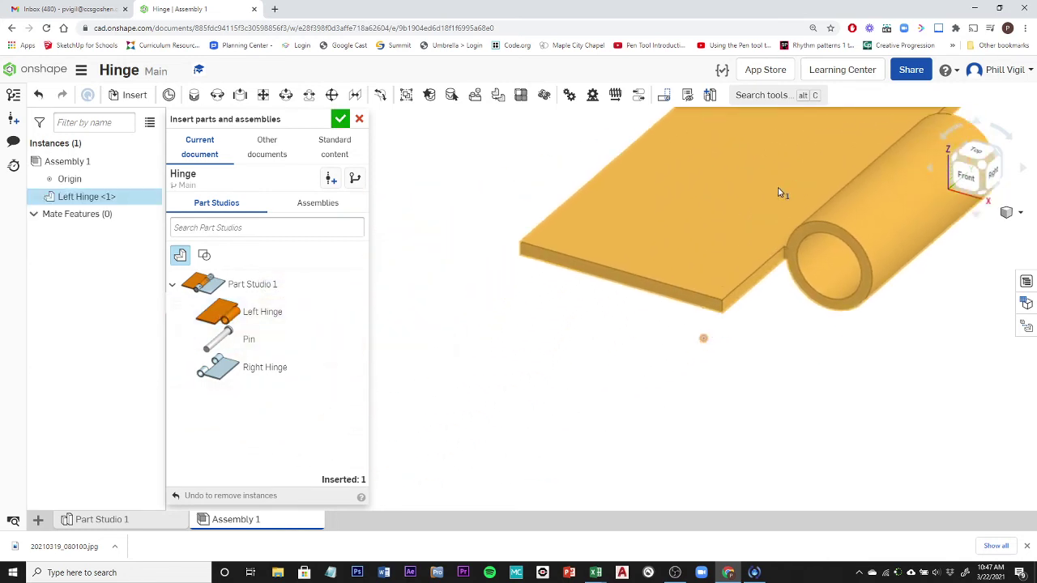
click(711, 212)
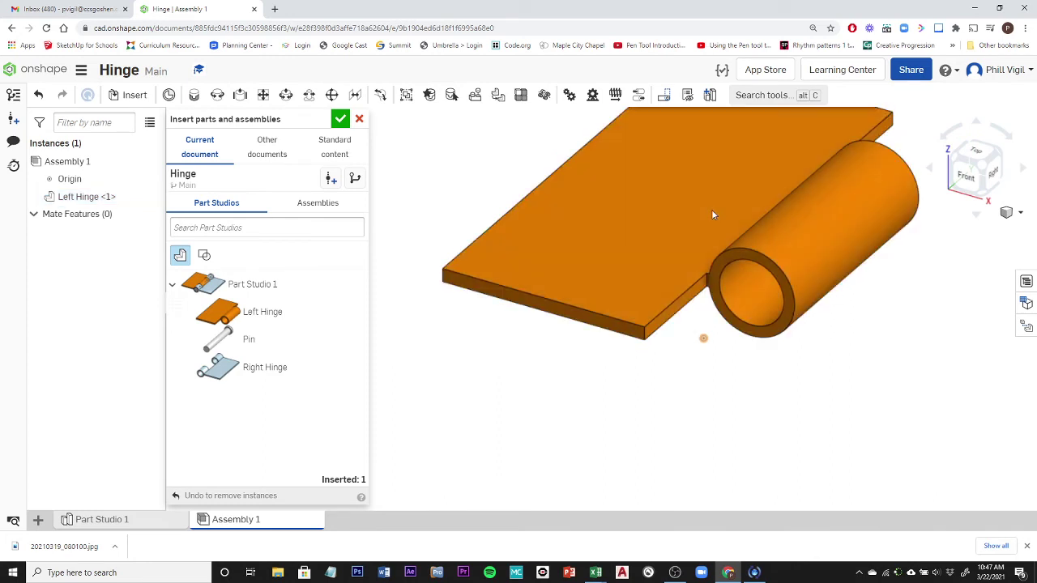
Add a Fastened mate joining the centre of the Left Hinge knuckle's open end to the assembly origin.
click(195, 95)
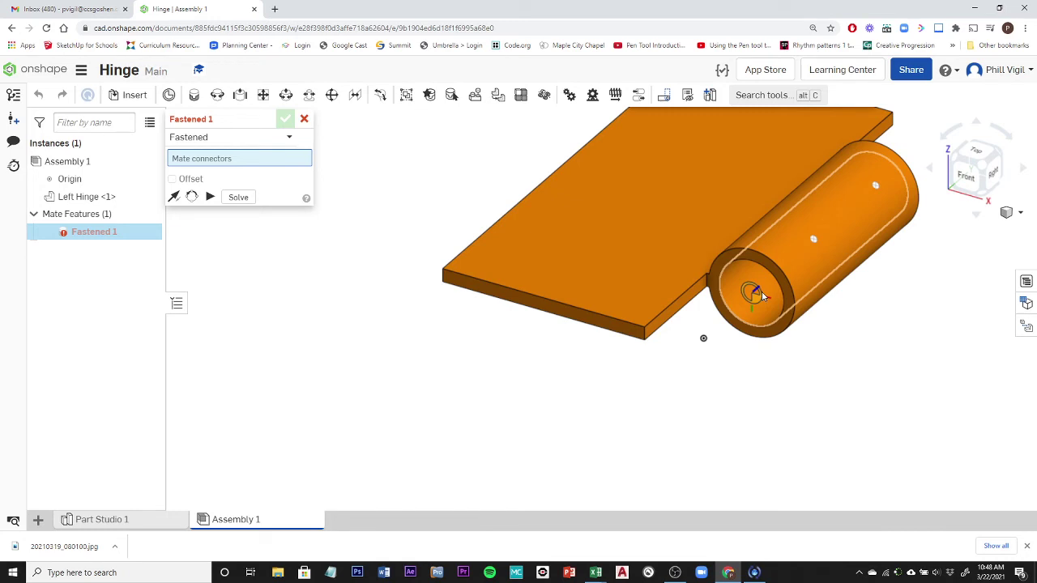
click(761, 293)
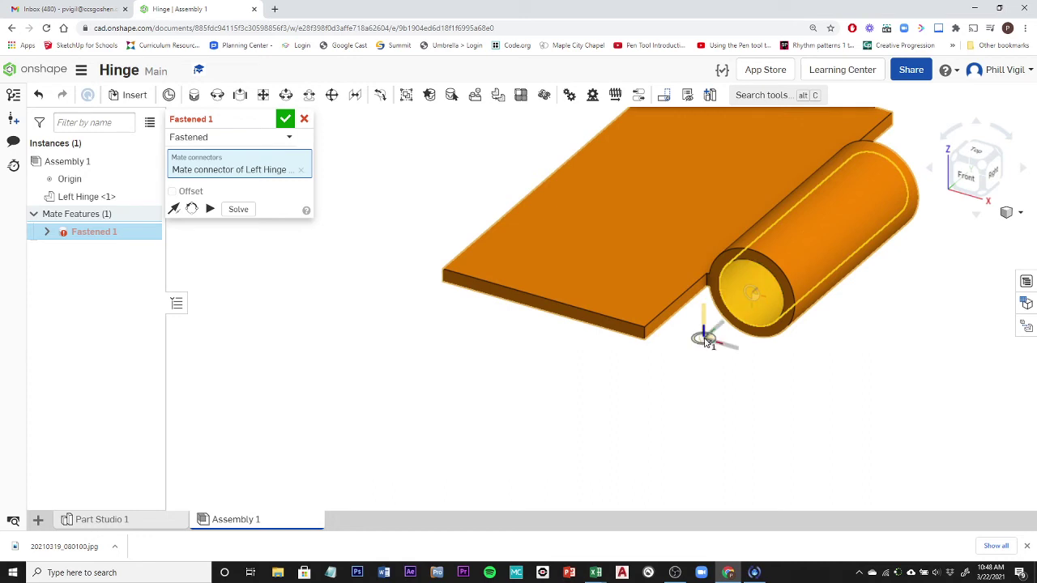
scroll(705, 340, down, 3)
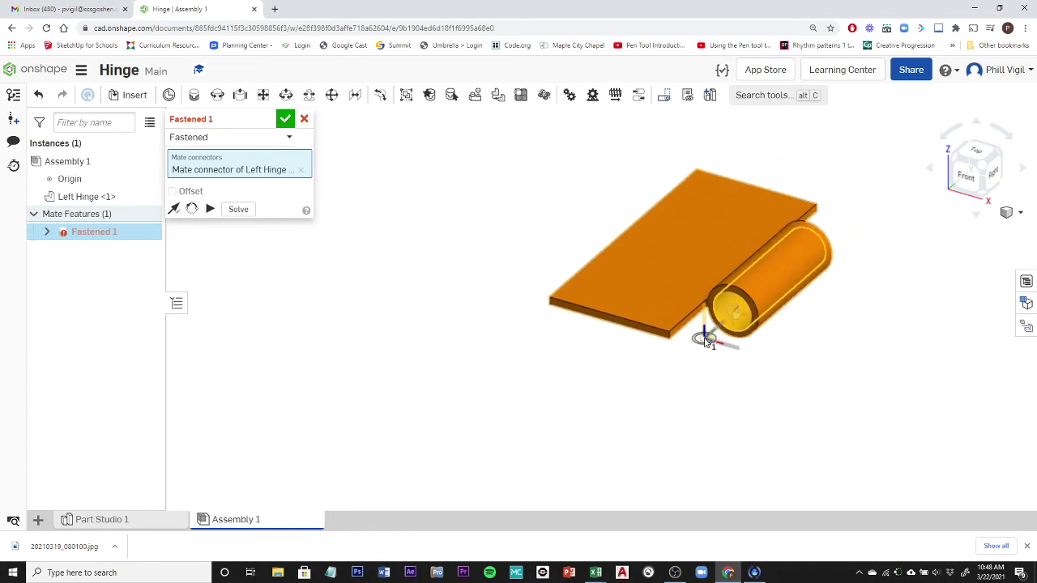
right_drag(705, 342, 724, 327)
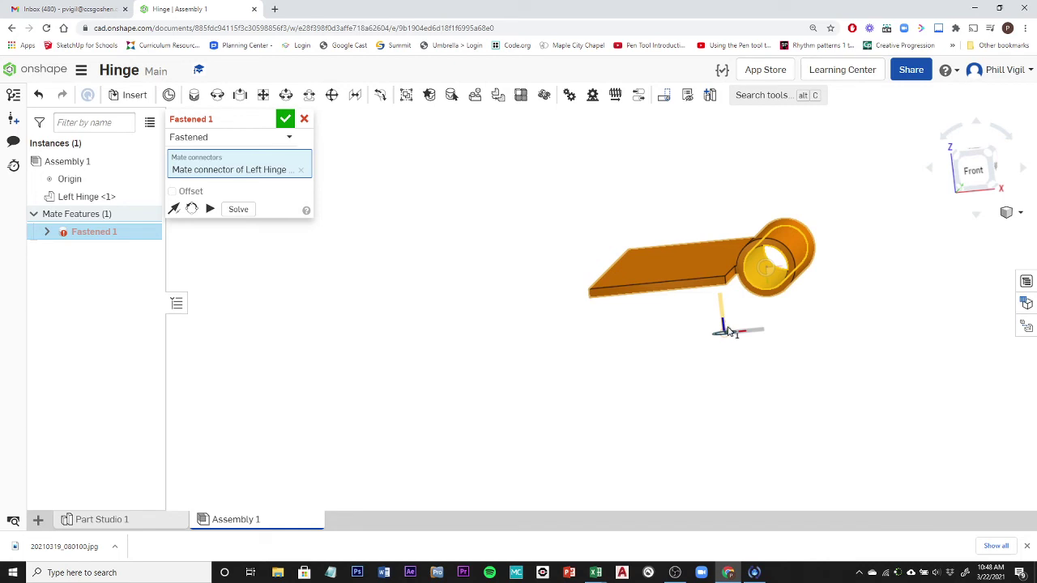
click(725, 328)
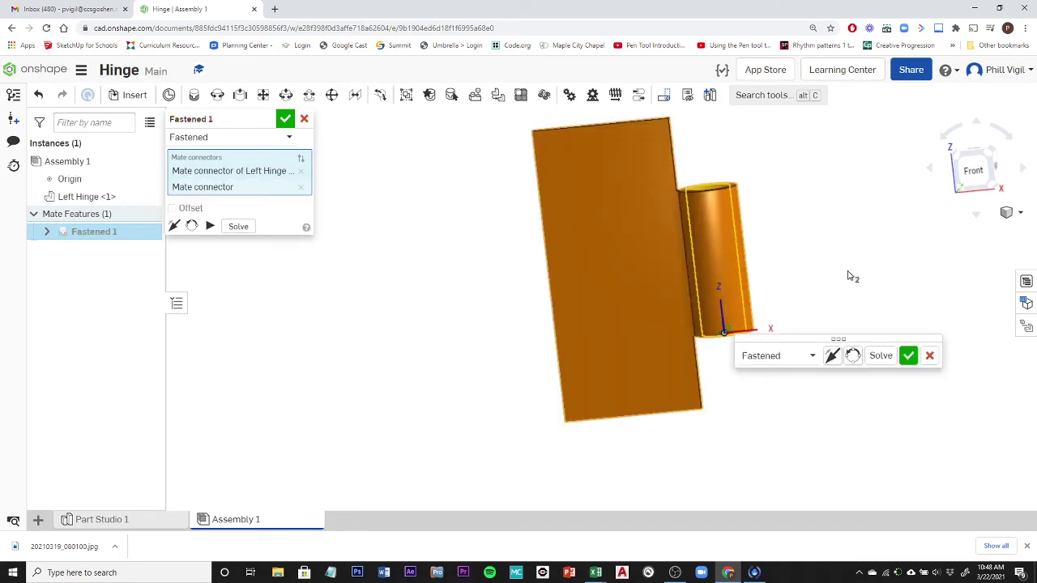
Enable the Fastened mate's offset and set its Z distance to 25 mm.
mouse_move(865, 275)
right_down()
mouse_move(829, 294)
mouse_move(886, 289)
mouse_move(910, 270)
mouse_move(883, 267)
right_up()
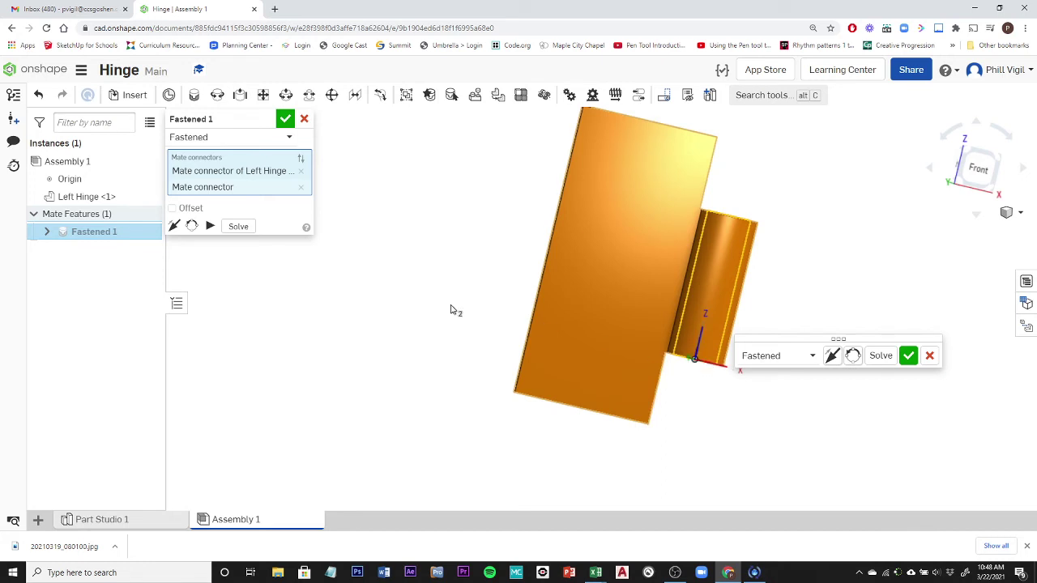
click(172, 209)
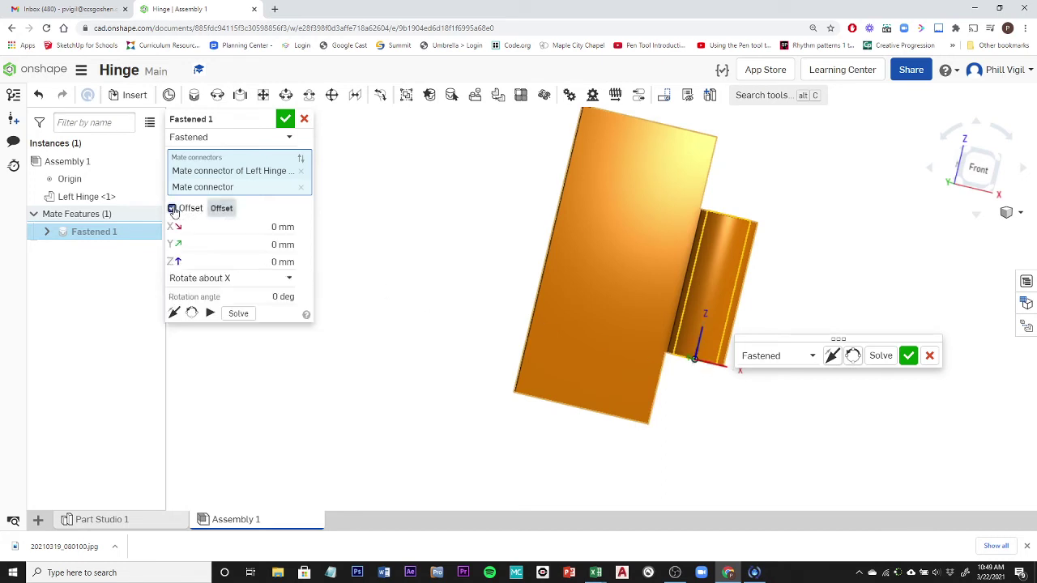
click(284, 262)
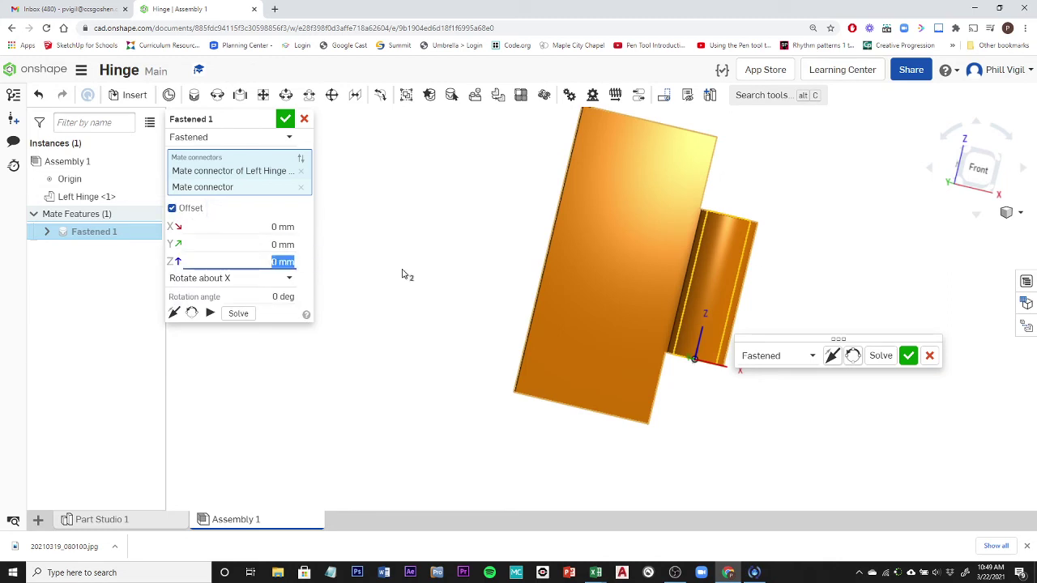
text(25)
key(Return)
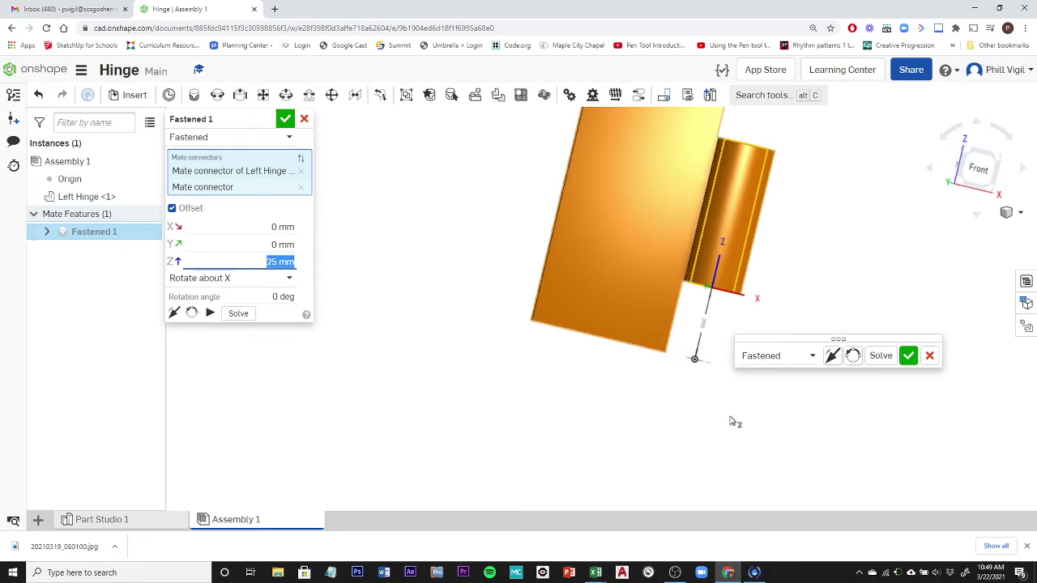
Accept the Fastened mate with its offset and discard the empty follow-up Fastened mate.
click(912, 361)
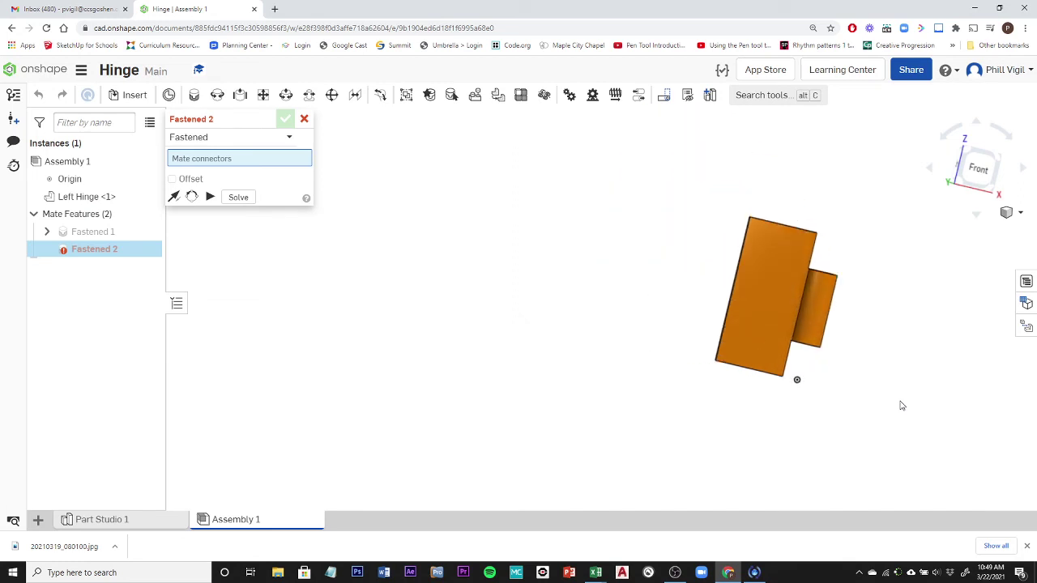
right_drag(900, 404, 867, 405)
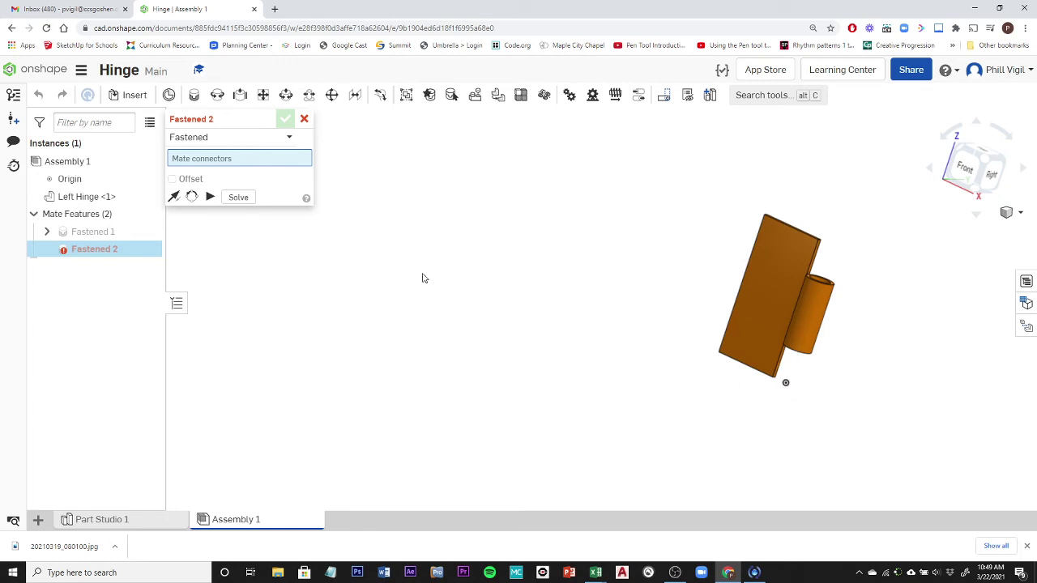
mouse_move(186, 118)
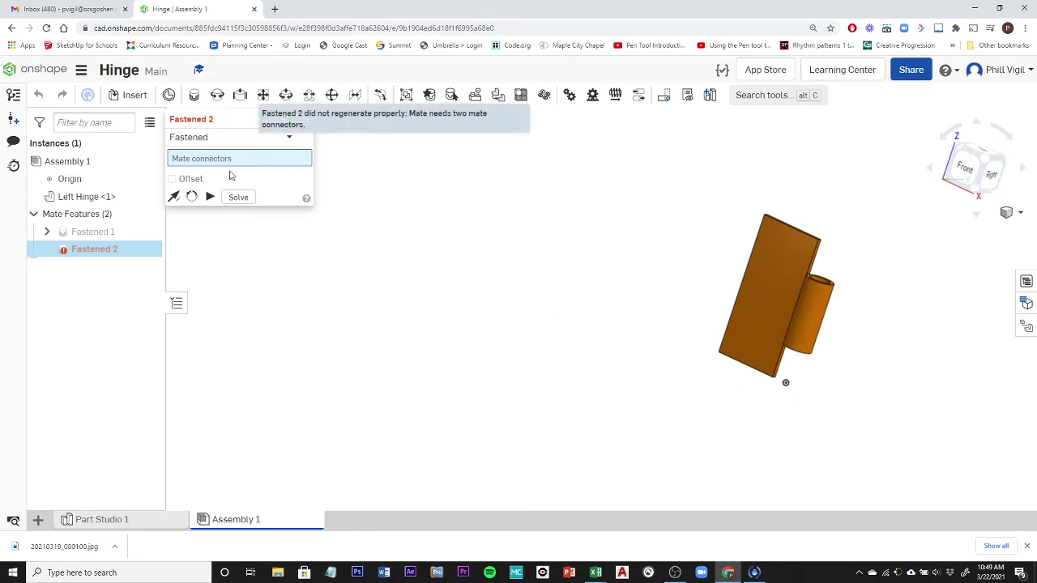
click(305, 121)
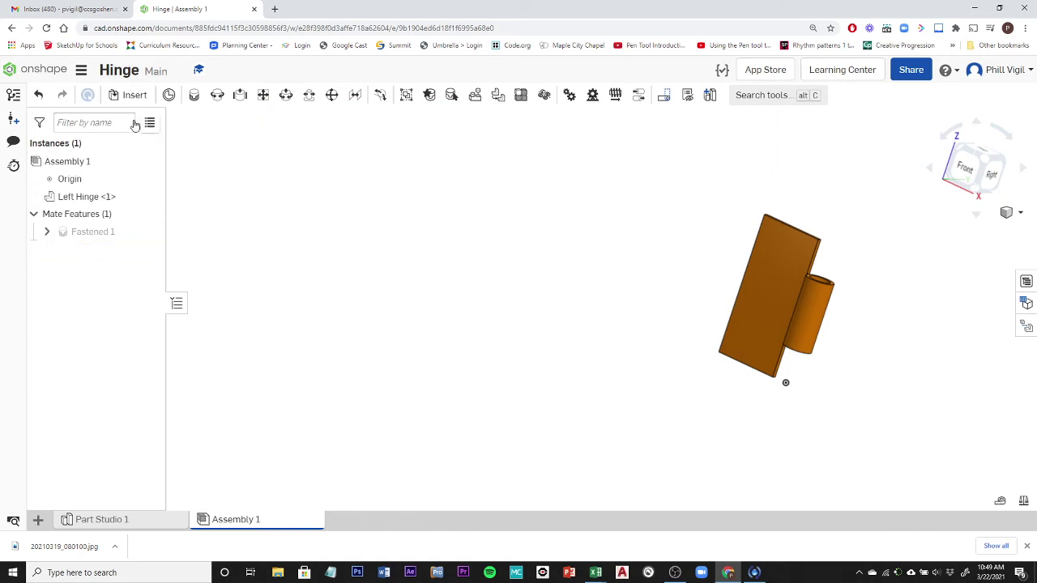
Insert the Pin part from Part Studio 1 into the assembly, placing it beside the Left Hinge knuckle.
click(130, 95)
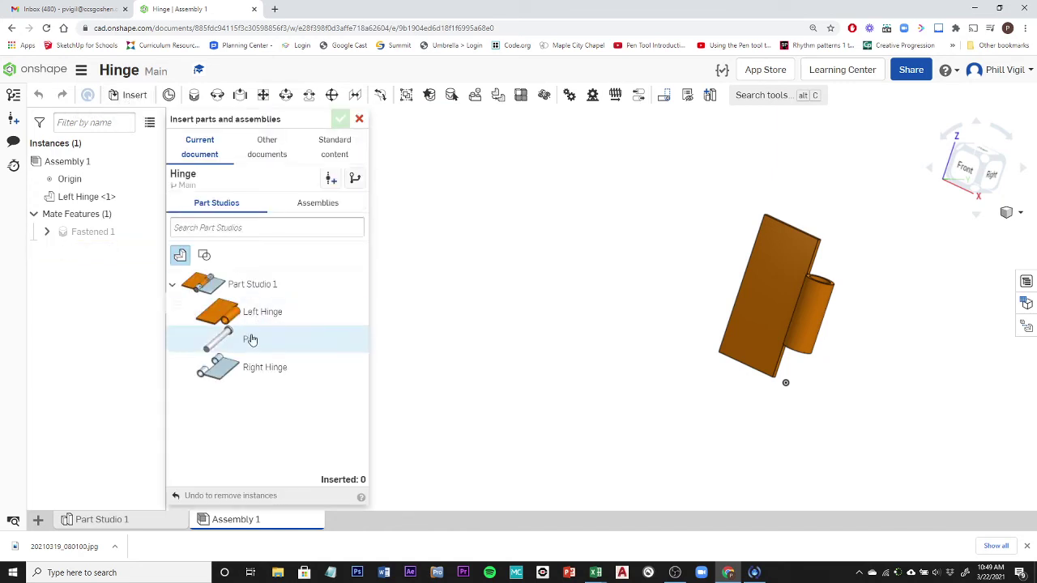
click(228, 344)
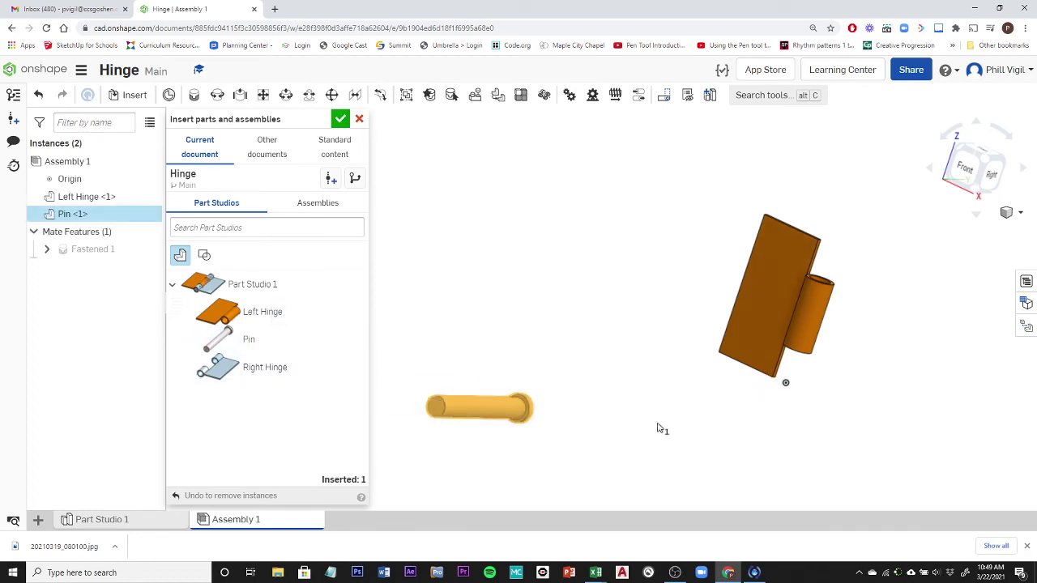
click(922, 350)
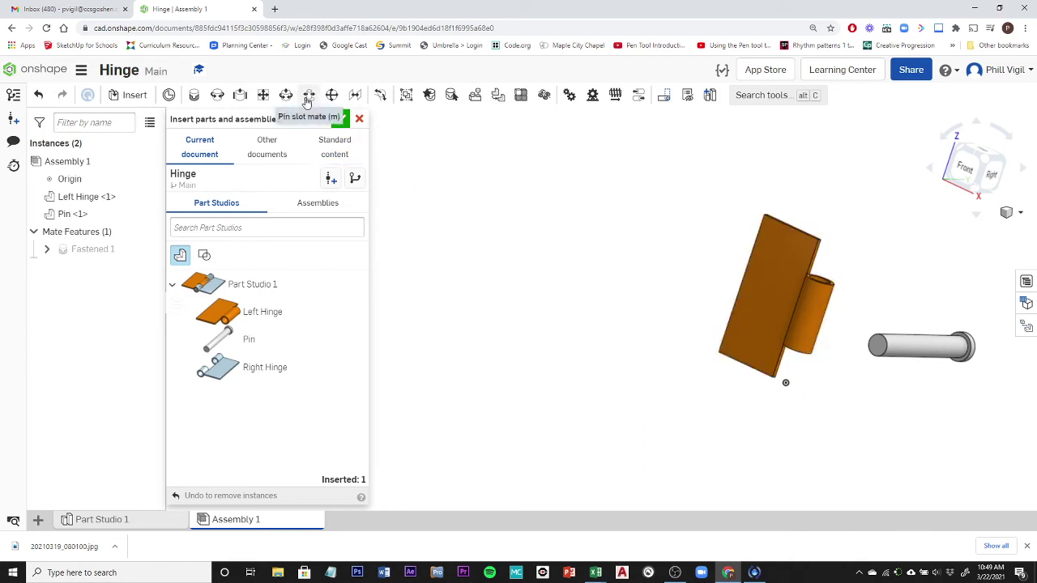
Add a Slider mate joining the centre of the pin's headless end to the assembly origin.
click(240, 96)
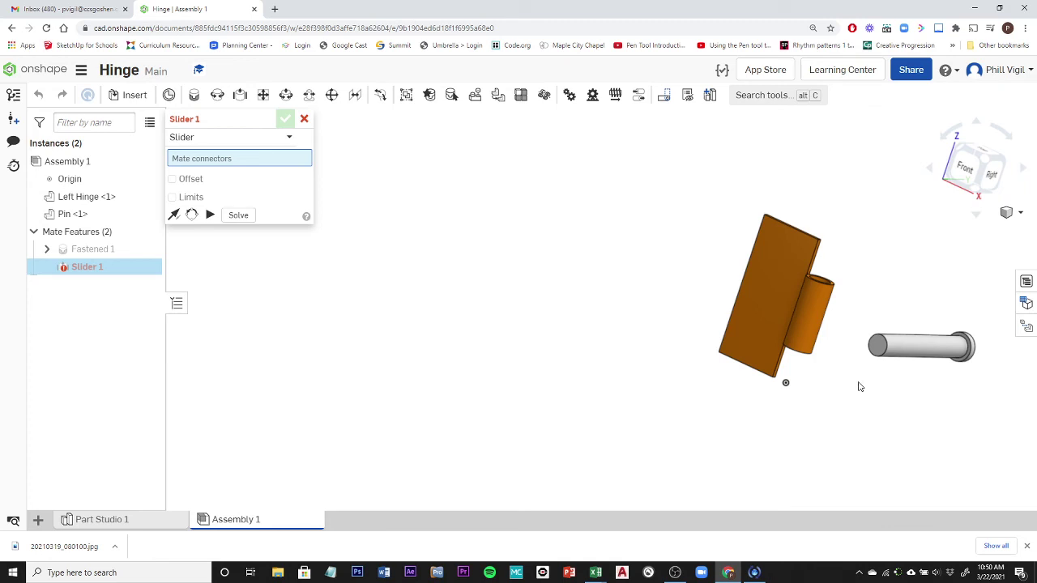
right_drag(831, 382, 773, 425)
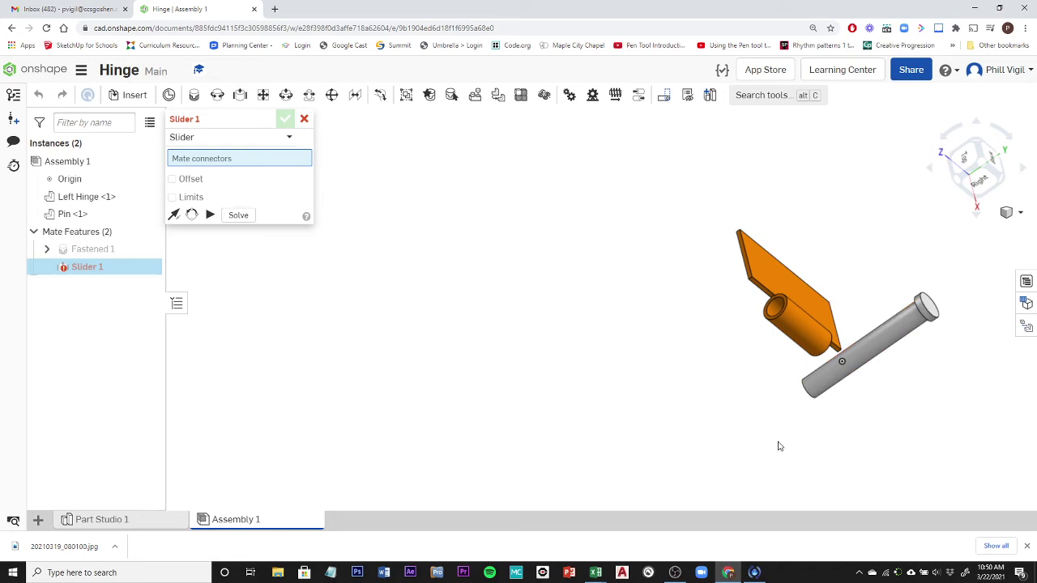
right_drag(781, 445, 834, 406)
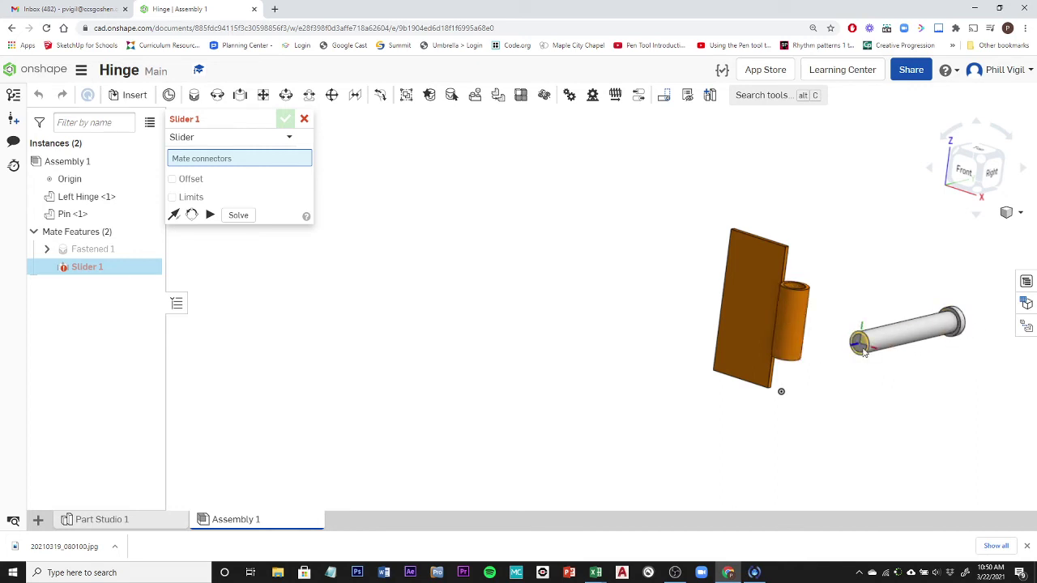
right_drag(858, 364, 798, 400)
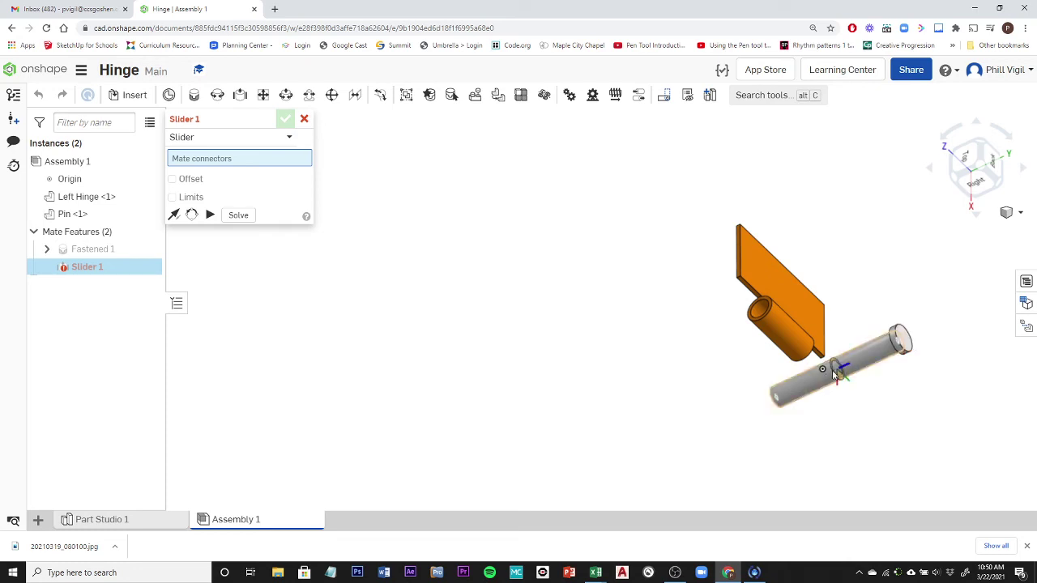
click(778, 403)
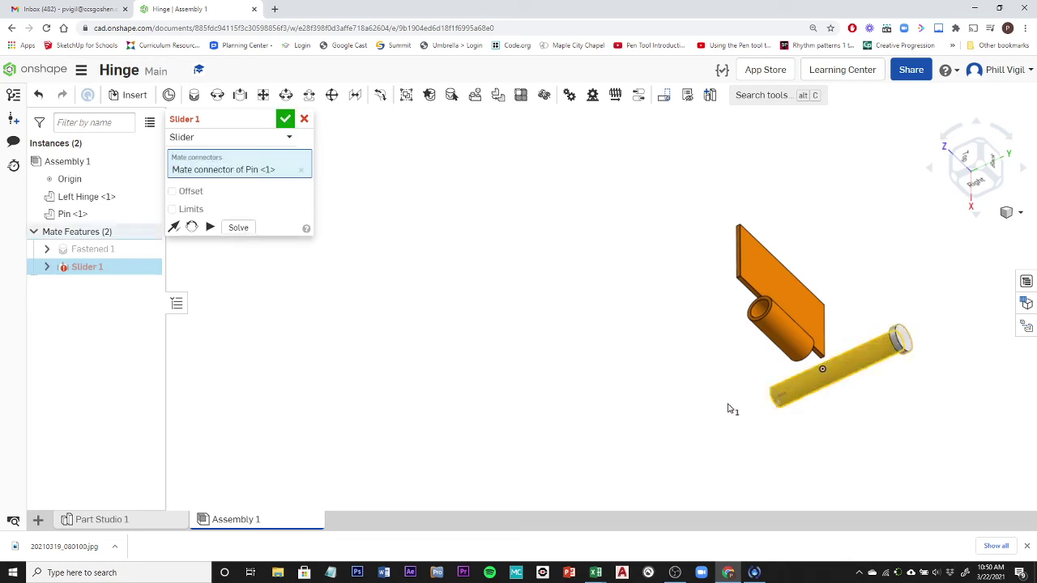
right_drag(728, 409, 808, 365)
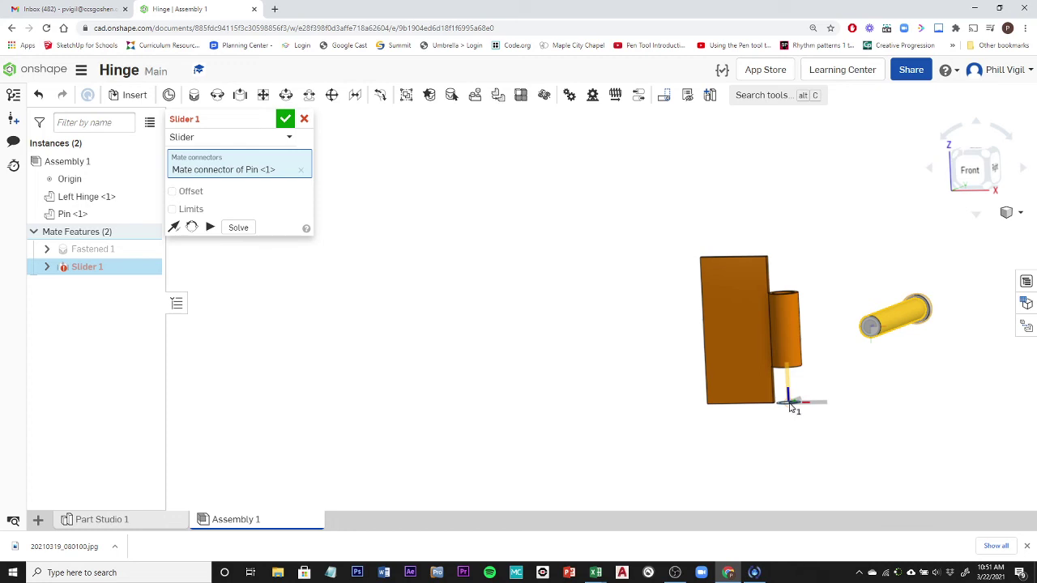
click(789, 402)
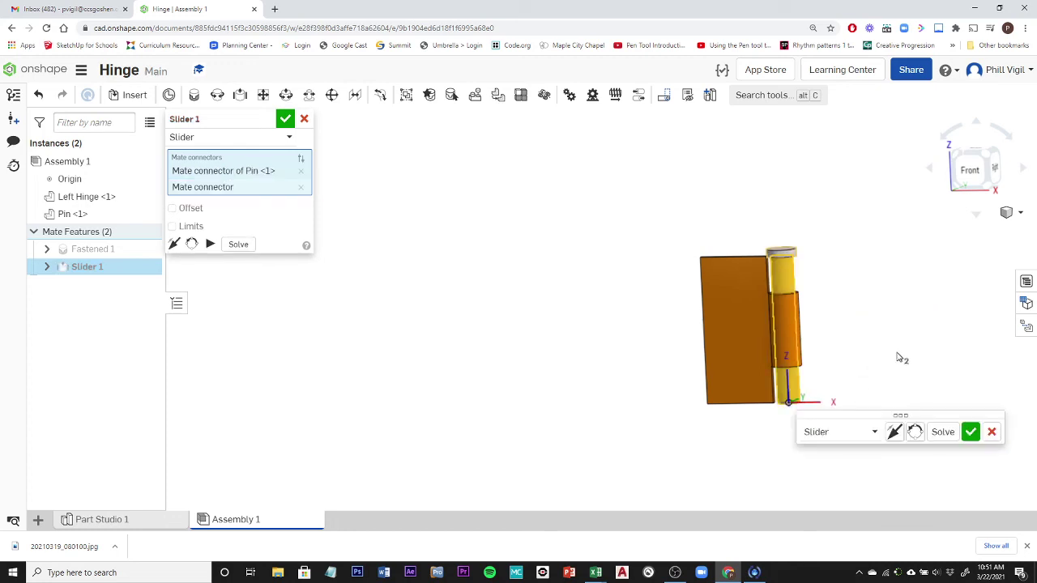
click(971, 432)
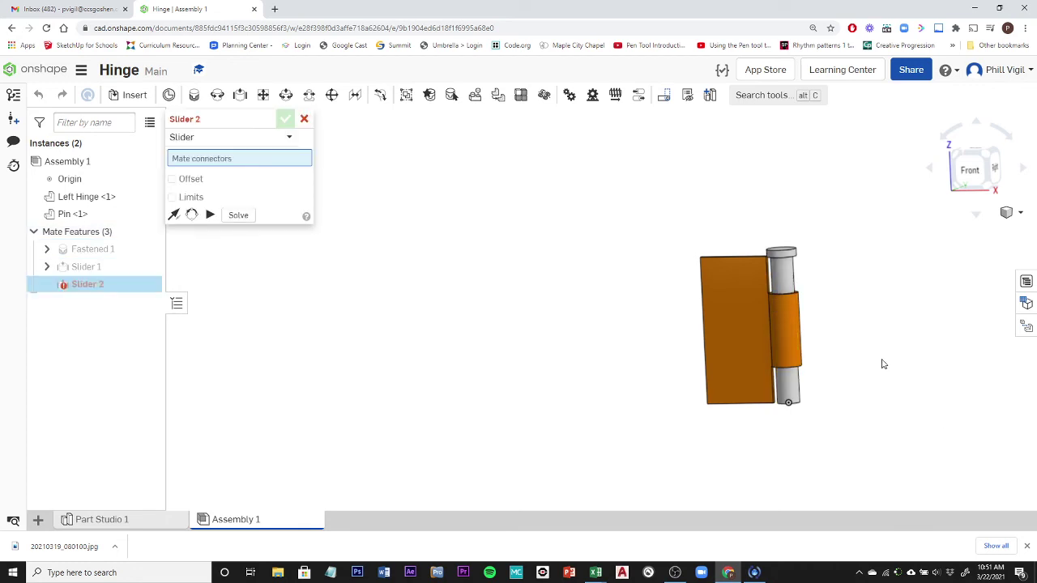
Slide the pin up and down through the Left Hinge knuckle to test its motion, and discard the empty second Slider mate.
right_drag(938, 395, 945, 419)
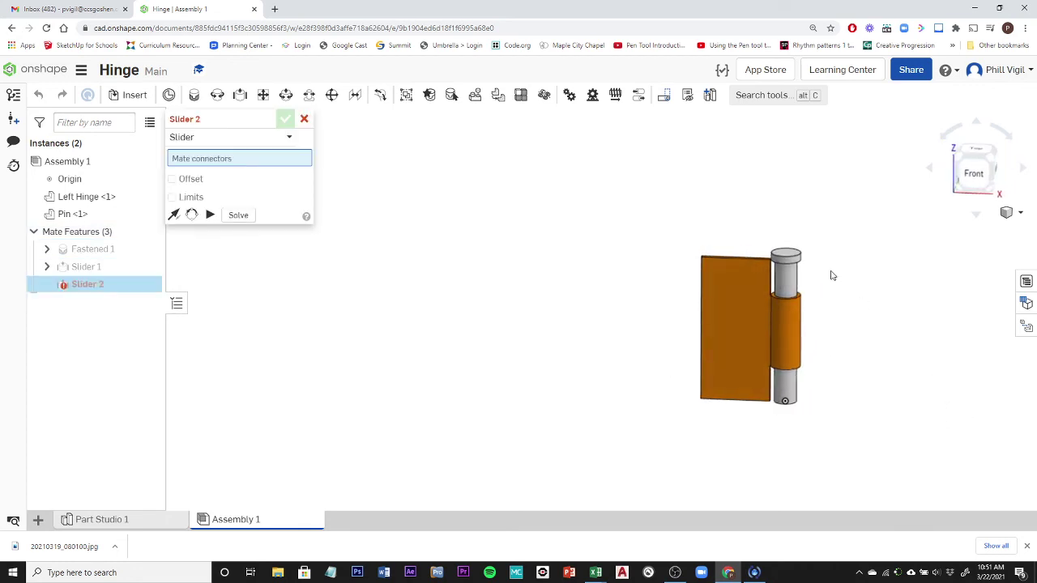
drag(787, 286, 781, 207)
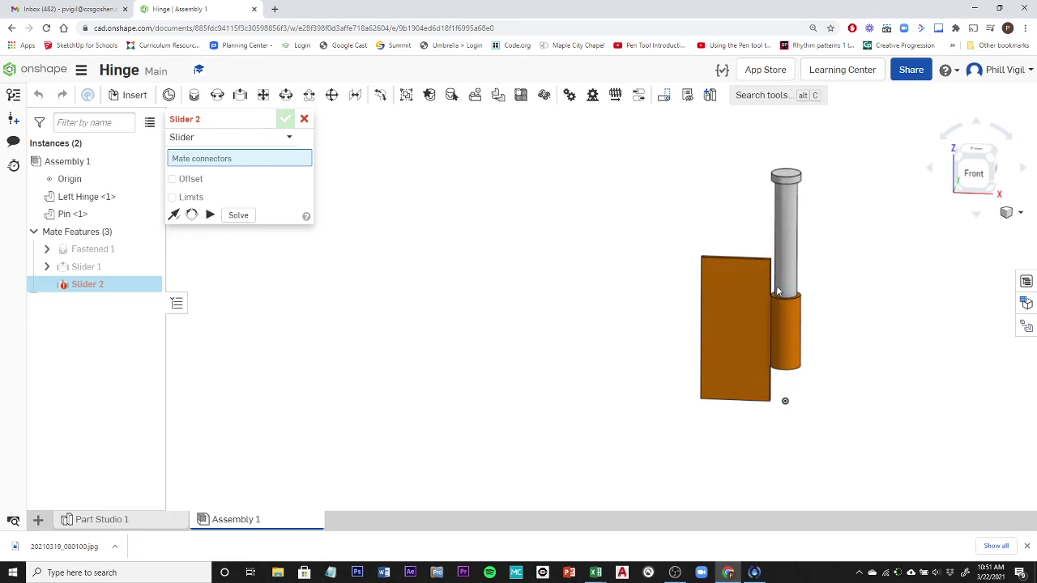
drag(778, 291, 784, 276)
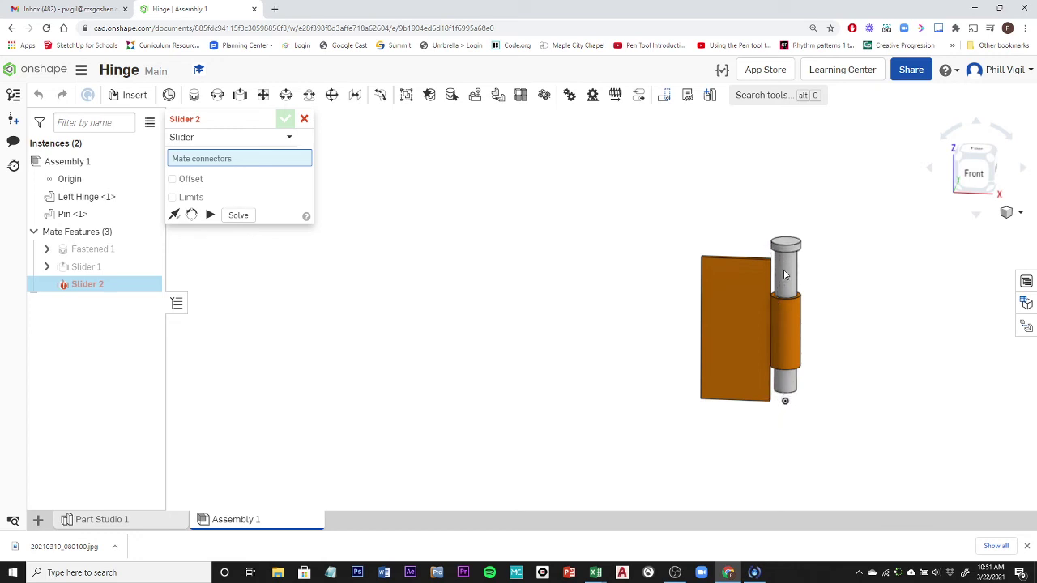
right_drag(886, 364, 924, 379)
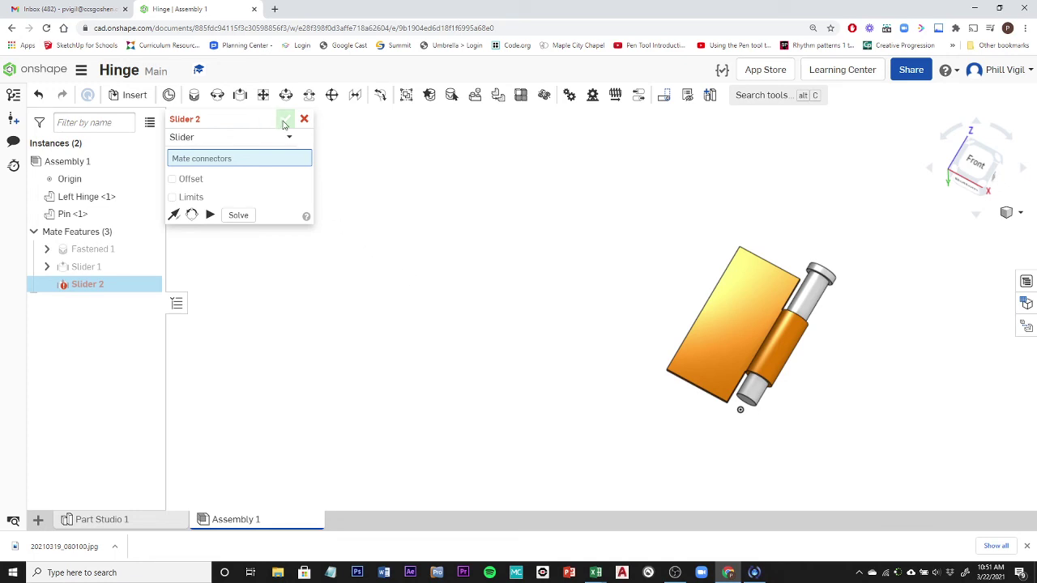
mouse_move(181, 118)
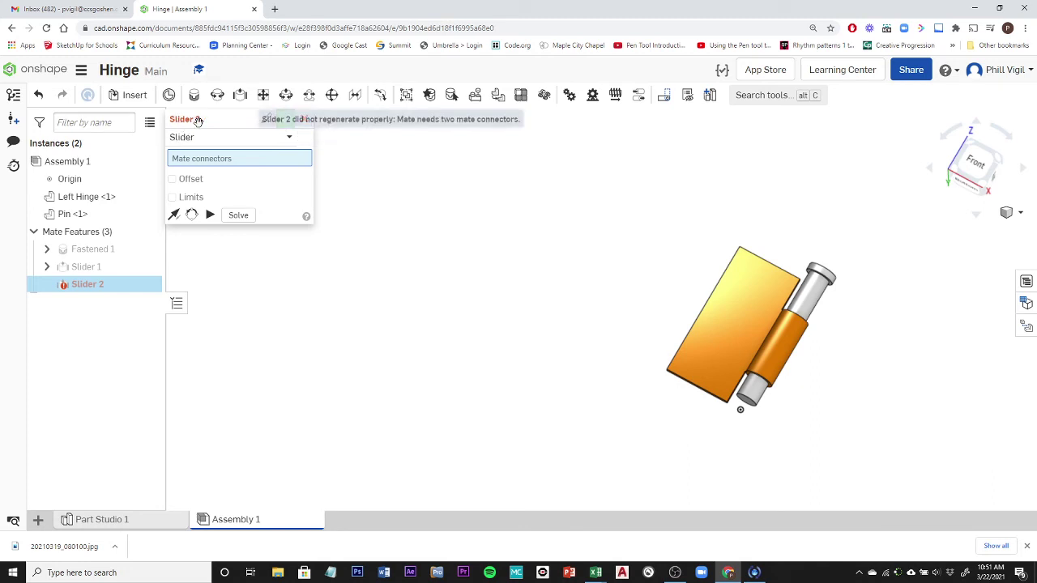
click(304, 120)
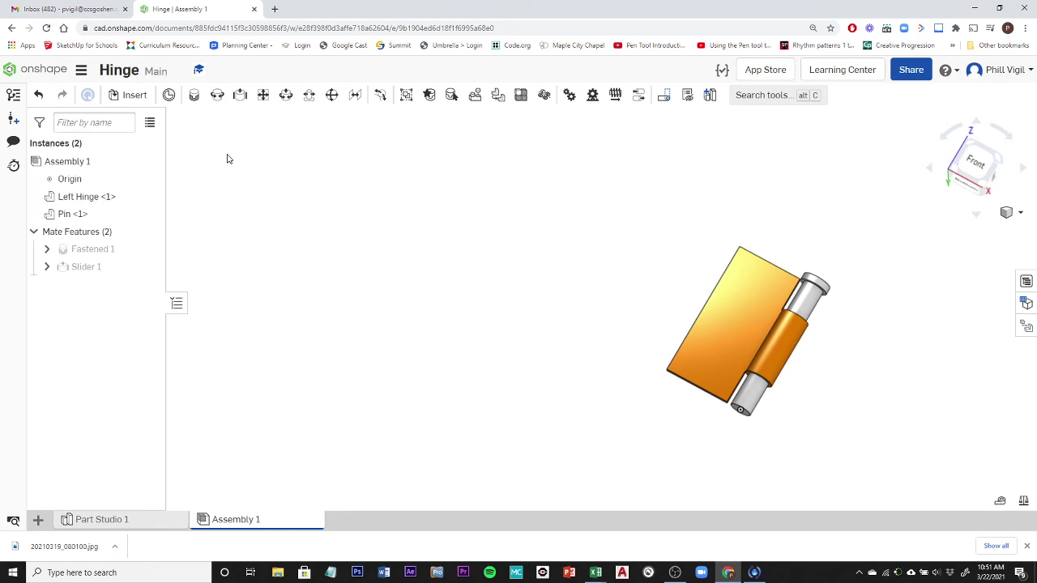
Insert the Right Hinge part from Part Studio 1, placing it beside the Left Hinge and pin.
click(128, 95)
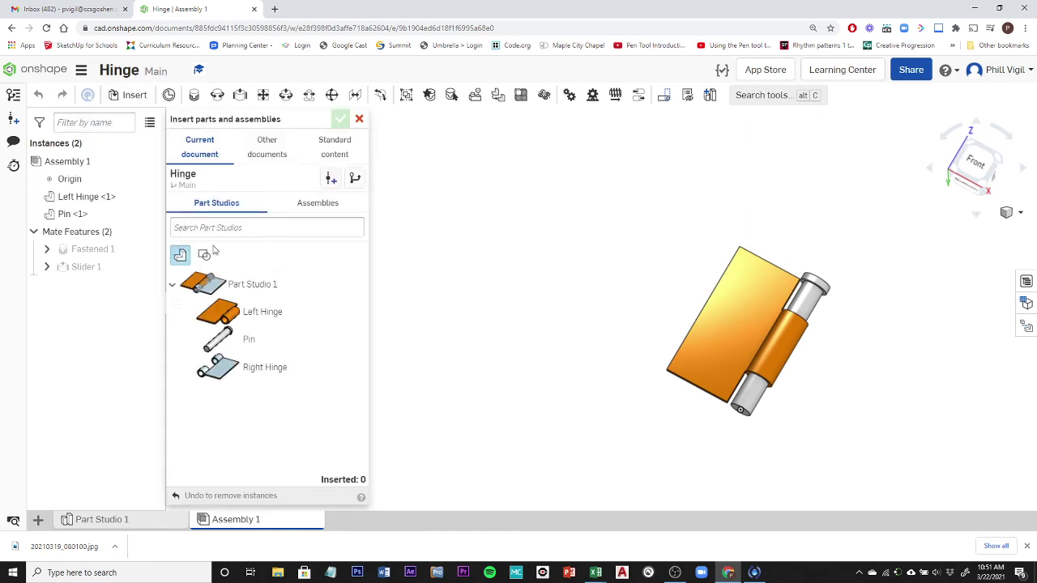
click(236, 369)
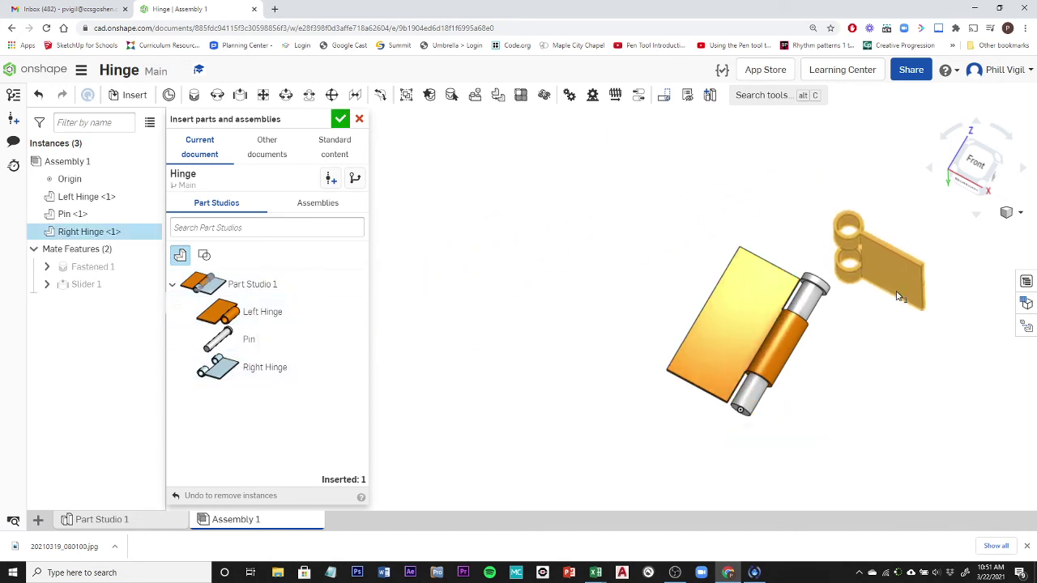
click(941, 372)
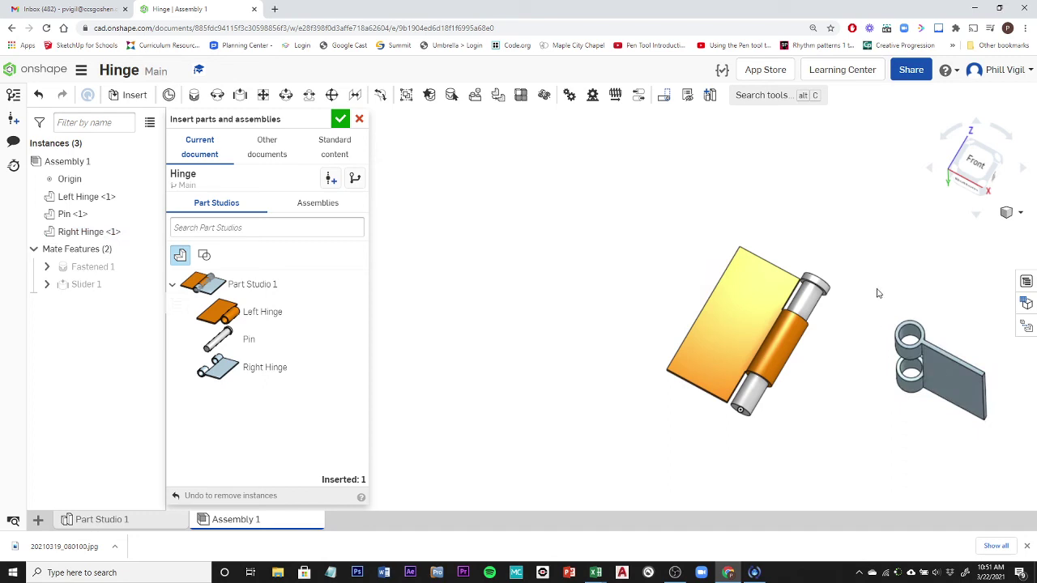
right_drag(877, 294, 849, 325)
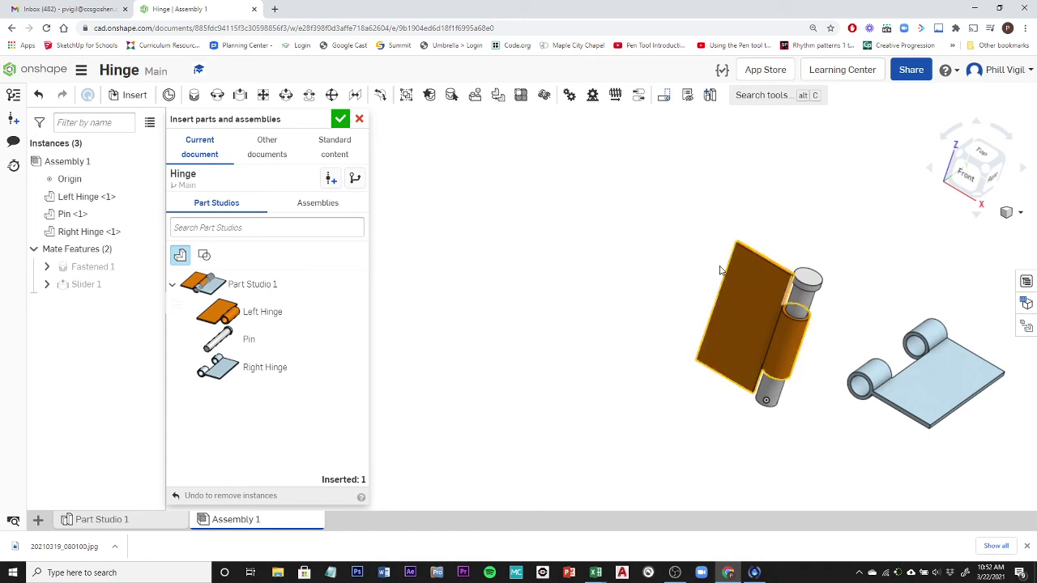
Start a Revolute mate with its first connector at the centre of the Right Hinge knuckle's outer end.
click(217, 96)
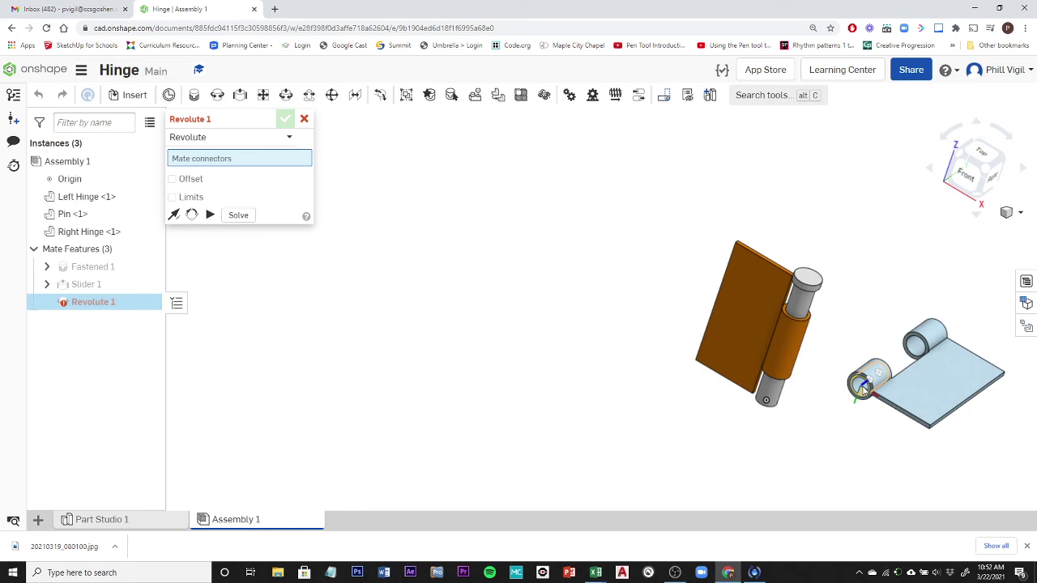
scroll(864, 391, up, 5)
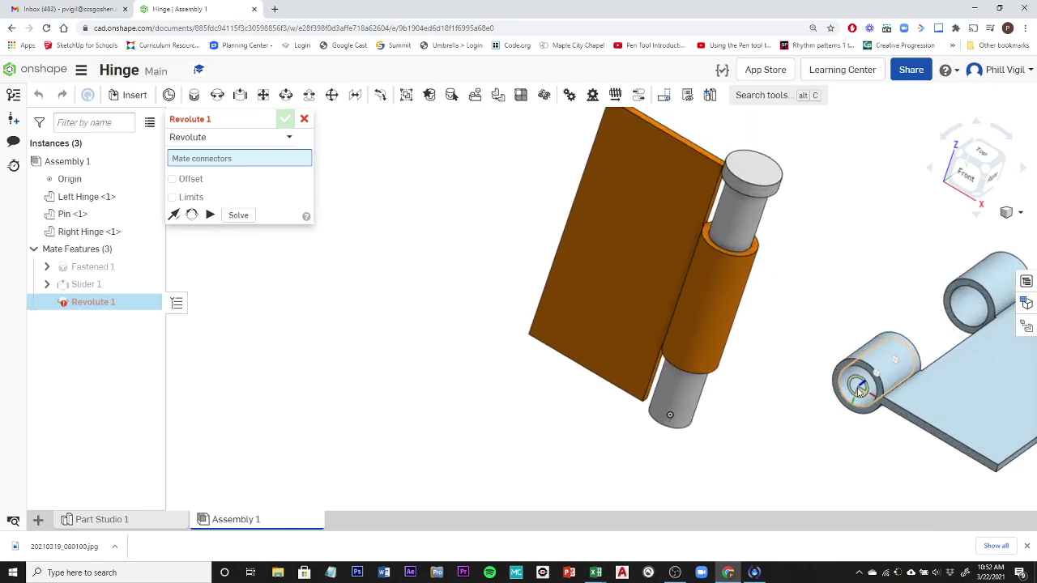
click(860, 390)
right_drag(720, 456, 721, 422)
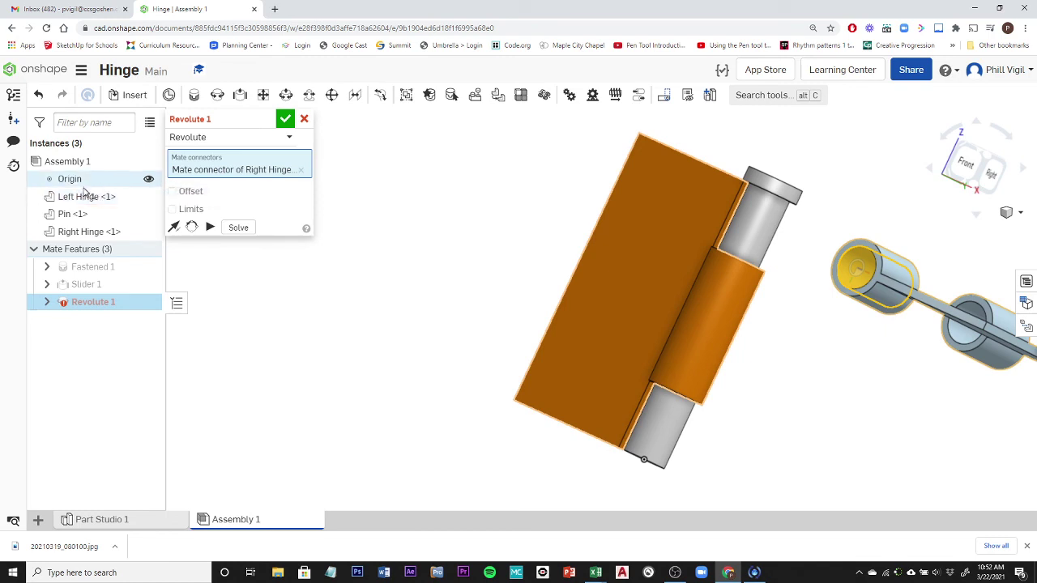
Hide the pin, complete the Revolute mate at the assembly origin, and discard the empty follow-up Revolute mate.
click(149, 213)
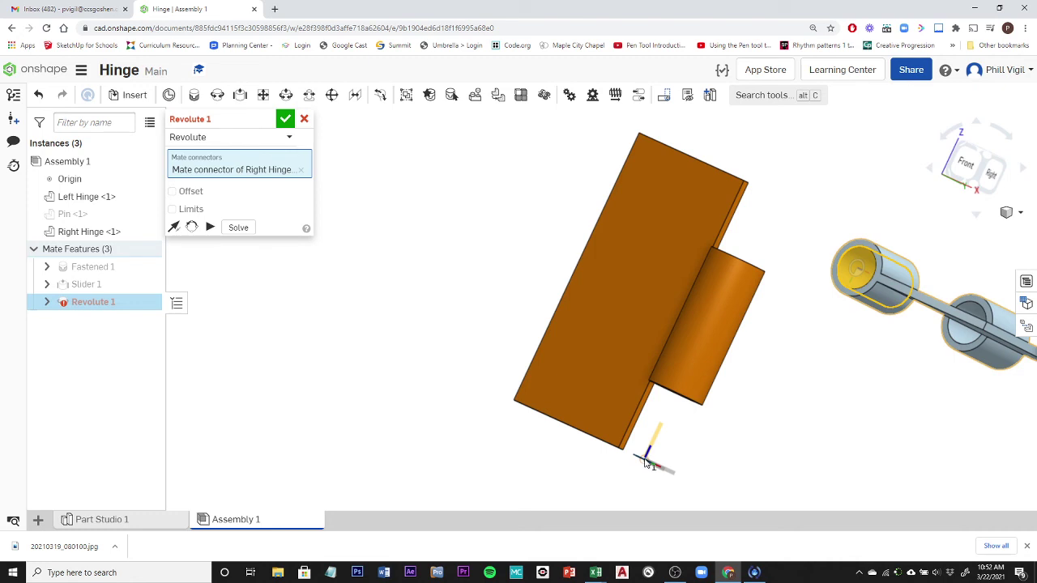
click(658, 470)
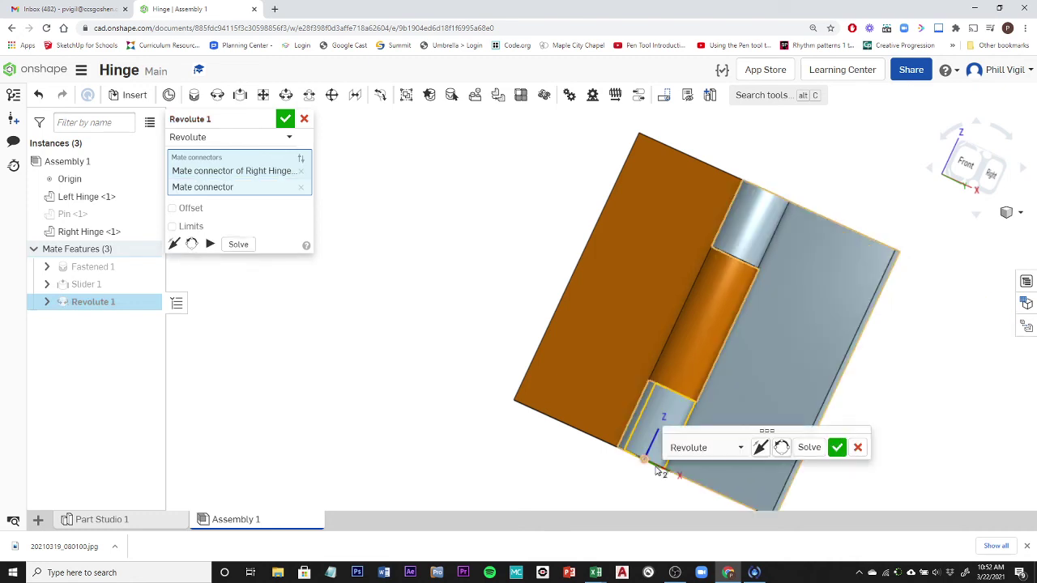
scroll(655, 477, down, 3)
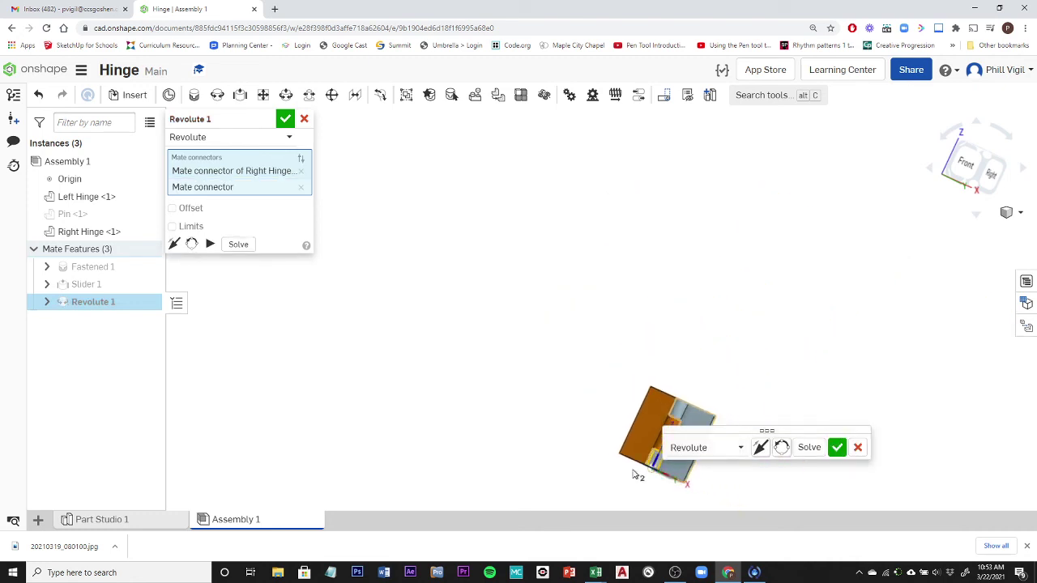
right_drag(526, 415, 514, 398)
click(838, 448)
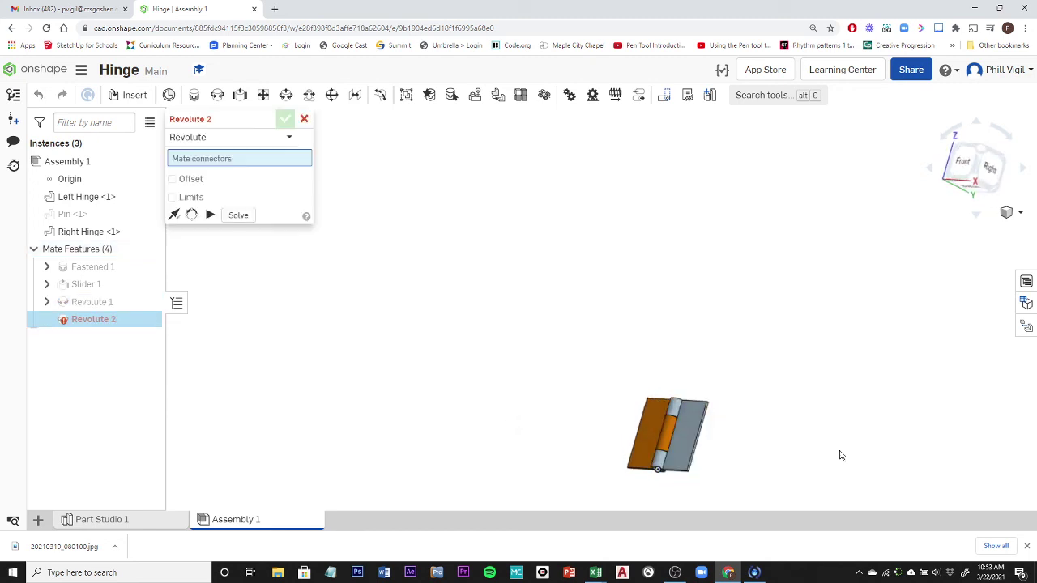
right_drag(739, 437, 739, 441)
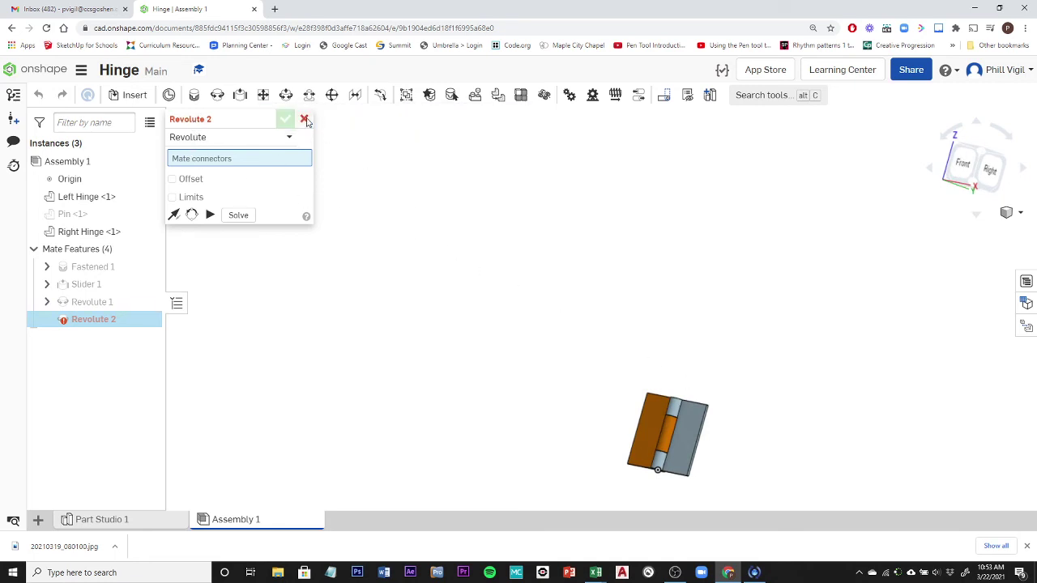
click(305, 119)
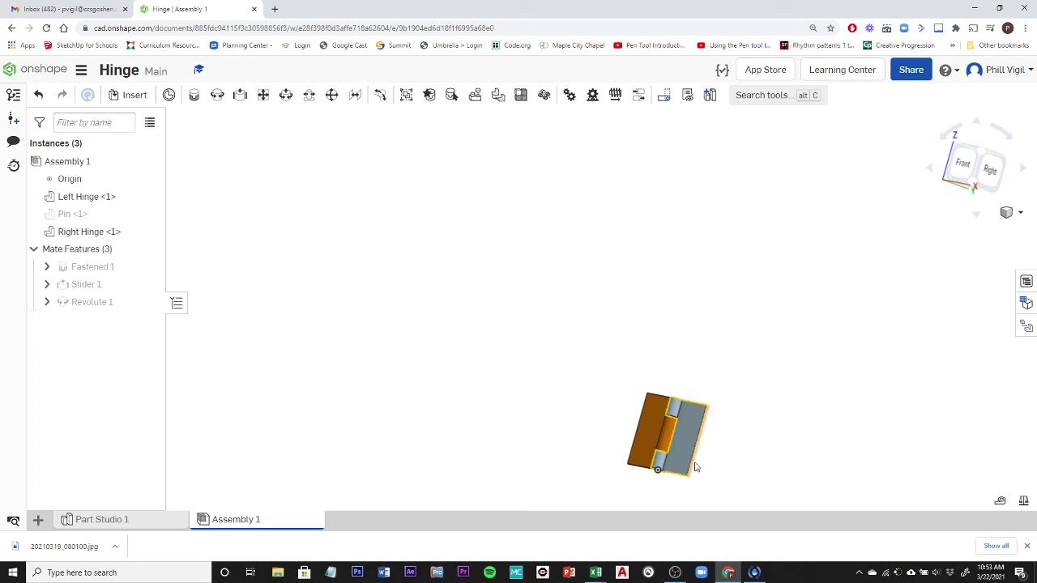
right_drag(757, 415, 760, 440)
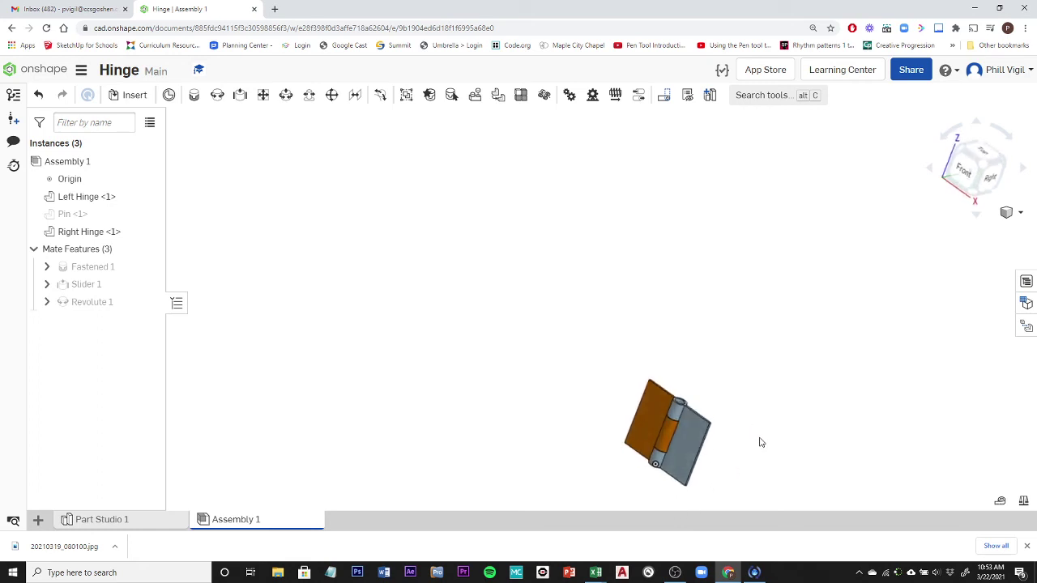
Swing the Right Hinge leaf around the knuckle to test the Revolute mate's motion.
drag(687, 451, 753, 392)
right_drag(767, 367, 749, 390)
scroll(687, 473, up, 5)
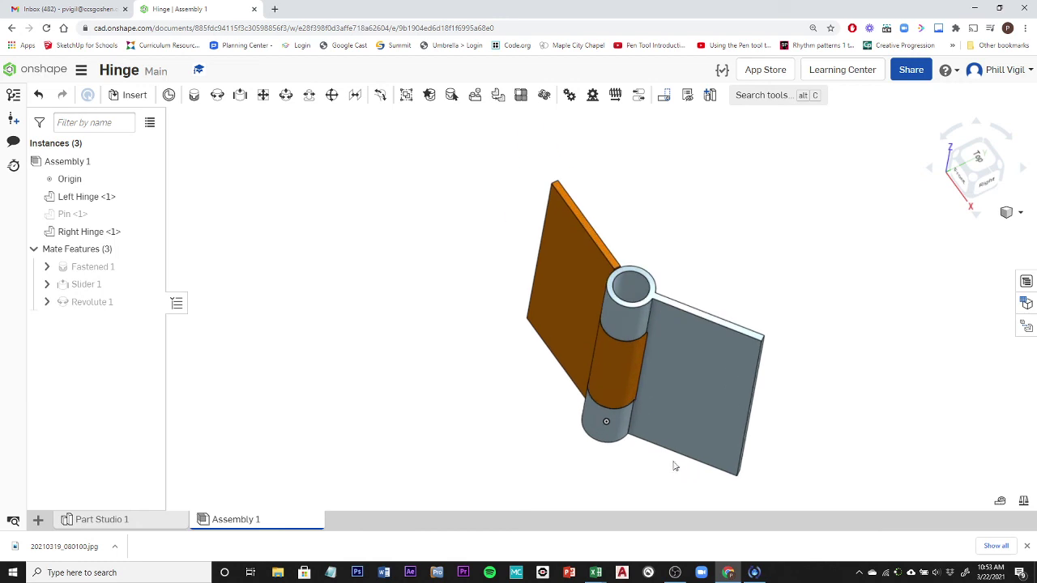
mouse_move(725, 385)
mouse_down()
mouse_move(695, 238)
mouse_move(611, 223)
mouse_move(570, 230)
mouse_move(540, 290)
mouse_move(632, 404)
mouse_move(671, 304)
mouse_move(572, 271)
mouse_move(543, 301)
mouse_move(546, 273)
mouse_move(567, 254)
mouse_move(590, 243)
mouse_move(630, 250)
mouse_move(754, 322)
mouse_move(673, 265)
mouse_move(565, 266)
mouse_move(551, 318)
mouse_move(693, 427)
mouse_move(642, 306)
mouse_move(537, 316)
mouse_move(690, 412)
mouse_move(610, 373)
mouse_move(584, 269)
mouse_move(565, 278)
mouse_move(555, 353)
mouse_move(581, 372)
mouse_move(537, 341)
mouse_move(531, 268)
mouse_move(521, 297)
mouse_move(603, 454)
mouse_move(727, 409)
mouse_move(670, 292)
mouse_move(683, 389)
mouse_move(558, 369)
mouse_move(537, 307)
mouse_move(606, 402)
mouse_move(708, 400)
mouse_move(716, 387)
mouse_up()
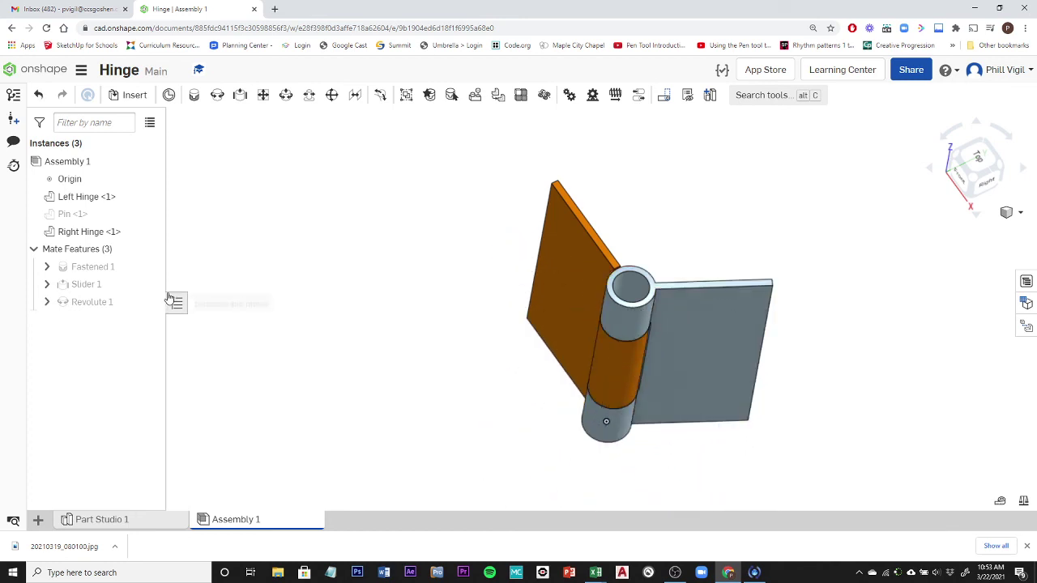
Enable limits on the Revolute 1 mate, set the maximum angle to 170 degrees and animate the motion.
double_click(84, 303)
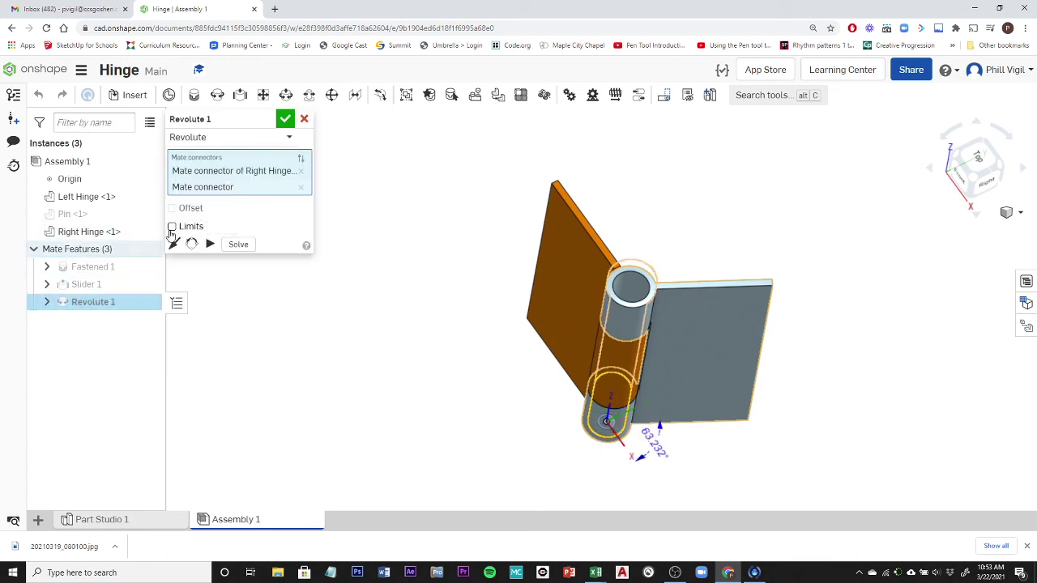
click(172, 228)
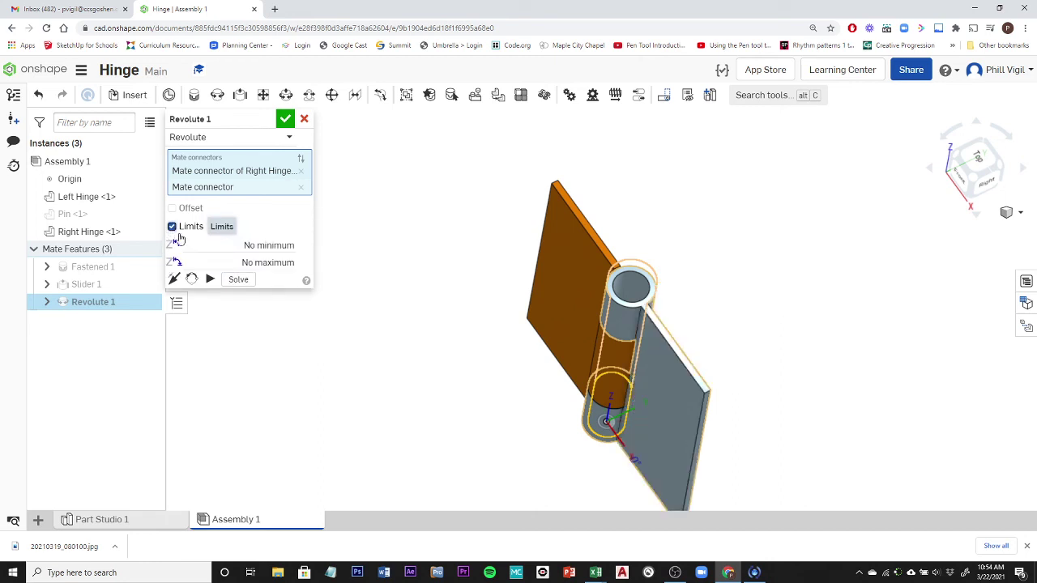
click(210, 279)
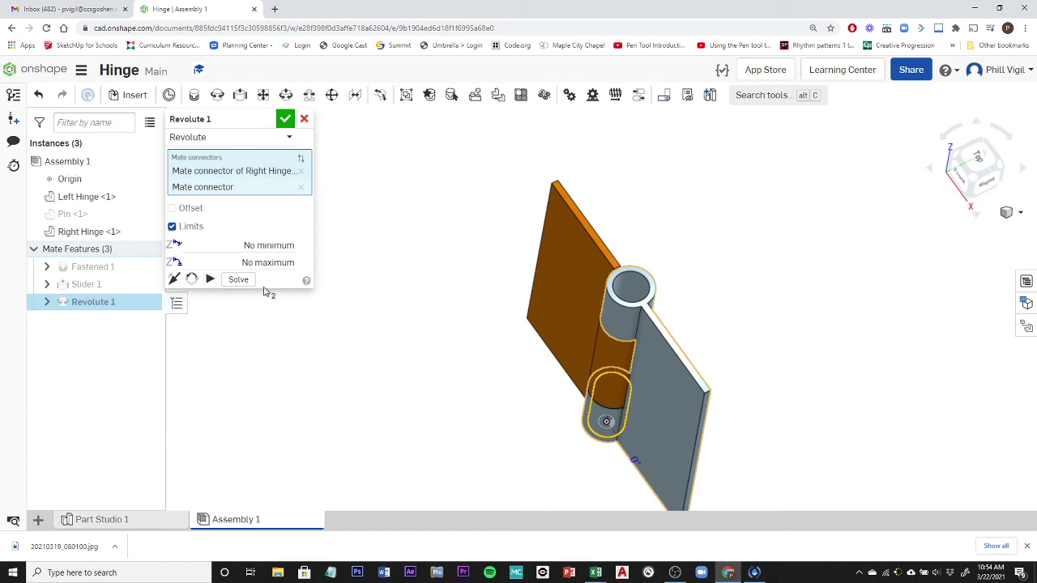
click(267, 263)
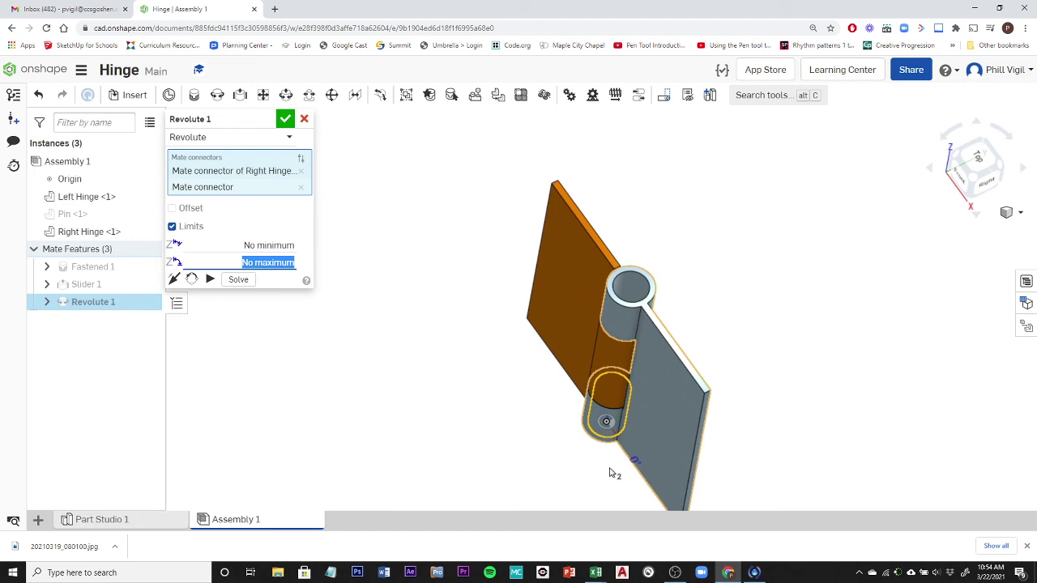
right_drag(750, 301, 663, 395)
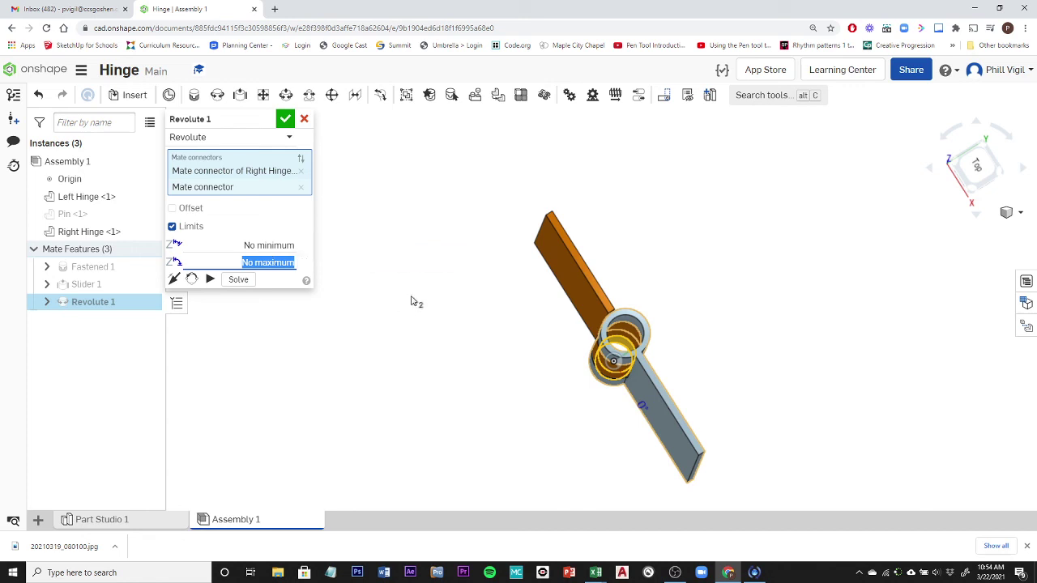
text(170)
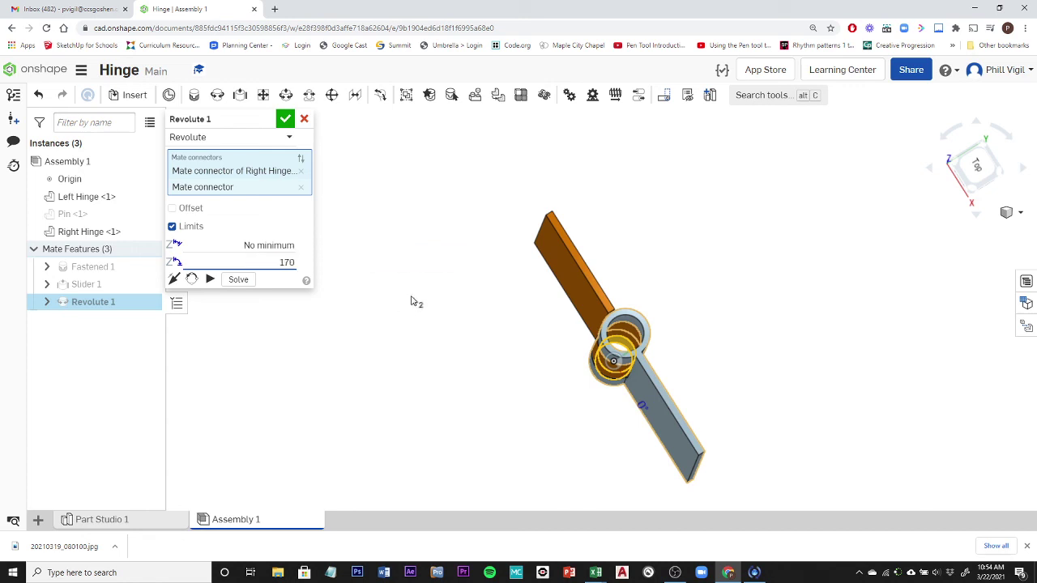
key(Return)
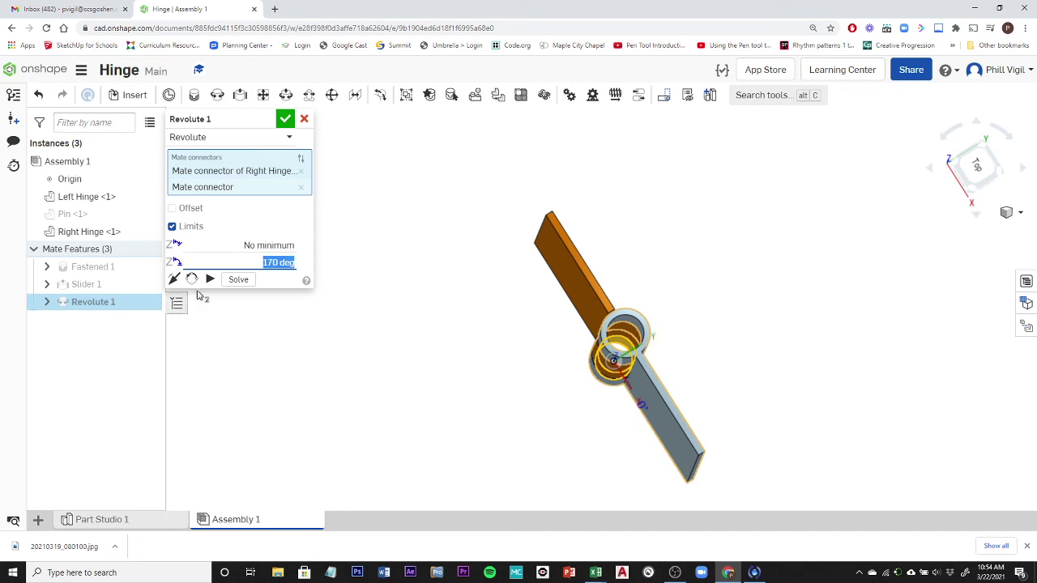
click(210, 280)
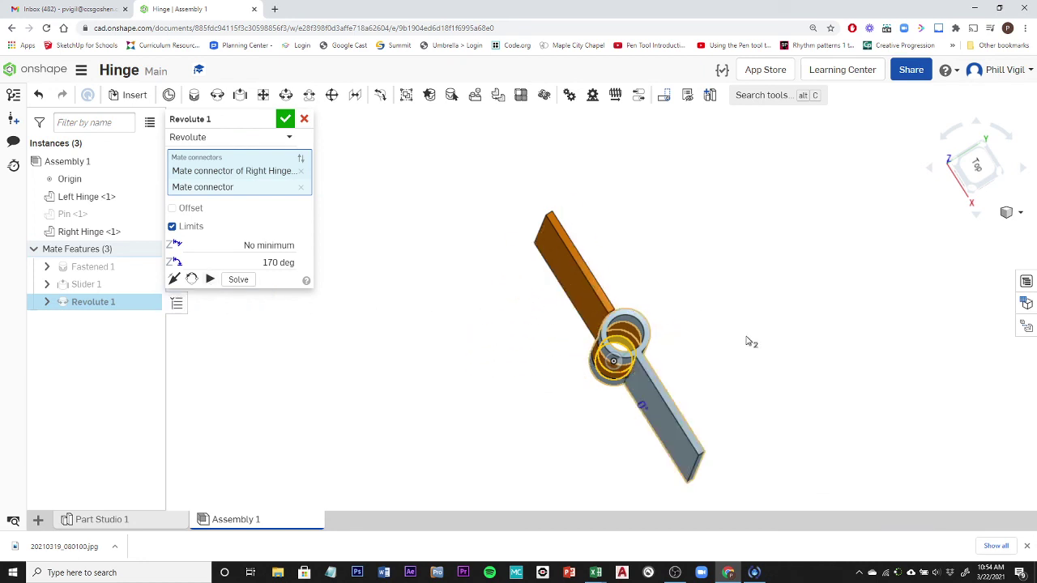
mouse_move(751, 342)
right_down()
mouse_move(732, 359)
mouse_move(751, 348)
right_up()
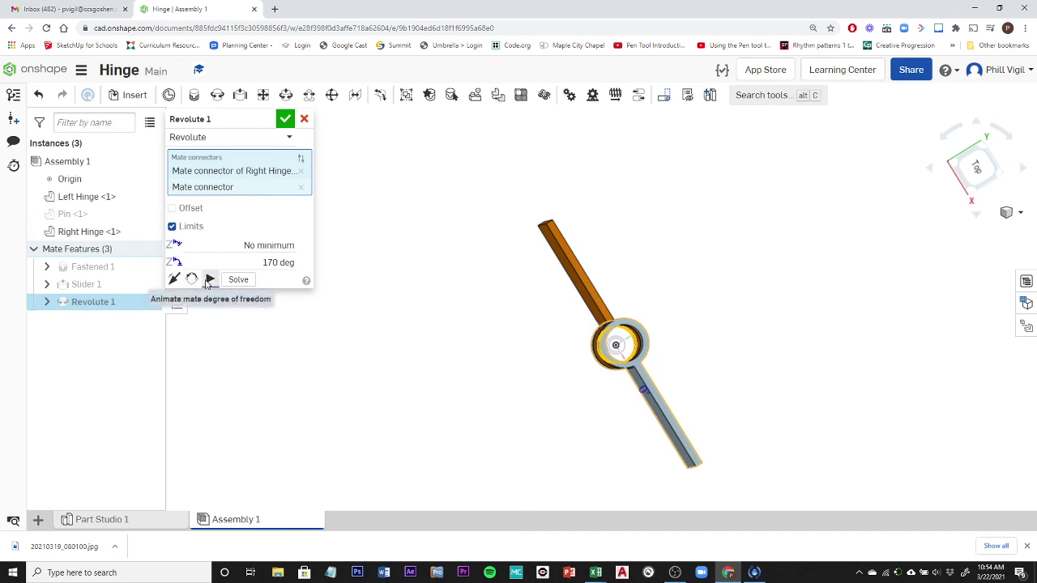
click(209, 279)
Set the Revolute mate's maximum angle limit to 150 degrees and animate it to check the leaf clearance.
click(276, 262)
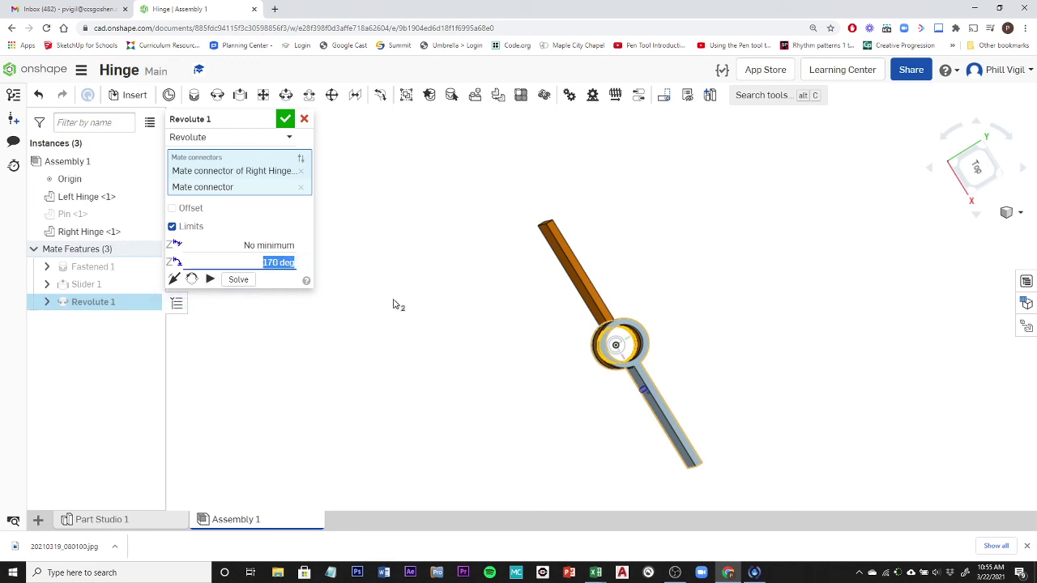
text(150)
key(Return)
click(210, 279)
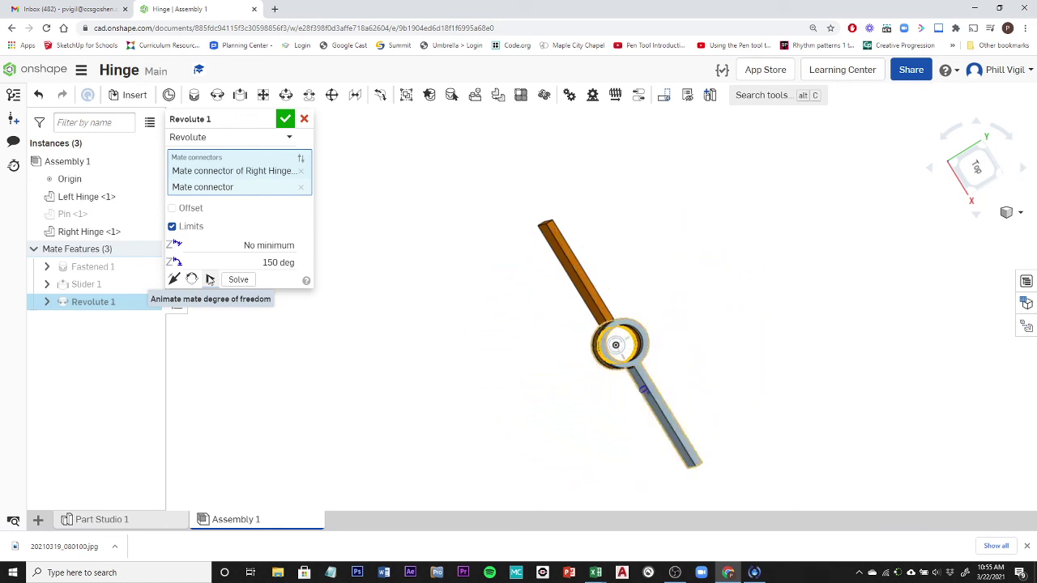
click(210, 280)
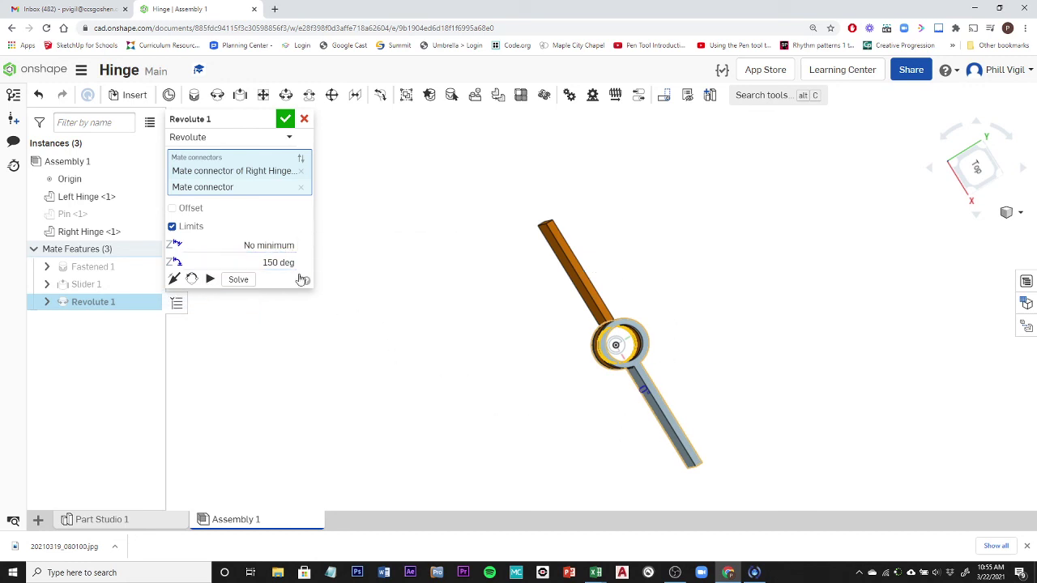
Set the Revolute mate's minimum angle limit to -150 degrees, accept it, and swing the right leaf to test the range.
click(274, 246)
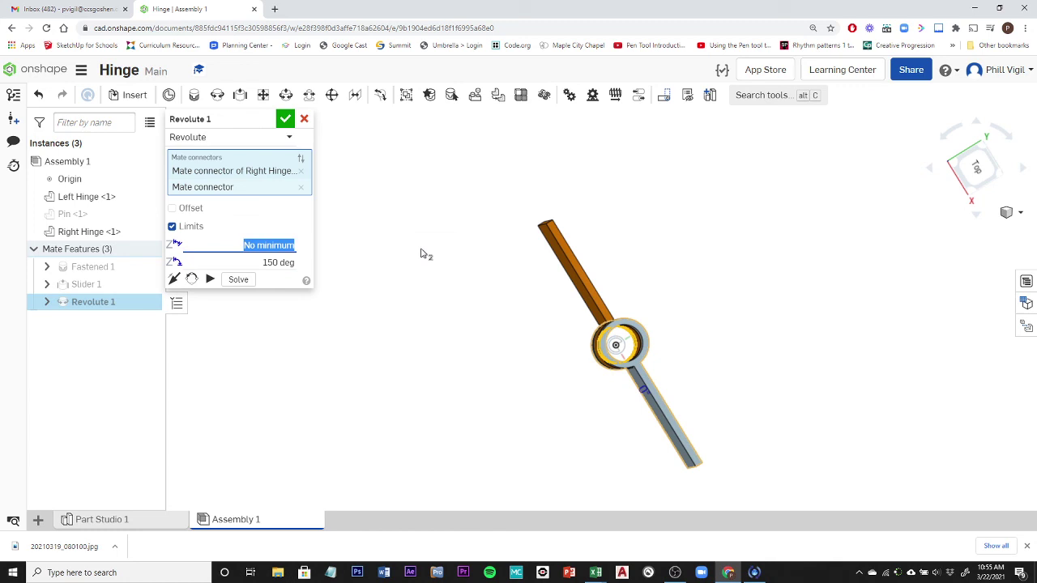
text(-15)
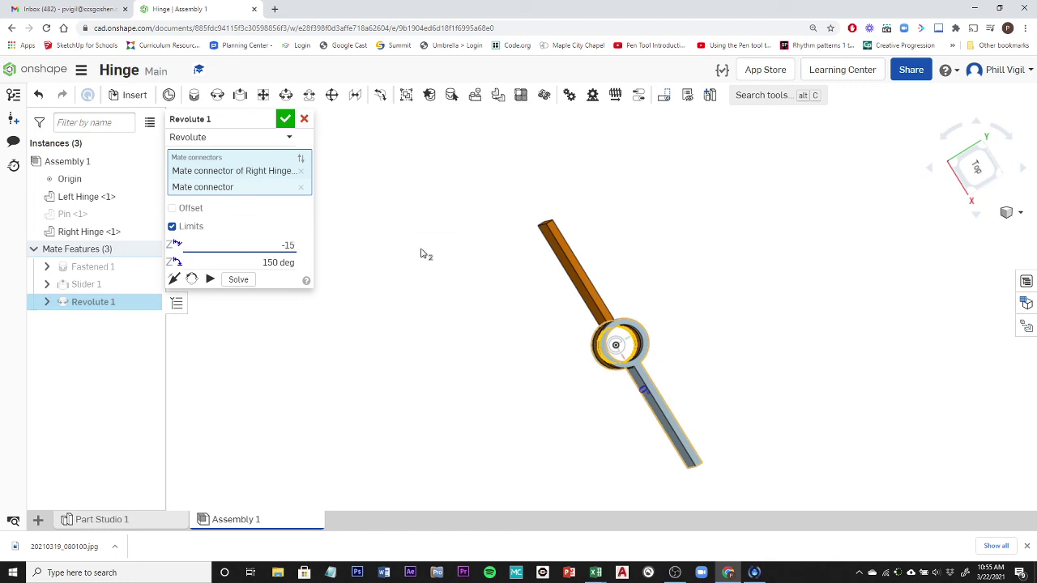
text(0)
key(Return)
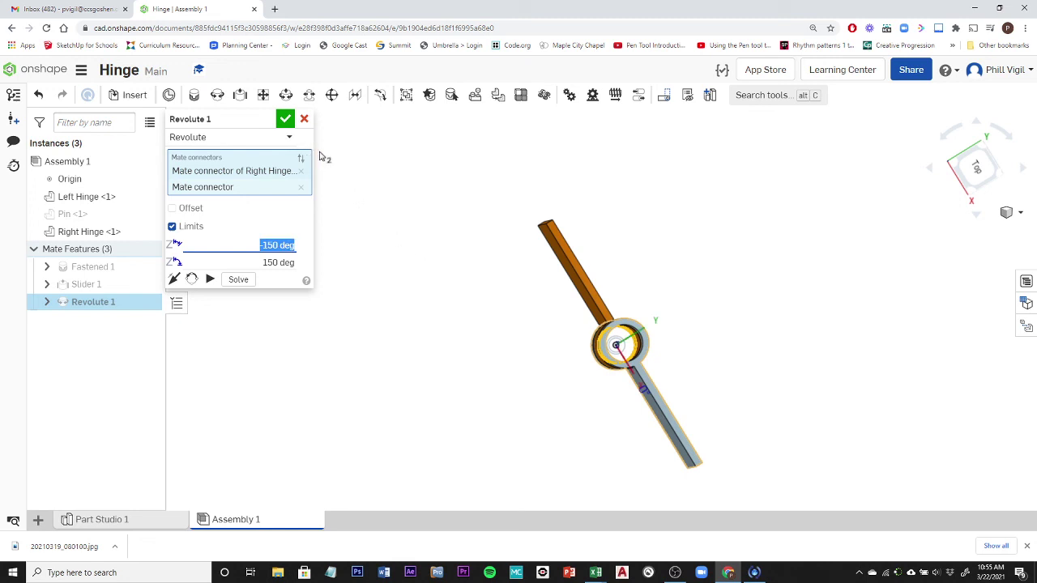
click(209, 279)
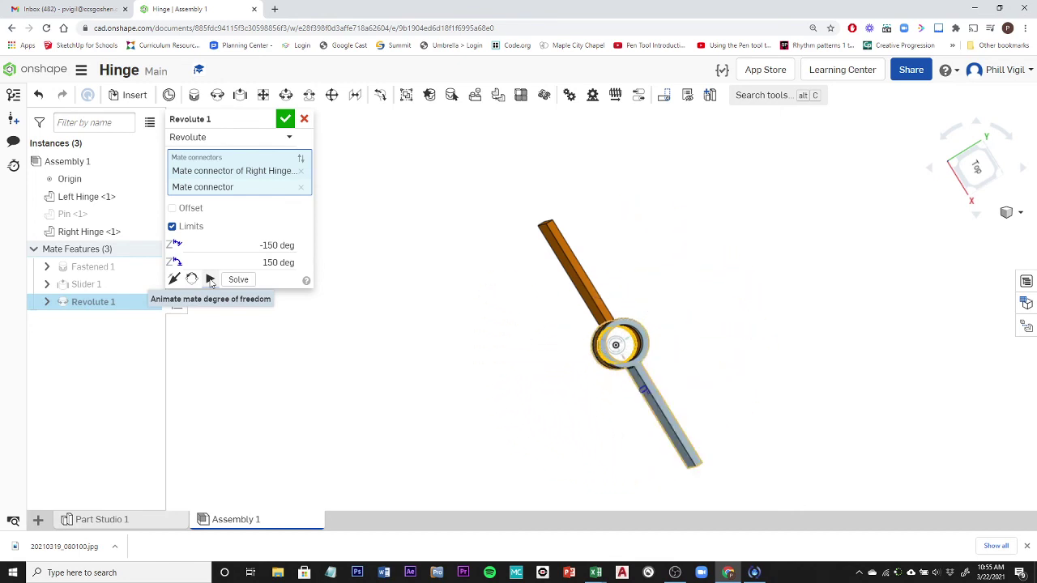
click(285, 120)
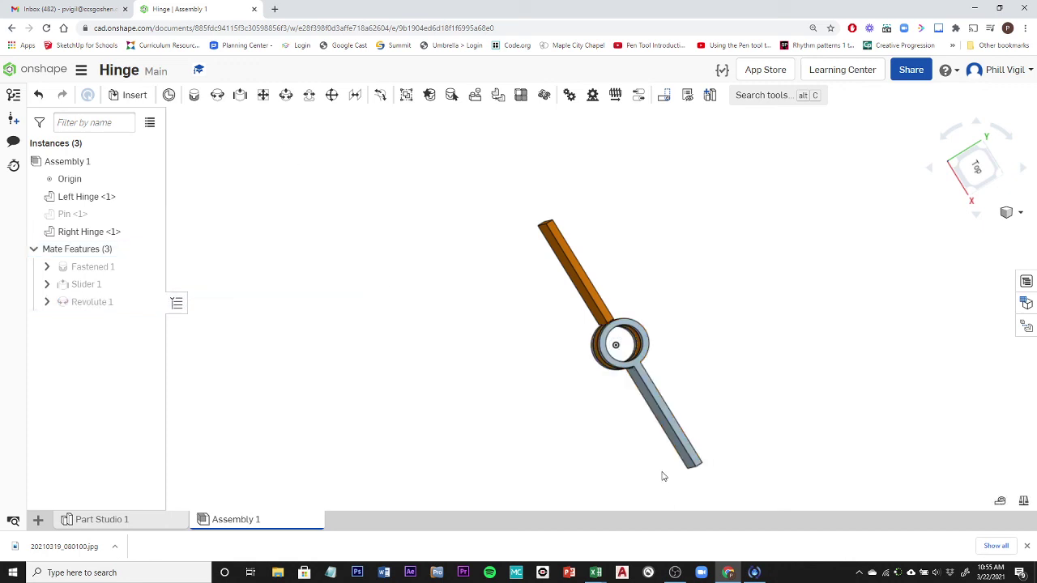
drag(676, 437, 585, 295)
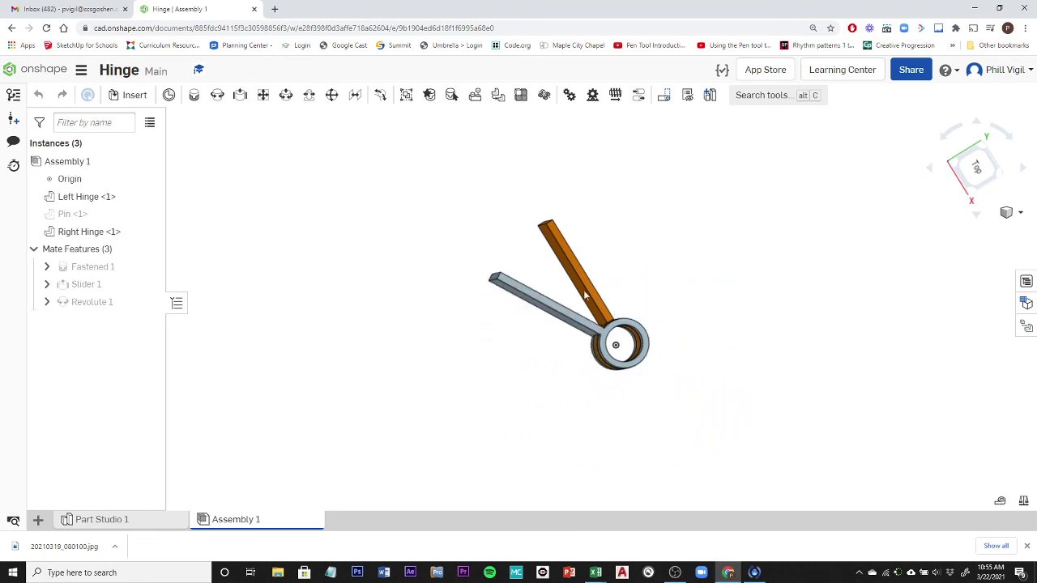
drag(582, 362, 588, 298)
Edit the Revolute 1 mate again, setting its minimum limit to -155 degrees and its maximum to 155 degrees.
click(89, 302)
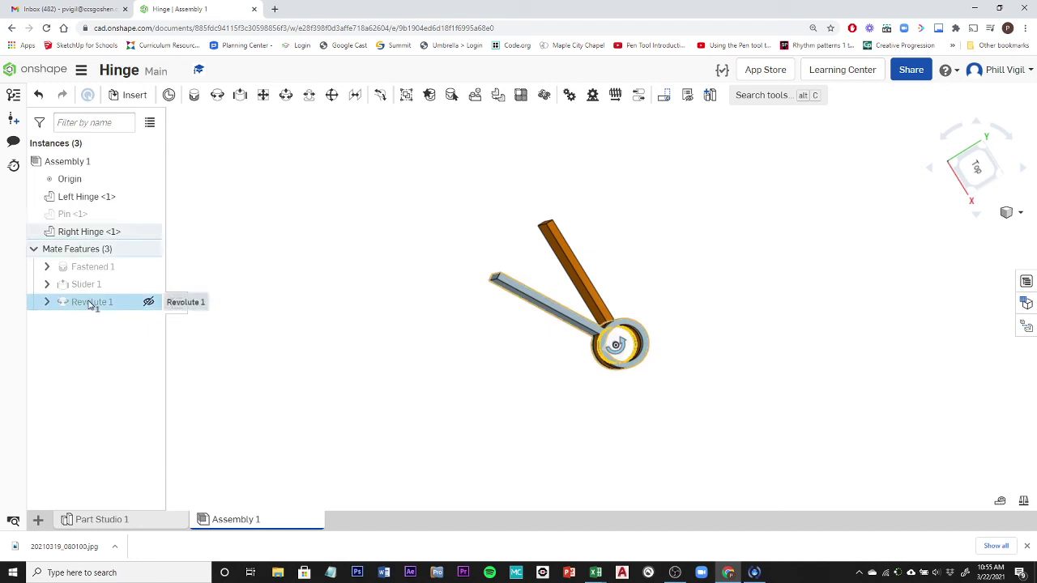
double_click(89, 303)
click(277, 244)
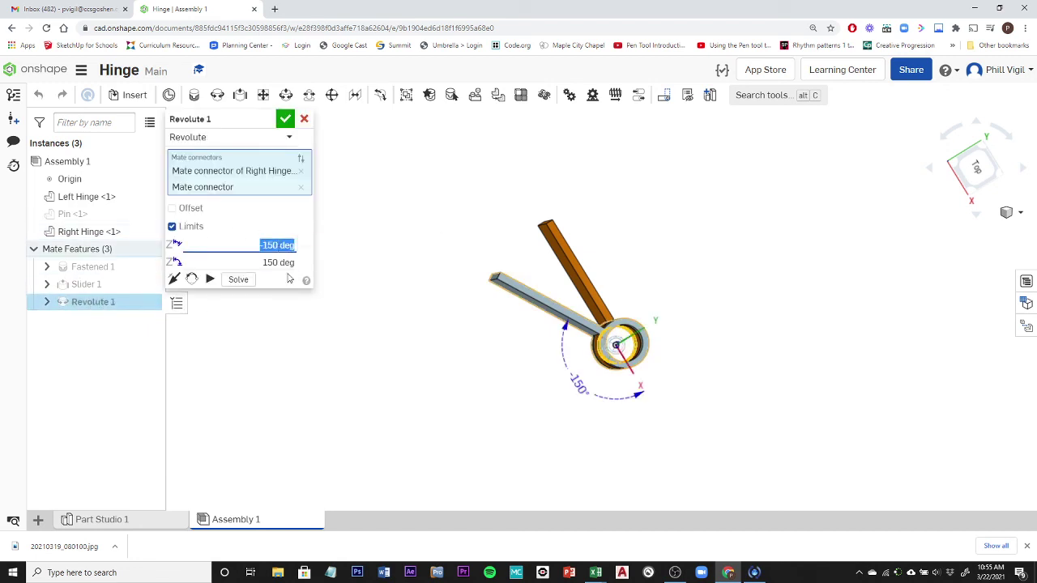
click(280, 245)
click(278, 263)
click(278, 263)
triple_click(278, 263)
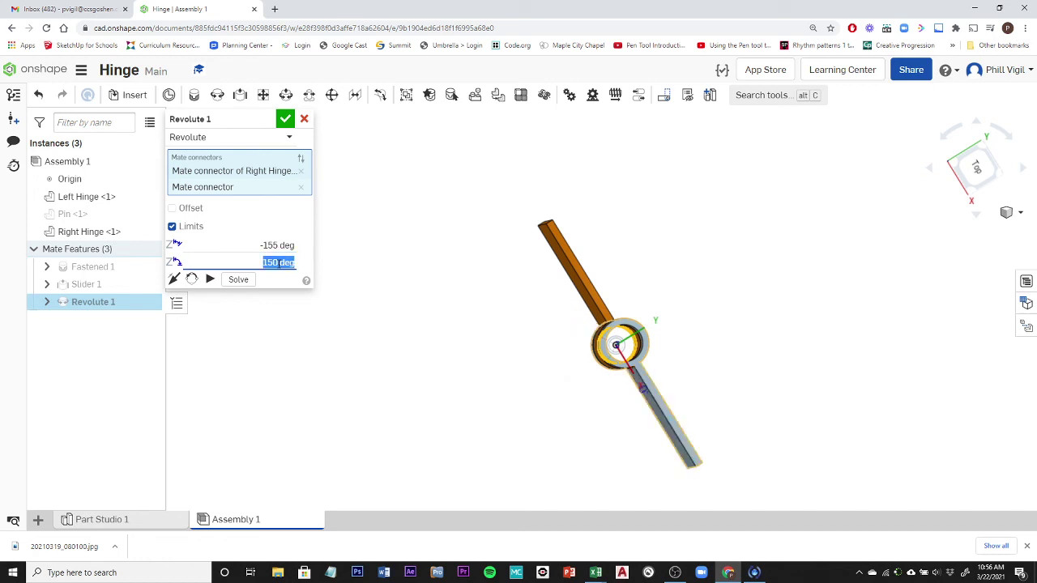
text(155)
key(Return)
click(286, 119)
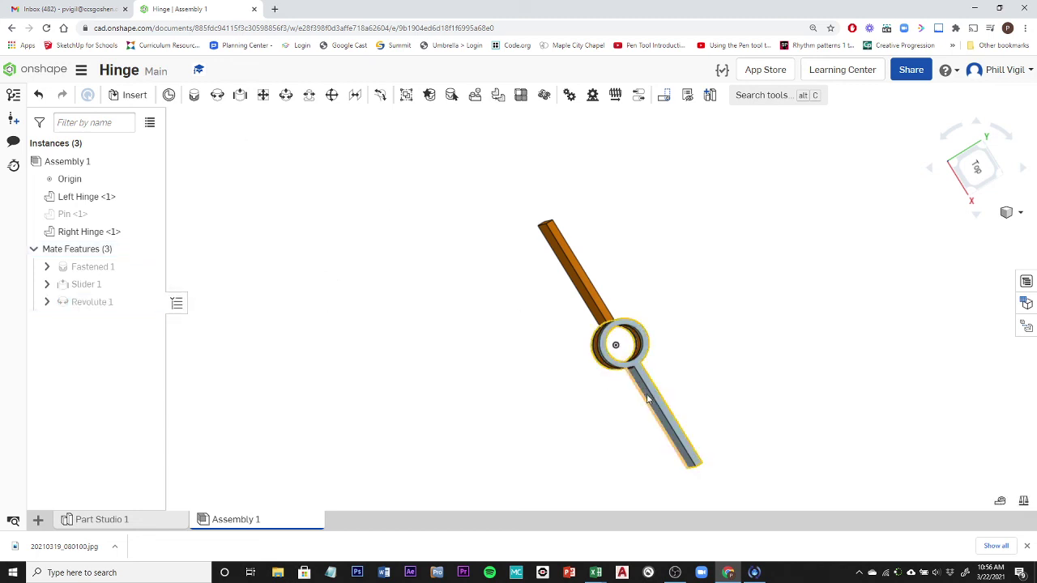
Swing the Right Hinge leaf towards the left leaf and back open to check the rotation limits.
drag(648, 399, 669, 296)
mouse_move(572, 287)
mouse_down()
mouse_move(657, 264)
mouse_move(569, 243)
mouse_move(693, 343)
mouse_move(532, 440)
mouse_move(537, 287)
mouse_move(573, 262)
mouse_move(726, 388)
mouse_move(574, 294)
mouse_up()
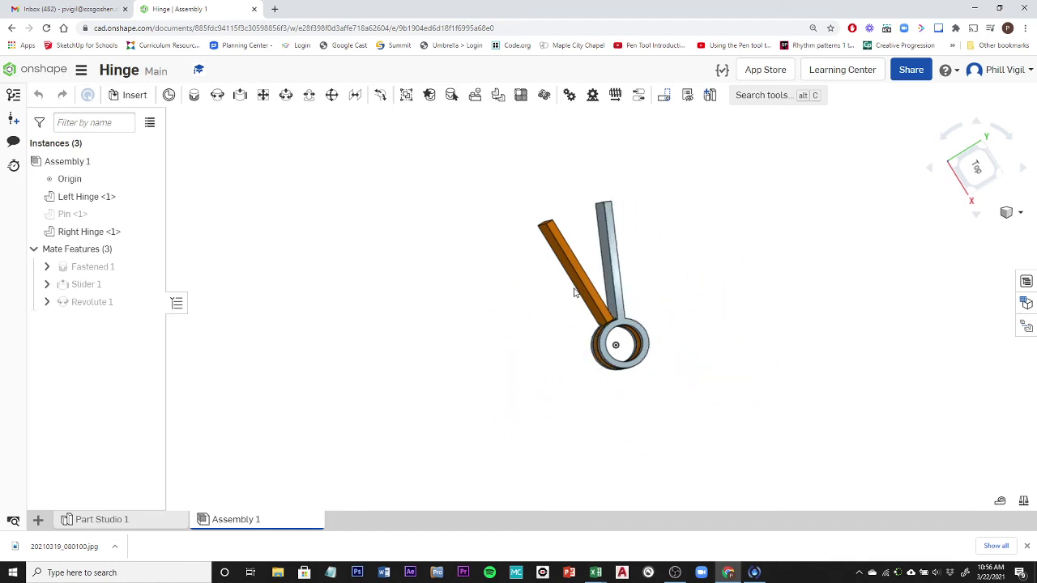
drag(682, 308, 685, 419)
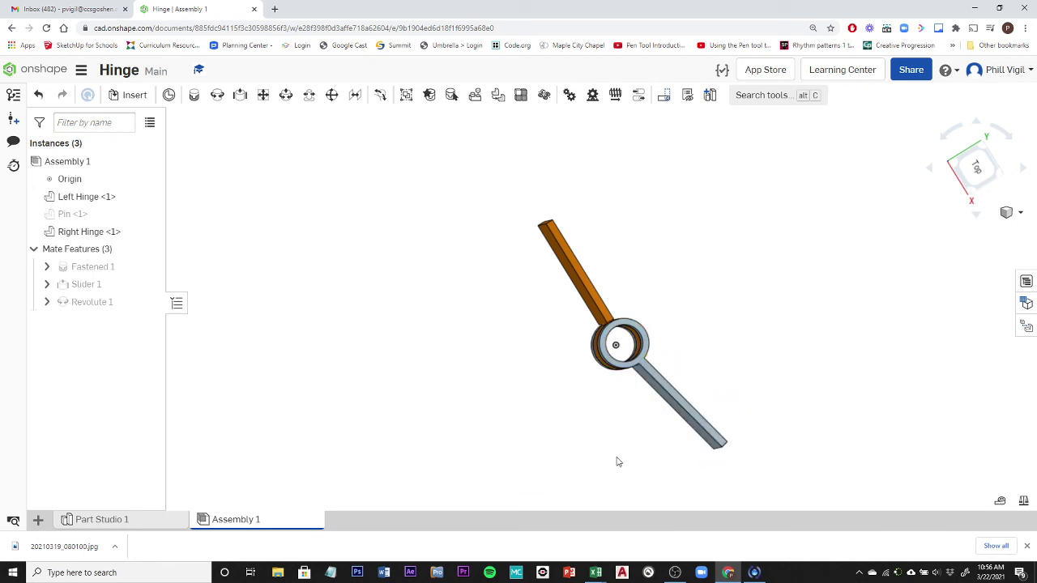
Show the hidden pin and slide it partway up out of the hinge knuckles.
right_drag(623, 475, 717, 425)
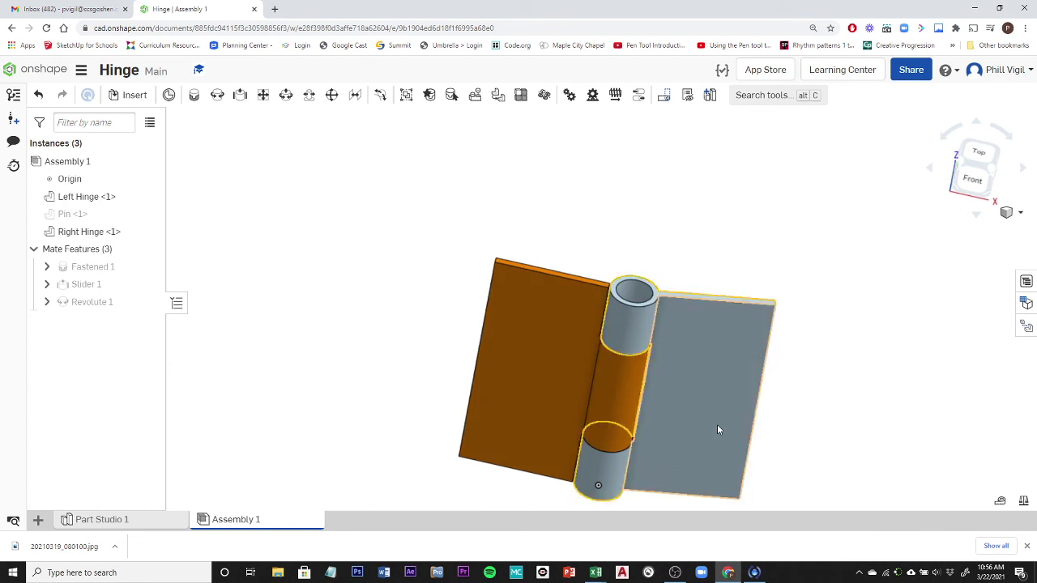
scroll(717, 438, down, 3)
middle_drag(663, 481, 527, 389)
mouse_move(65, 305)
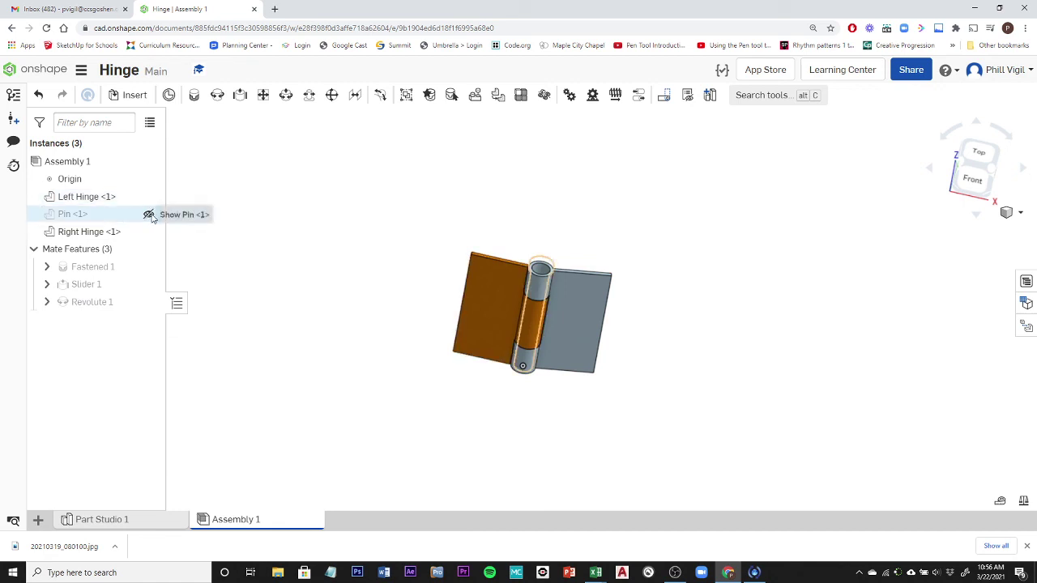
click(149, 215)
right_drag(505, 448, 459, 407)
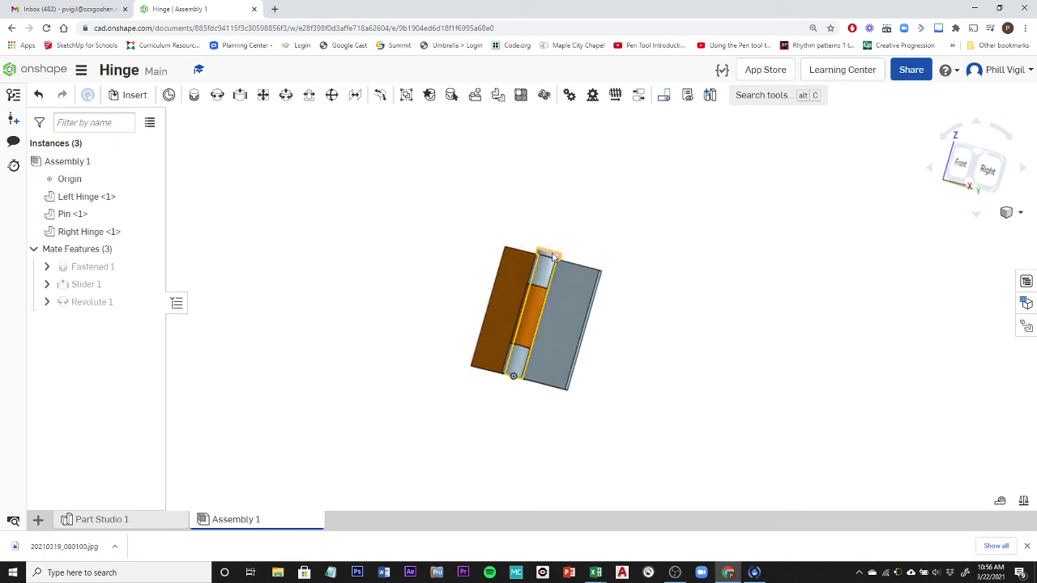
drag(552, 258, 560, 230)
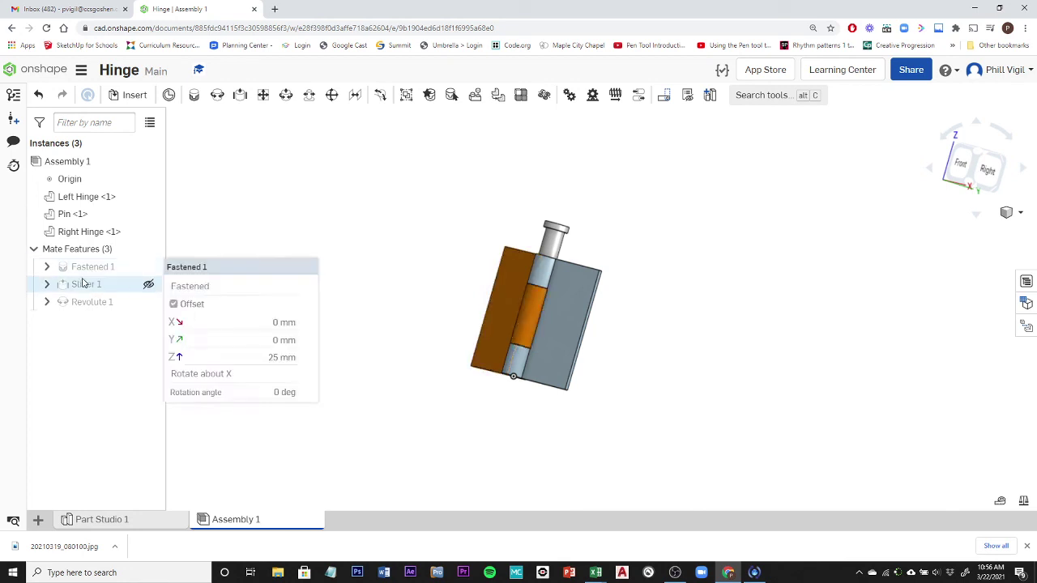
Enable limits on the Slider 1 mate and set the minimum Z distance to 0.
mouse_move(82, 286)
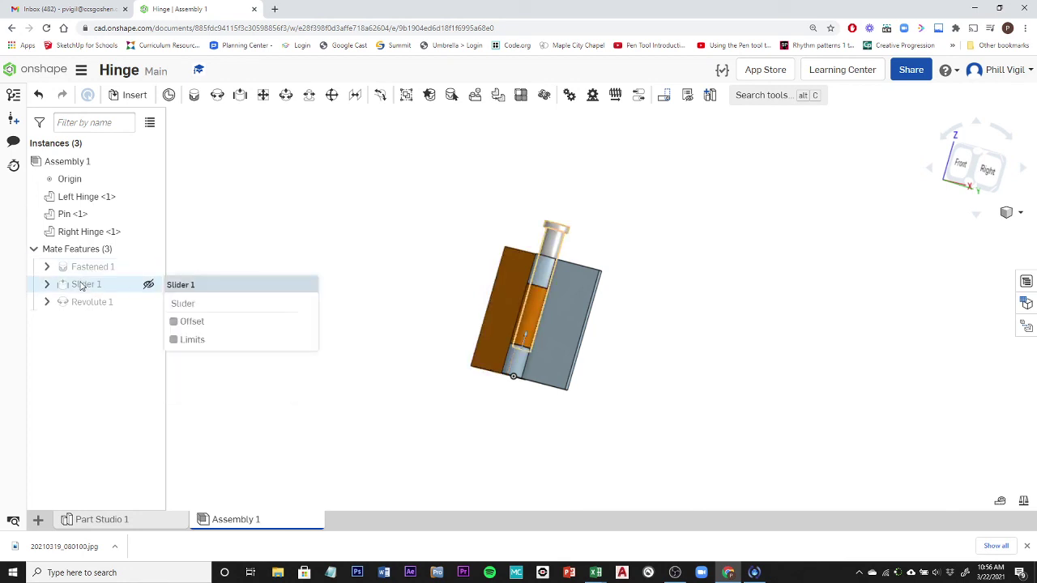
double_click(81, 285)
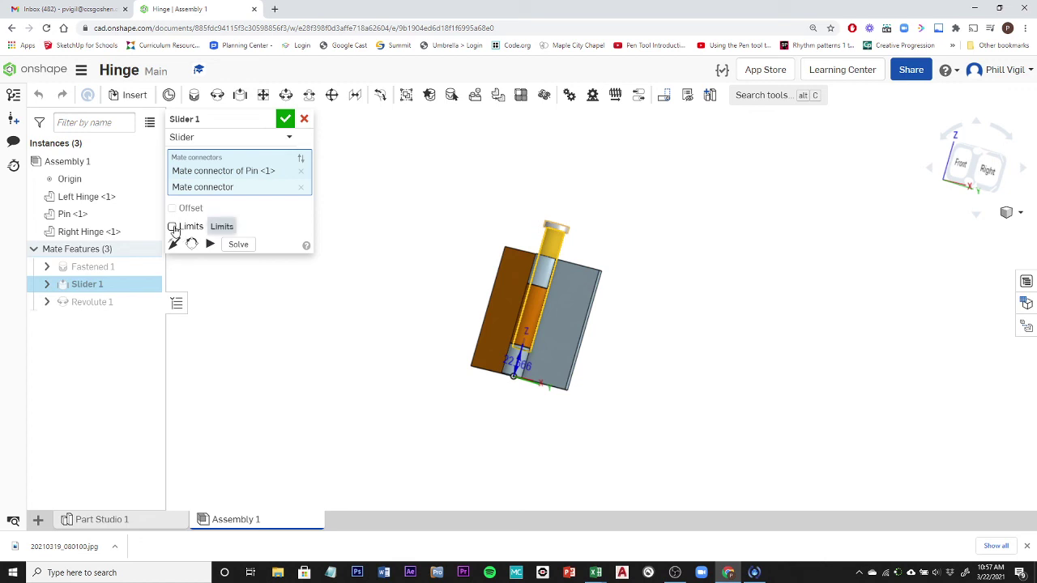
click(172, 227)
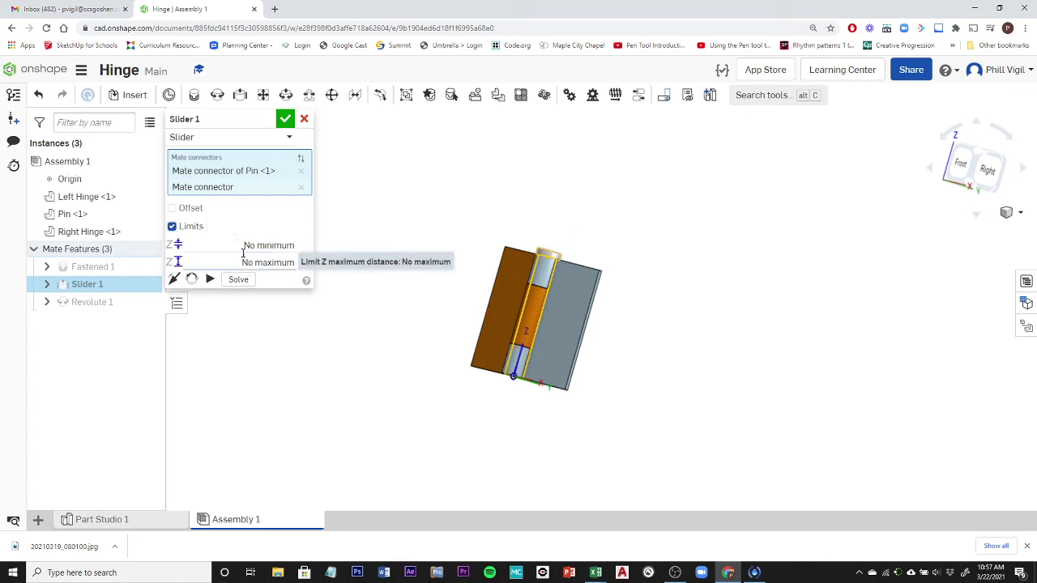
click(268, 246)
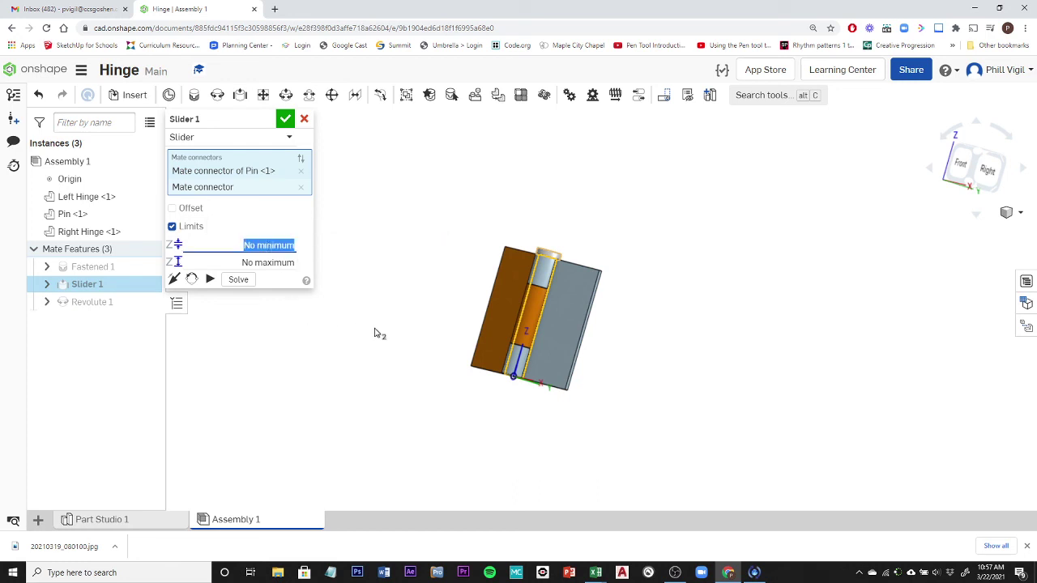
text(0)
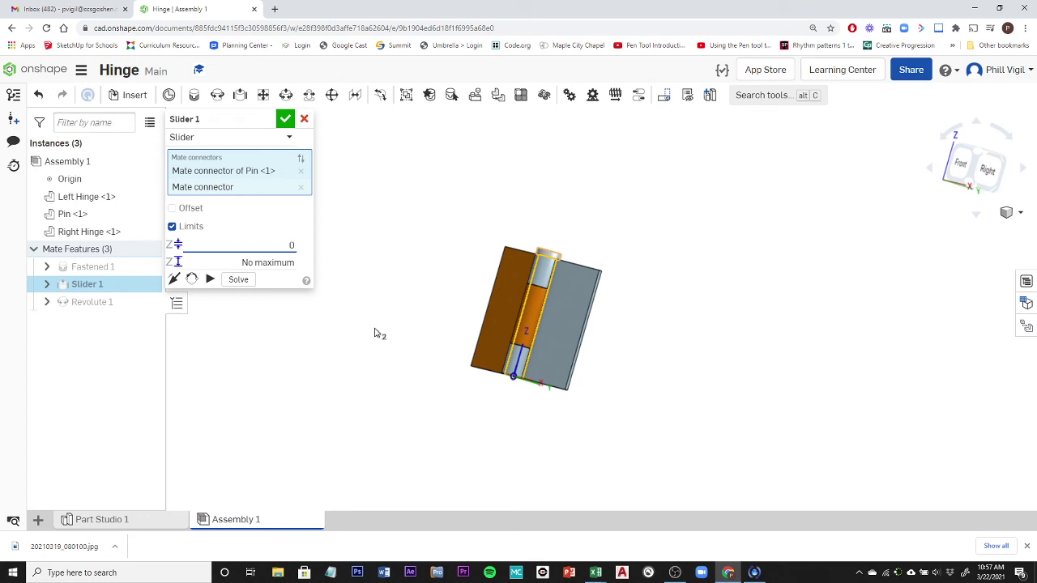
key(Return)
click(286, 119)
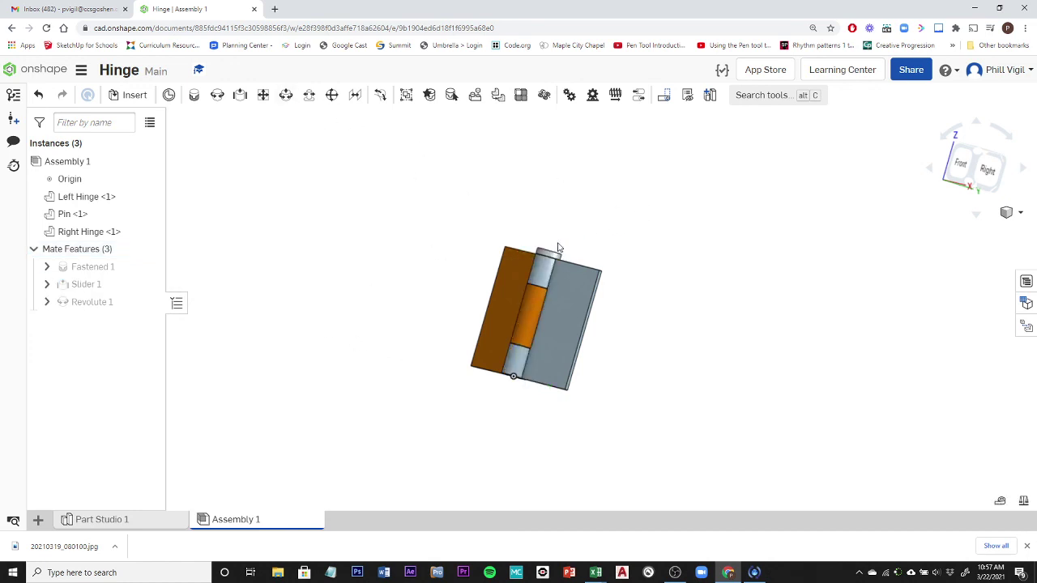
Try to push the pin down through the knuckles and swing the right leaf to test the limited hinge.
drag(558, 247, 536, 300)
right_drag(633, 321, 605, 368)
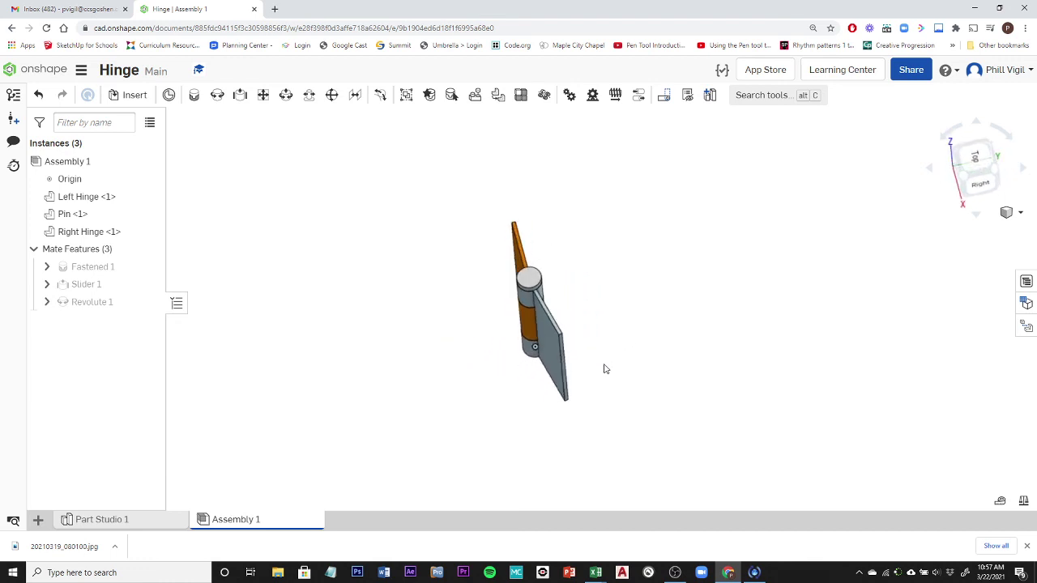
drag(582, 337, 465, 240)
click(676, 573)
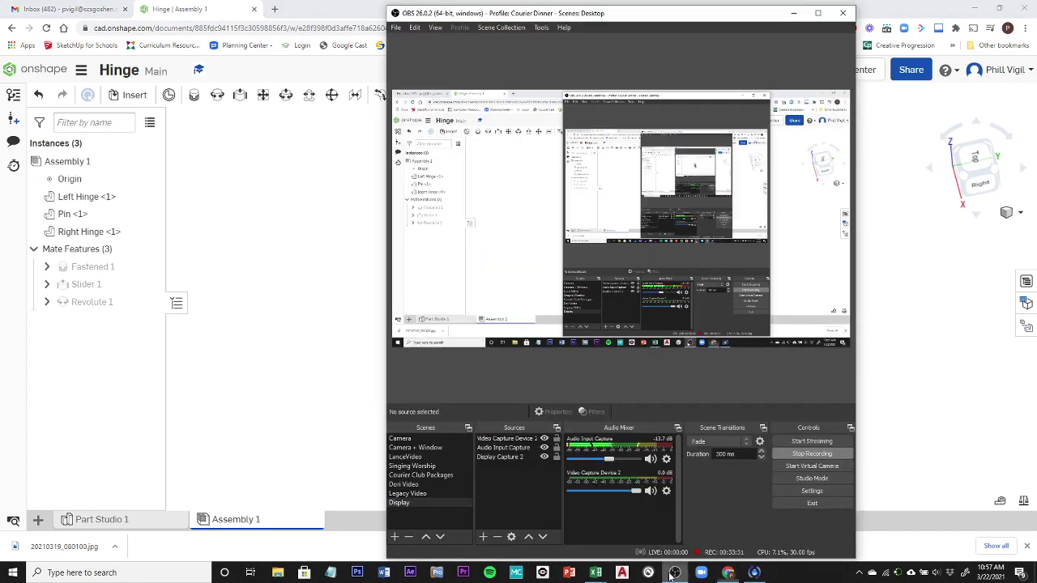